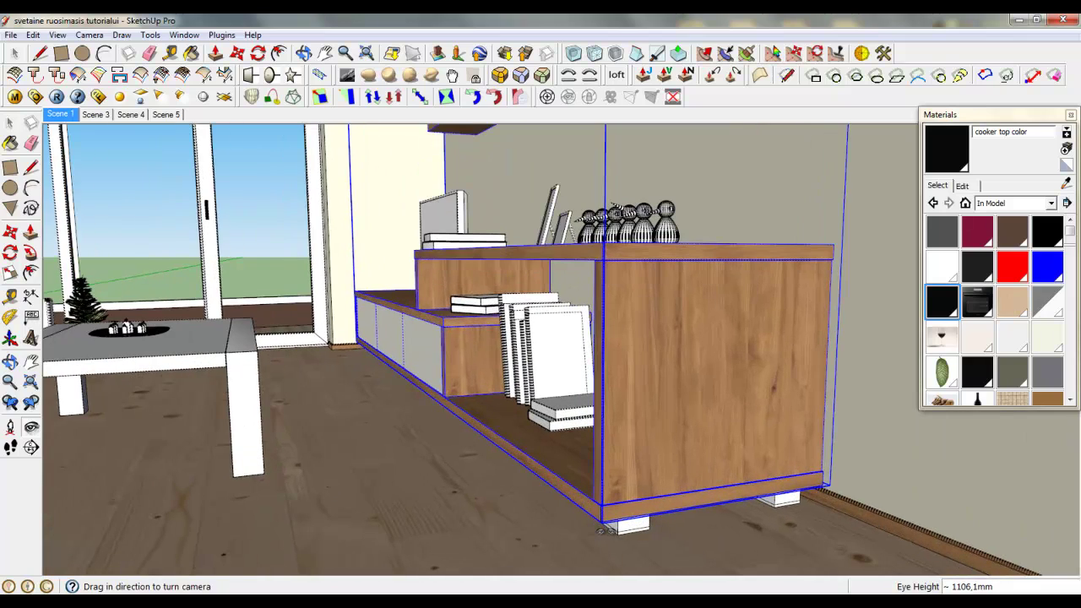
Open the wall cabinet group above the TV unit for editing.
middle_click_drag(579, 494, 539, 435)
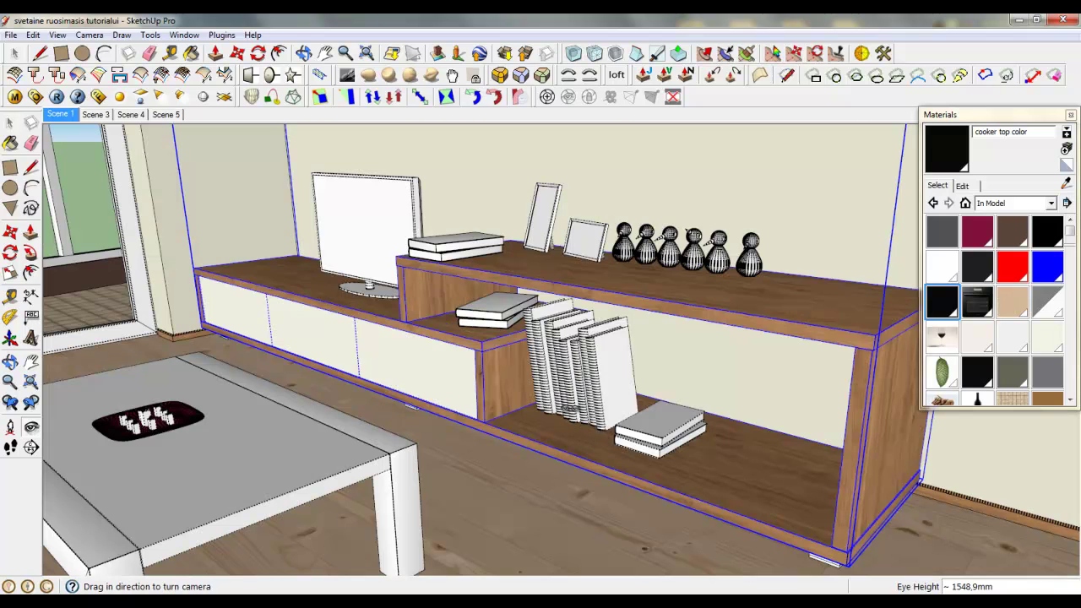
middle_click_drag(570, 406, 499, 356)
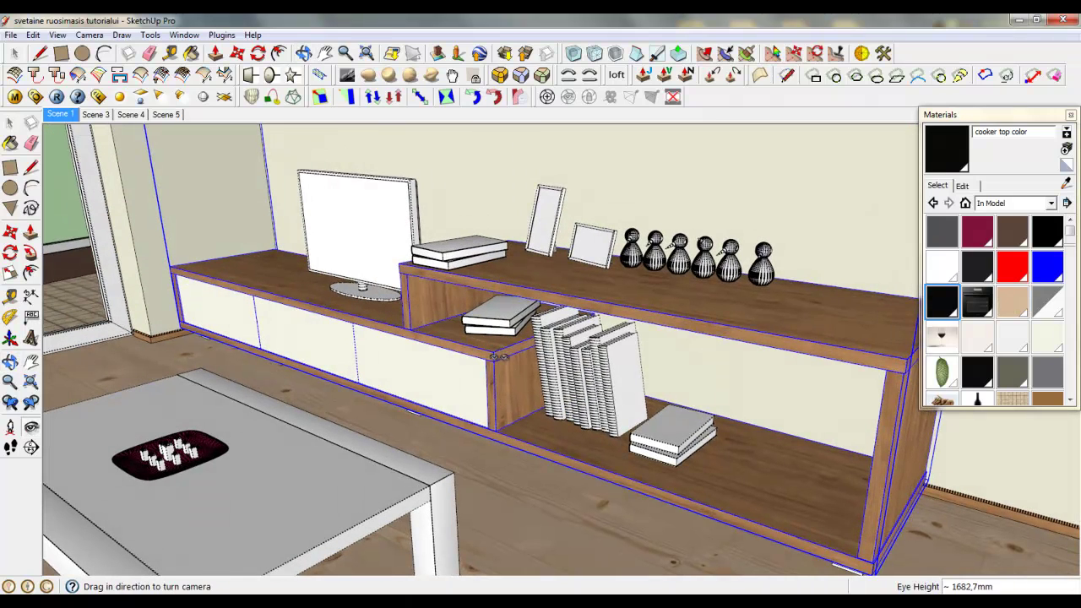
scroll(514, 389, "up", 5)
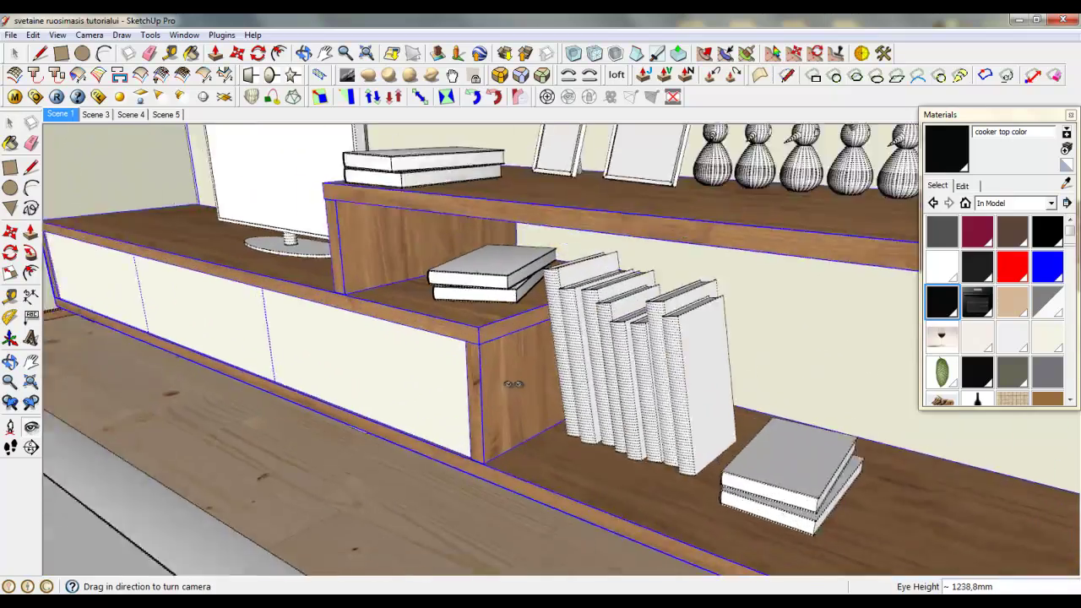
scroll(513, 377, "up", 3)
scroll(490, 372, "down", 5)
middle_click_drag(495, 444, 546, 338)
left_click_drag(651, 294, 657, 247)
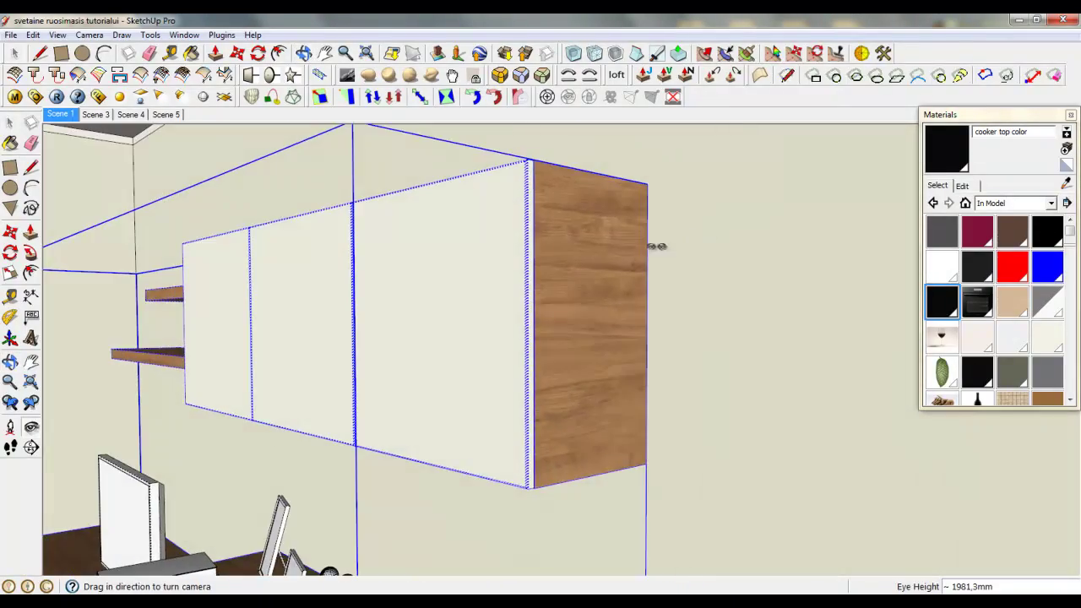
left_click(14, 53)
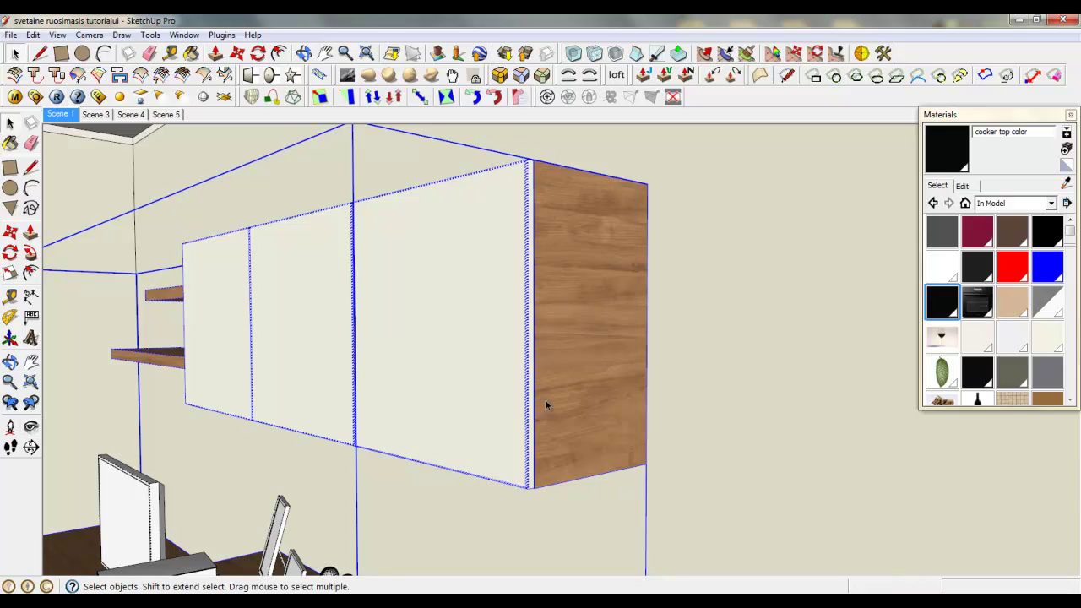
double_click(565, 359)
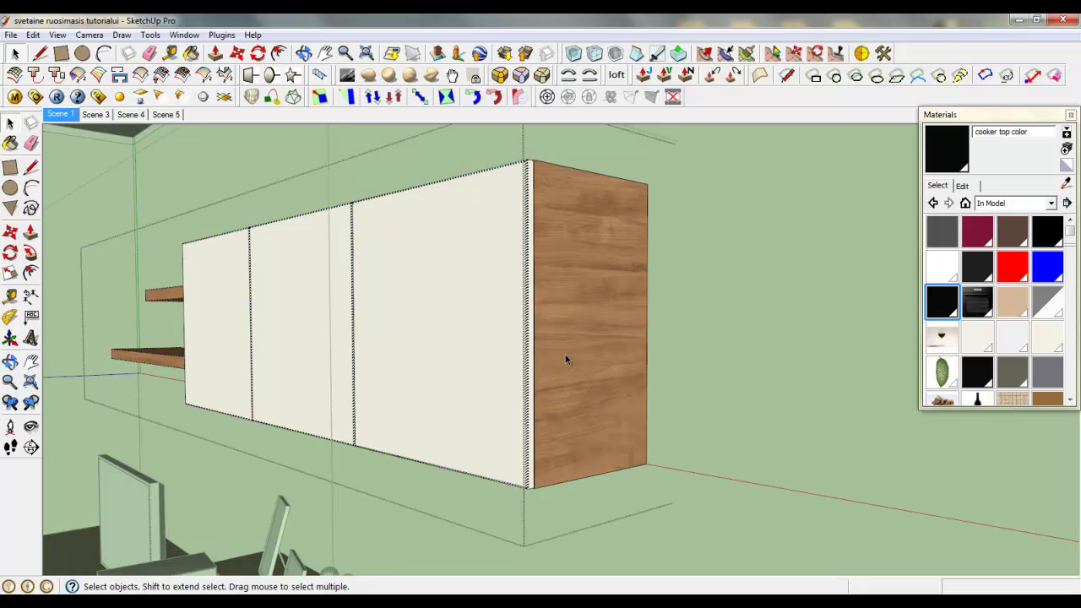
Paint the wall cabinet's wooden end face directly with the Wood dif material from the model.
right_click(583, 251)
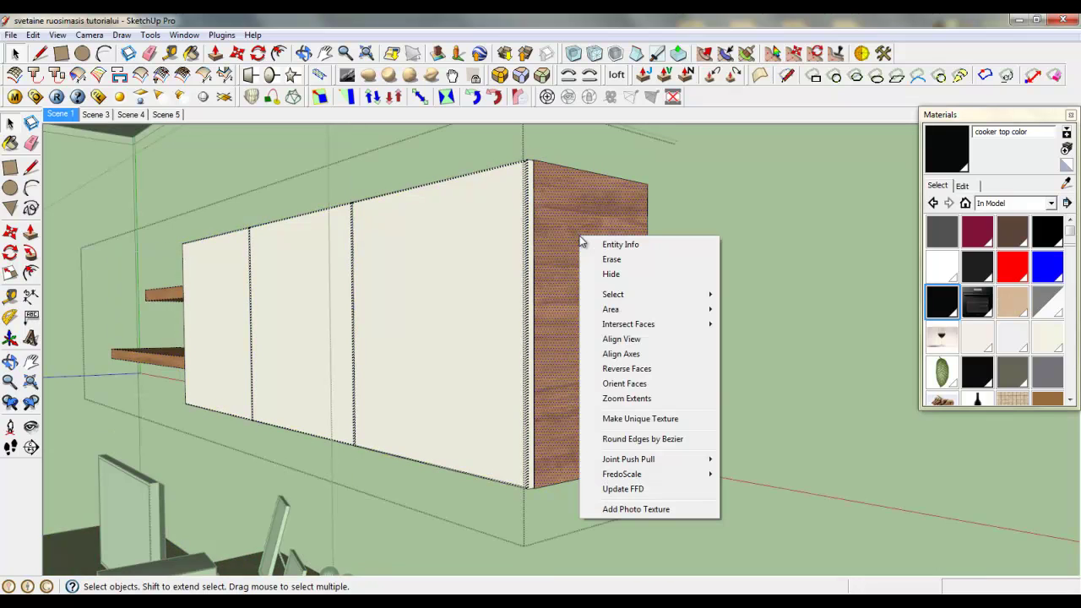
left_click(629, 381)
left_click_drag(1070, 228, 1068, 319)
left_click(978, 334)
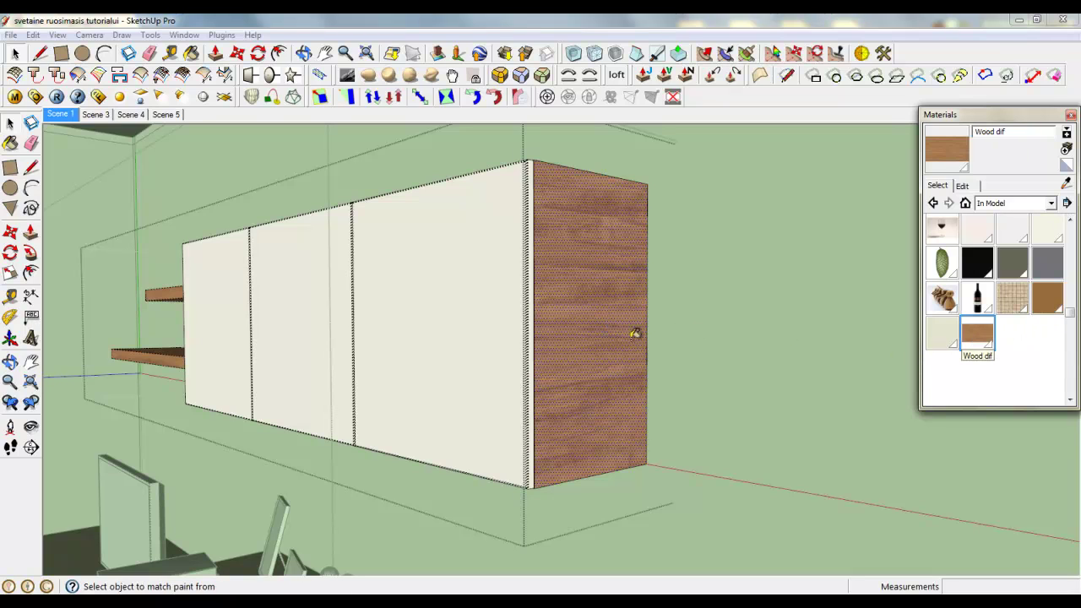
middle_click_drag(546, 321, 543, 277)
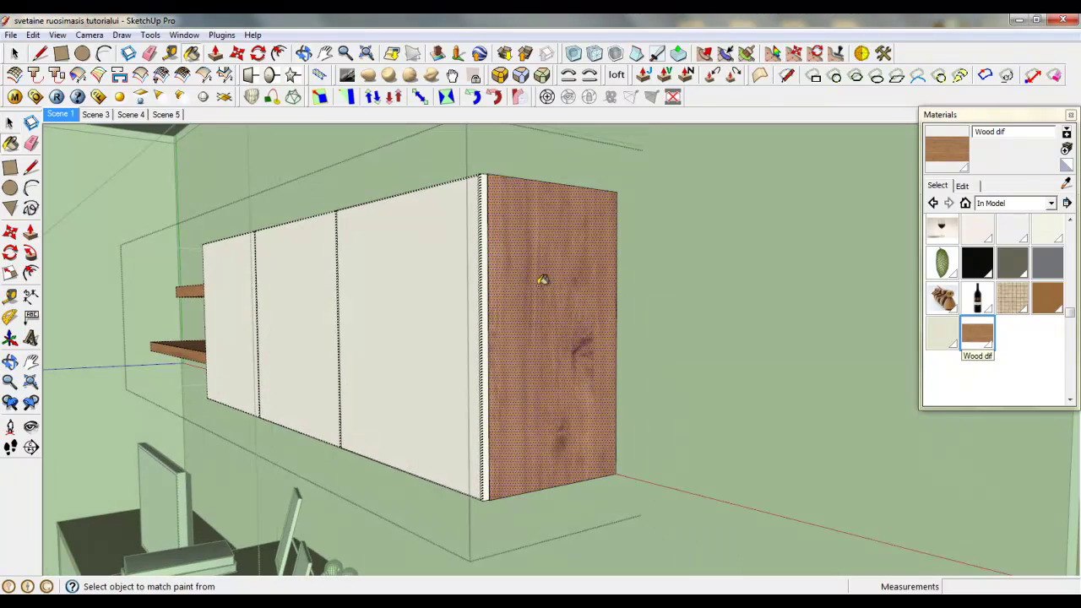
View the texture positioning options of the wall cabinet's end face and close the cabinet's inner group.
right_click(533, 261)
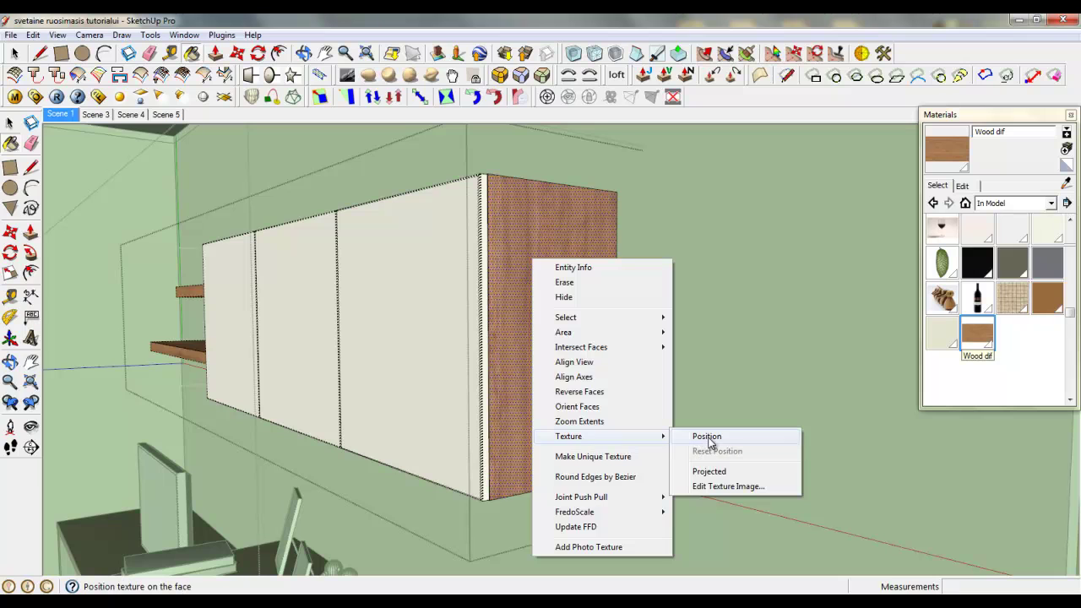
left_click(24, 55)
right_click(340, 167)
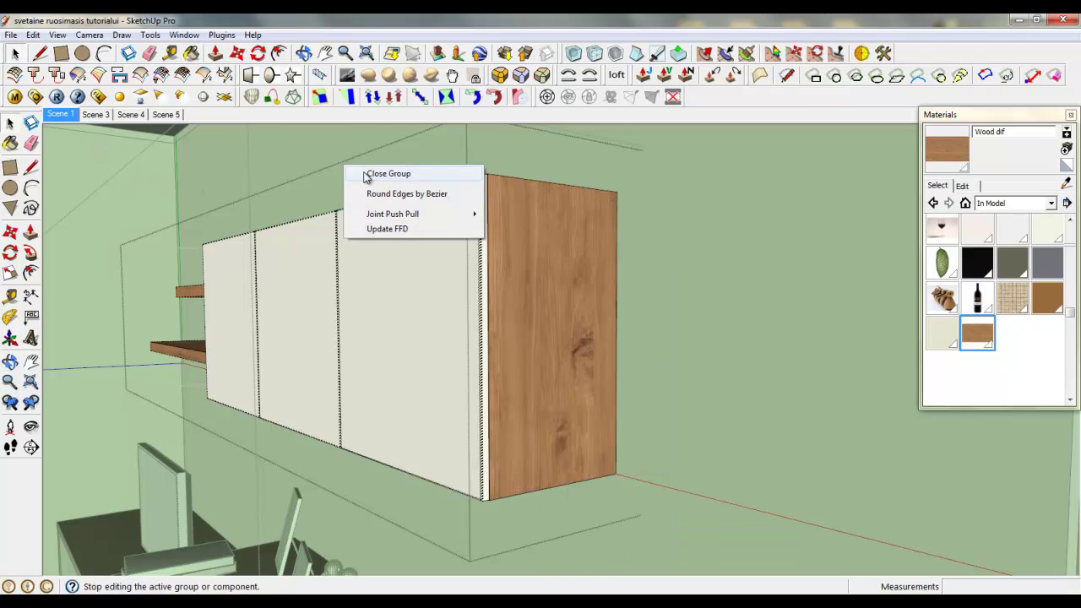
left_click(363, 174)
Select the wall cabinet and the TV unit's drawer fronts in turn to inspect them, and close the furniture group.
scroll(747, 186, "down", 3)
scroll(667, 150, "down", 2)
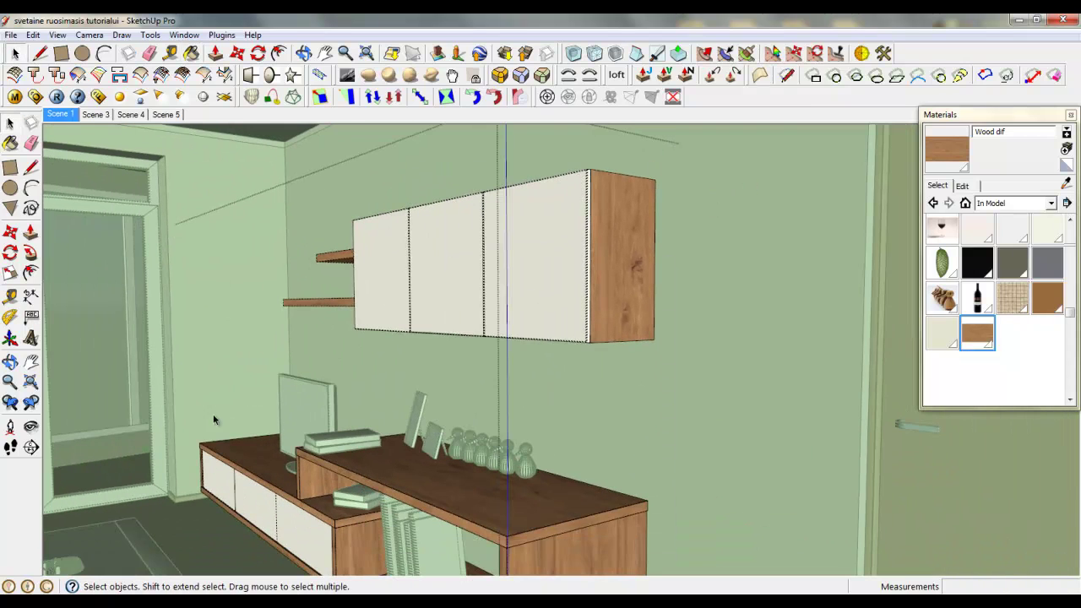
scroll(493, 323, "up", 2)
scroll(761, 394, "down", 1)
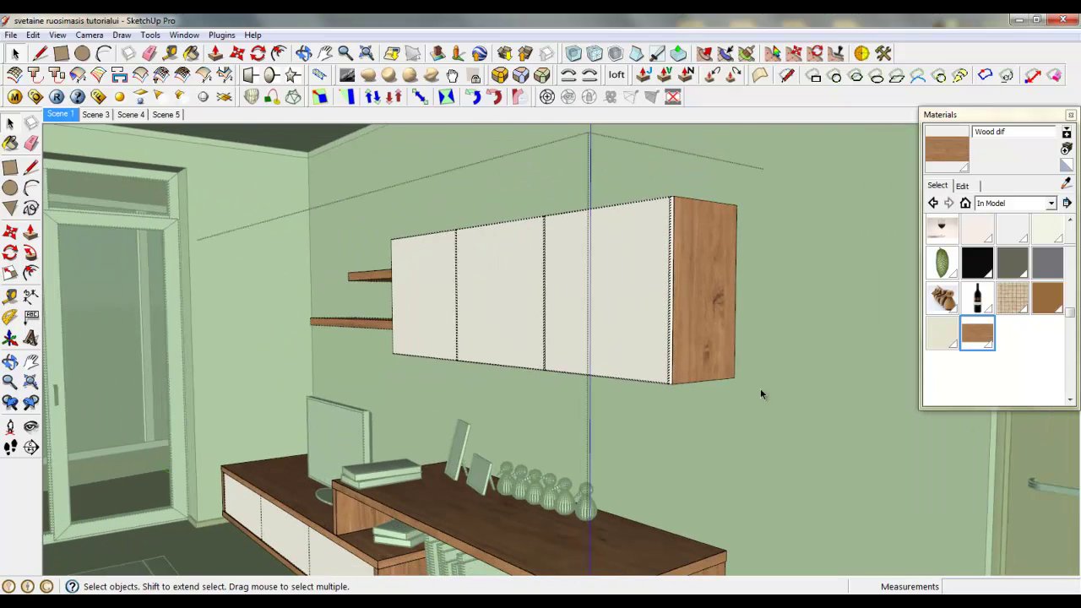
scroll(711, 208, "up", 2)
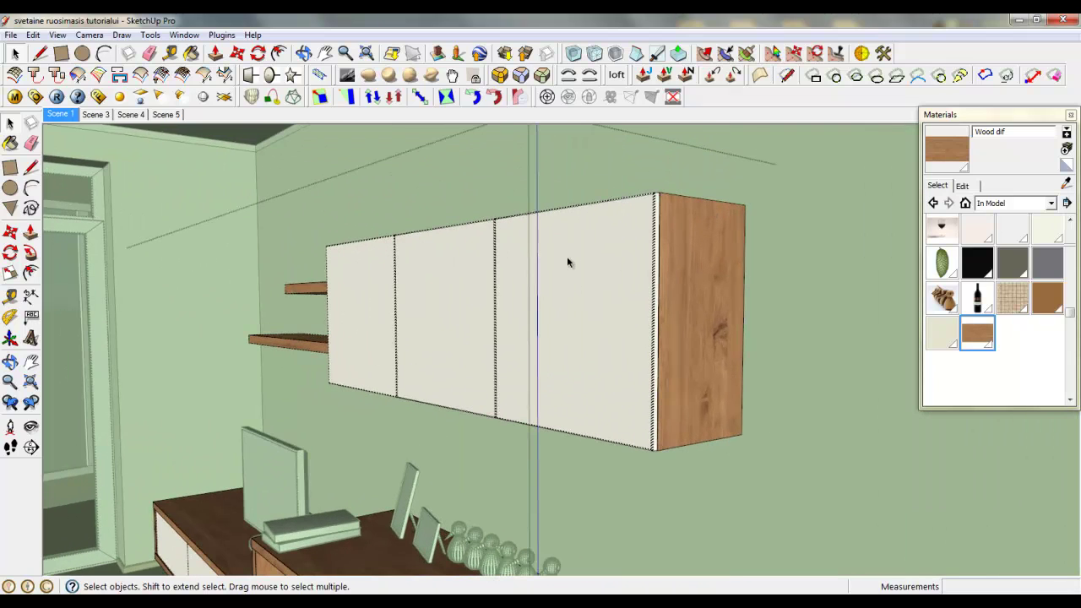
left_click(452, 271)
scroll(540, 198, "down", 2)
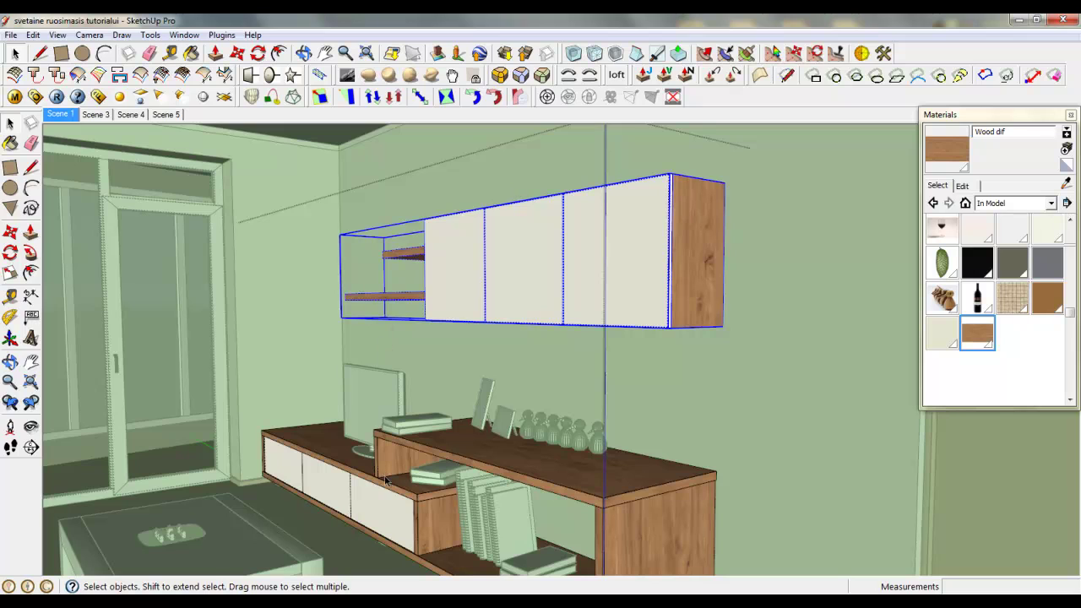
left_click(321, 498)
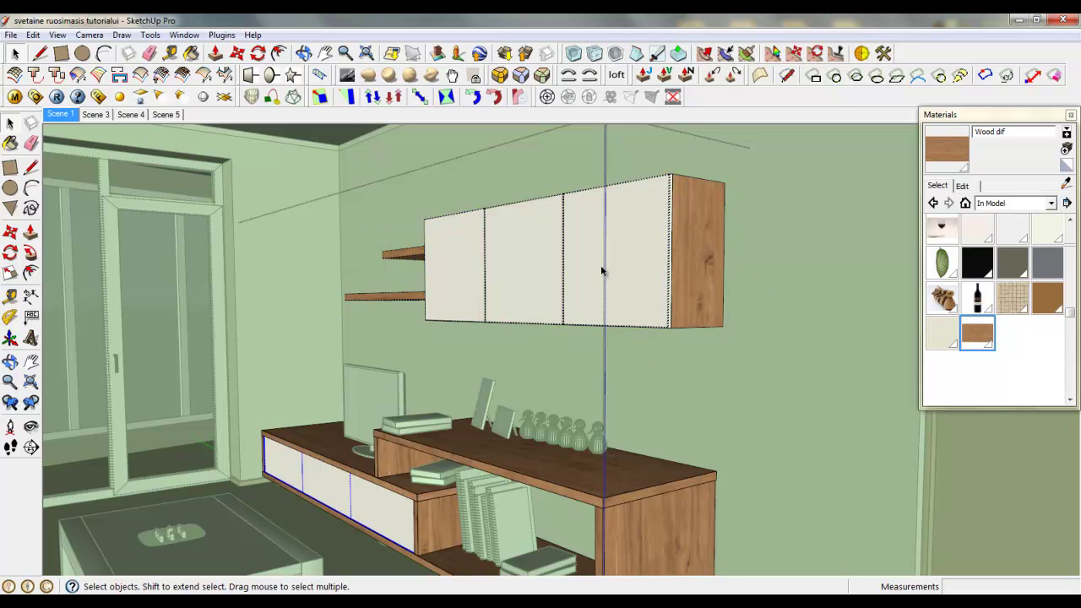
left_click(621, 248)
scroll(568, 218, "up", 3)
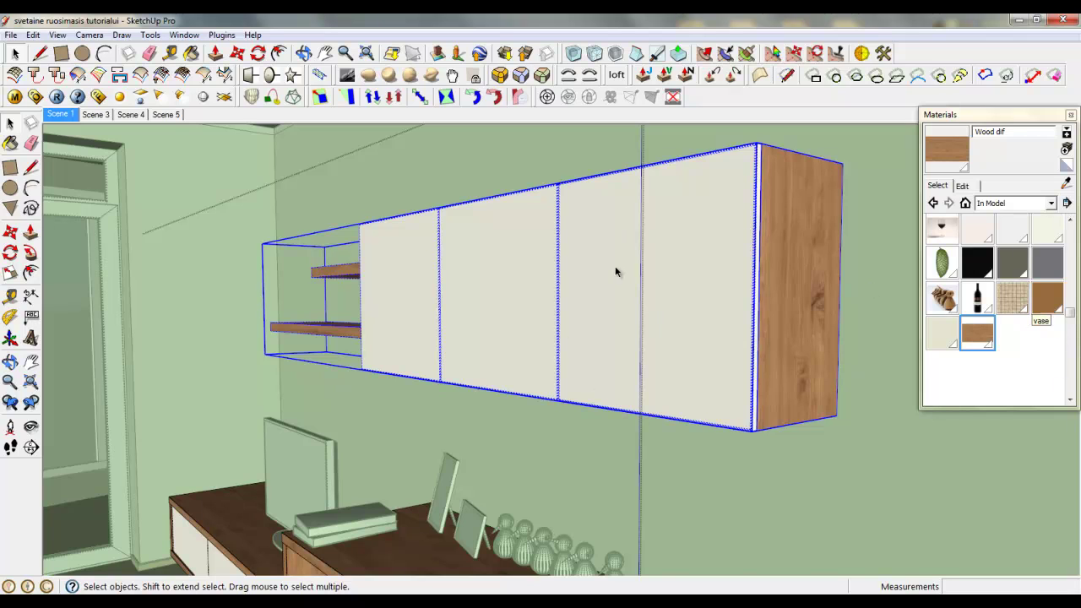
scroll(620, 271, "down", 2)
right_click(393, 363)
left_click(405, 368)
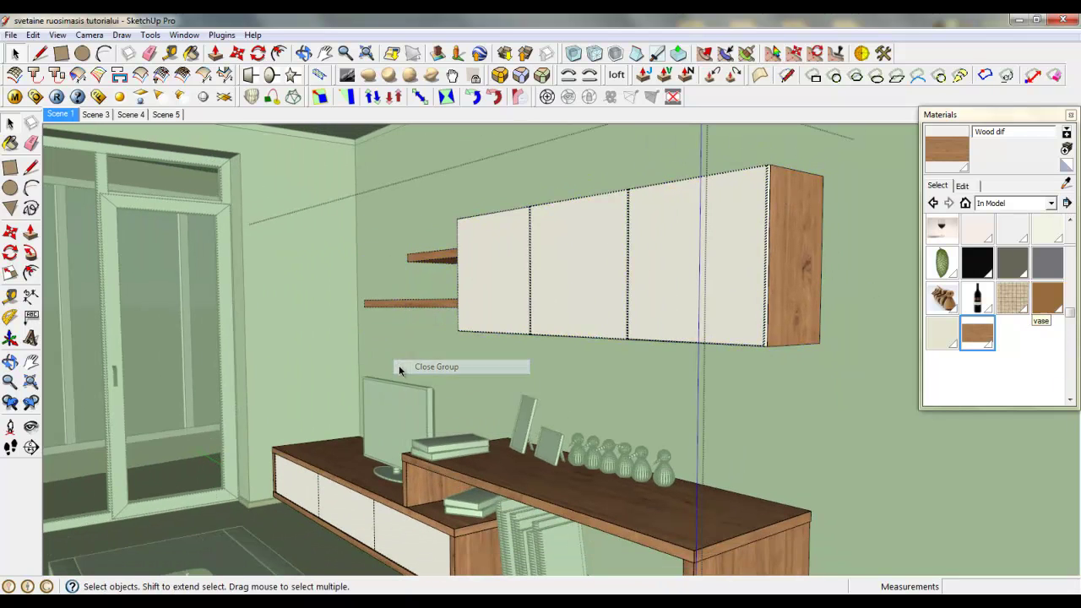
Examine the leaf faces of the potted plant beside the radiator in the model and in the V-Ray frame buffer render.
left_click(32, 425)
left_click_drag(512, 258, 218, 416)
scroll(358, 214, "up", 2)
scroll(419, 283, "up", 5)
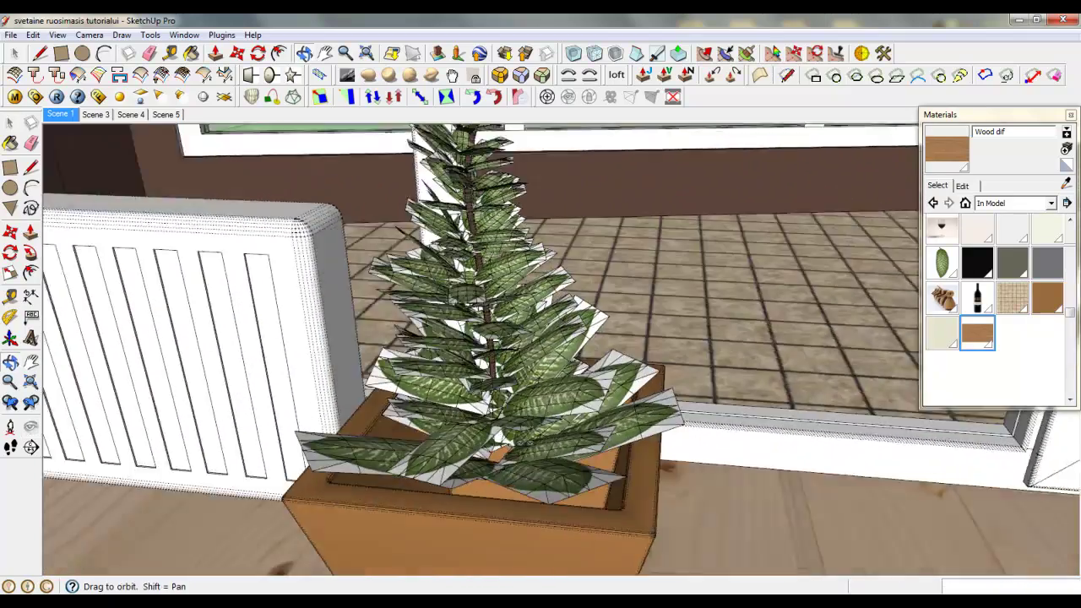
middle_click_drag(591, 380, 767, 470)
scroll(768, 470, "down", 4)
middle_click_drag(486, 414, 534, 386)
scroll(579, 439, "up", 4)
scroll(568, 336, "down", 2)
scroll(637, 435, "down", 2)
scroll(556, 362, "up", 5)
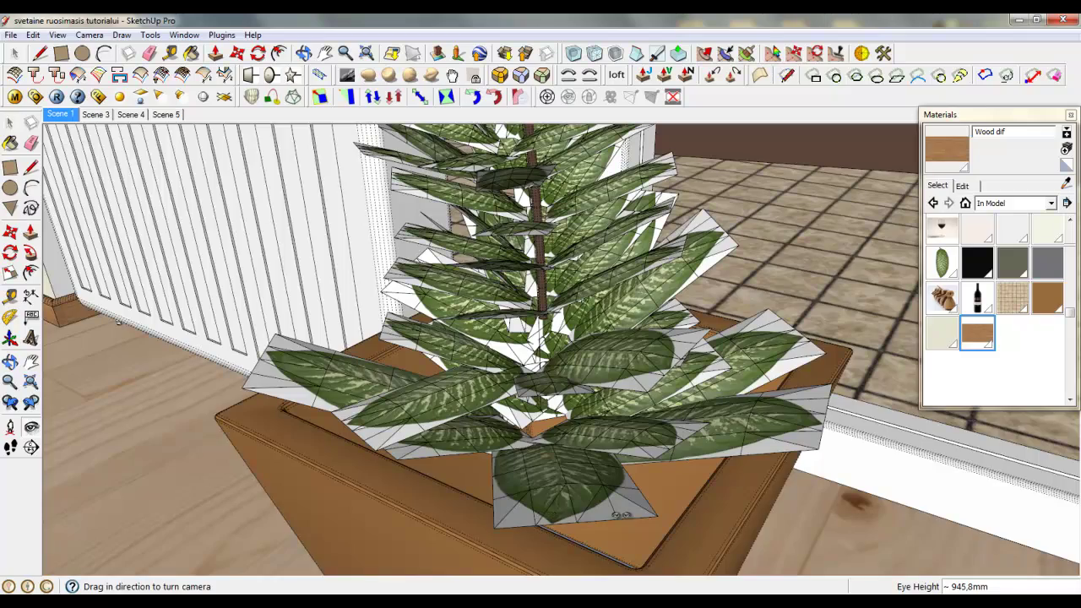
scroll(623, 515, "down", 2)
middle_click_drag(609, 488, 598, 461)
scroll(559, 512, "down", 1)
scroll(557, 512, "up", 1)
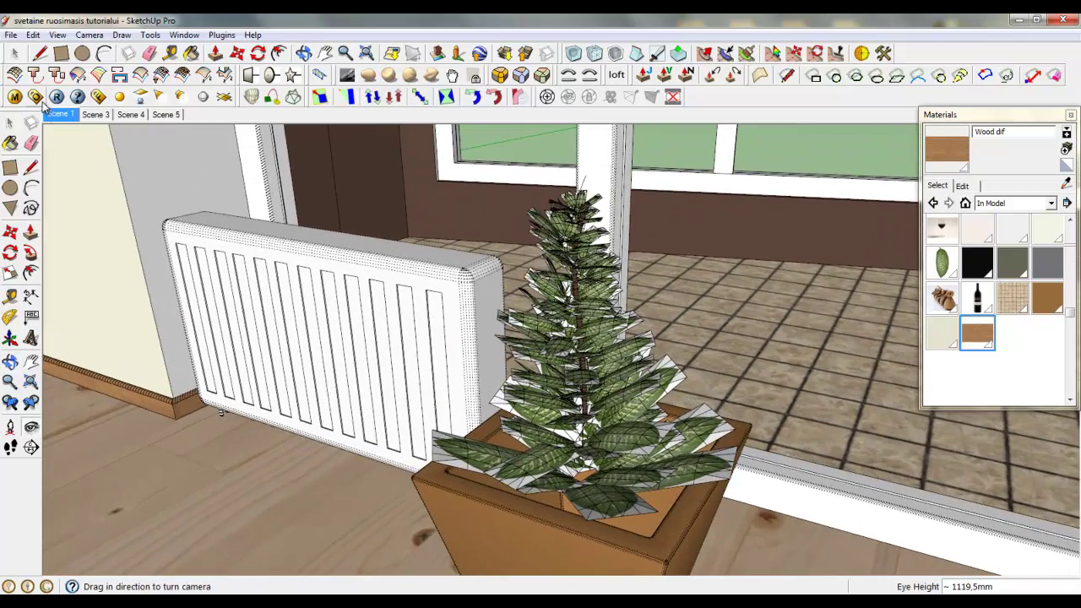
left_click(98, 97)
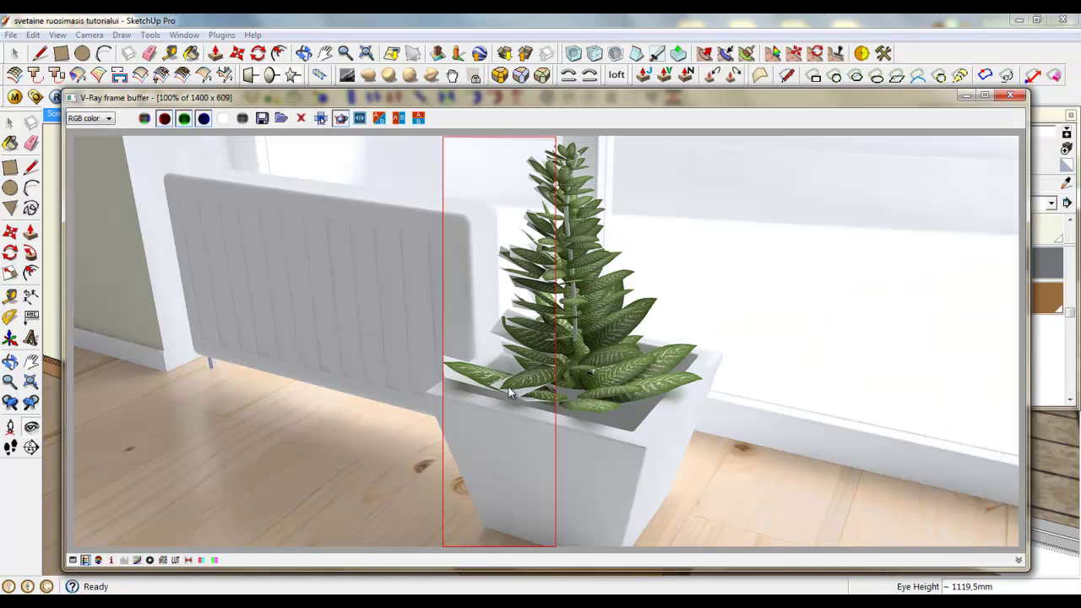
left_click(1010, 95)
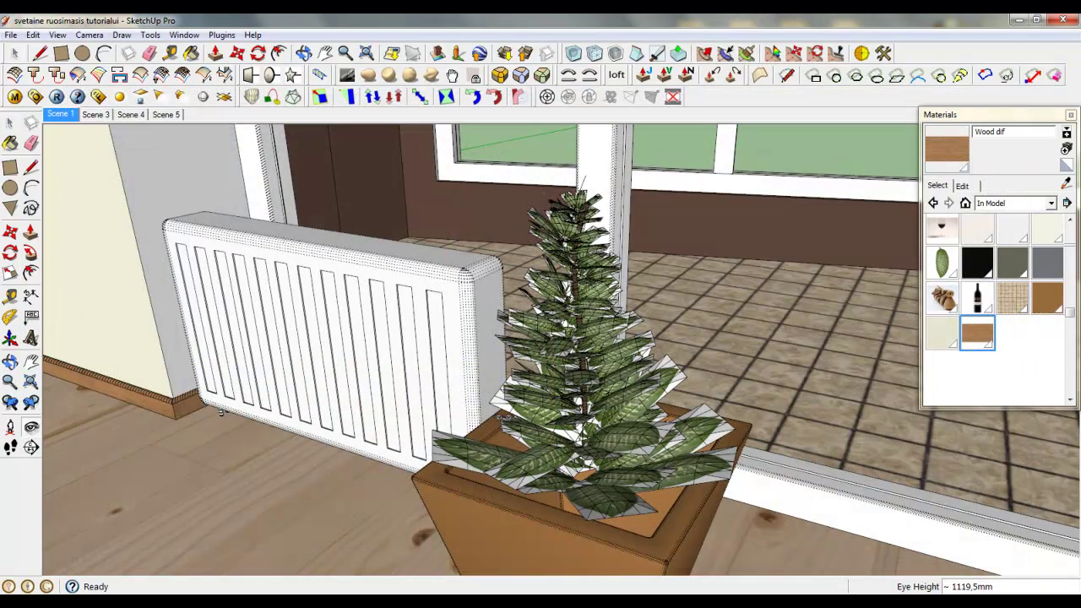
Select the potted plant and open the LeavesTropical0216_1_SDIFFUSE material in the V-Ray Material Editor.
left_click(15, 54)
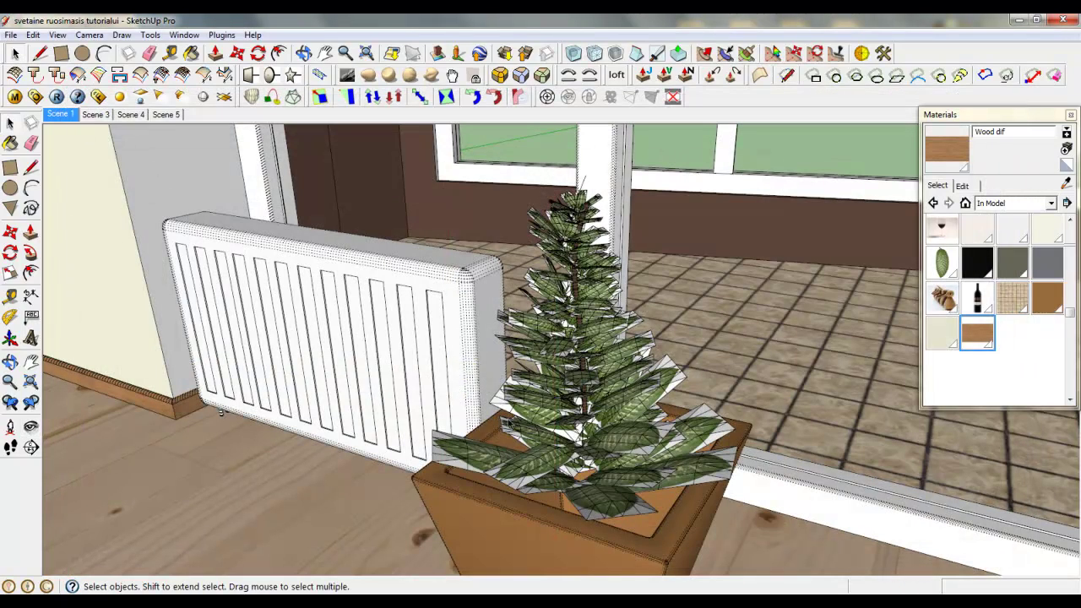
left_click(508, 408)
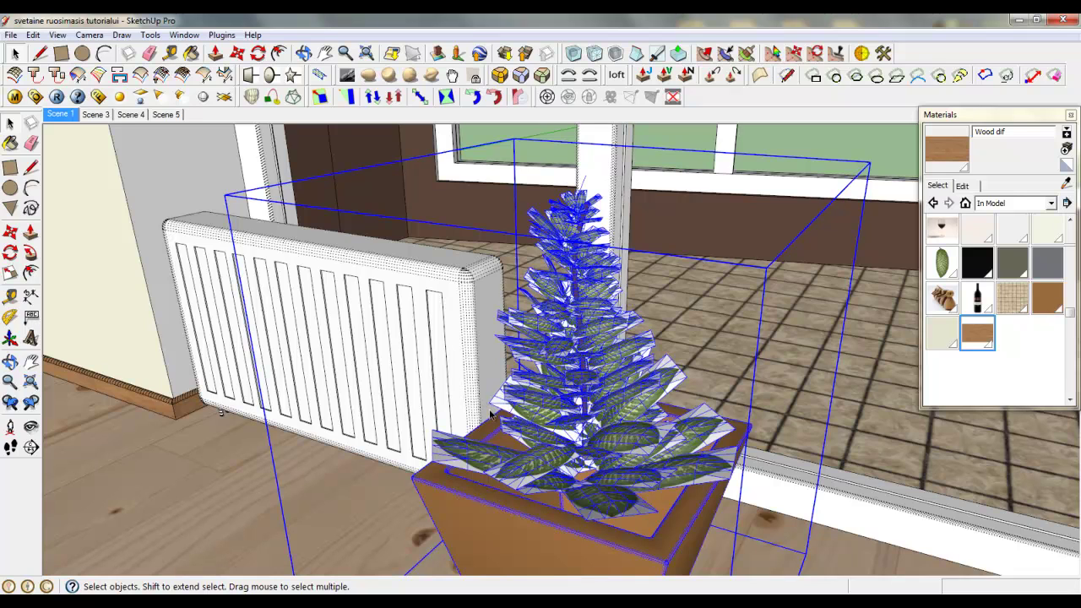
left_click(15, 97)
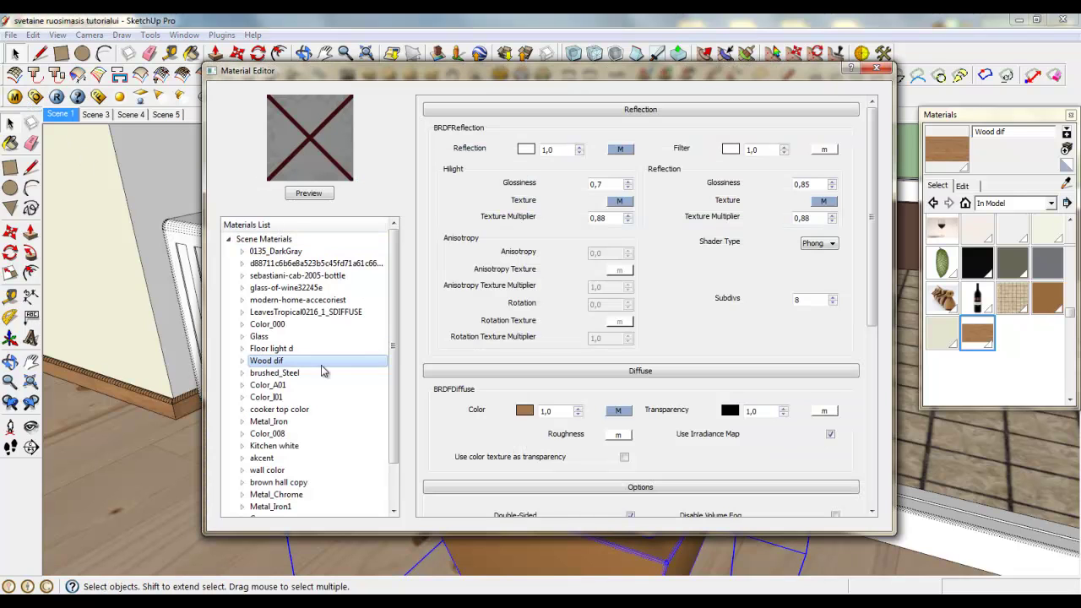
left_click(312, 312)
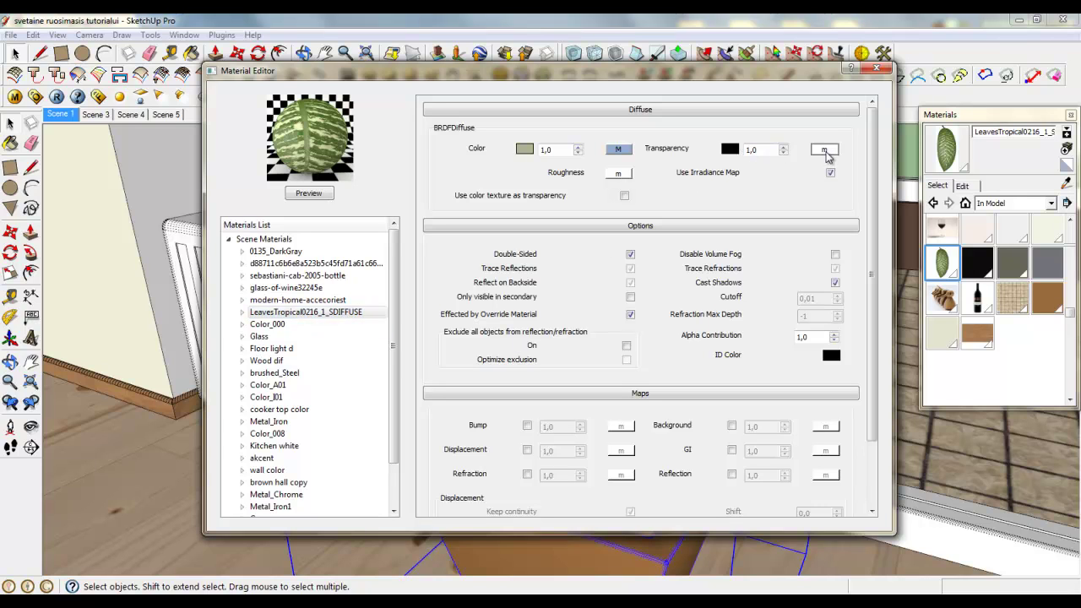
Assign a TexBitmap with the LeavesTropical0216_1_STrans image as the leaf material's transparency map and check the plant in the frame buffer.
left_click(824, 149)
left_click(310, 242)
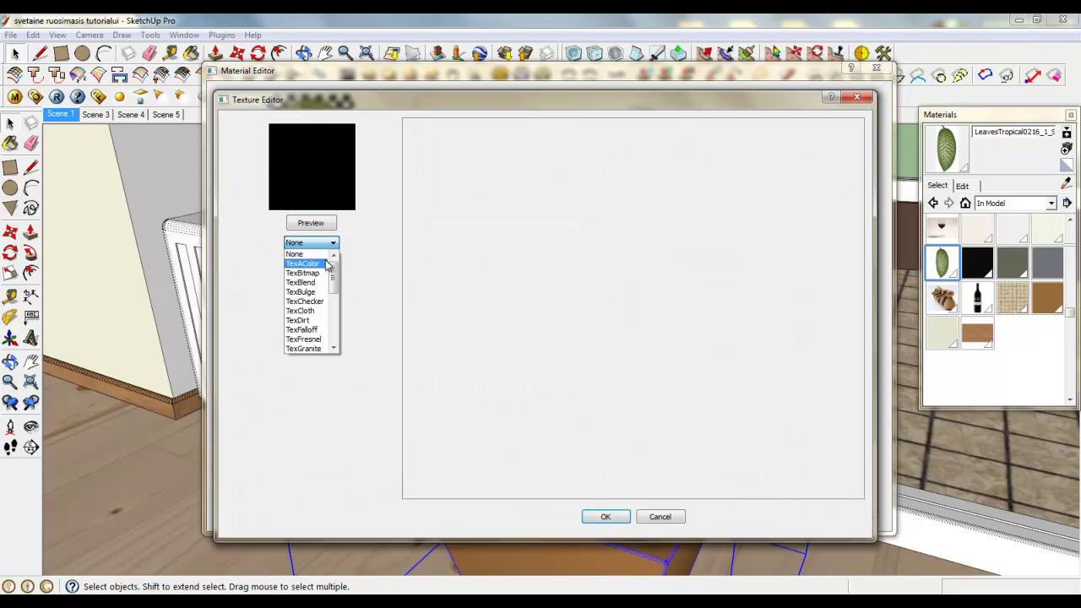
left_click(335, 279)
left_click(621, 365)
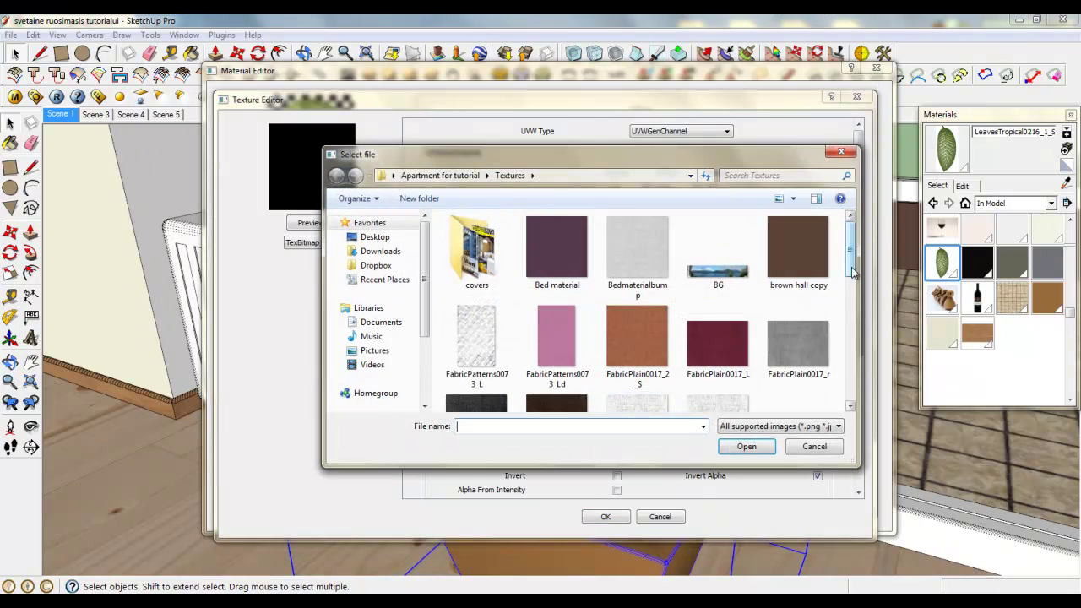
left_click_drag(851, 266, 856, 356)
left_click(566, 308)
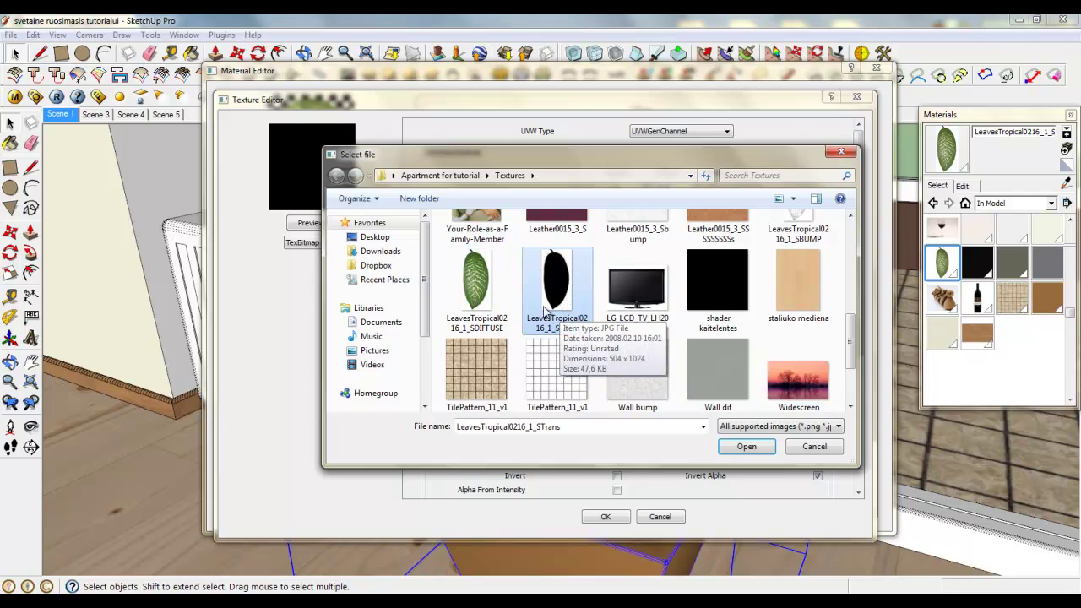
left_click(747, 447)
left_click(604, 516)
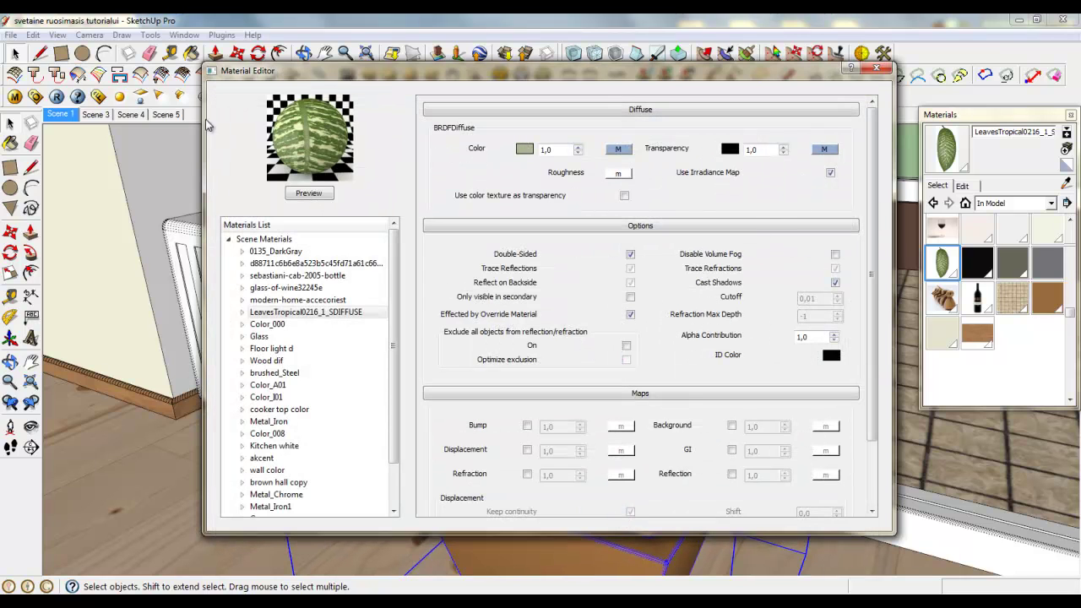
left_click(56, 95)
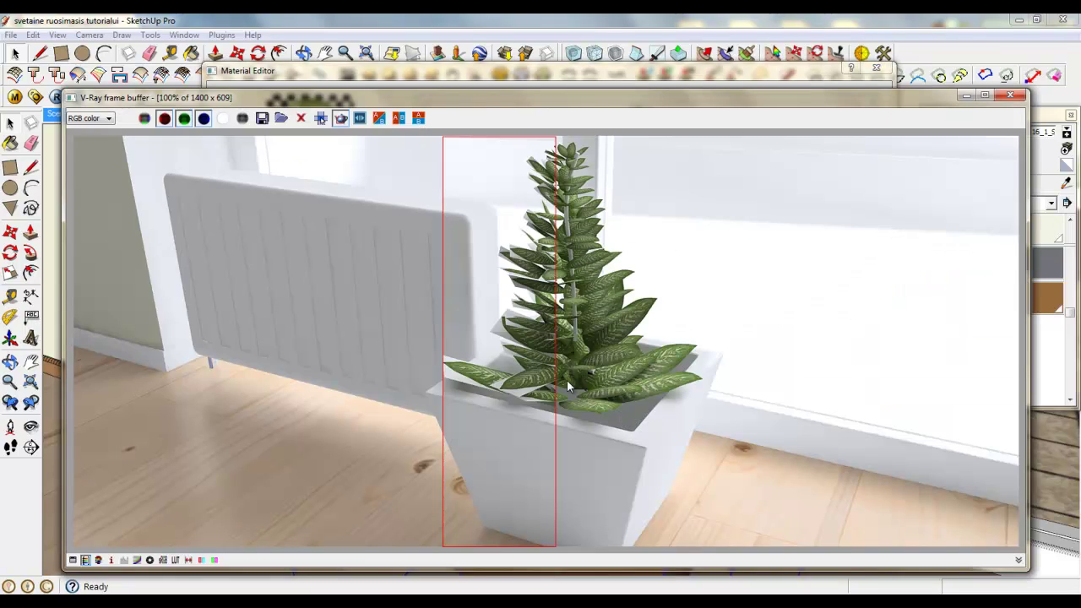
left_click(1010, 95)
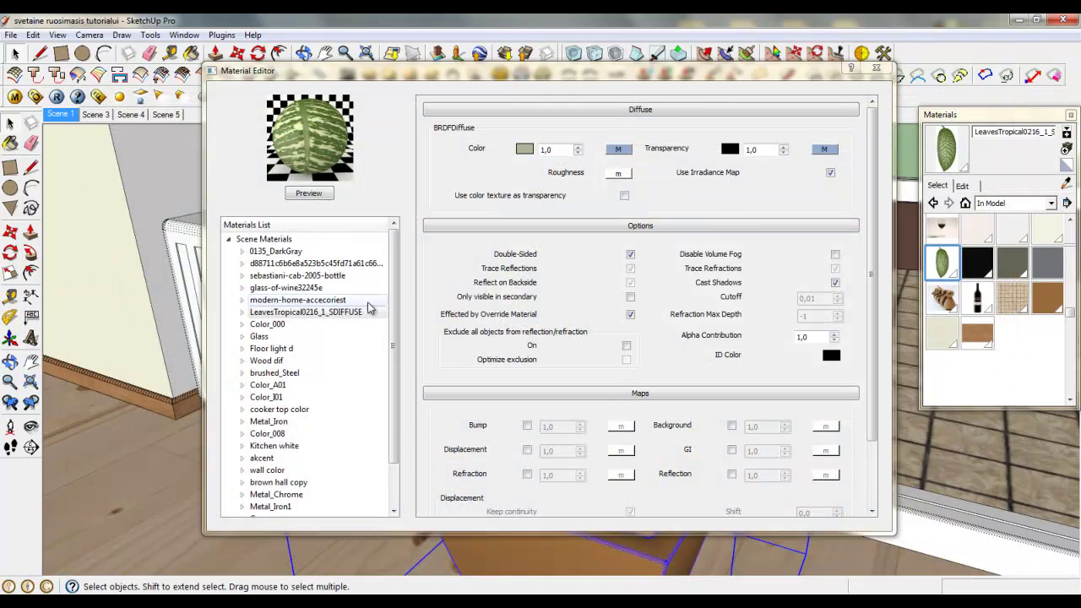
Add a reflection layer with a TexFresnel map to the leaf material, with highlight and reflection glossiness both at 0,85.
right_click(316, 320)
mouse_move(397, 327)
left_click(525, 343)
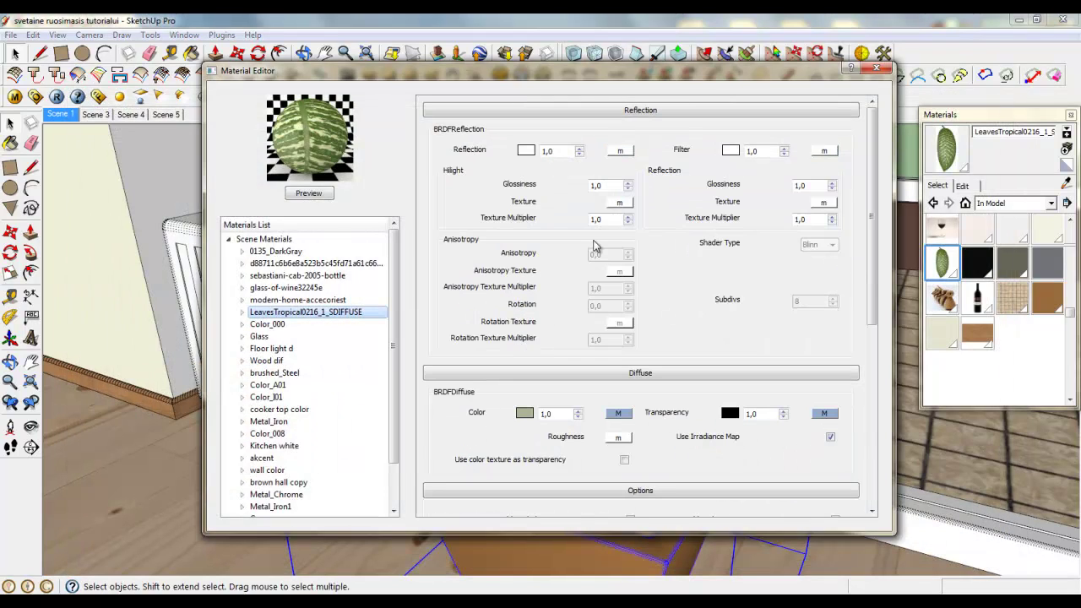
left_click(620, 150)
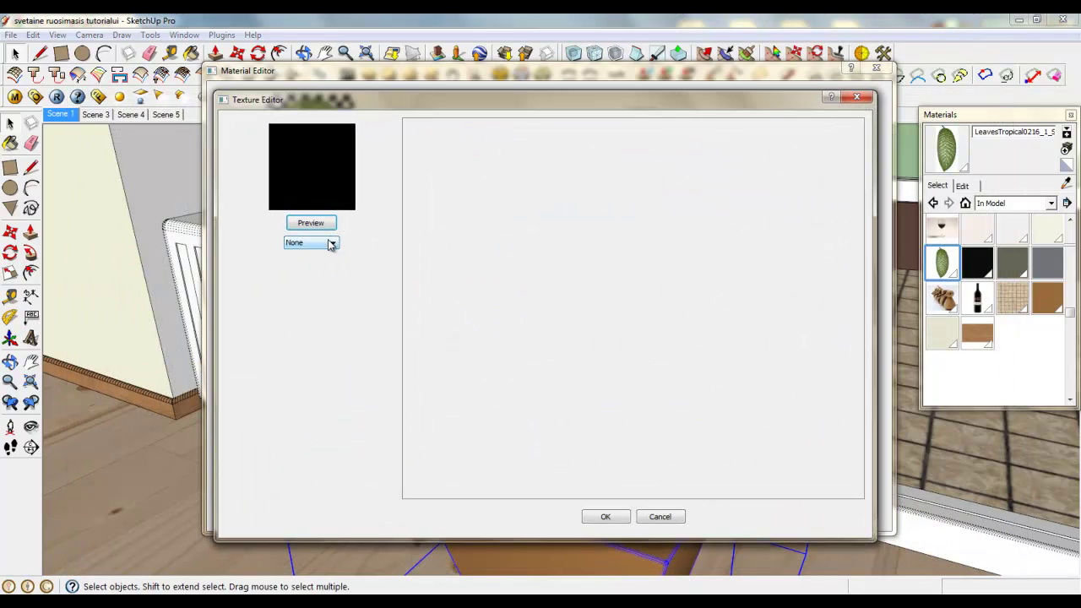
left_click(310, 243)
left_click(321, 344)
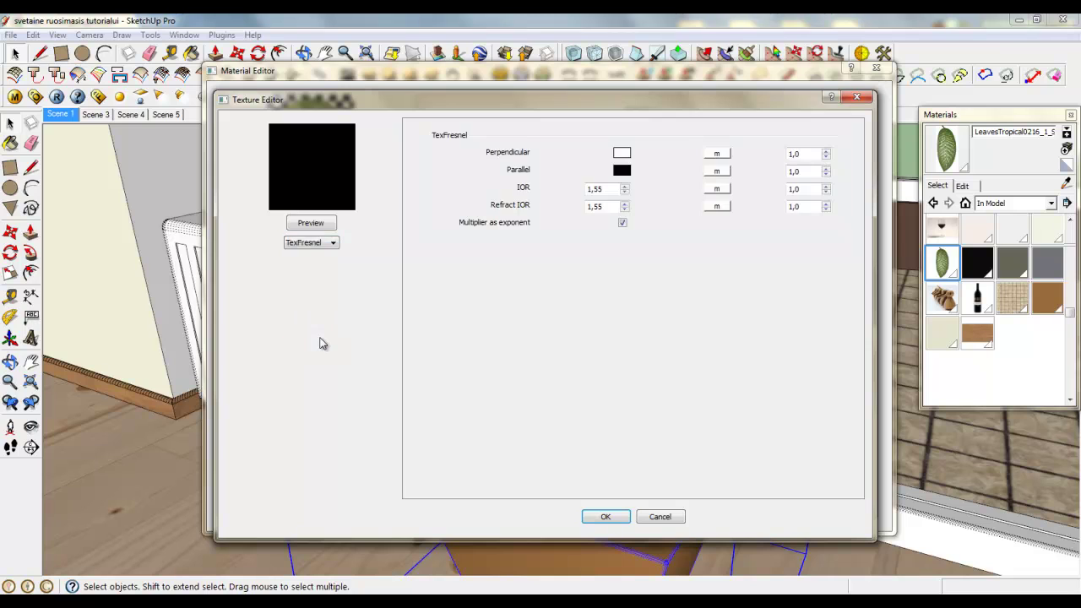
left_click(591, 516)
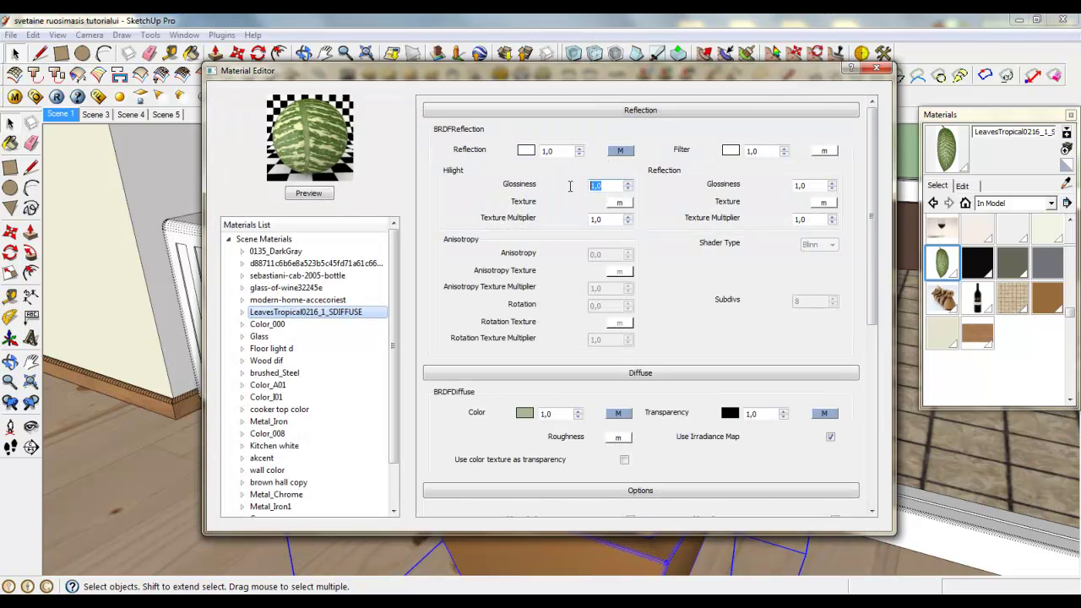
type("0,85")
left_click_drag(821, 189, 787, 187)
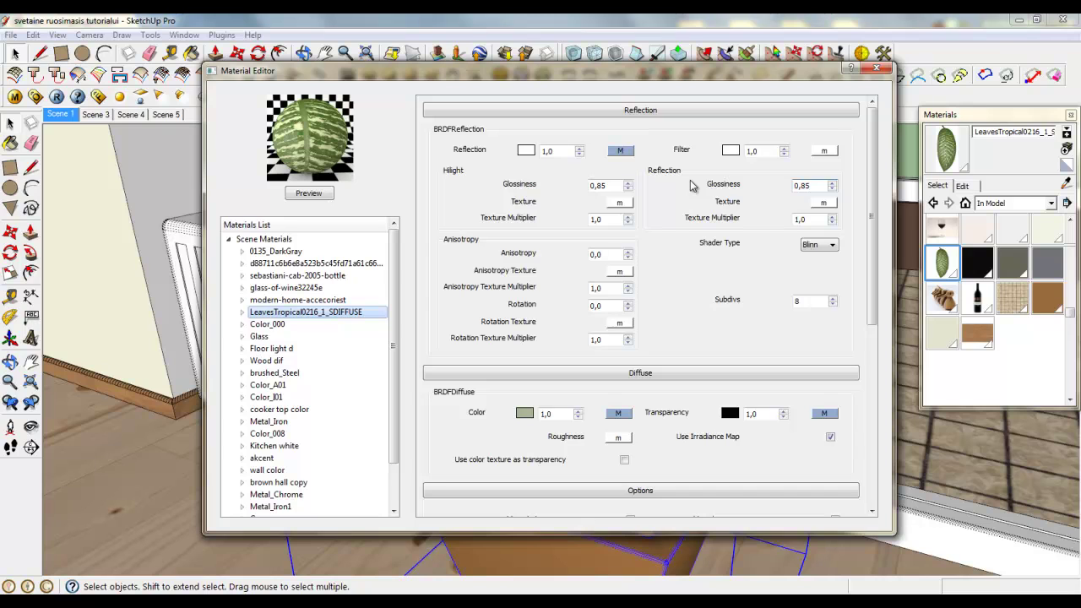
Assign a TexBitmap with the LeavesTropical0216_1_STrans image to the reflection Fresnel's Parallel map and set the leaf material's shader type to Phong.
left_click(620, 150)
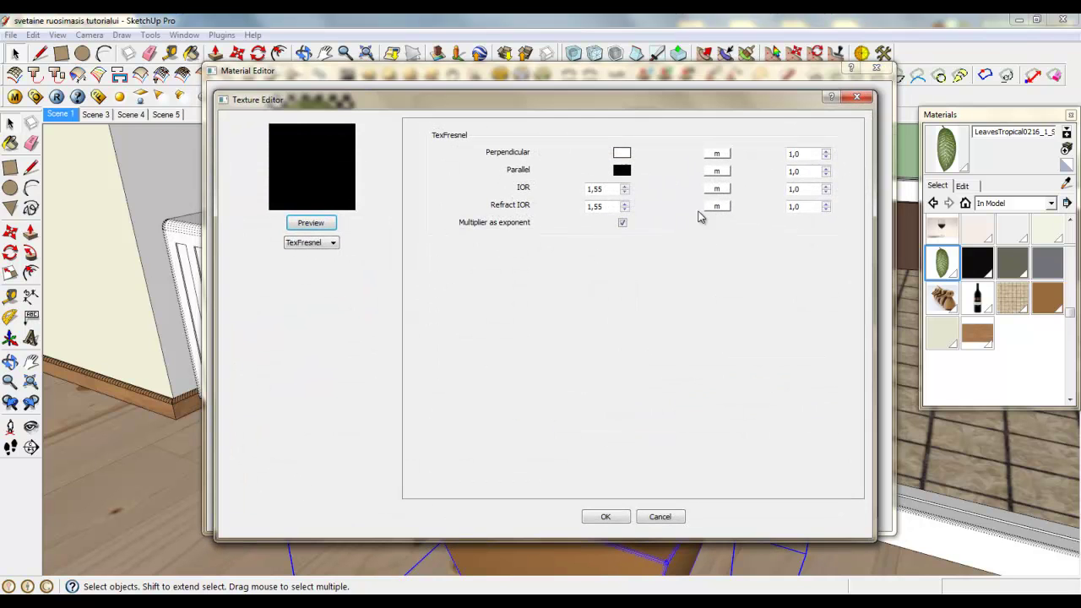
left_click(717, 172)
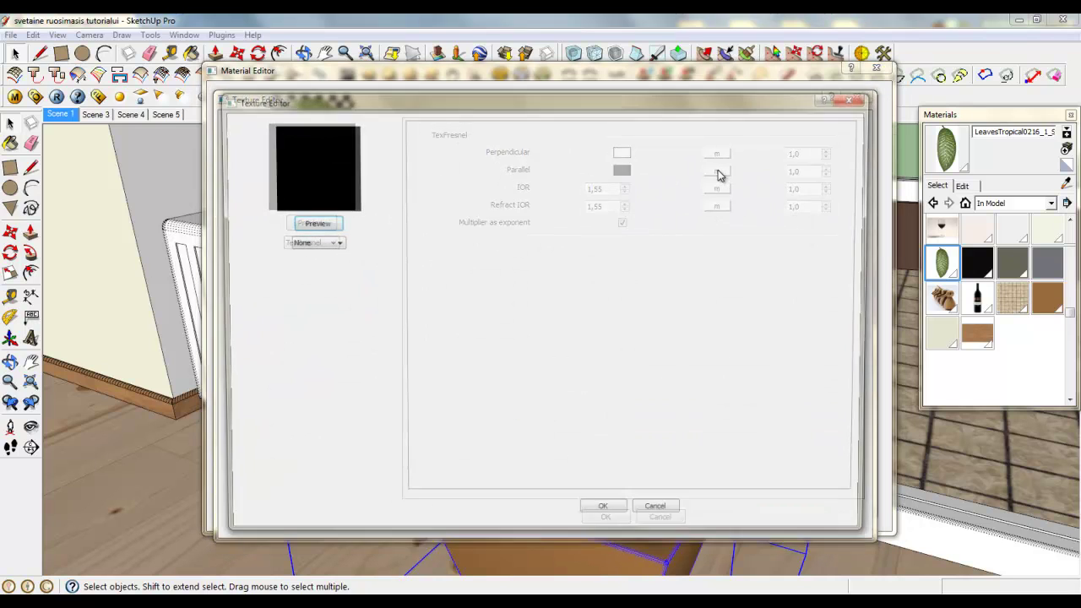
left_click(333, 243)
left_click(318, 273)
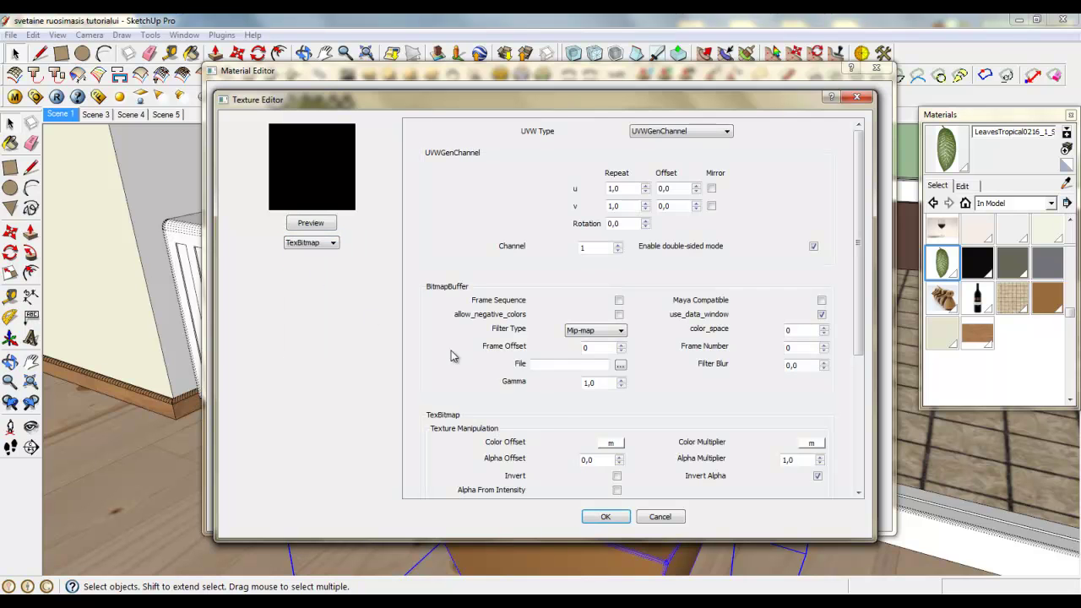
left_click(620, 365)
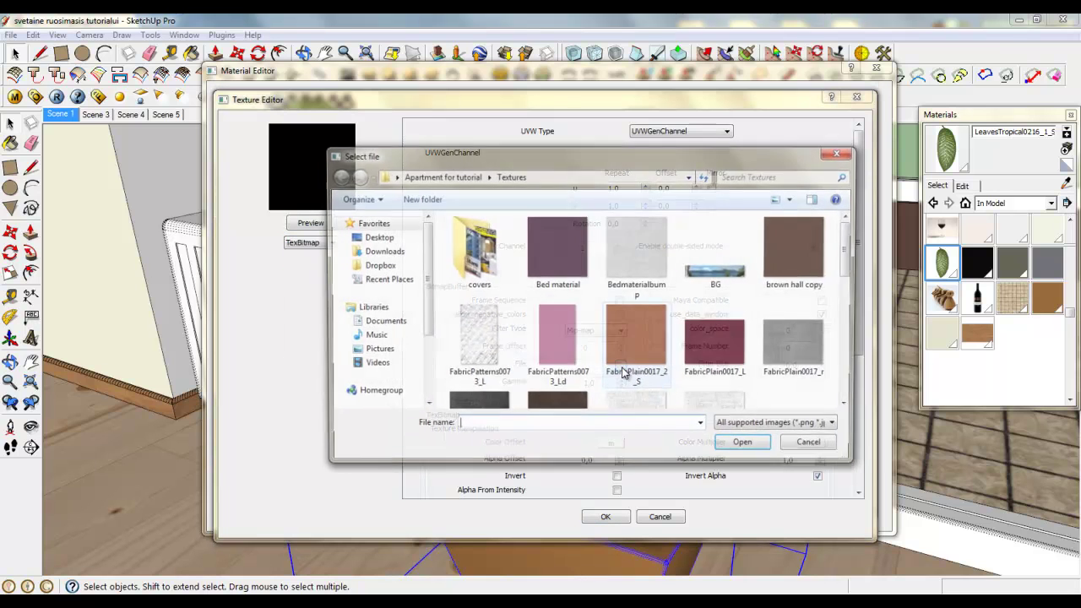
scroll(853, 361, "down", 5)
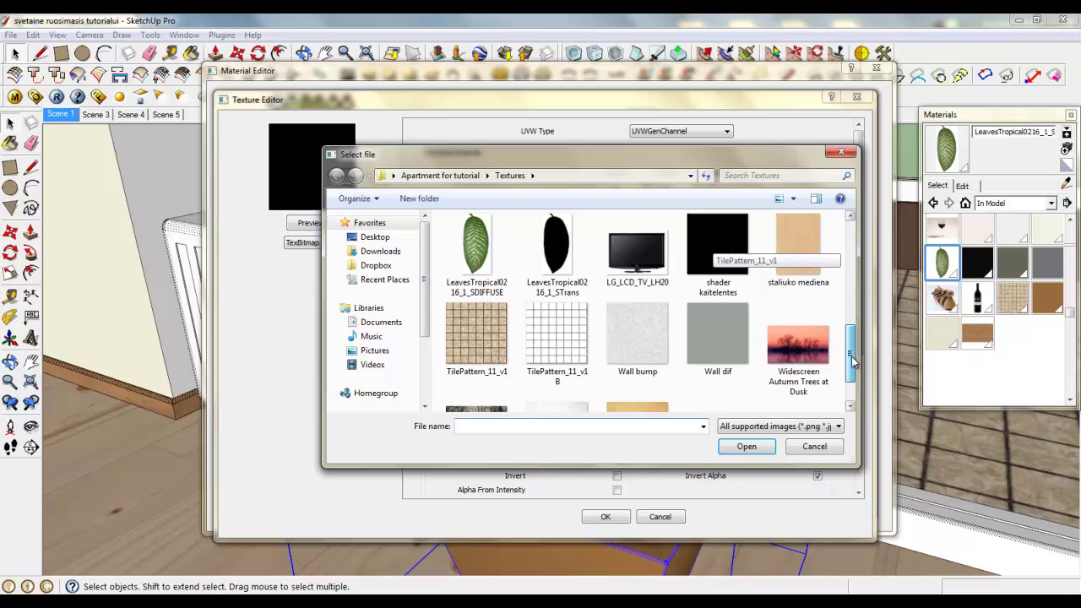
left_click(569, 245)
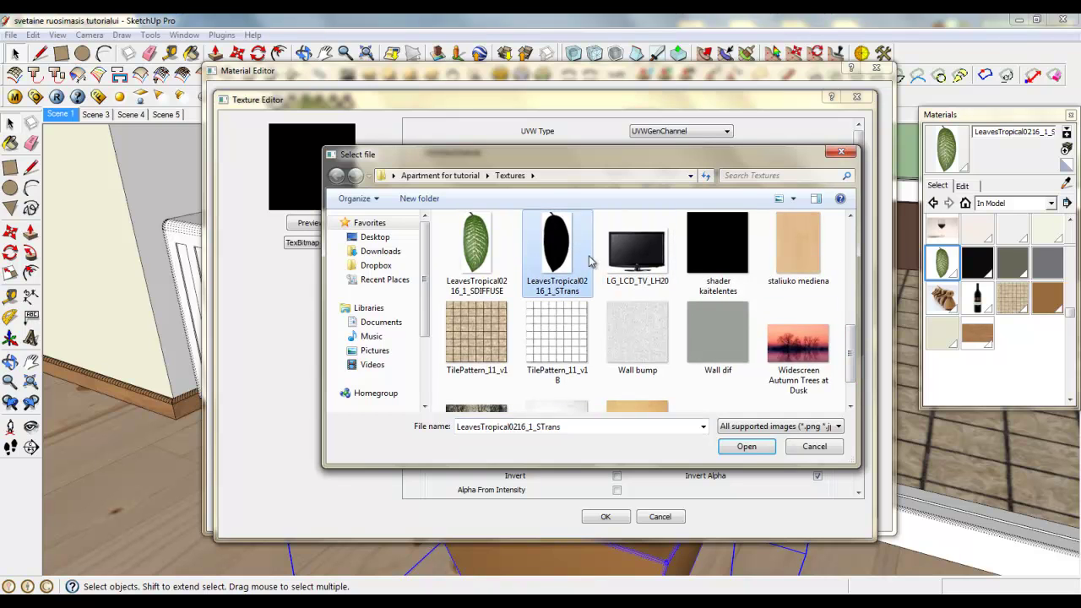
left_click(747, 446)
left_click(621, 514)
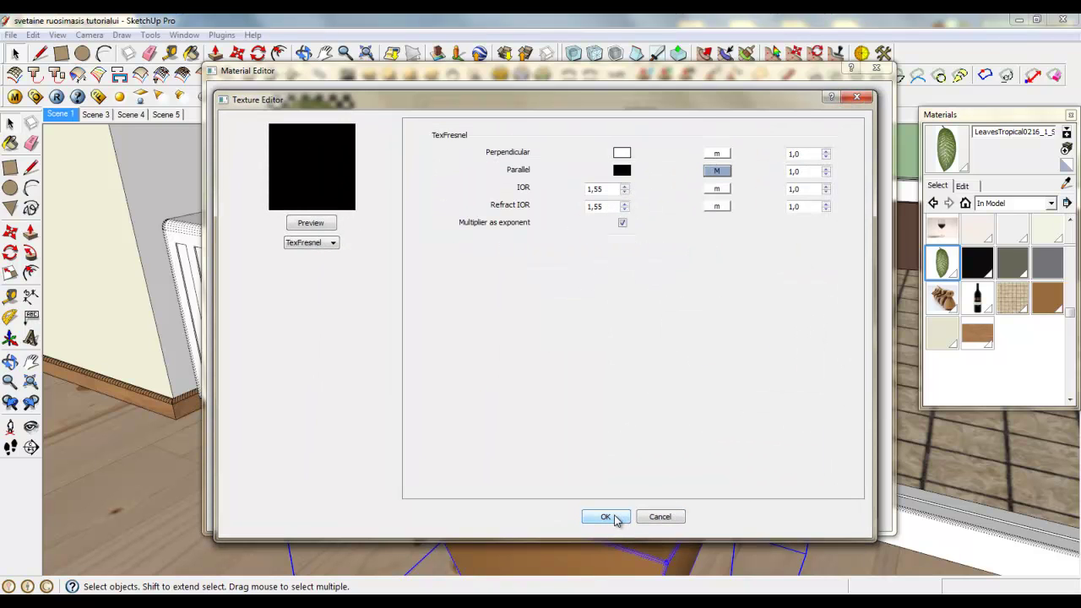
left_click(614, 517)
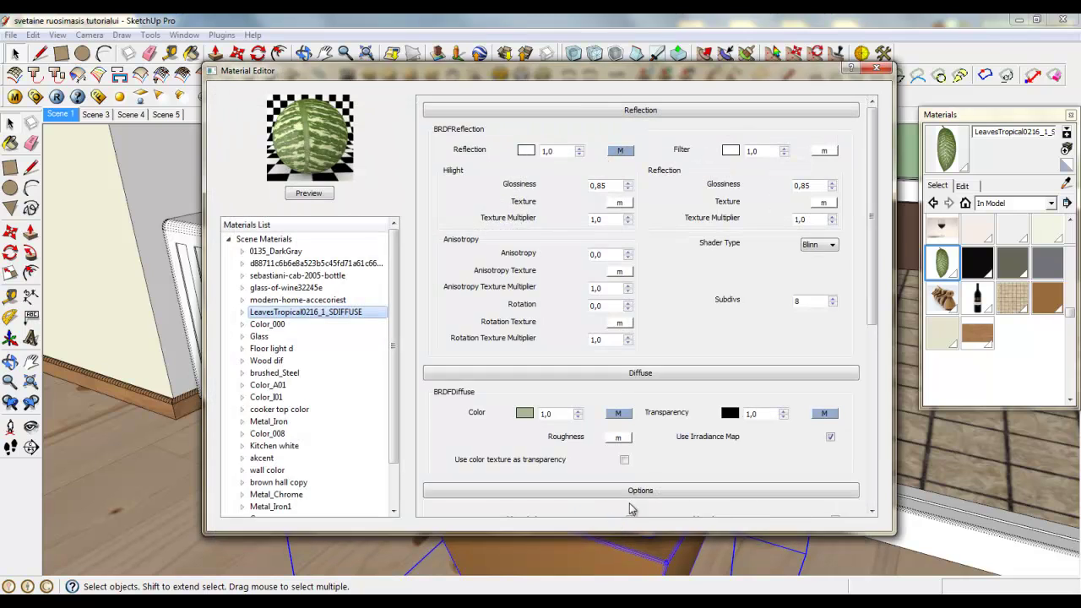
left_click(826, 245)
left_click(826, 262)
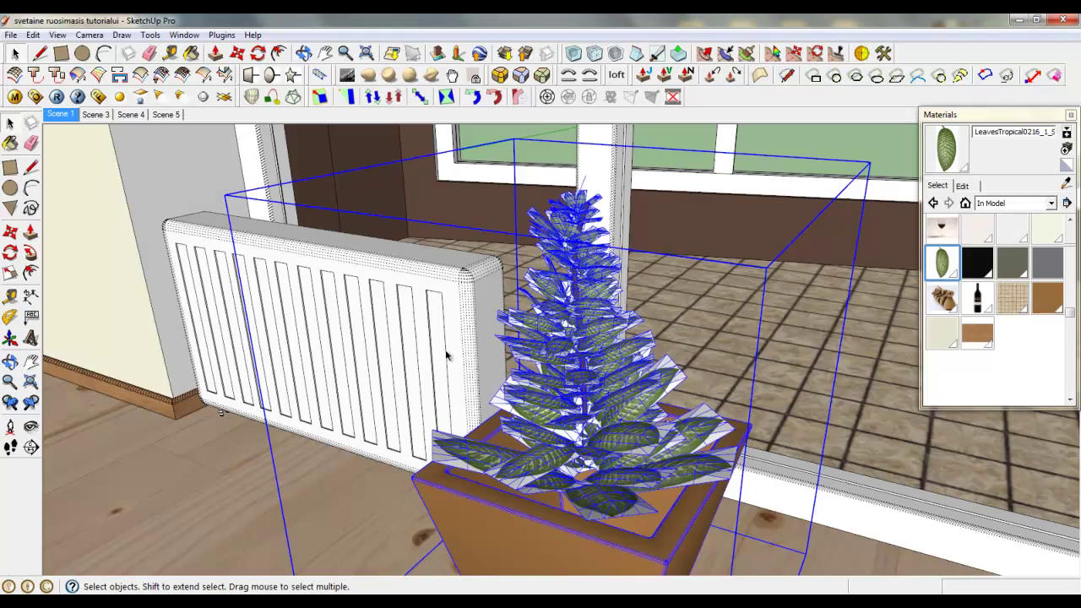
Pick the plant pot's vase material and open its settings in the V-Ray Material Editor.
scroll(445, 349, "down", 5)
scroll(669, 292, "up", 5)
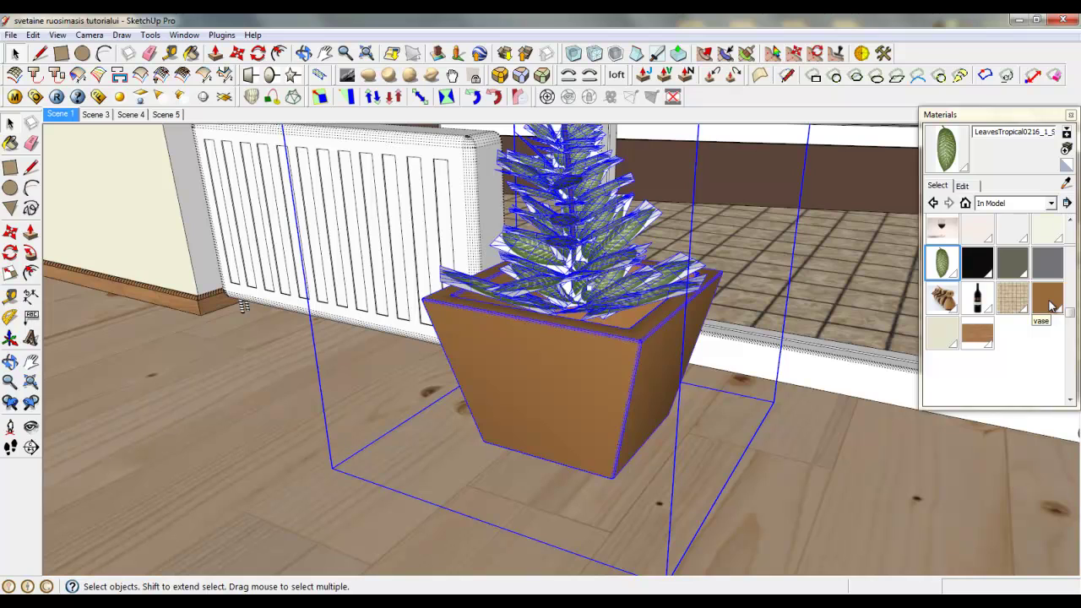
left_click(1050, 306)
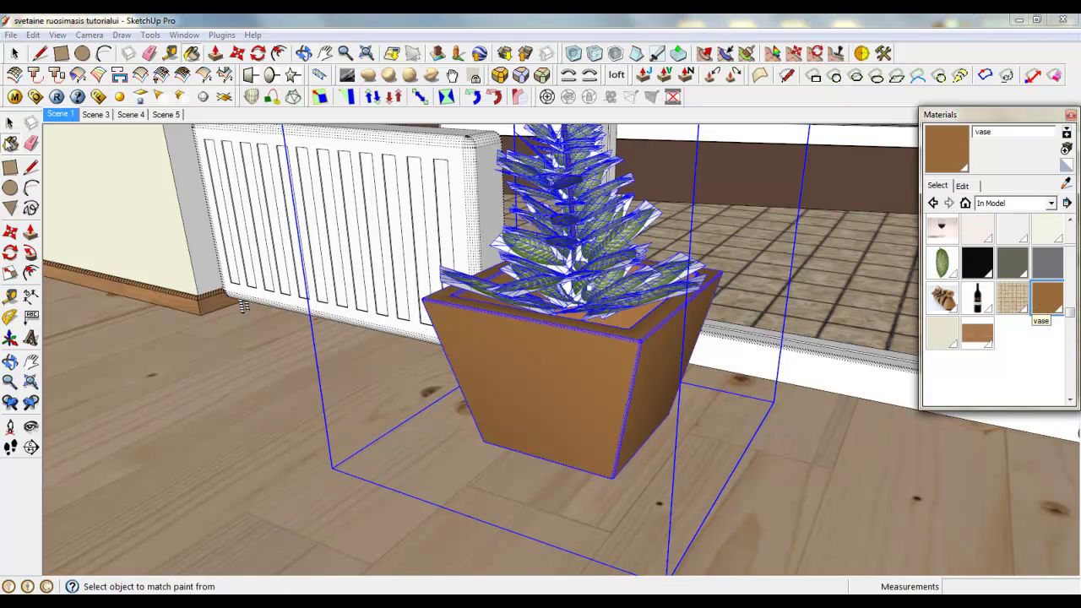
left_click(15, 97)
left_click(259, 506)
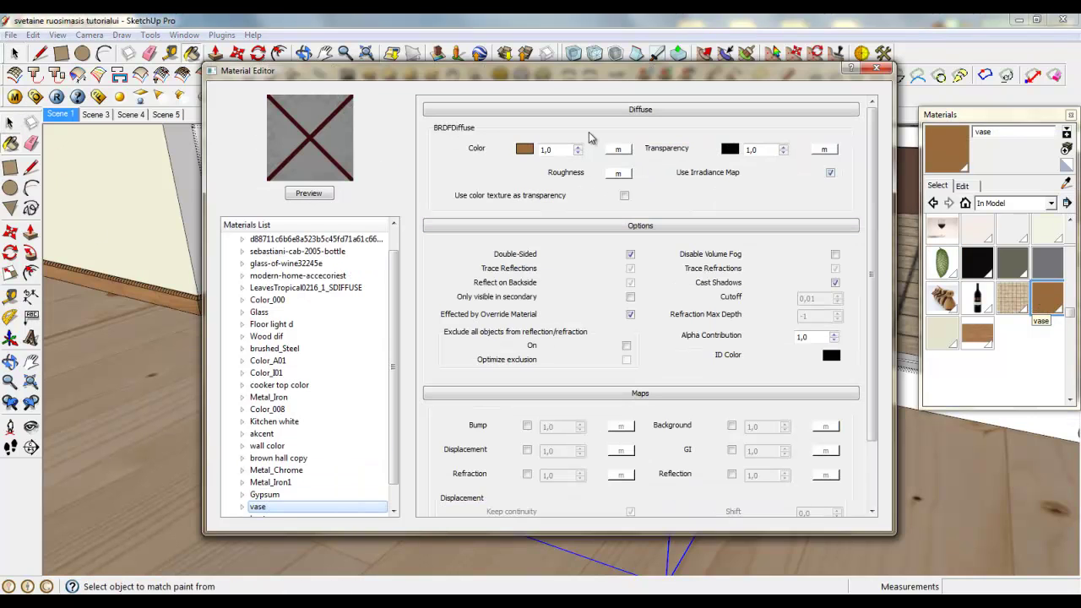
mouse_move(873, 242)
left_mouse_down()
mouse_move(874, 294)
mouse_move(872, 222)
left_mouse_up()
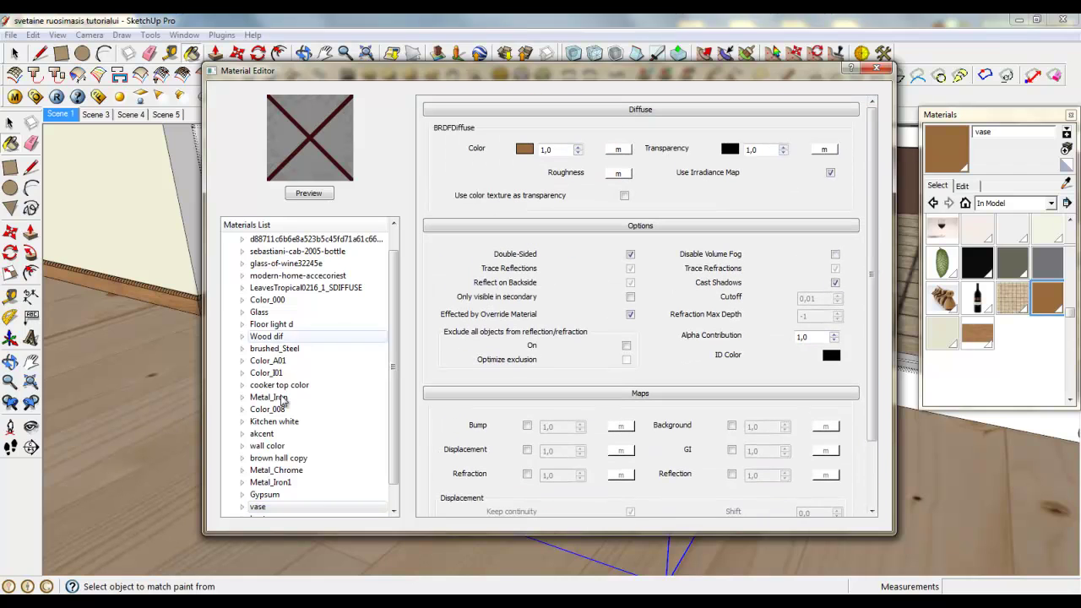
Add a reflection layer to the vase material with a TexFresnel map whose IOR is 1,4.
right_click(260, 507)
mouse_move(324, 363)
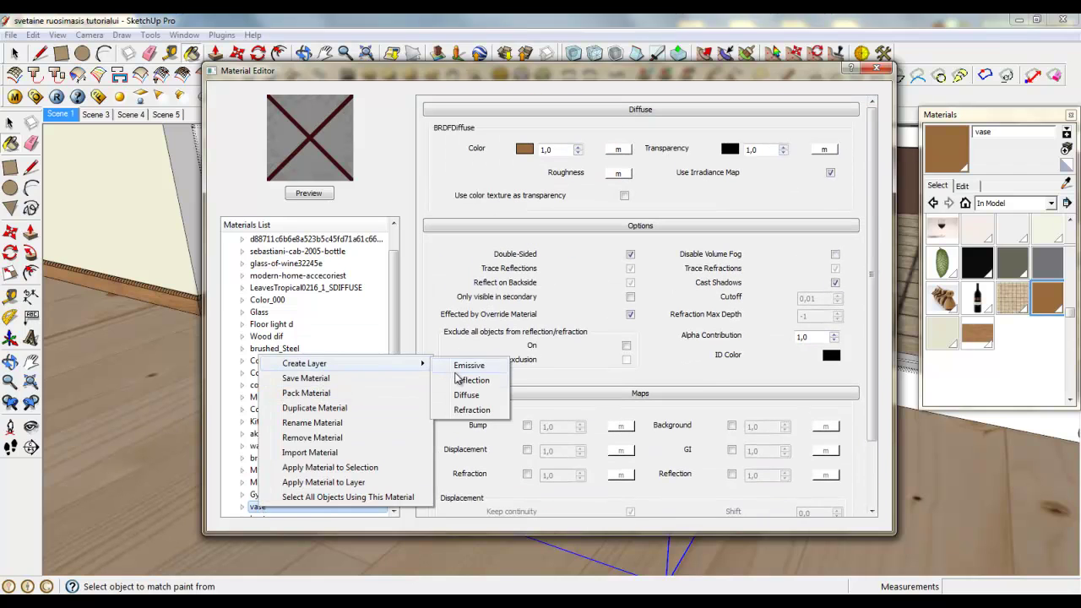
left_click(465, 379)
left_click(620, 149)
left_click(326, 244)
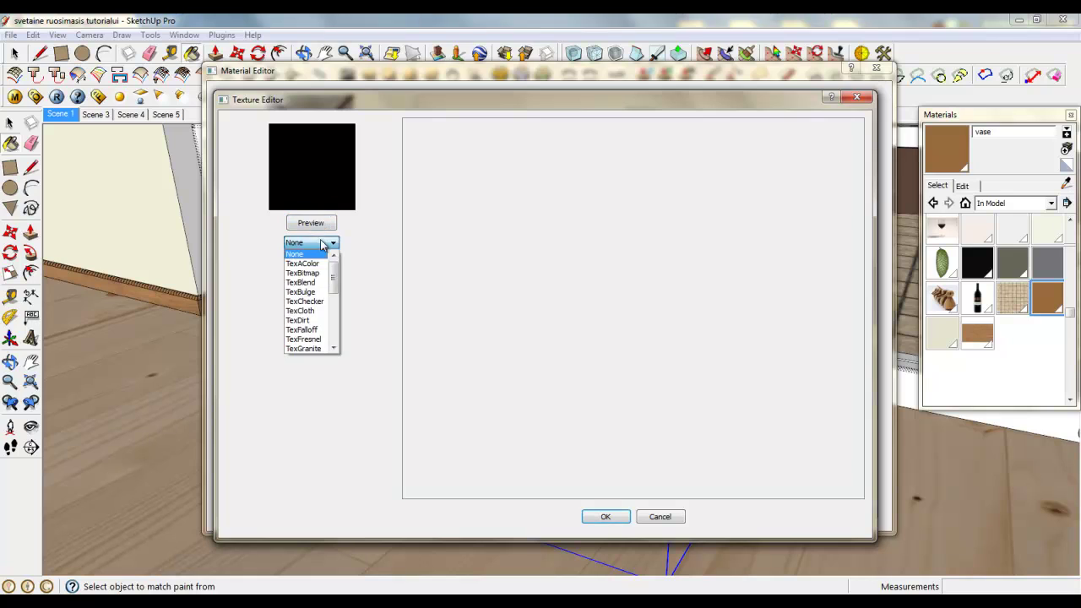
left_click(309, 340)
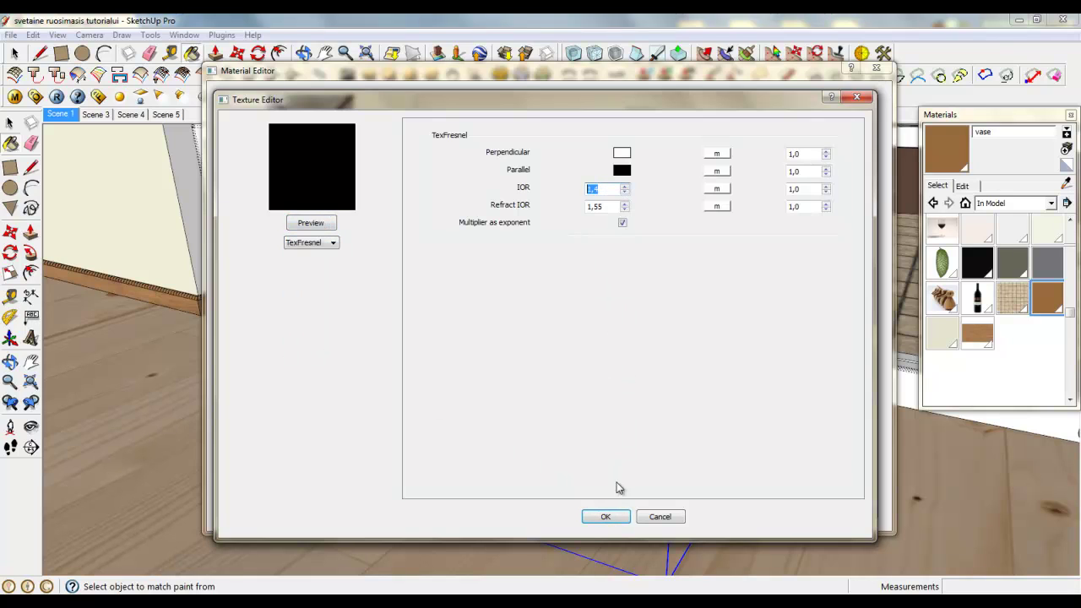
left_click(606, 516)
Set the vase material's highlight glossiness to 0,5, reflection glossiness to 0,4 and shader type to Phong.
type("0,5")
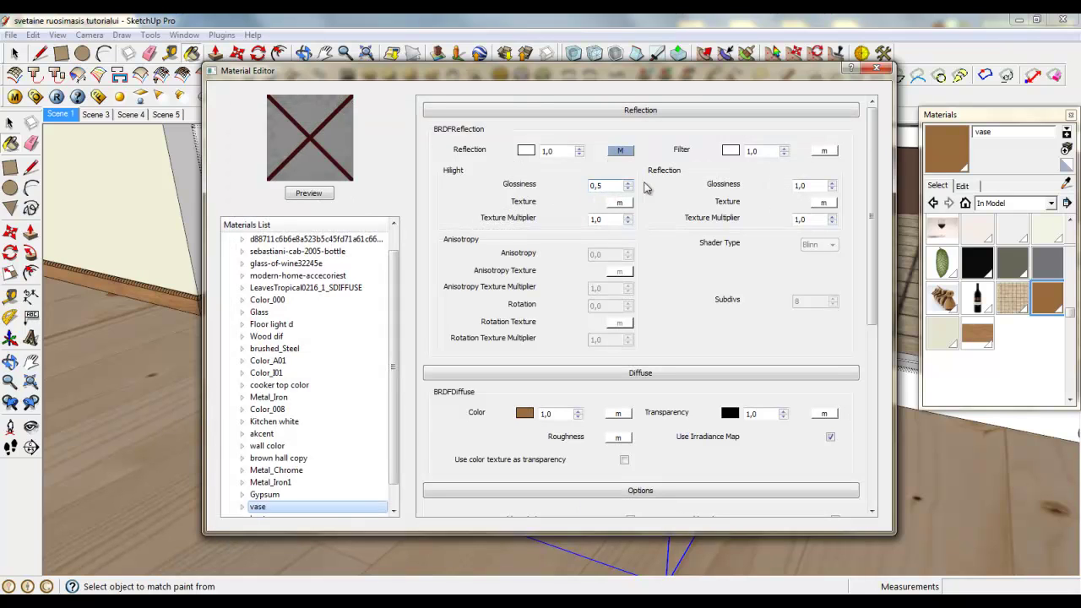
key("Tab")
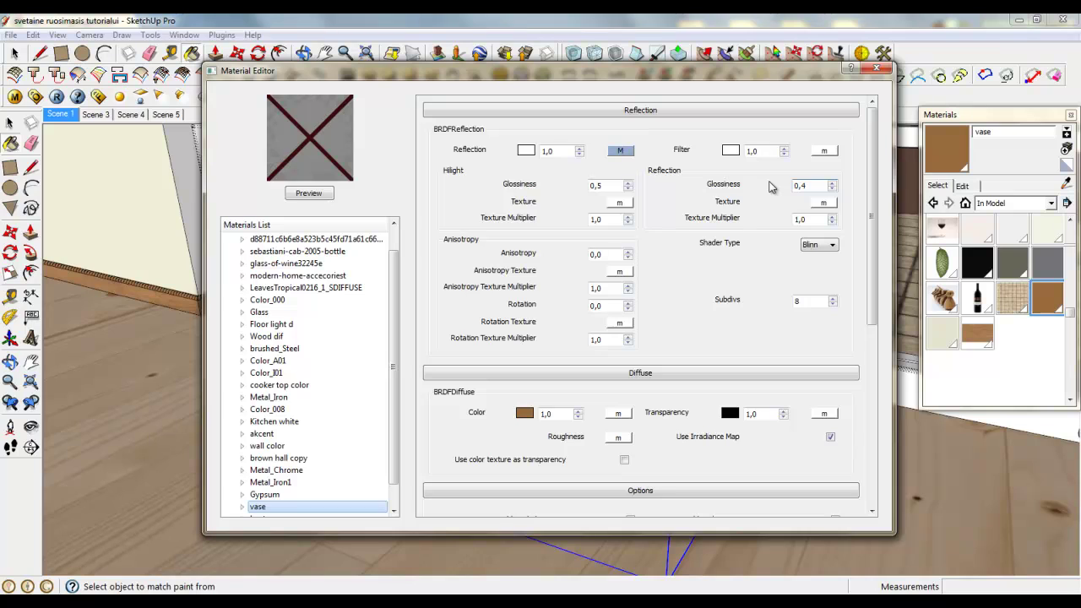
type("0,4")
left_click(821, 245)
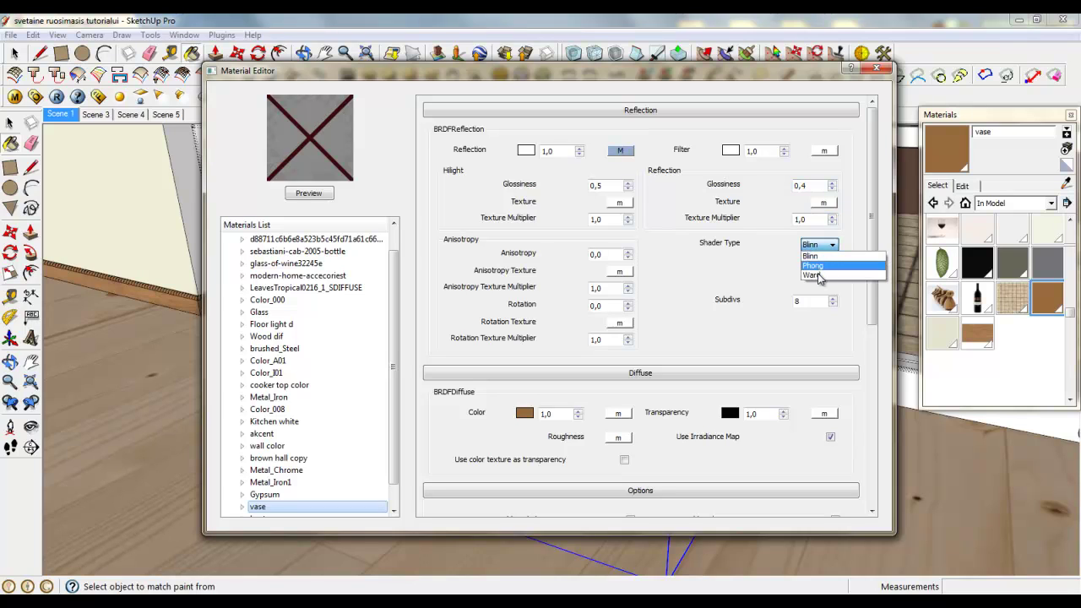
left_click(818, 275)
left_click(819, 245)
left_click(816, 265)
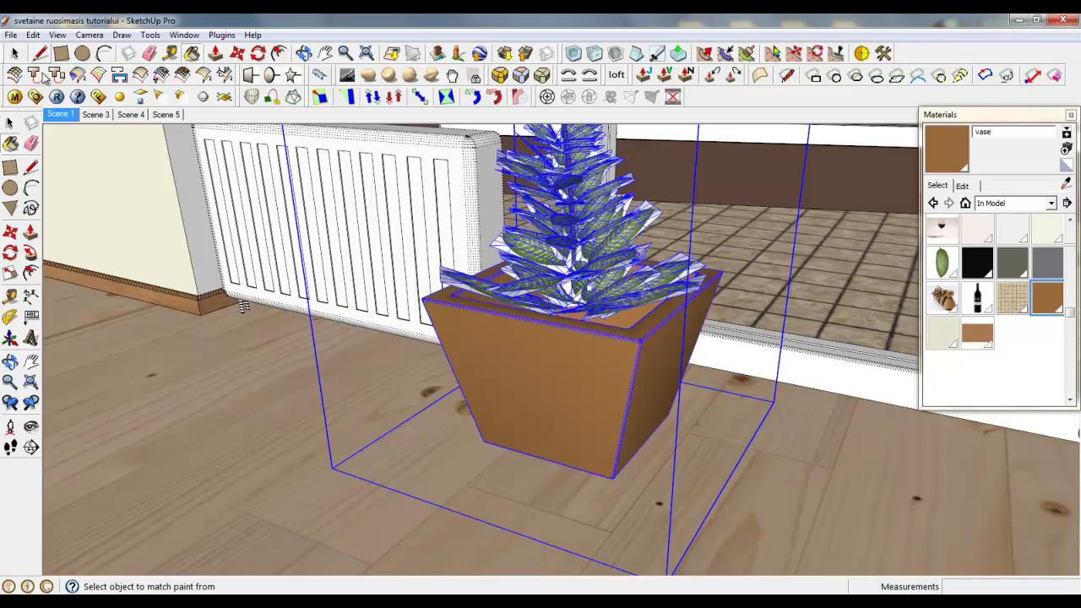
Select the radiator, open the heater material in the V-Ray Material Editor and check its diffuse colour.
left_click(15, 53)
scroll(654, 418, "down", 2)
scroll(655, 418, "down", 2)
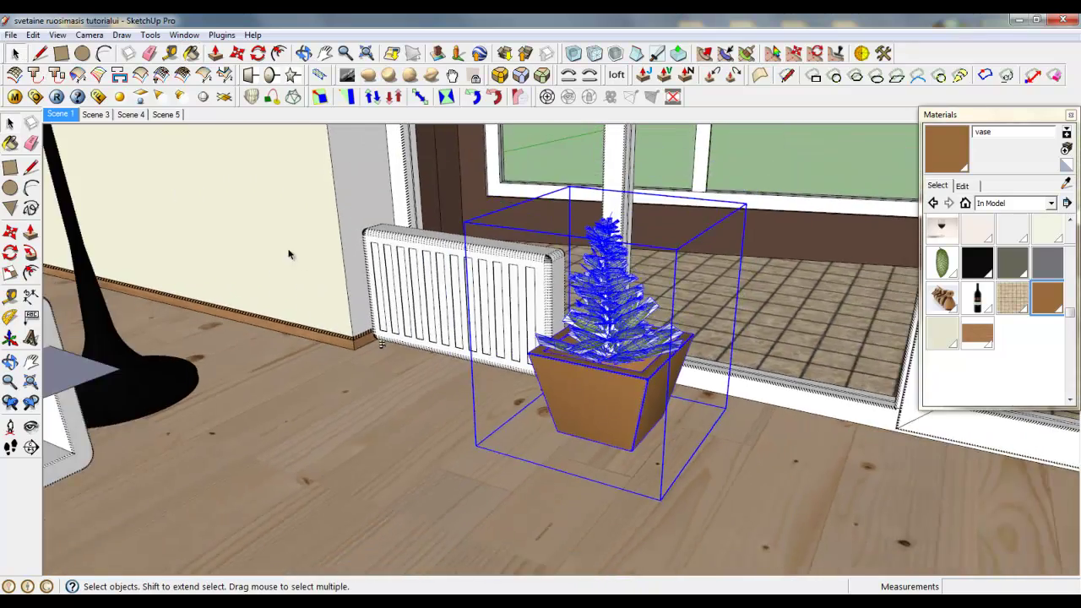
scroll(565, 350, "up", 5)
left_click(544, 361)
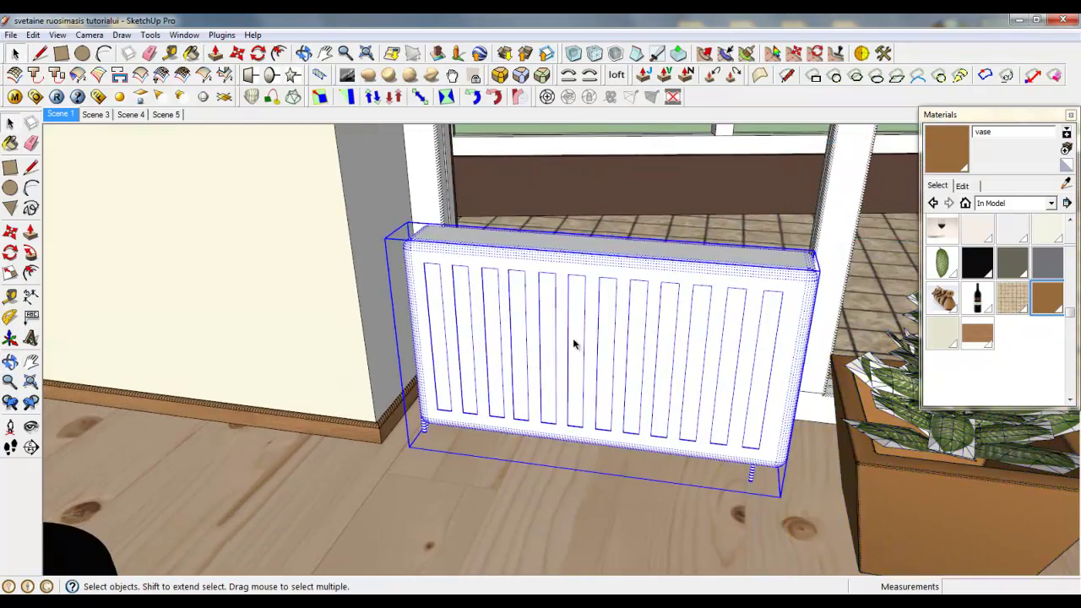
scroll(574, 346, "down", 3)
scroll(500, 307, "up", 4)
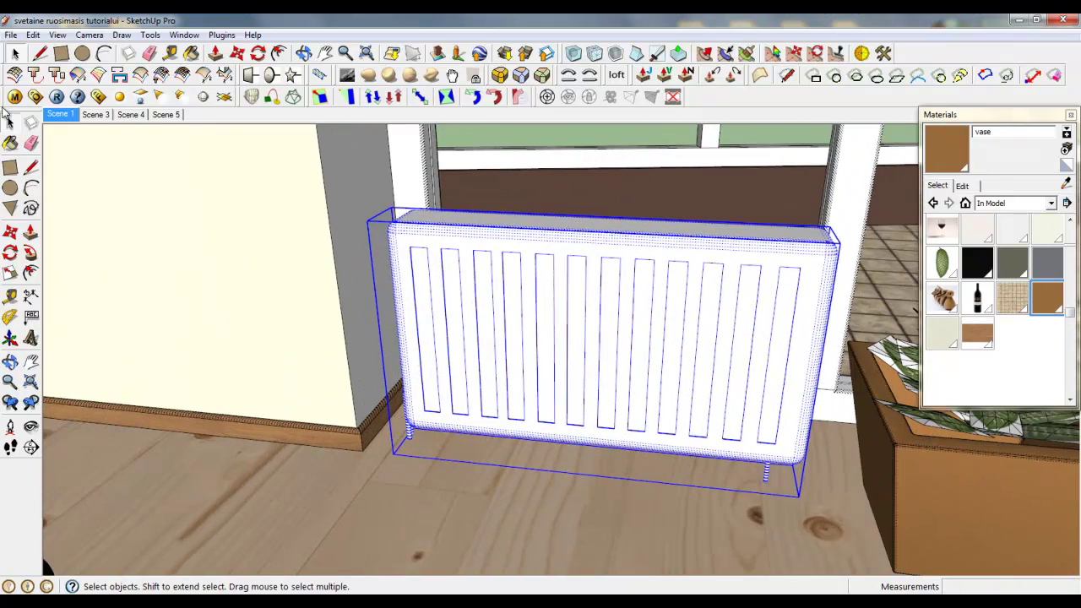
left_click(15, 96)
scroll(393, 488, "down", 1)
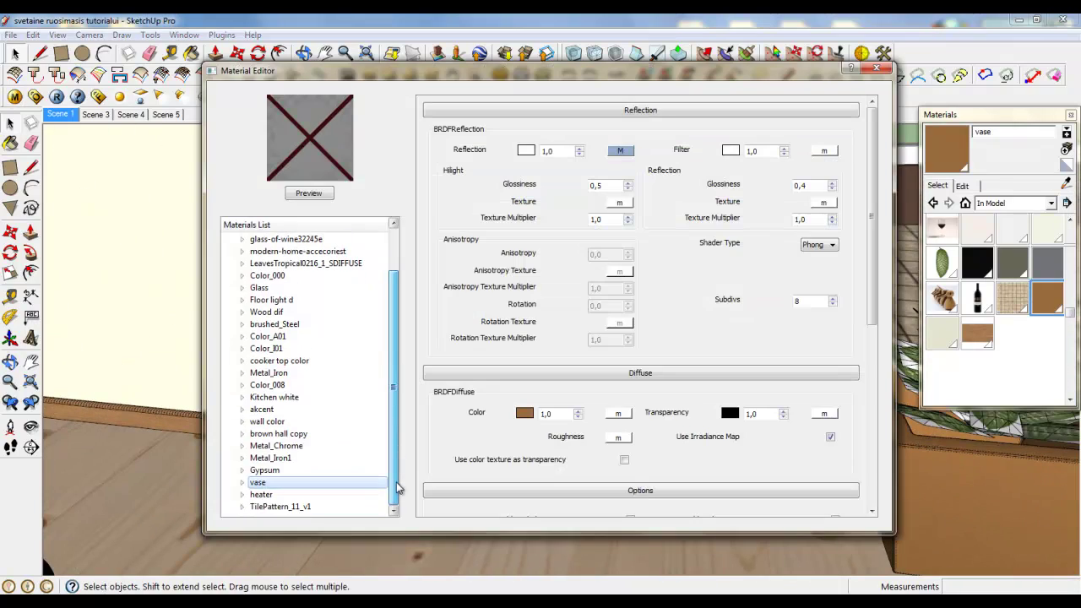
left_click(279, 495)
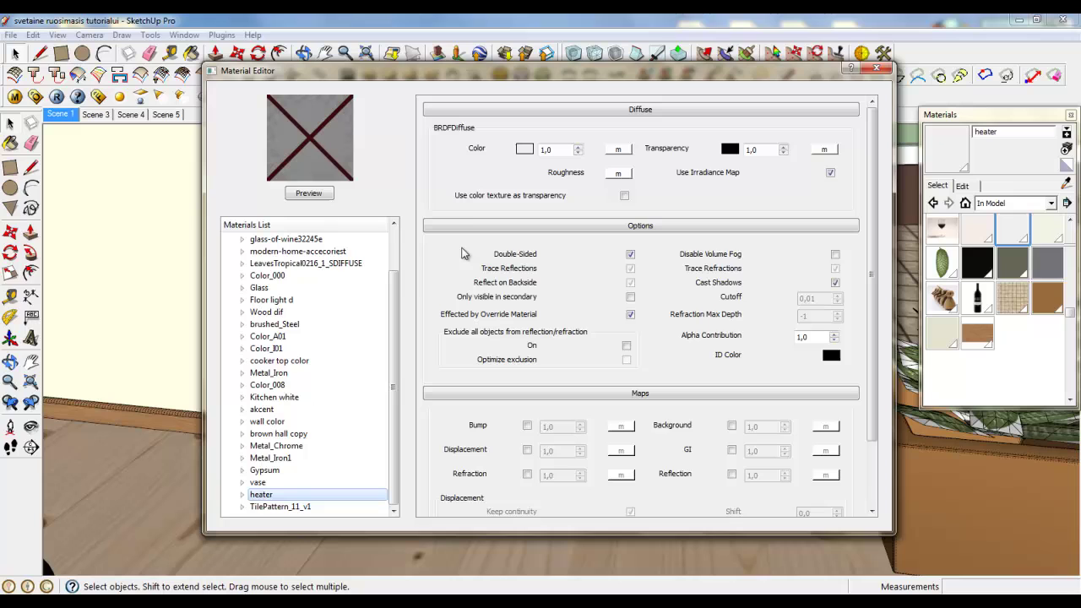
left_click(525, 150)
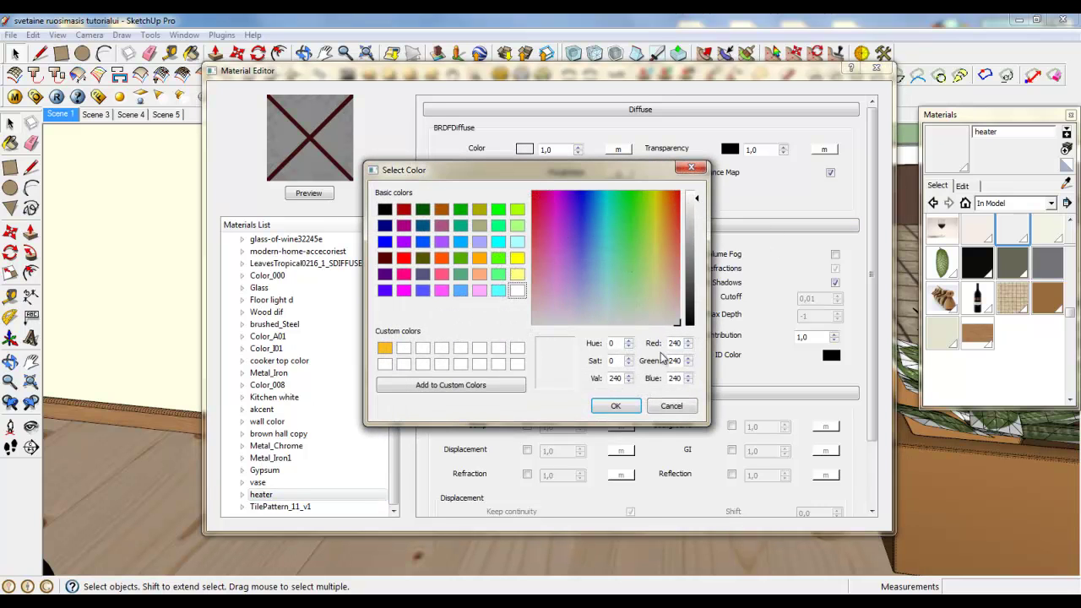
left_click(616, 406)
Add a reflection layer to the heater material and assign a texture map to its reflection.
right_click(262, 503)
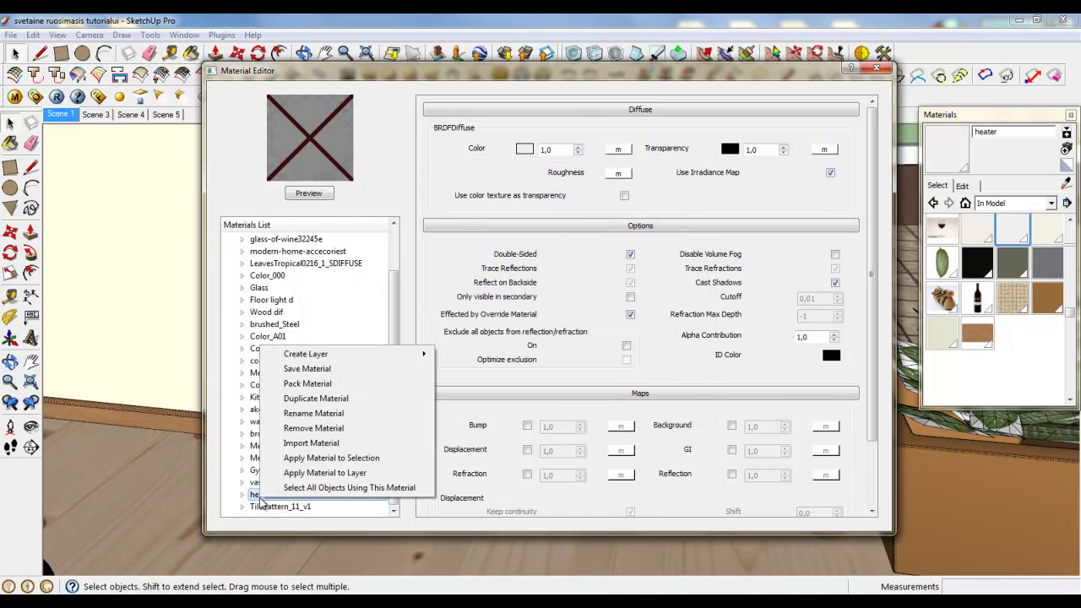
mouse_move(306, 355)
left_click(470, 370)
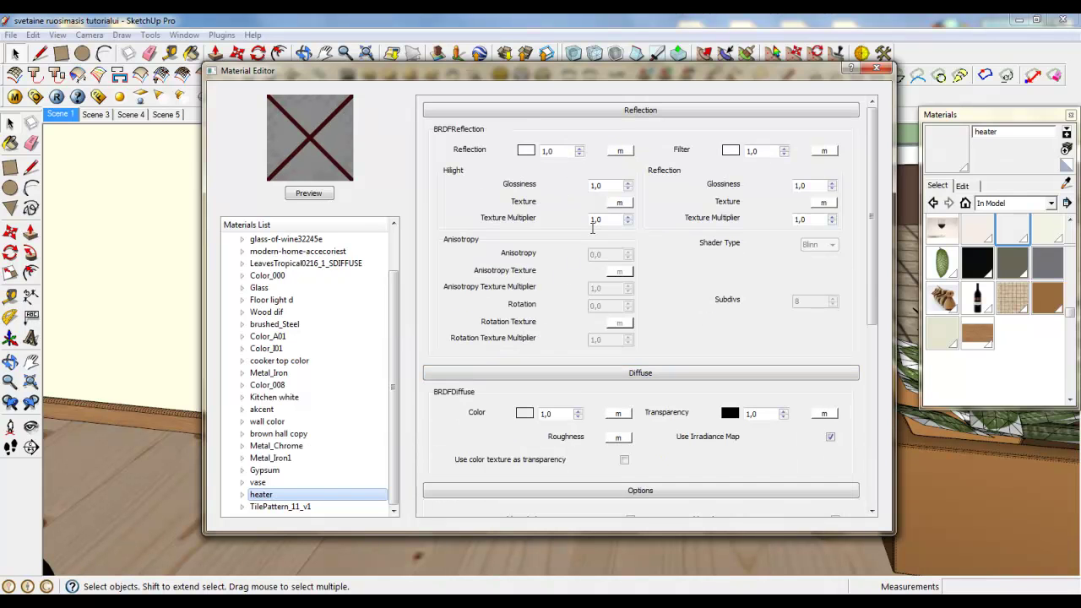
left_click(620, 151)
left_click(324, 245)
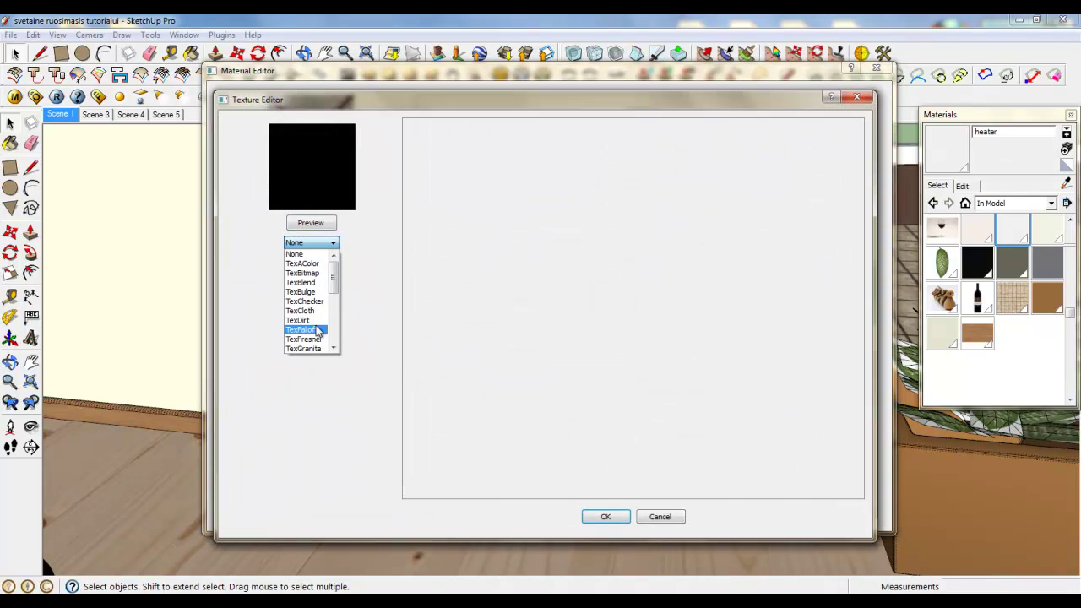
left_click(304, 331)
left_click(605, 516)
Set the heater material's highlight and reflection glossiness to 0,9 and its shader type to Phong, and close the Material Editor.
left_click(628, 188)
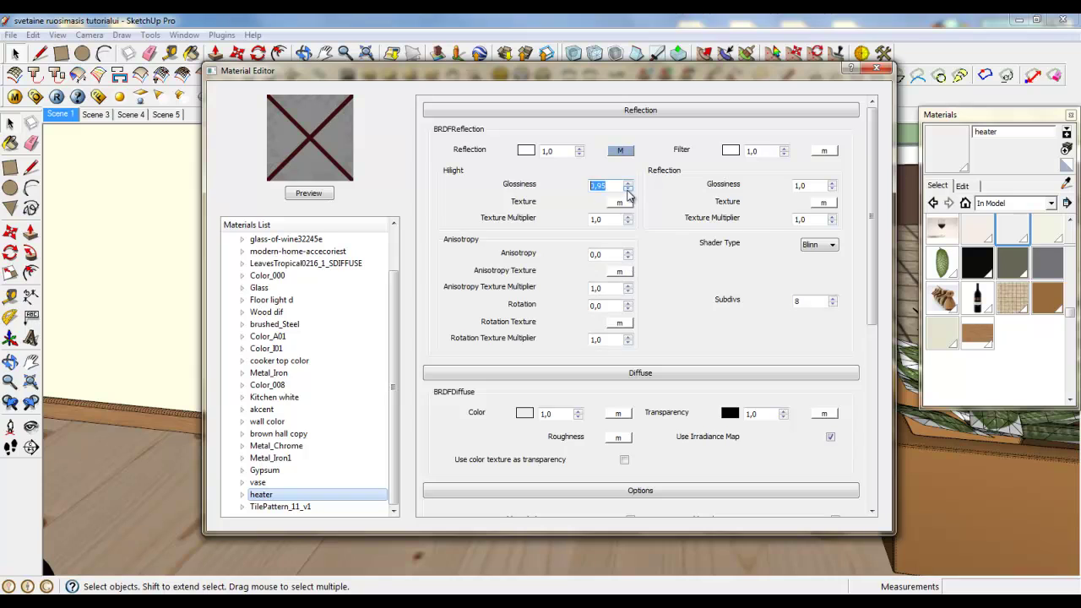
left_click(834, 192)
left_click(832, 245)
left_click(824, 271)
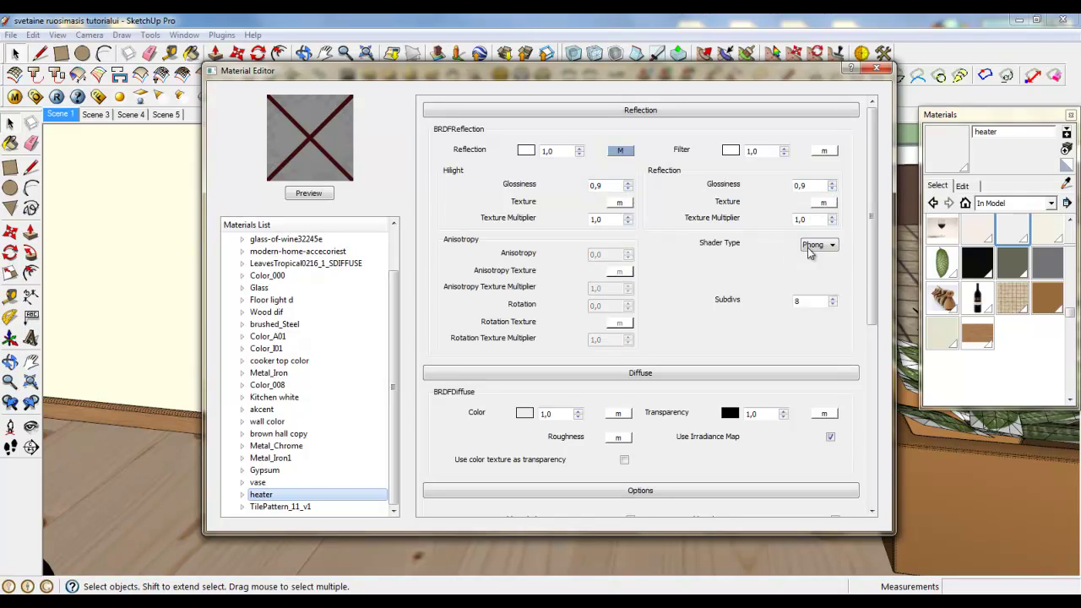
left_click(877, 67)
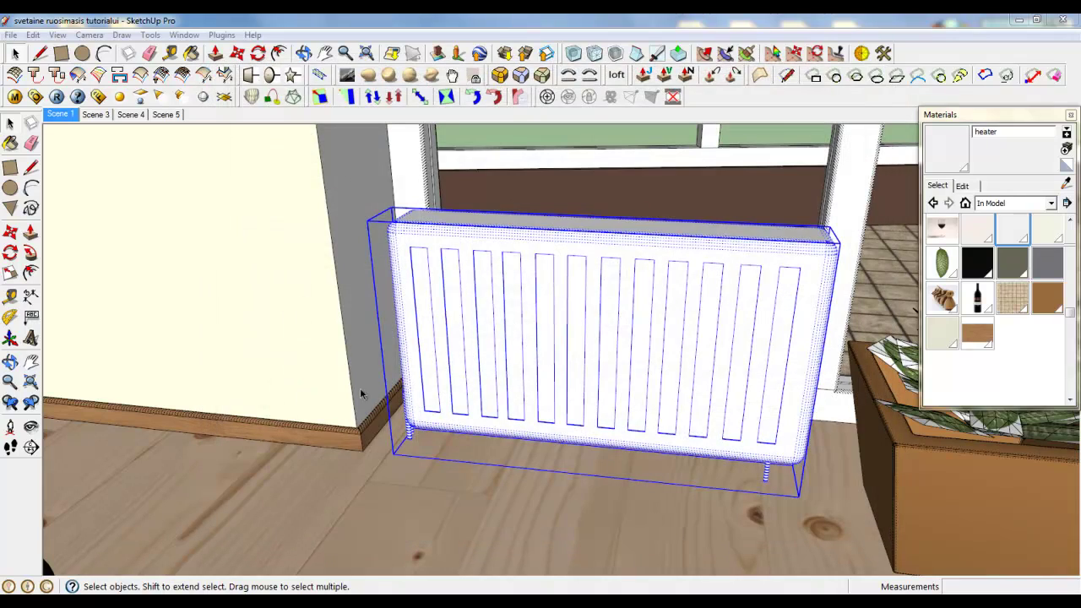
Open the sofa's near armrest for editing, select all its geometry and paint it with the Kitchen white material.
left_click(11, 55)
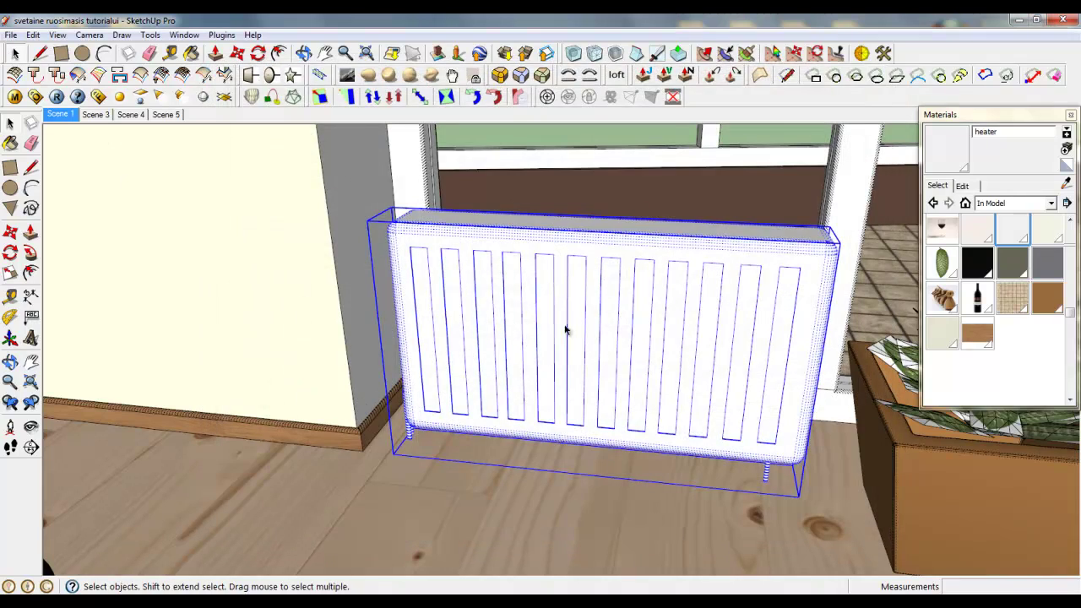
scroll(401, 264, "down", 6)
middle_click_drag(463, 377, 458, 362)
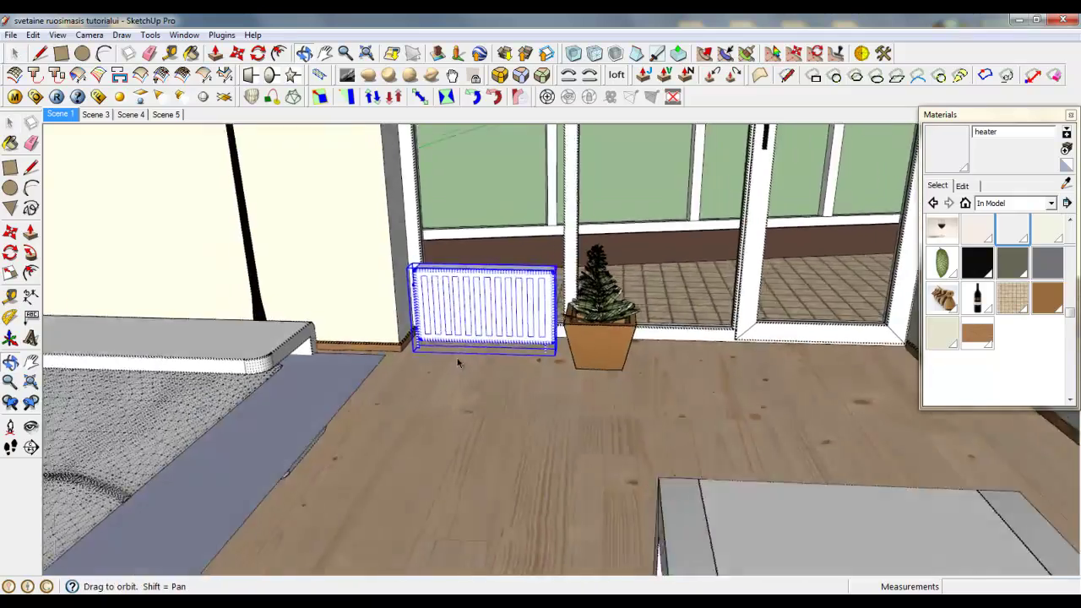
scroll(438, 392, "up", 2)
scroll(438, 393, "down", 5)
middle_click_drag(313, 438, 564, 436)
scroll(479, 365, "down", 4)
scroll(424, 335, "up", 3)
scroll(541, 431, "down", 4)
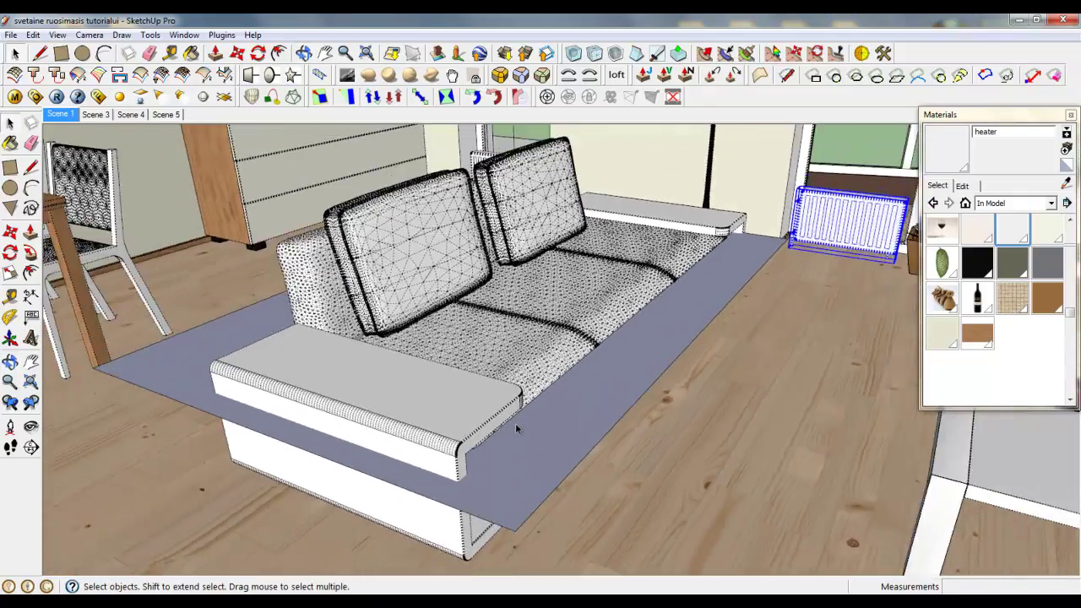
scroll(557, 447, "up", 3)
scroll(688, 487, "up", 2)
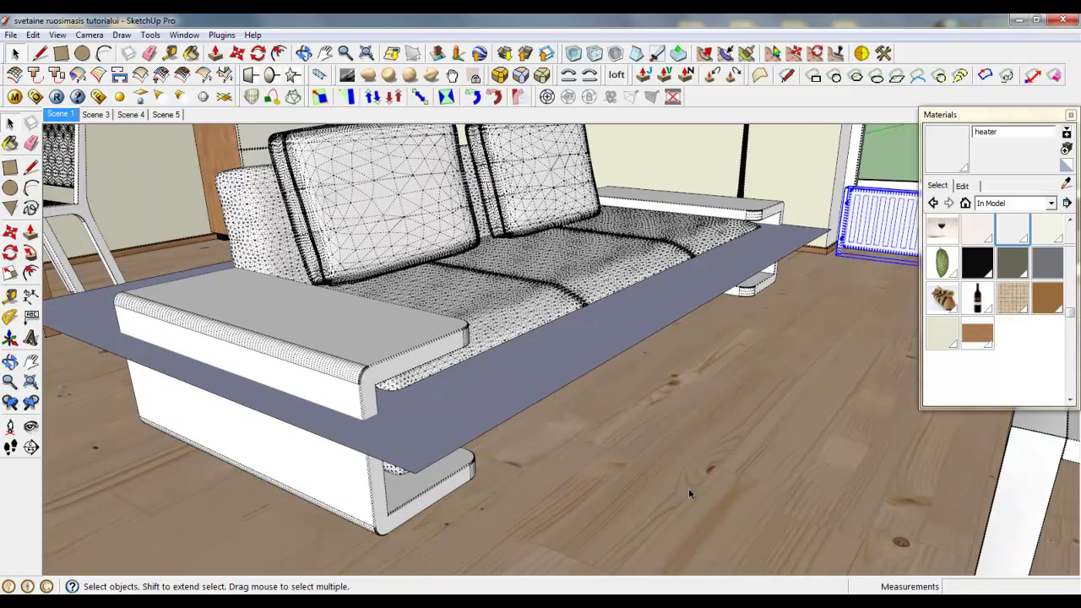
scroll(676, 481, "down", 3)
scroll(448, 384, "up", 2)
double_click(439, 381)
left_click(439, 381)
triple_click(438, 378)
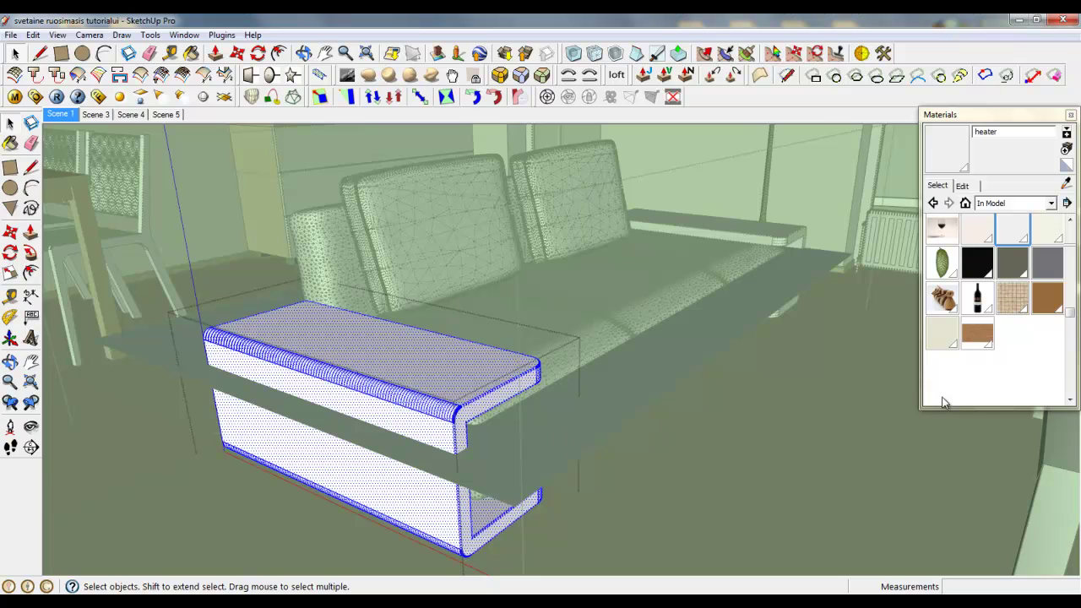
scroll(1056, 277, "up", 1)
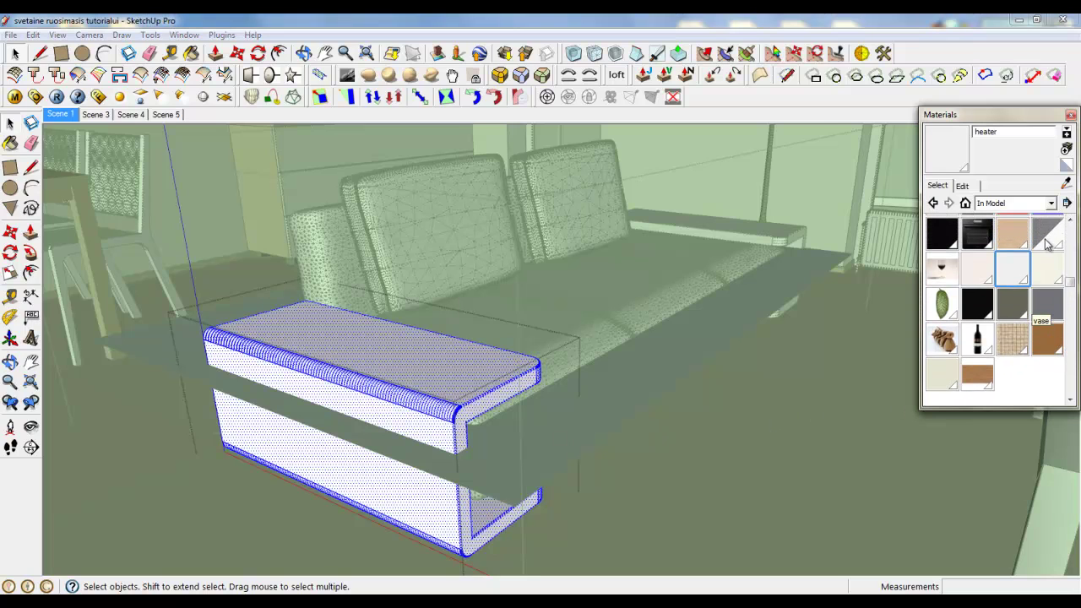
left_click(1047, 269)
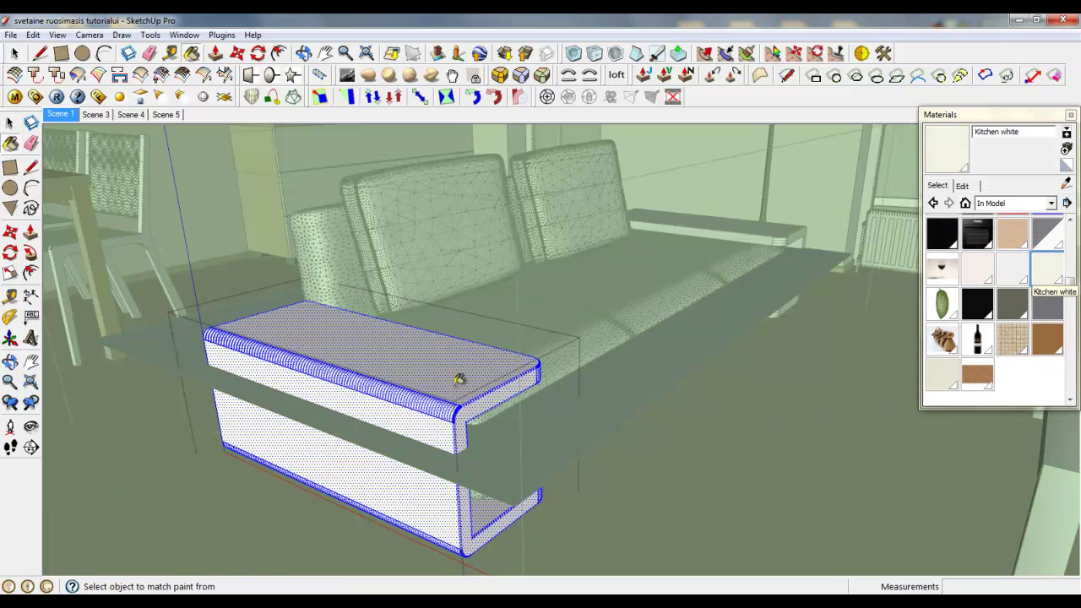
Paint all the geometry of the sofa's far armrest with Kitchen white and close the armrest group.
left_click(14, 53)
left_click(755, 228)
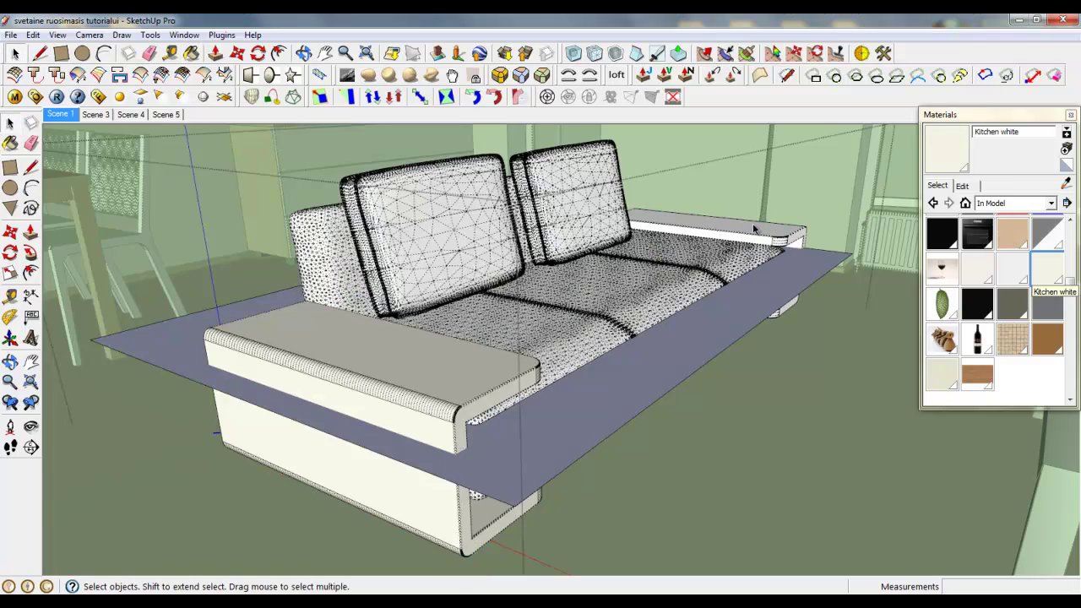
double_click(755, 228)
left_click(1036, 269)
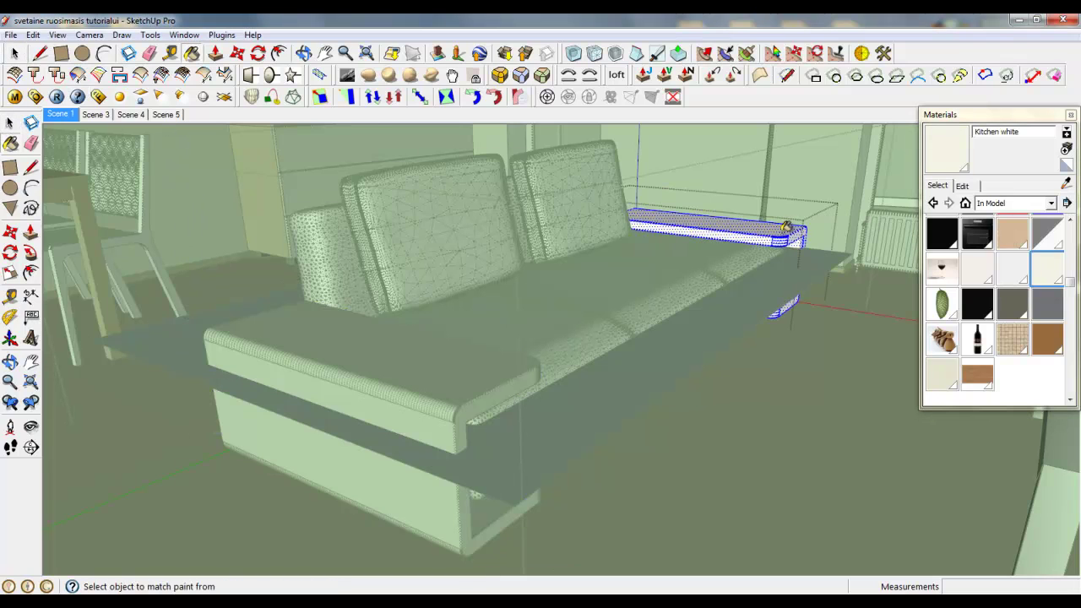
left_click(11, 34)
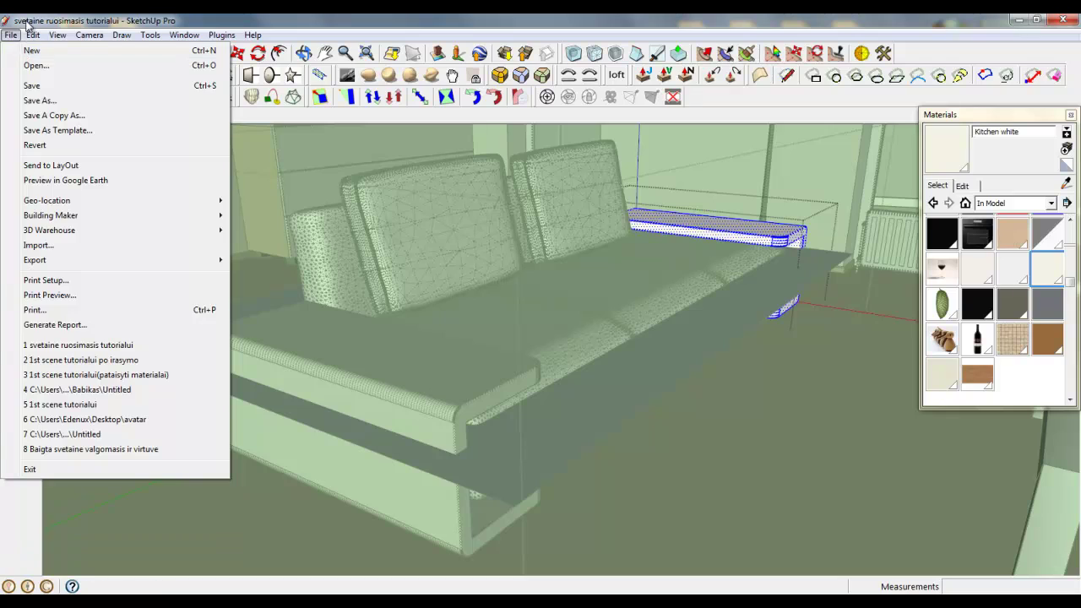
left_click(16, 53)
right_click(495, 292)
left_click(517, 299)
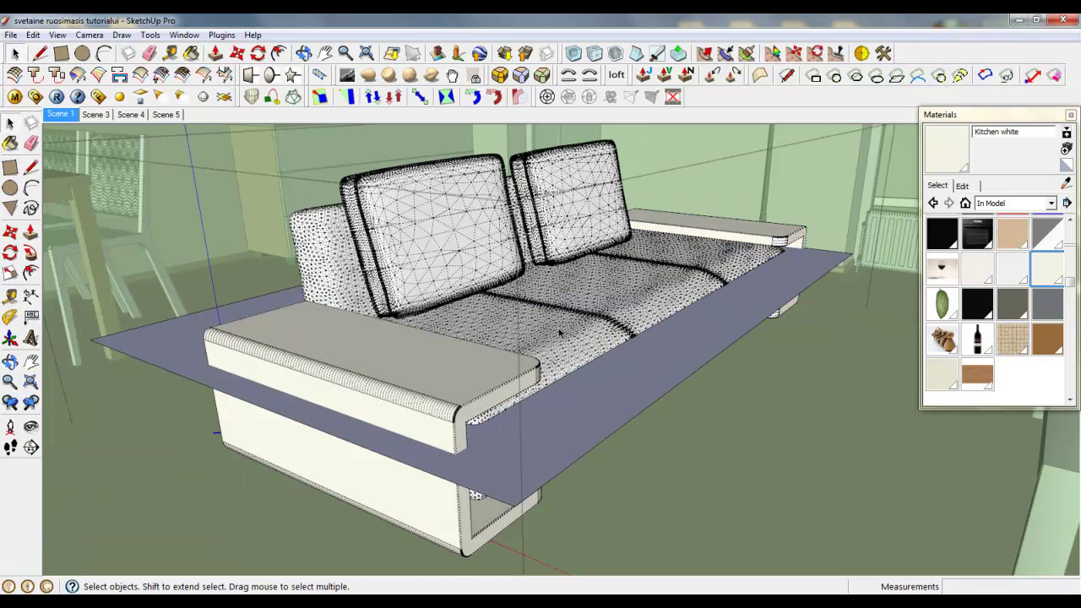
Open the sofa's seat cushion group and delete the flat horizontal plane that cuts through the seat.
left_click(560, 332)
middle_click_drag(590, 393, 582, 358)
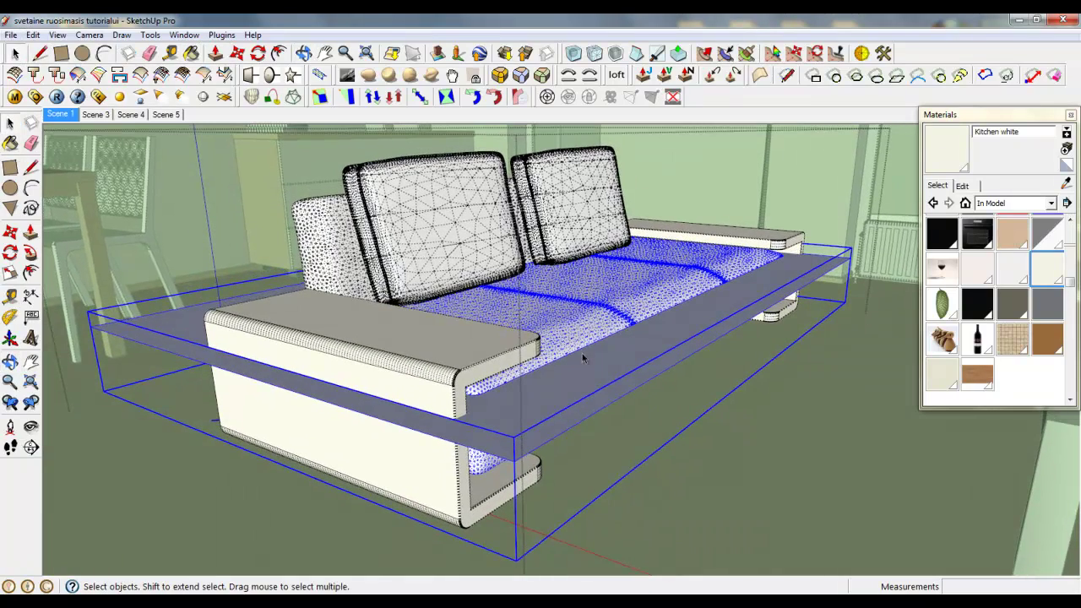
double_click(619, 391)
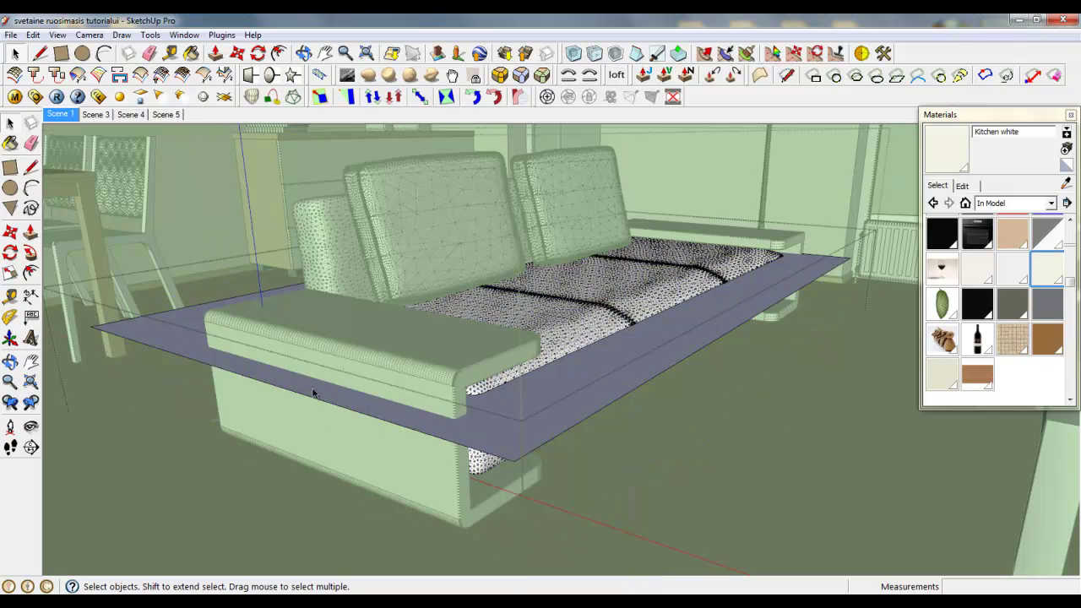
double_click(568, 400)
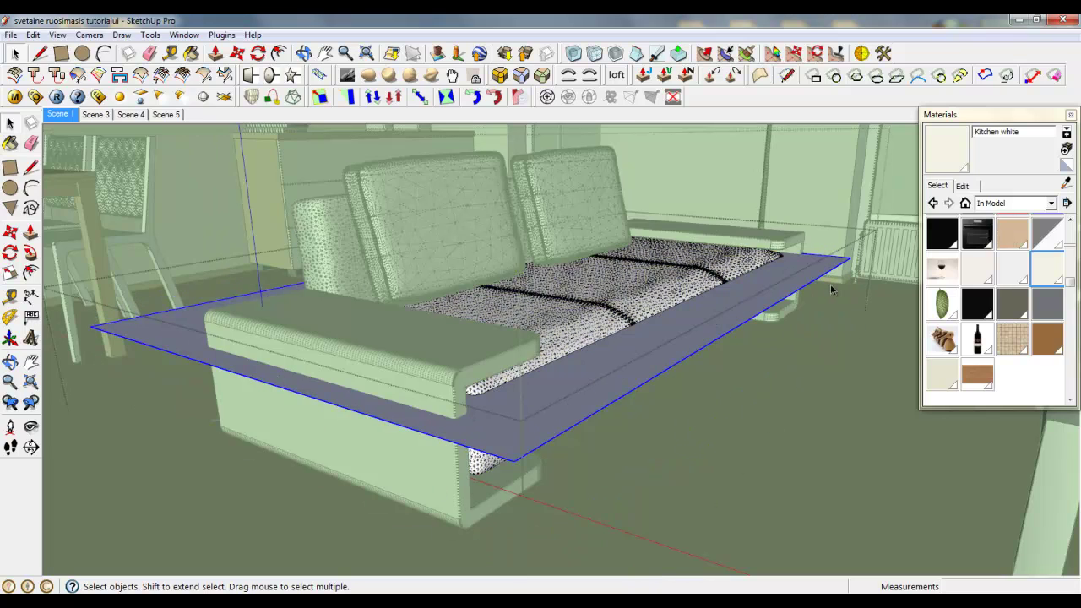
scroll(685, 354, "up", 6)
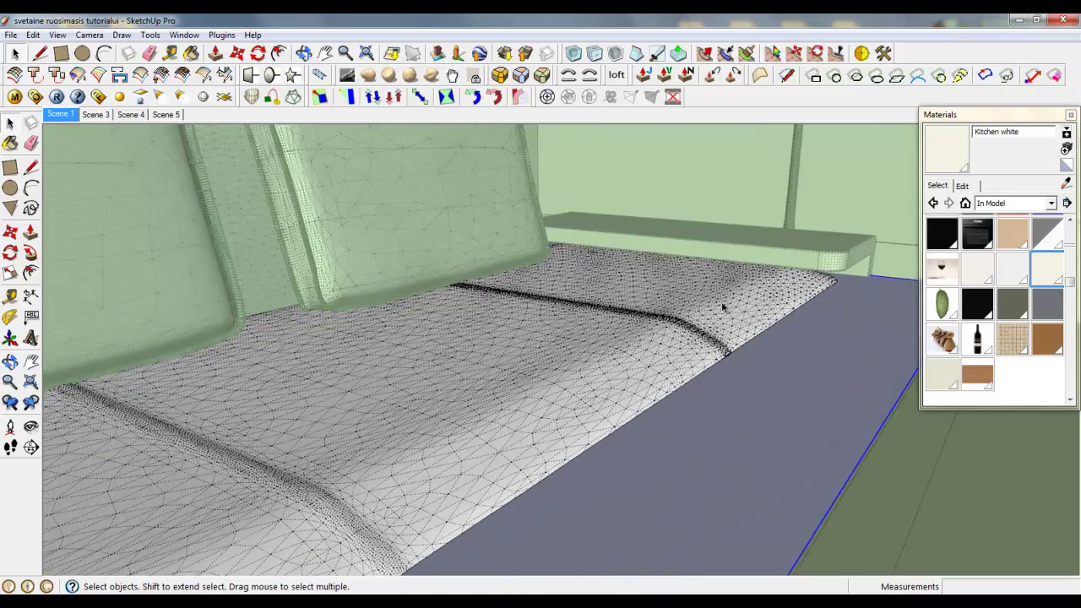
scroll(654, 367, "up", 2)
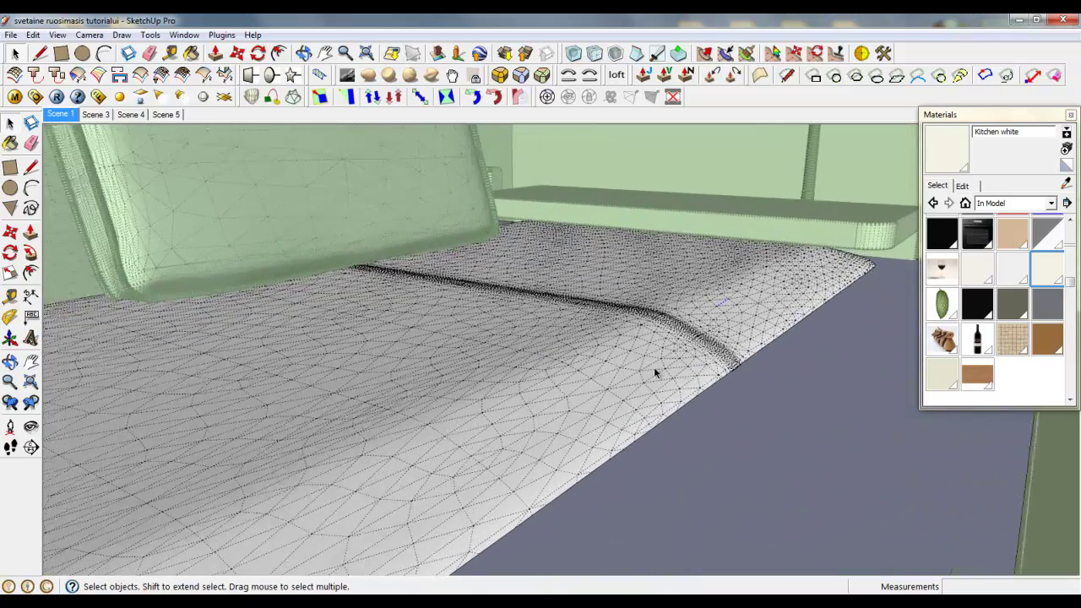
left_click(657, 369)
scroll(660, 371, "up", 2)
middle_click_drag(662, 372, 850, 508)
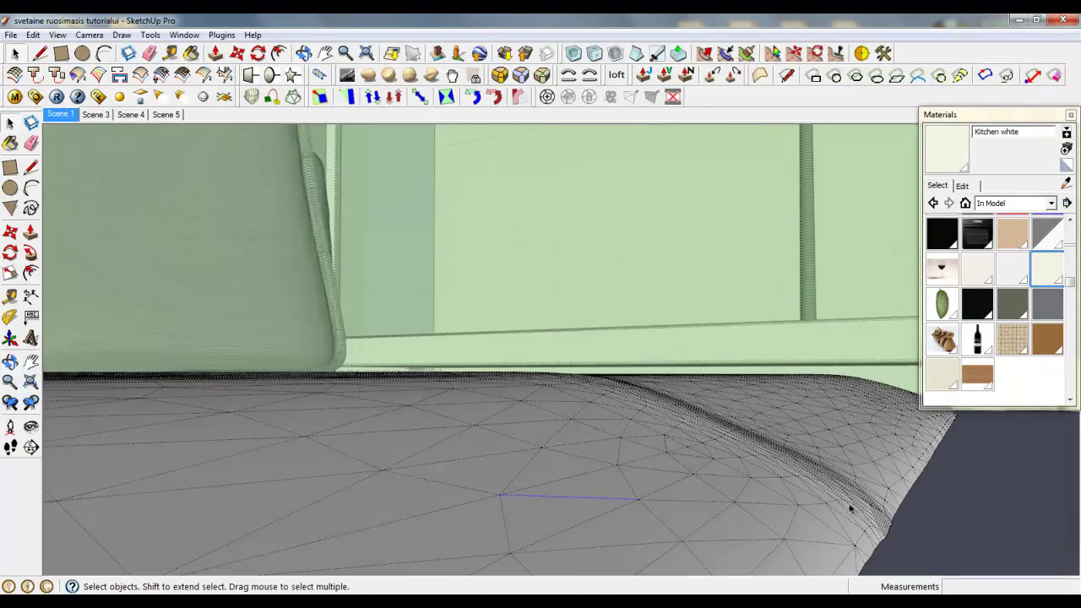
left_click(929, 517)
scroll(534, 430, "down", 2)
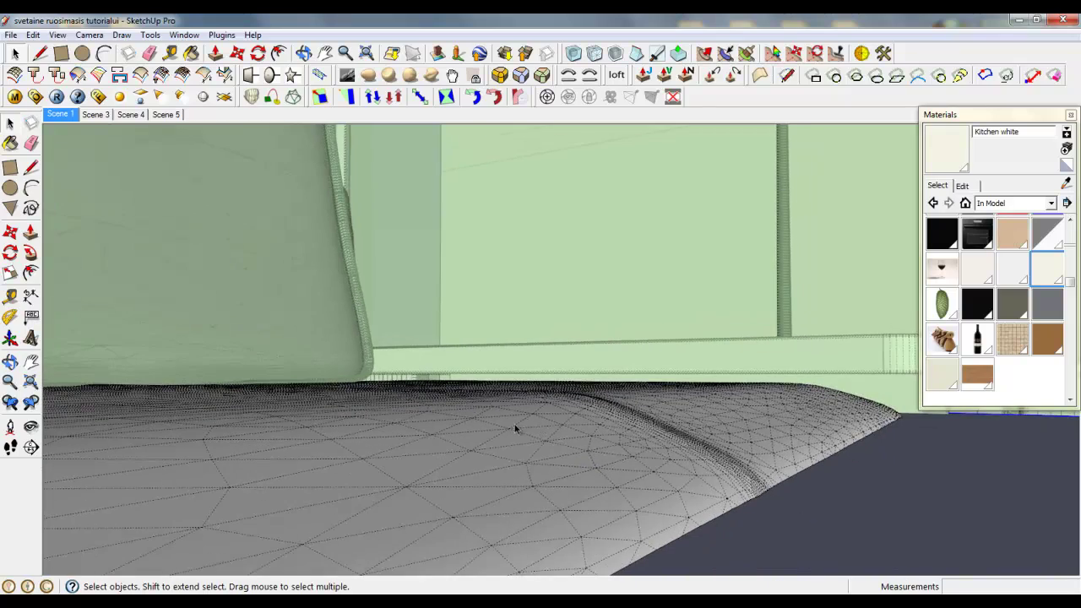
scroll(679, 464, "down", 6)
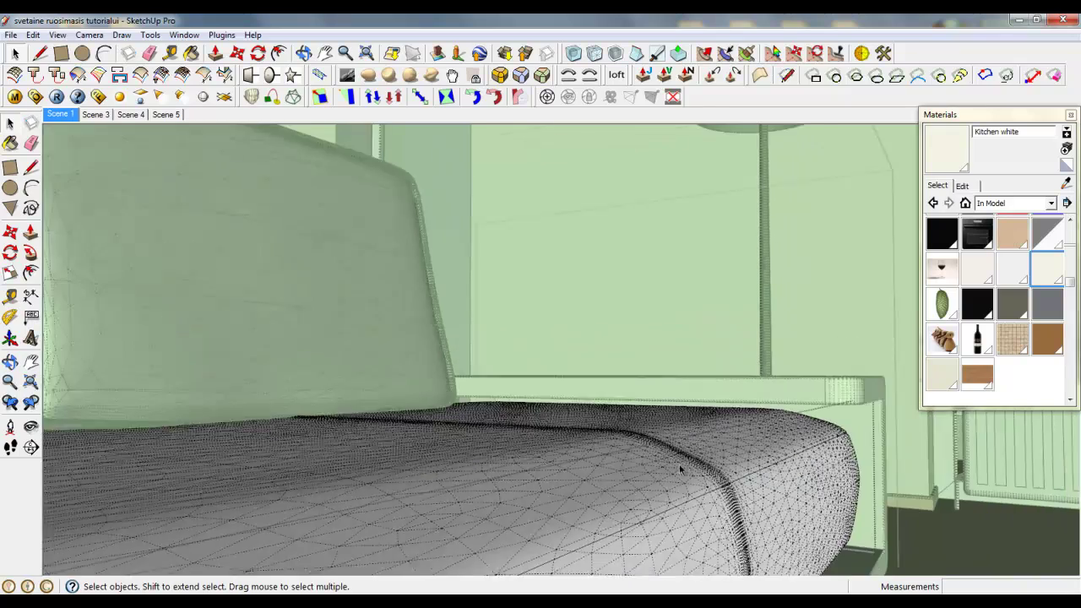
Turn off the display of hidden geometry so the seat cushion shows without its mesh lines.
scroll(375, 537, "up", 3)
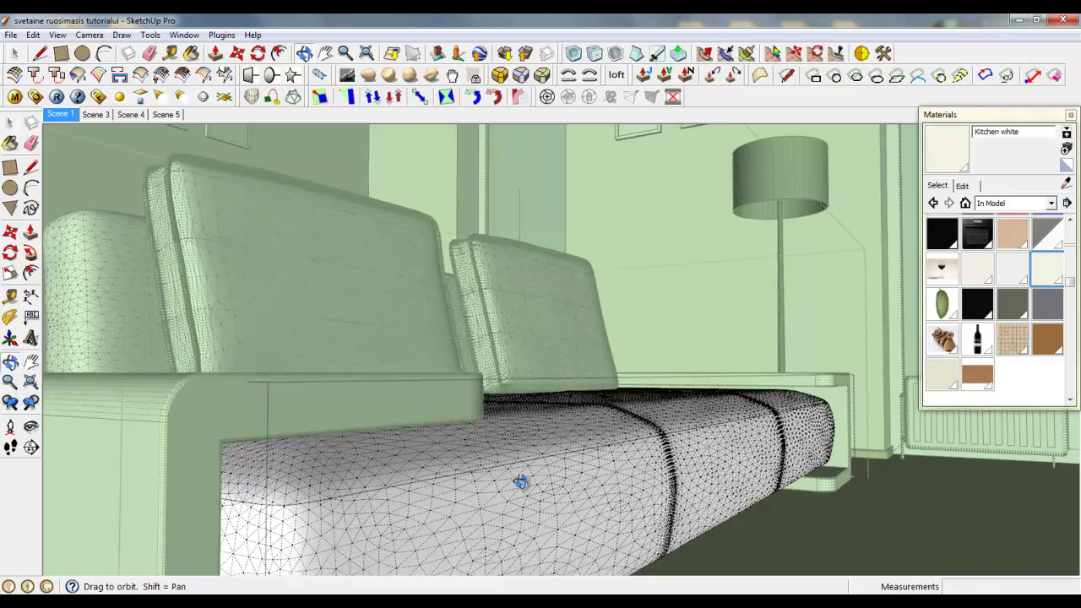
scroll(523, 494, "up", 3)
scroll(565, 442, "down", 5)
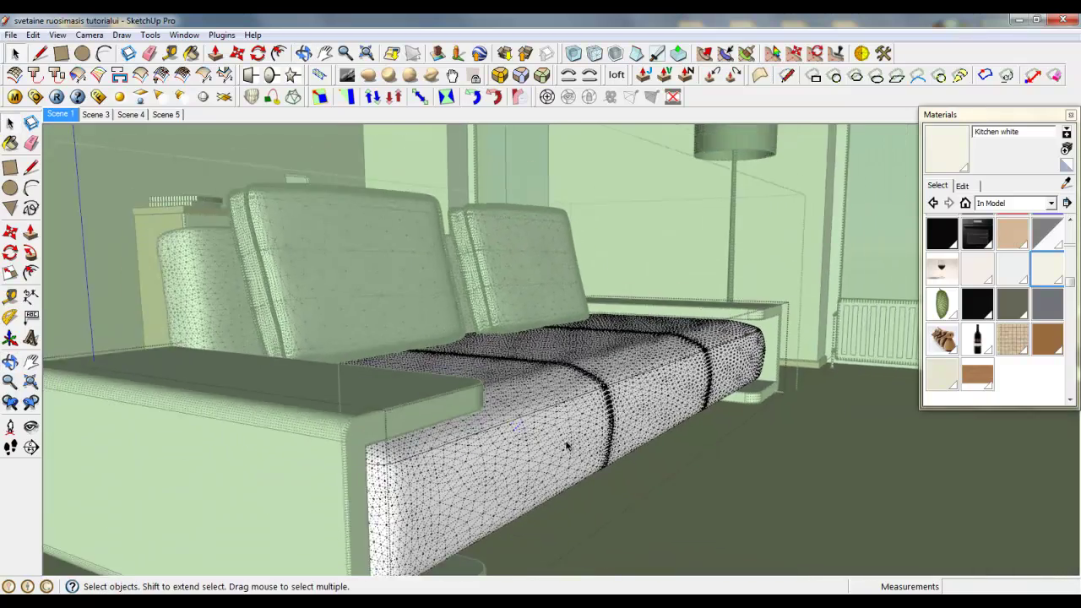
scroll(579, 307, "up", 5)
scroll(655, 358, "down", 5)
scroll(486, 357, "up", 4)
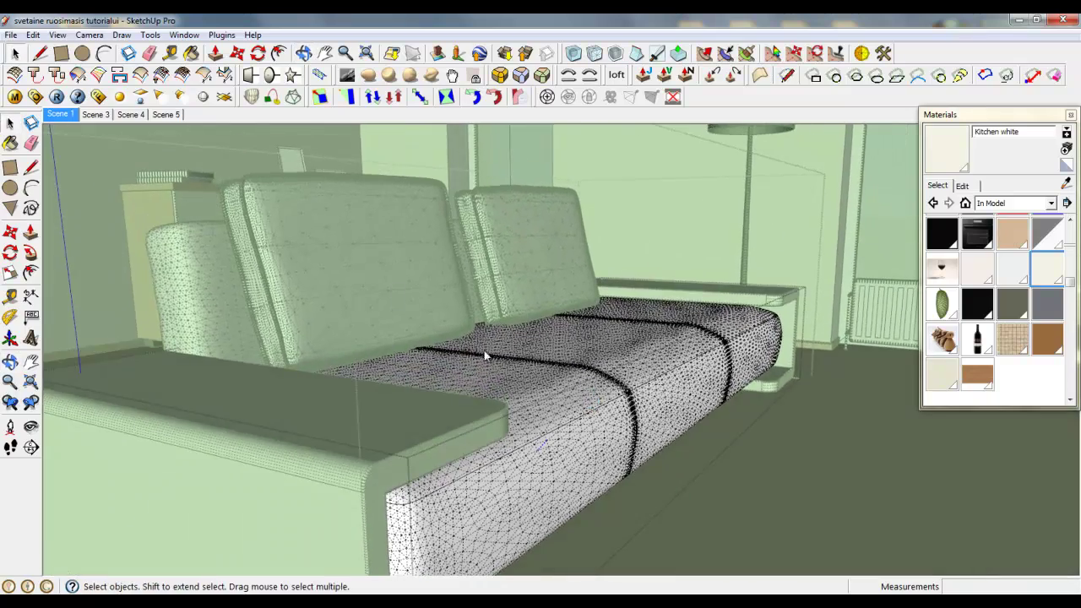
left_click(57, 34)
left_click(84, 84)
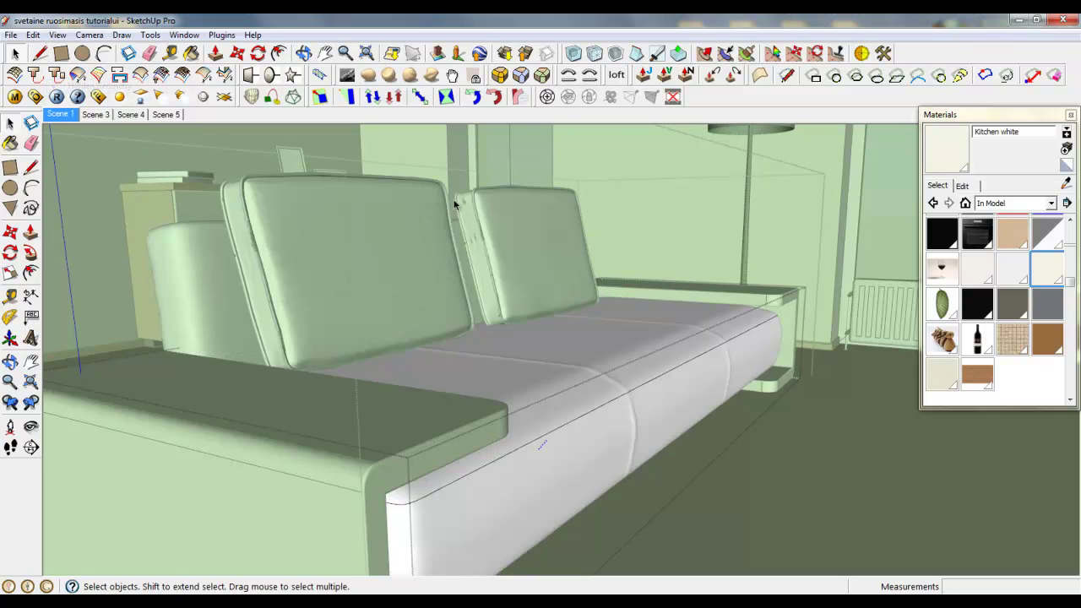
Select the seat cushion's top surface and its front surface in turn to check how the seat is divided.
scroll(562, 335, "down", 2)
left_click(576, 366)
scroll(617, 351, "up", 2)
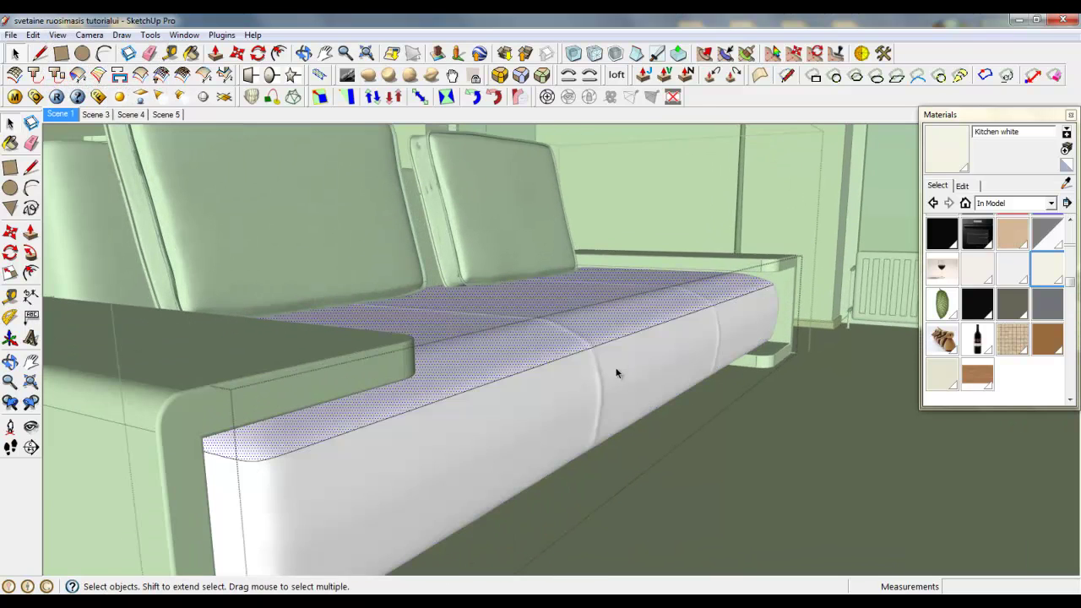
scroll(572, 330, "down", 4)
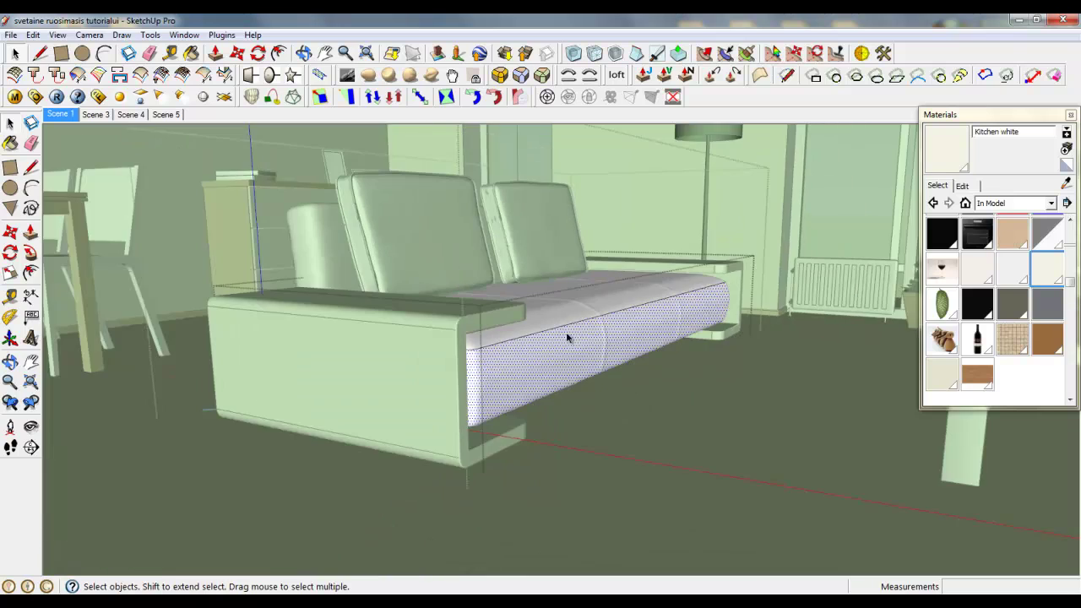
scroll(542, 379, "up", 3)
Draw a rectangle about 622 by 165 mm in front of the sofa seat and extrude it upward about 189 mm into a box.
key("r")
left_click(732, 387)
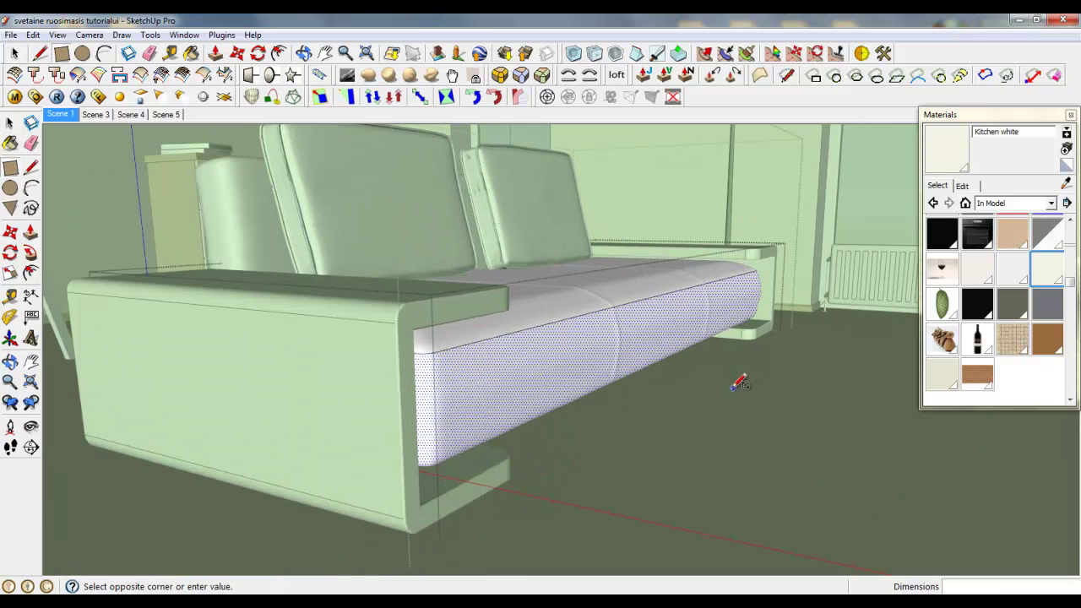
left_click(731, 453)
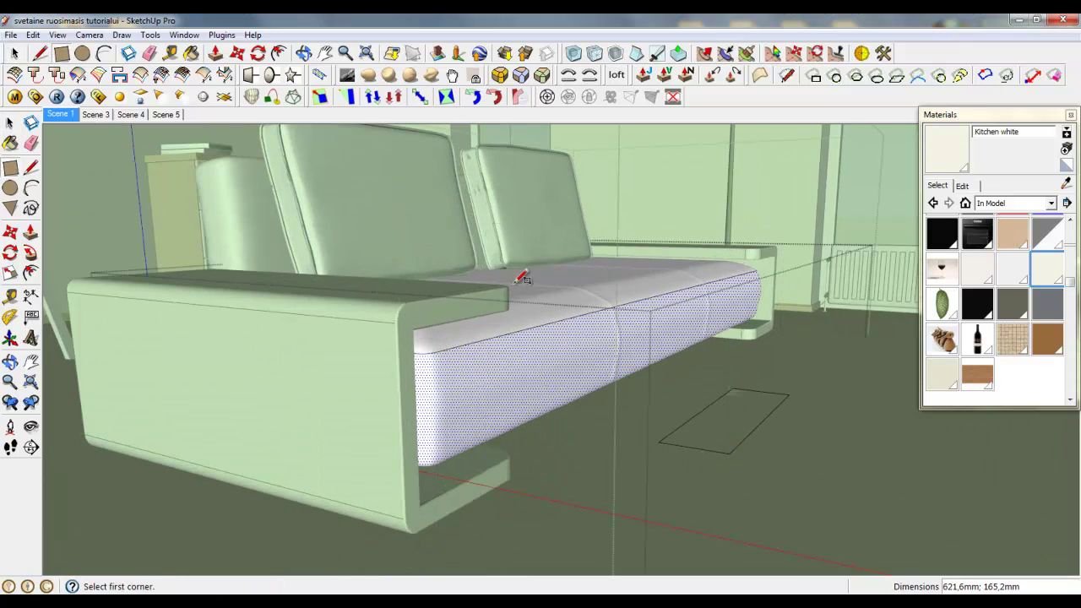
left_click(216, 54)
left_click(715, 442)
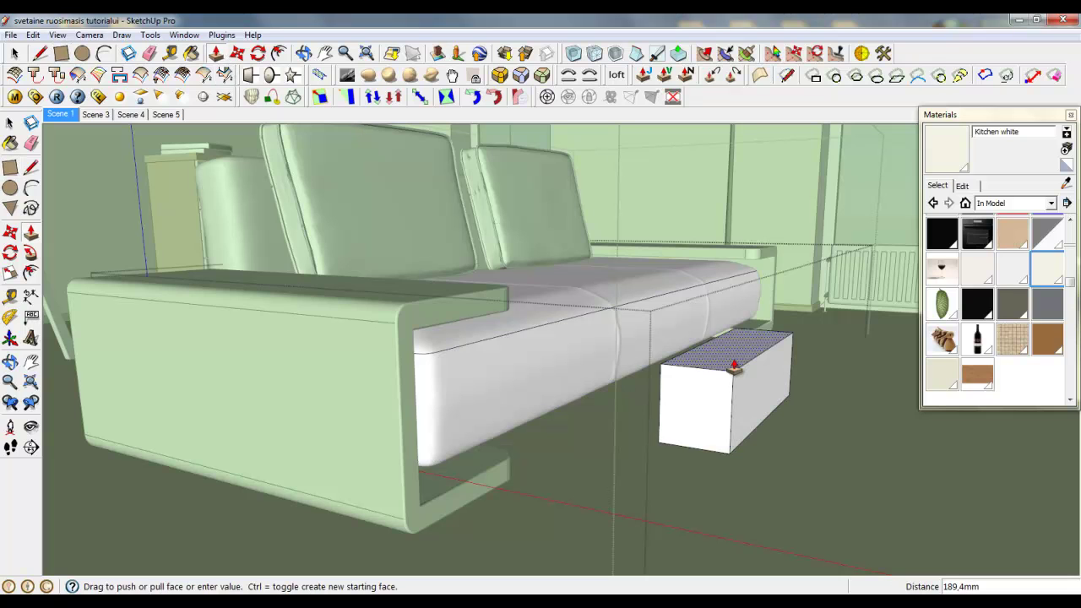
left_click(741, 370)
scroll(799, 394, "up", 3)
middle_click_drag(799, 394, 701, 434)
scroll(450, 551, "up", 3)
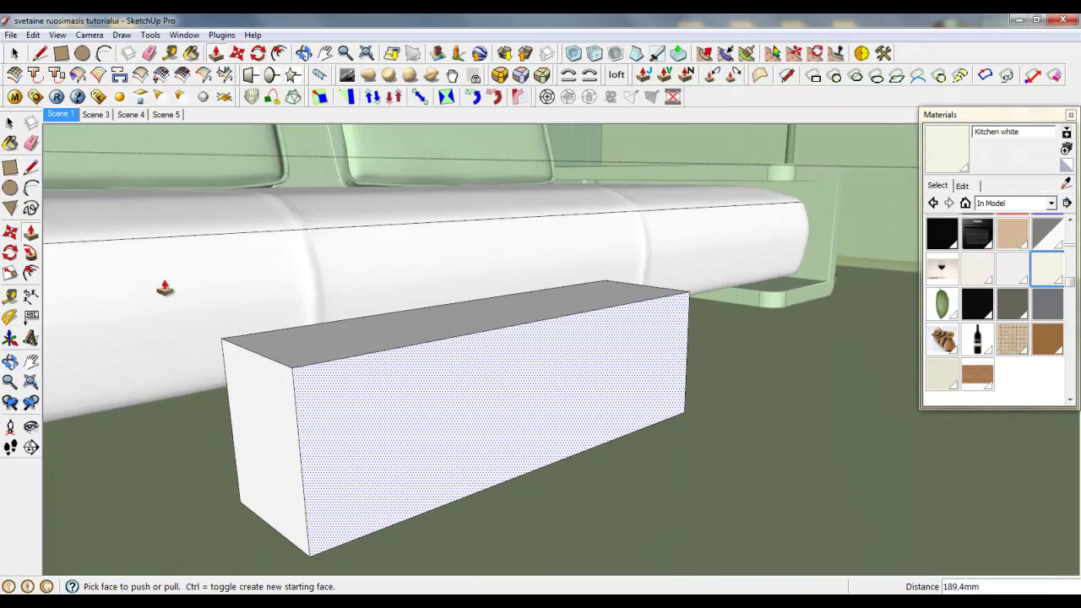
Import the image "Bed material" as a texture and apply it to the front face of the box.
left_click(11, 35)
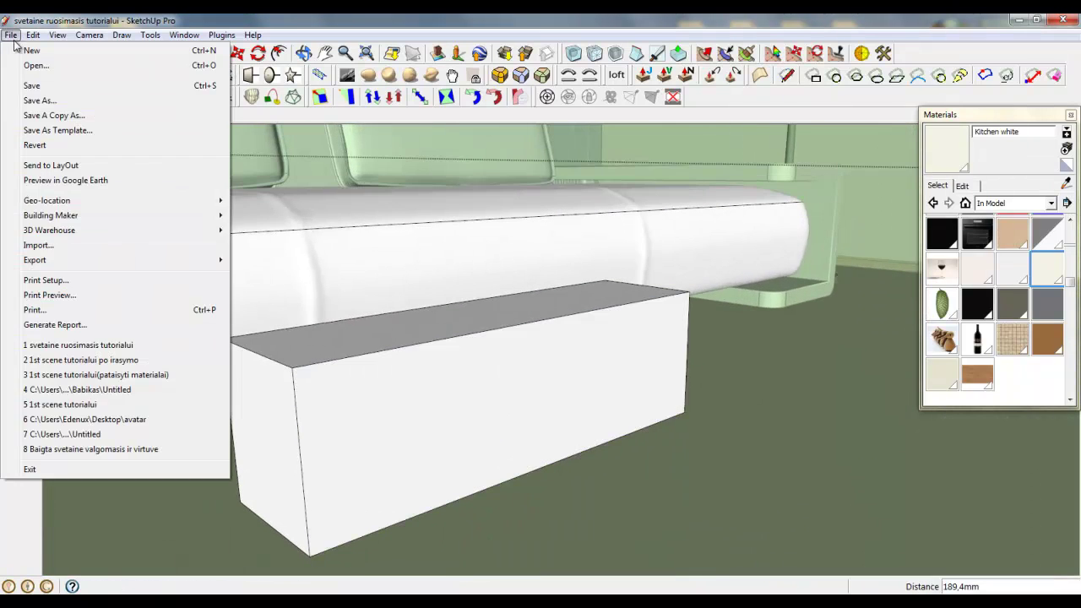
left_click(34, 244)
left_click(473, 261)
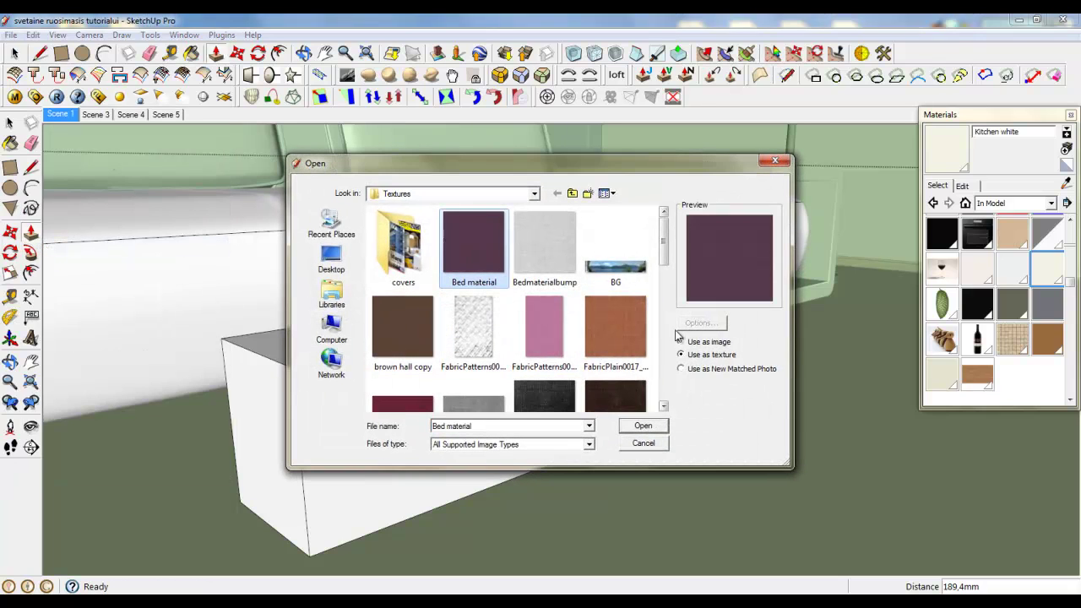
left_click(644, 426)
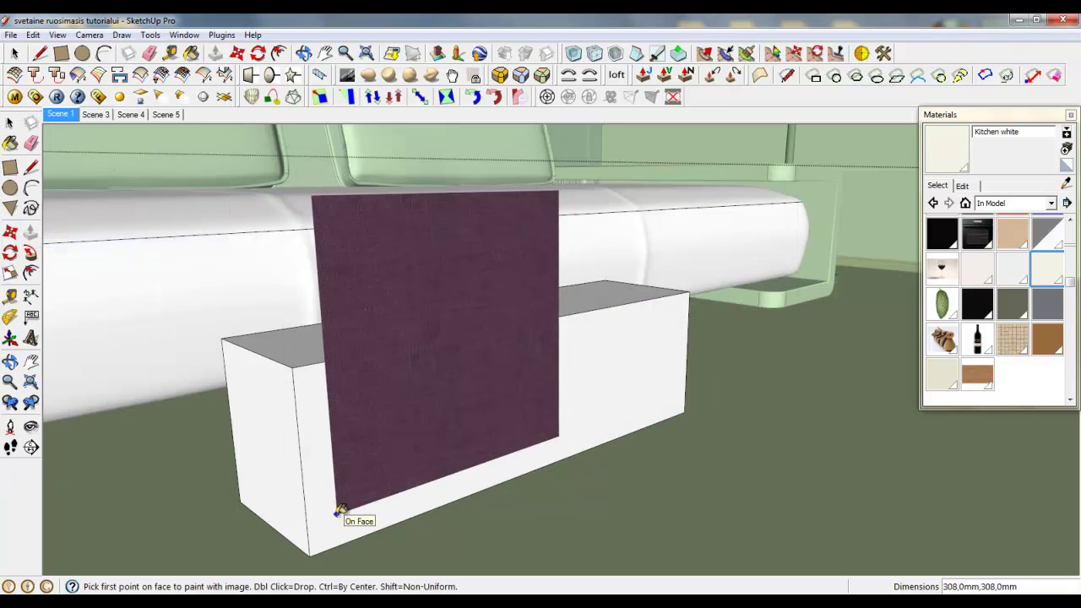
left_click(336, 513)
scroll(391, 445, "up", 3)
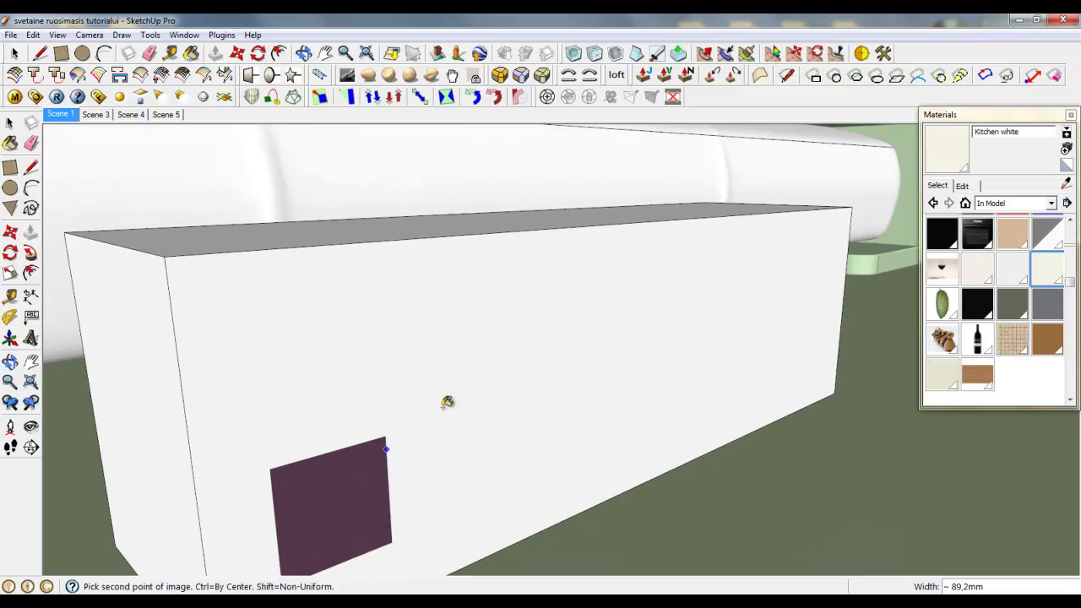
left_click(519, 334)
middle_click_drag(724, 446, 736, 430)
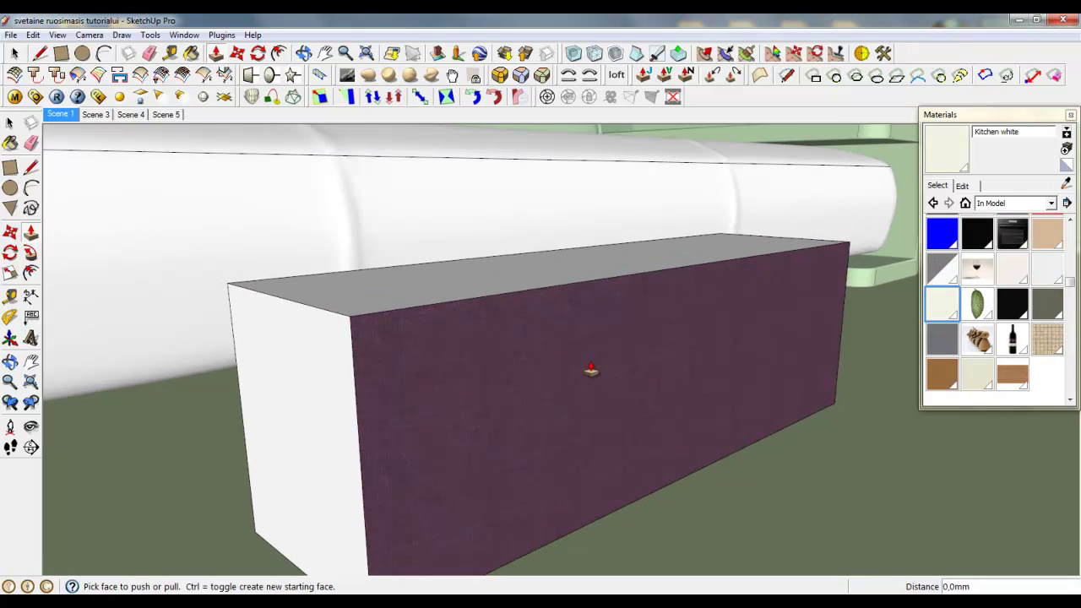
Sample Bed material from the box's front face and paint the box's top face with it.
right_click(591, 362)
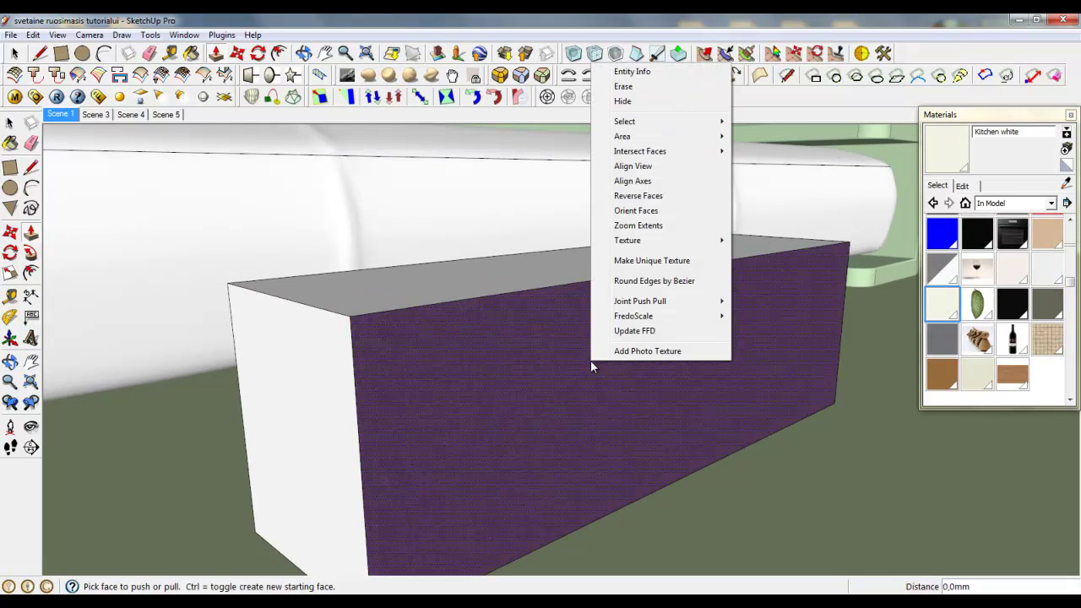
left_click(1066, 186)
left_click(599, 318)
left_click(516, 263)
mouse_move(516, 264)
middle_mouse_down()
mouse_move(560, 394)
mouse_move(595, 455)
mouse_move(419, 341)
middle_mouse_up()
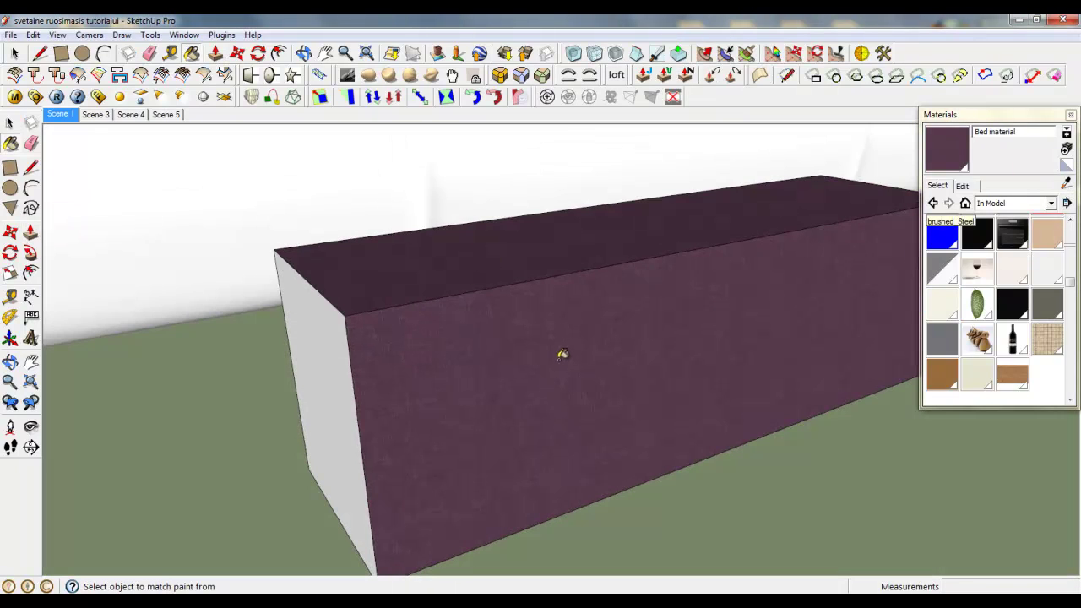
Set the texture on the box's front face to Projected, sample it and paint the seat cushion's front surface.
right_click(458, 102)
mouse_move(506, 279)
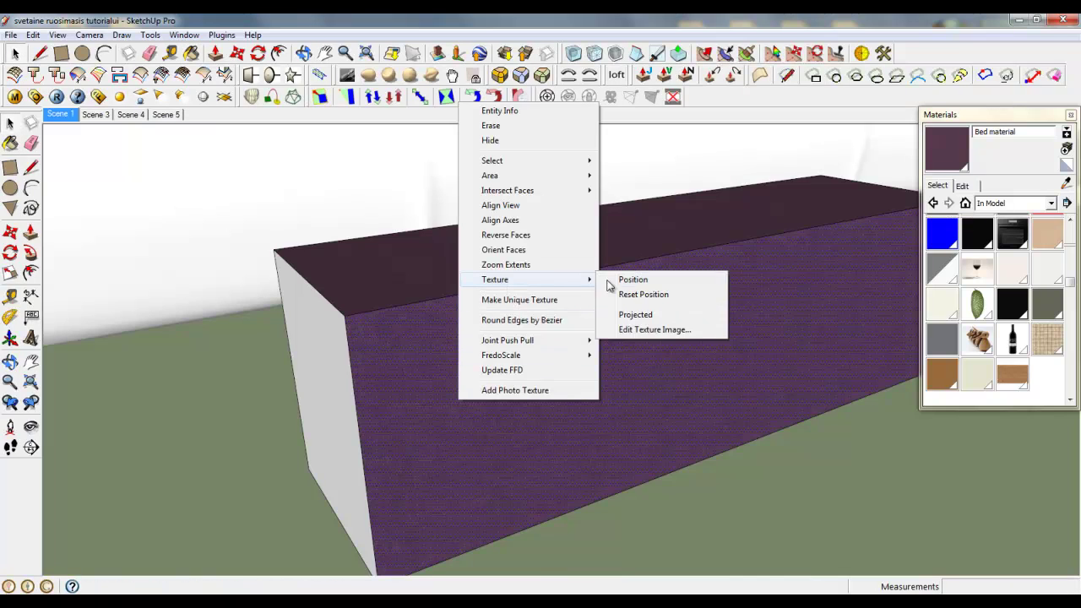
left_click(649, 314)
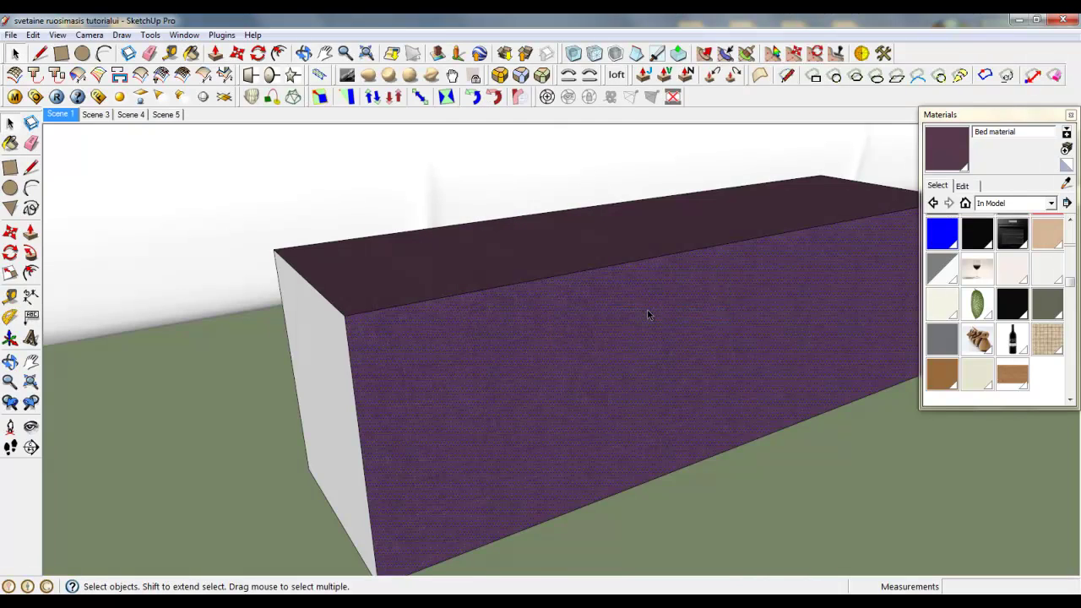
left_click(1066, 184)
left_click(760, 292)
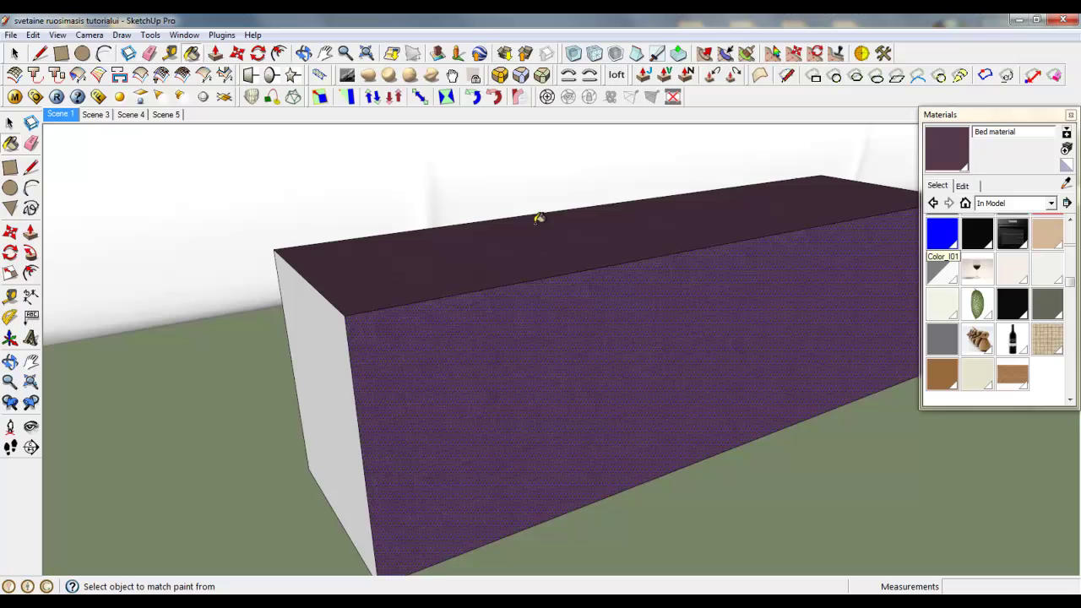
left_click(475, 193)
scroll(718, 503, "down", 5)
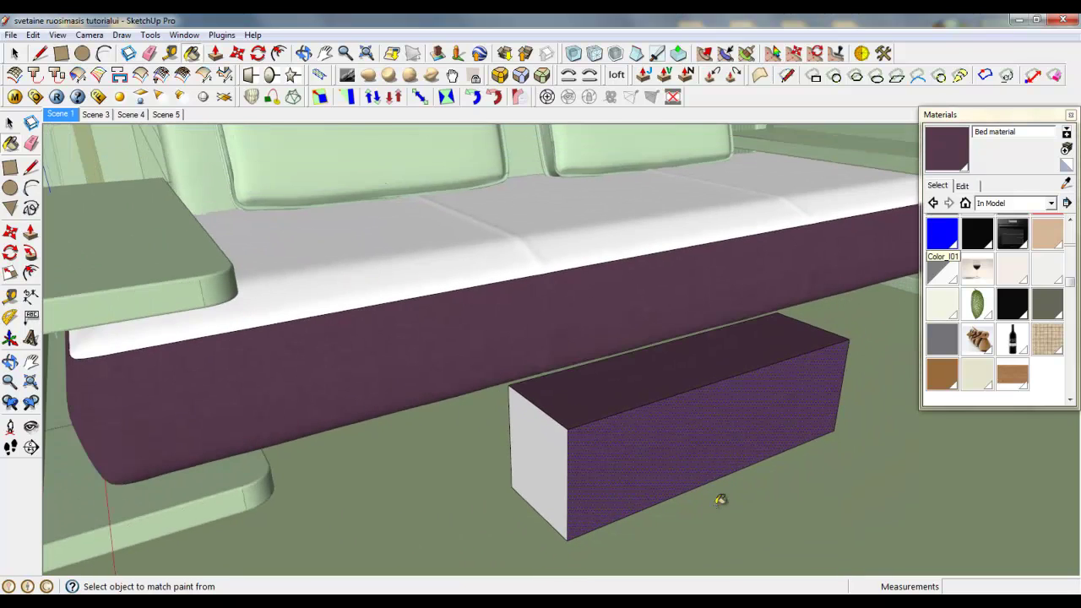
Paint the seat cushion's top surface with the sampled Bed material.
scroll(414, 270, "up", 4)
middle_click_drag(415, 271, 441, 291)
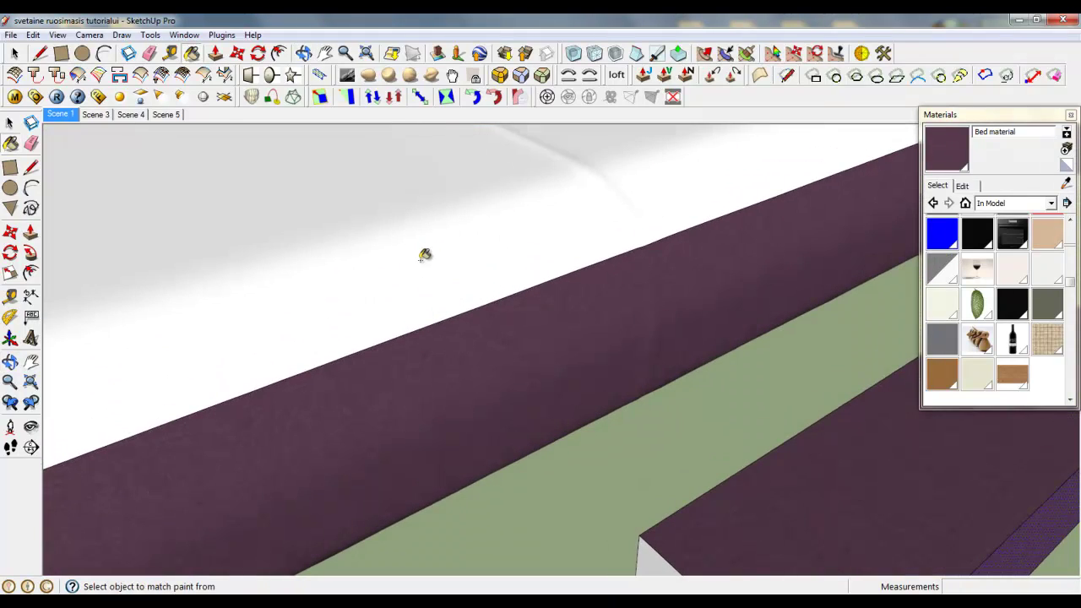
left_click(424, 255)
scroll(597, 423, "down", 4)
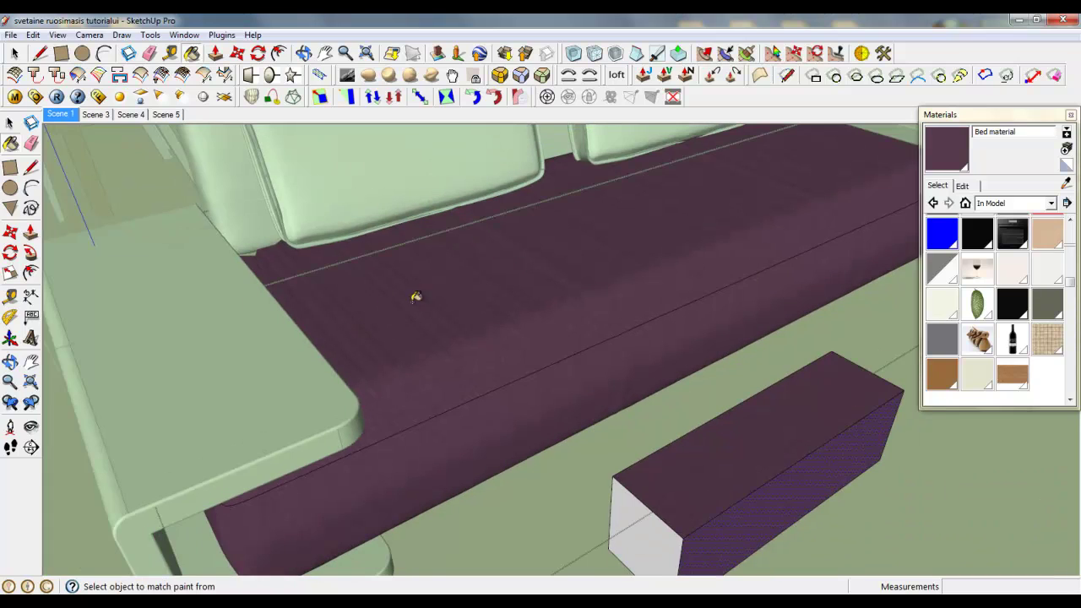
Sample Bed material from the box's top face and paint the box's unpainted end face.
left_click(1066, 184)
left_click(772, 412)
mouse_move(510, 252)
middle_mouse_down()
mouse_move(511, 292)
mouse_move(518, 256)
mouse_move(528, 287)
mouse_move(335, 329)
mouse_move(495, 345)
mouse_move(473, 335)
mouse_move(688, 369)
middle_mouse_up()
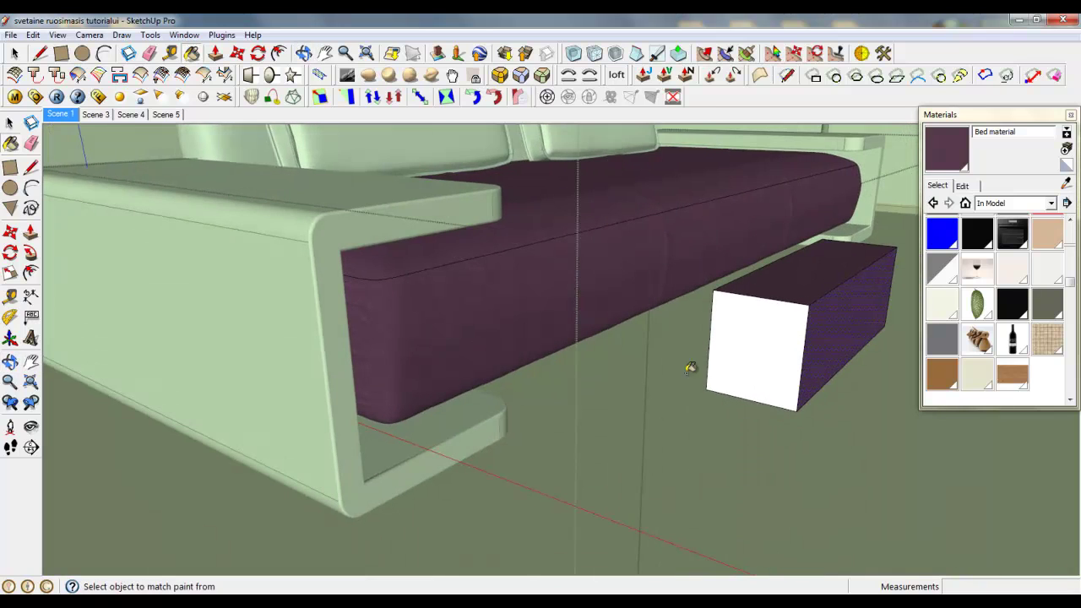
left_click(754, 327)
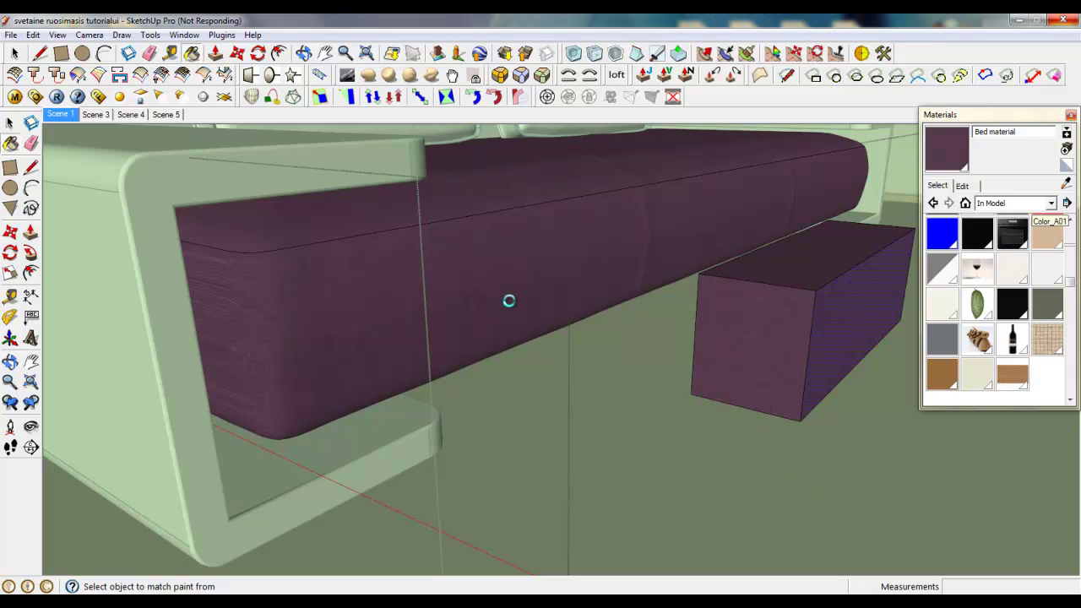
Open the nearer back cushion for editing, select all its geometry and paint it with Bed material.
scroll(737, 427, "down", 4)
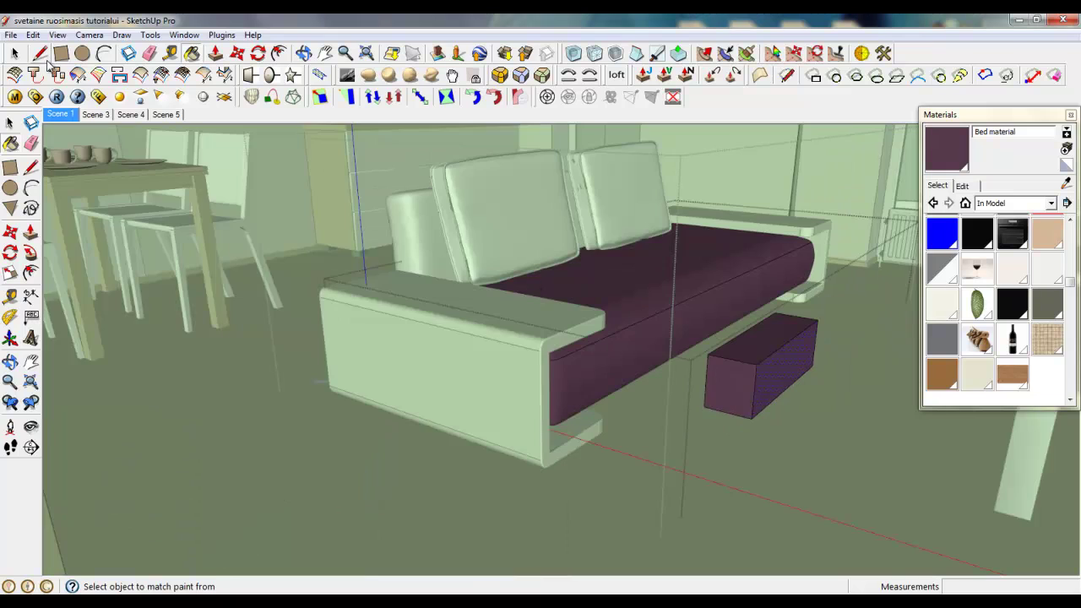
left_click(15, 53)
scroll(470, 169, "up", 5)
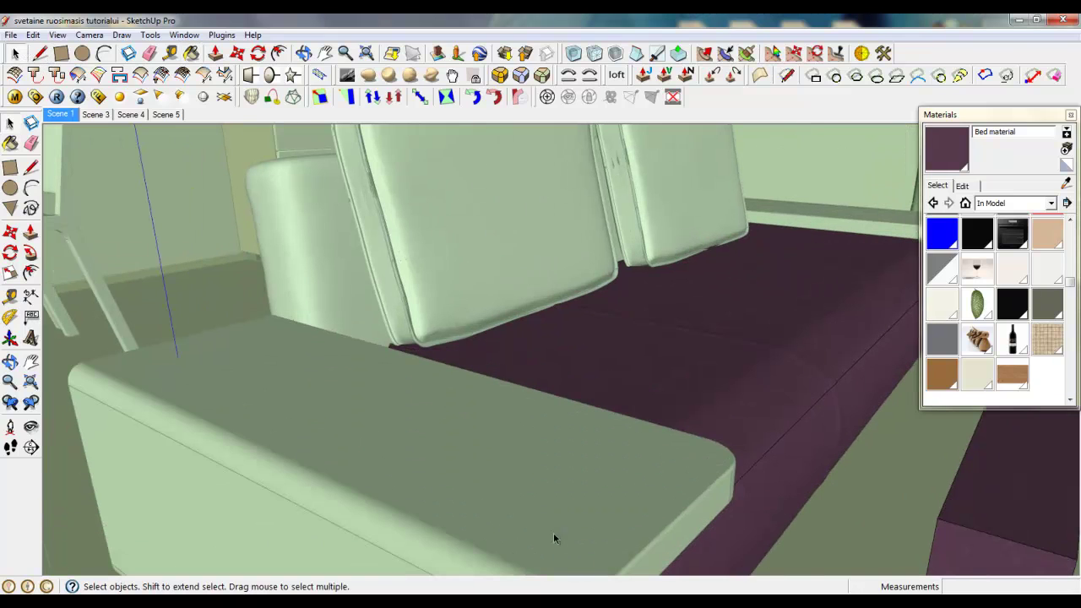
scroll(560, 549, "down", 1)
scroll(689, 509, "down", 4)
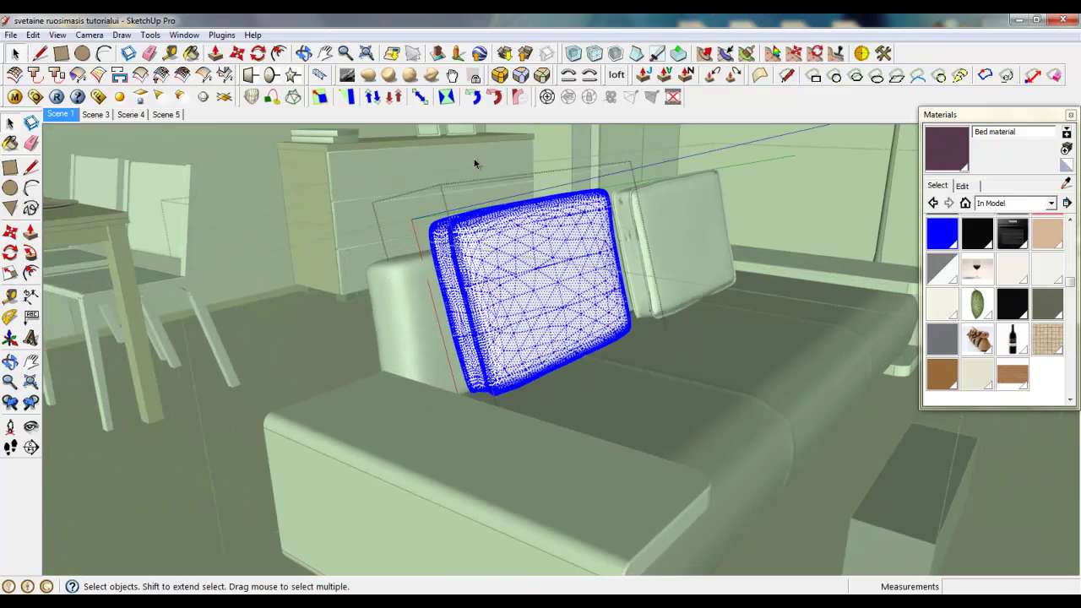
scroll(478, 165, "up", 3)
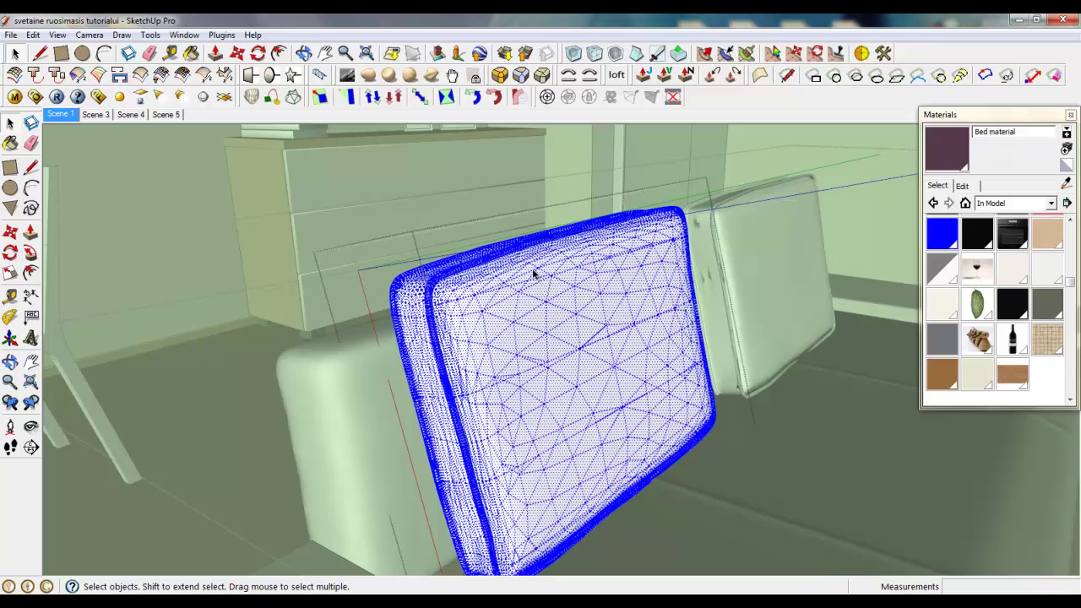
left_click(945, 160)
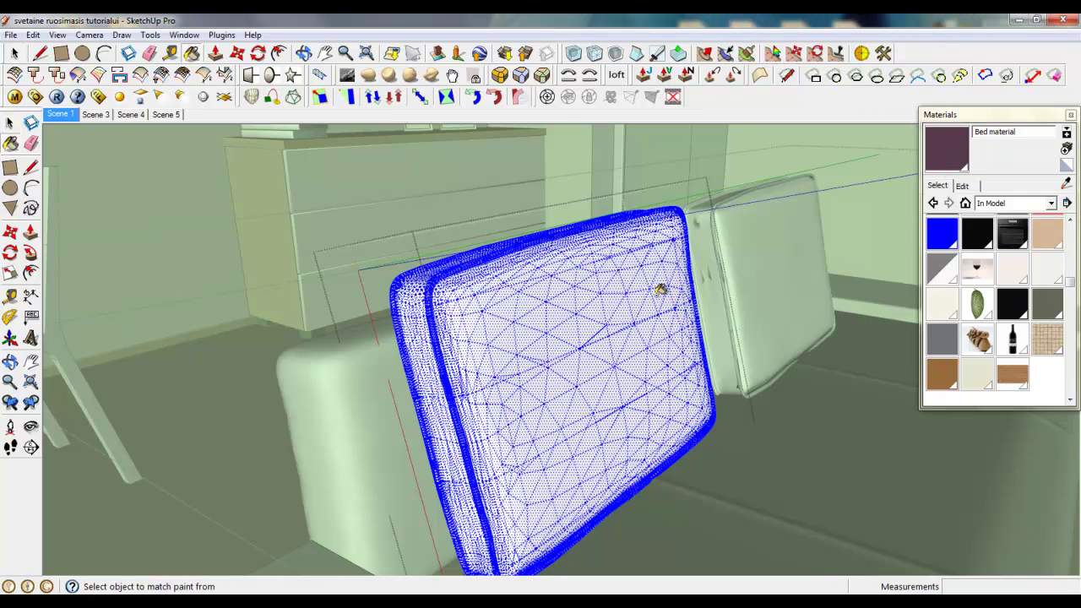
left_click(427, 294)
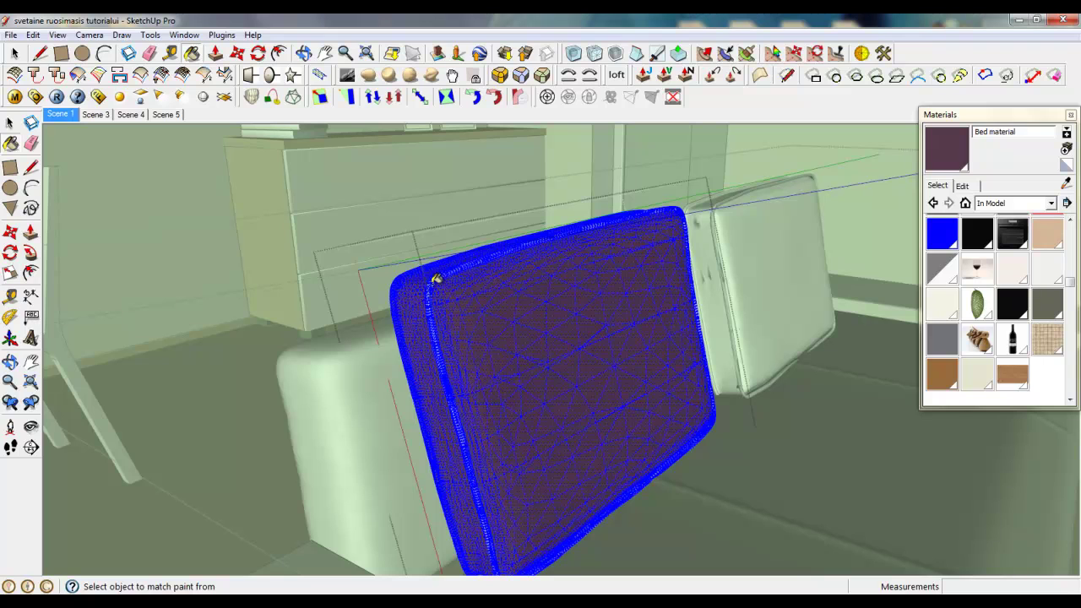
Open the farther back cushion, paint all its geometry with Bed material and close its group.
left_click(15, 55)
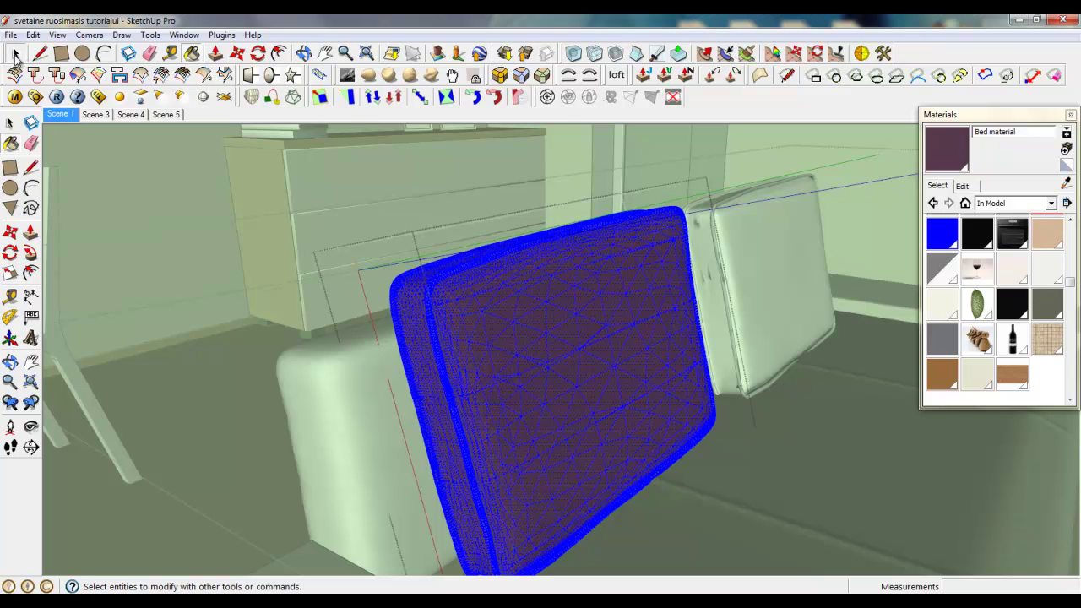
left_click(15, 57)
scroll(320, 355, "down", 3)
scroll(688, 281, "up", 5)
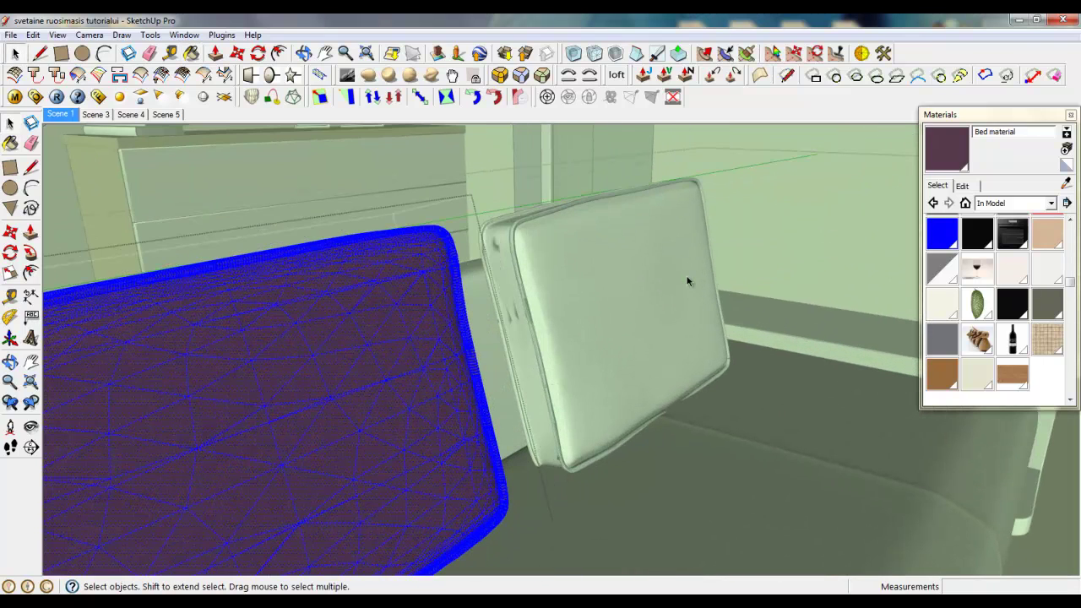
left_click(688, 281)
left_click(946, 155)
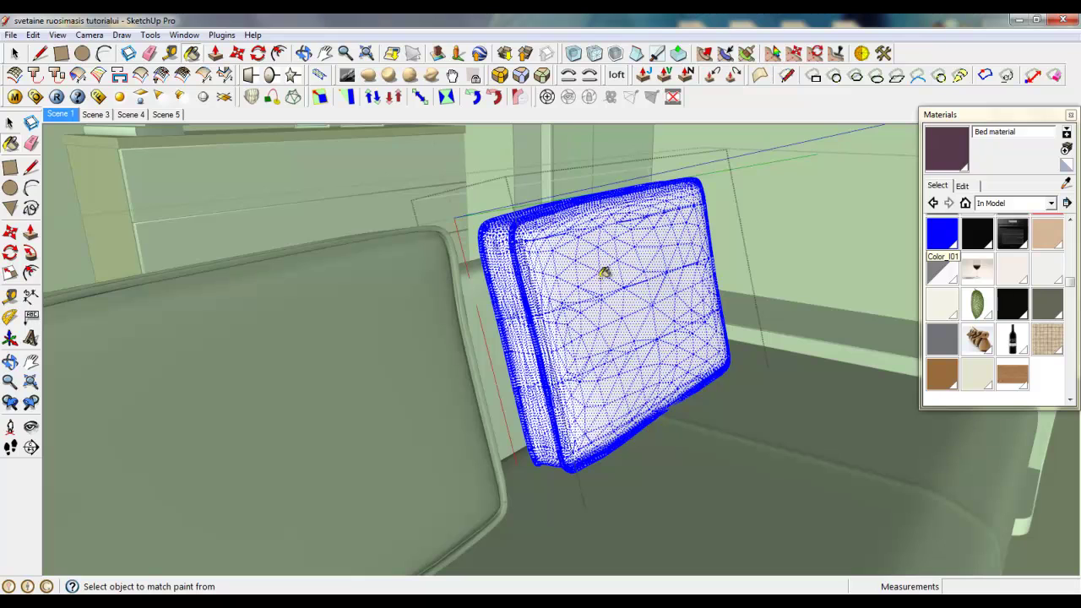
left_click(602, 357)
left_click(15, 53)
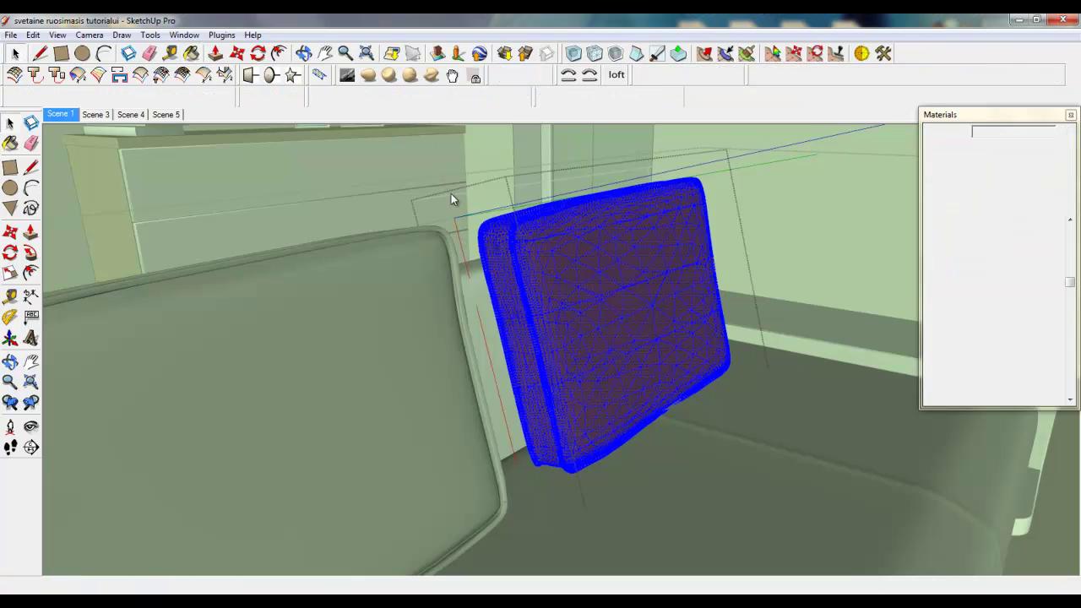
right_click(452, 195)
left_click(496, 203)
Reopen the seat cushion group and sample Bed material from the box's front face.
scroll(646, 190, "down", 6)
scroll(559, 269, "up", 4)
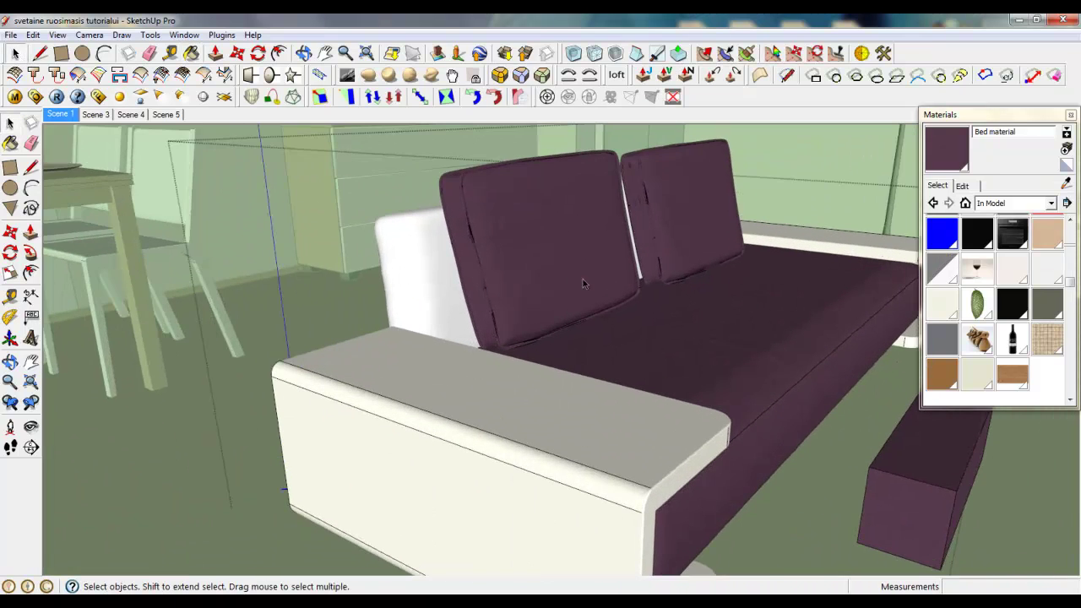
scroll(853, 395, "down", 3)
scroll(765, 410, "up", 3)
left_click(765, 411)
double_click(766, 411)
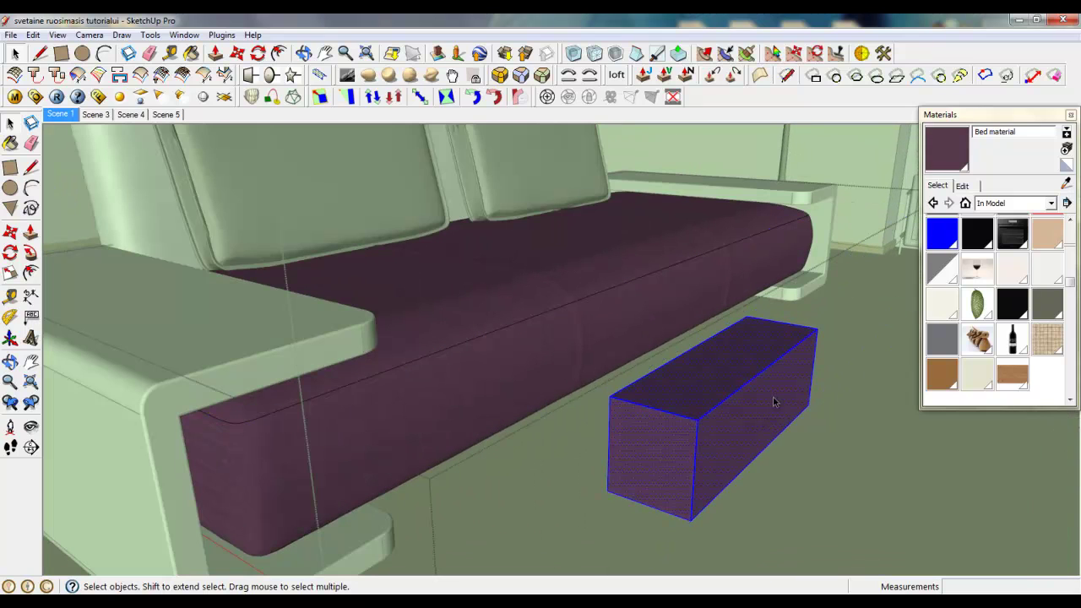
scroll(851, 348, "up", 3)
left_click(1065, 183)
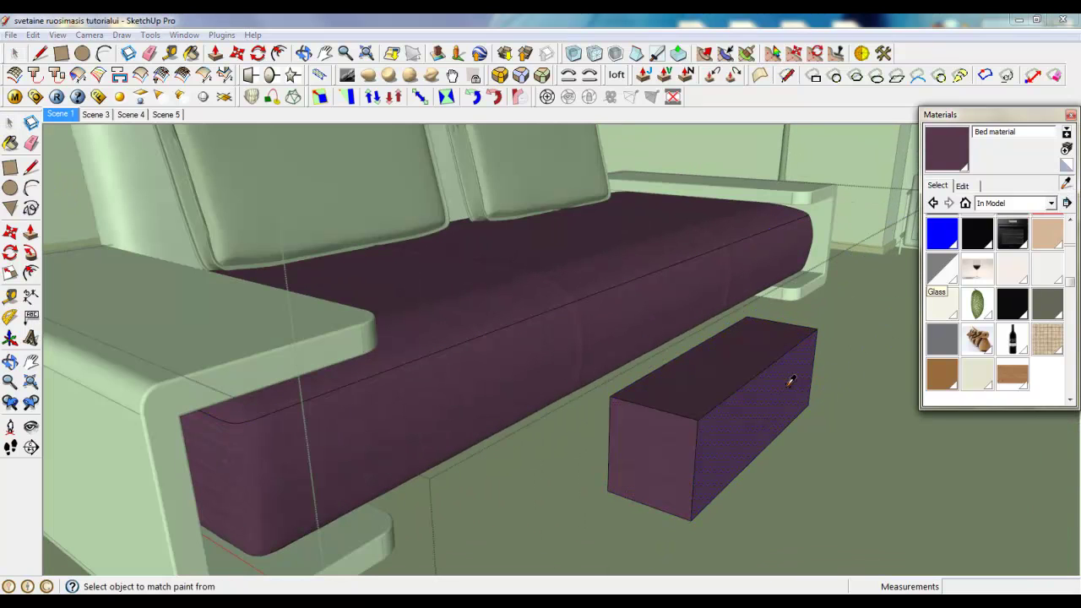
scroll(923, 498, "down", 3)
scroll(369, 246, "up", 5)
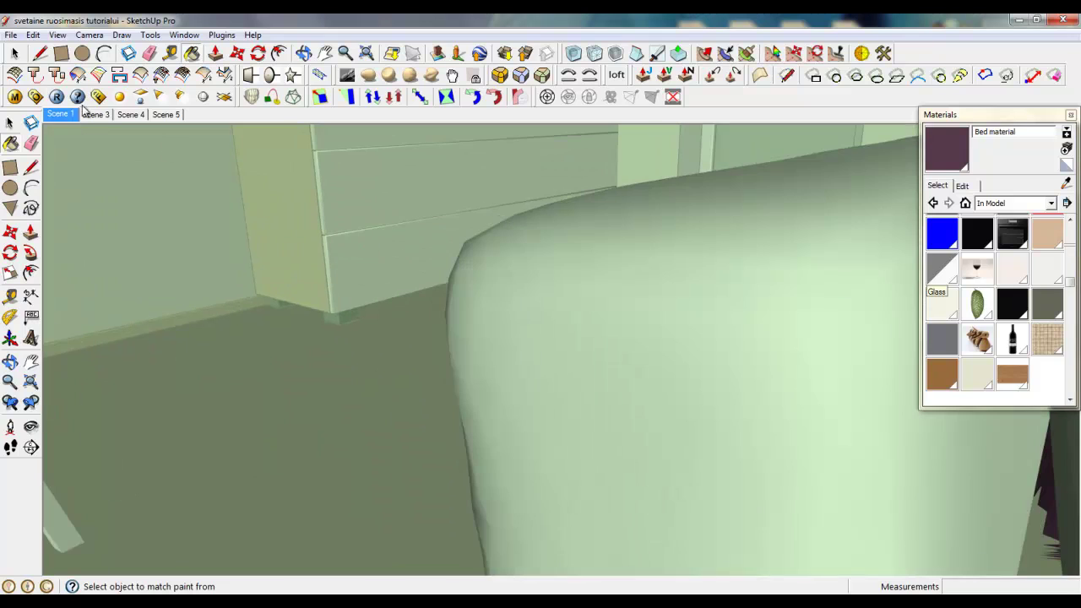
Open the sofa's backrest behind the cushions, select all its geometry and paint it with Bed material.
left_click(15, 53)
scroll(286, 238, "down", 3)
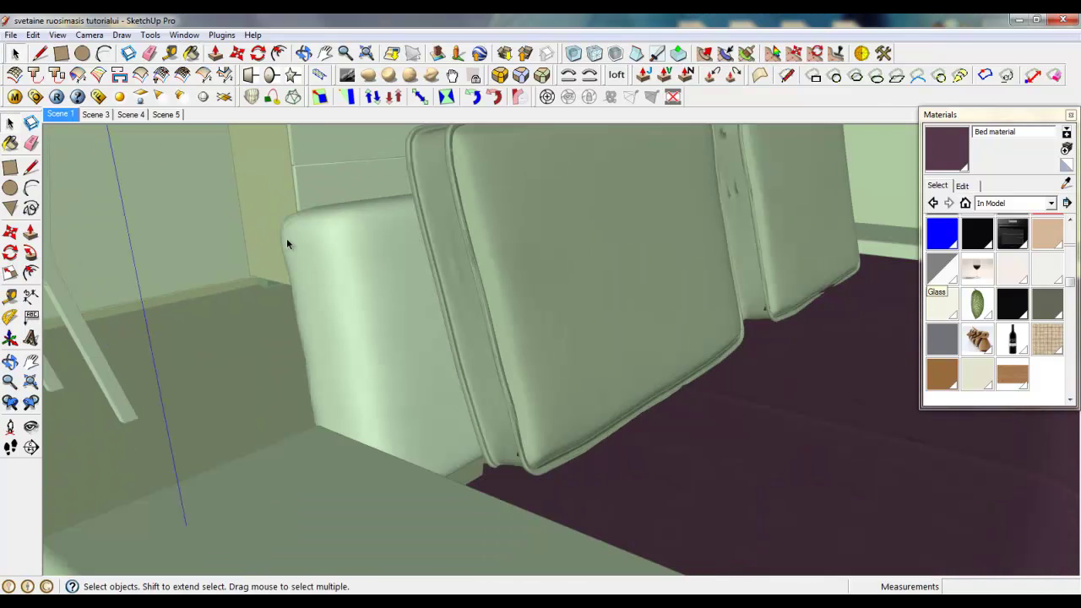
triple_click(405, 285)
key("b")
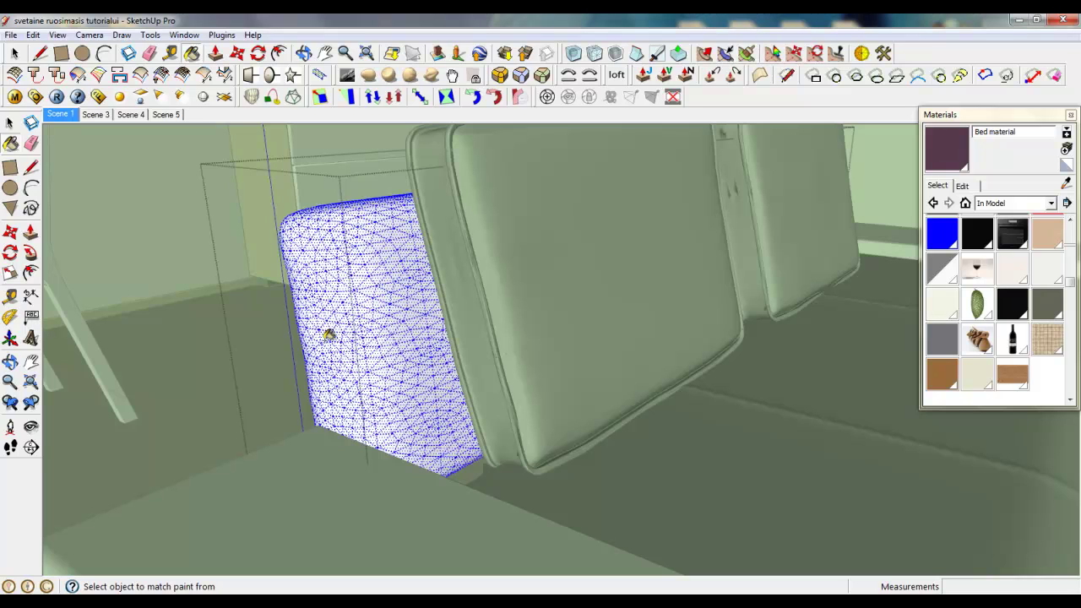
left_click(360, 339)
mouse_move(329, 289)
middle_mouse_down()
mouse_move(446, 241)
mouse_move(336, 280)
mouse_move(327, 267)
middle_mouse_up()
scroll(327, 267, "down", 6)
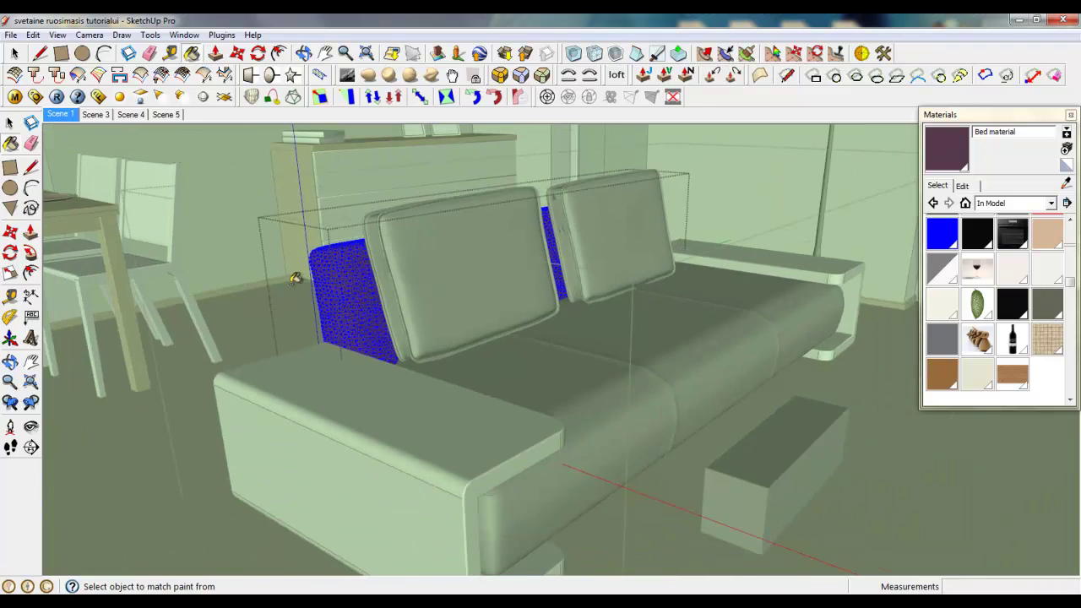
Close the backrest group and the enclosing sofa group to return to the whole room.
right_click(292, 284)
left_click(321, 295)
right_click(275, 295)
left_click(281, 300)
scroll(283, 288, "down", 2)
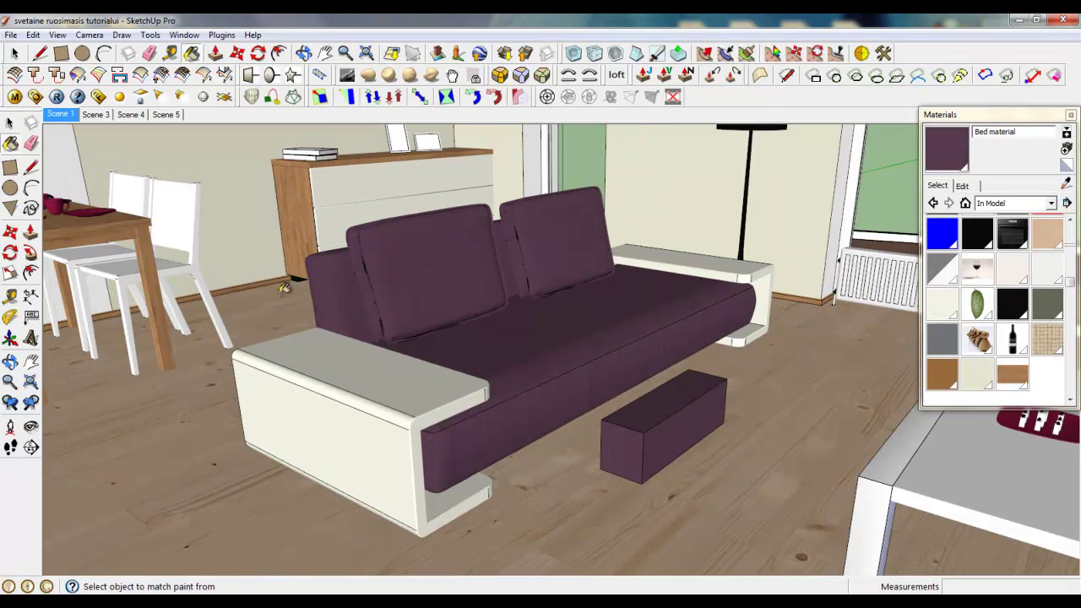
Open the sofa down to the seat cushion group and delete the helper box in front of the seat.
key("space")
left_click(589, 417)
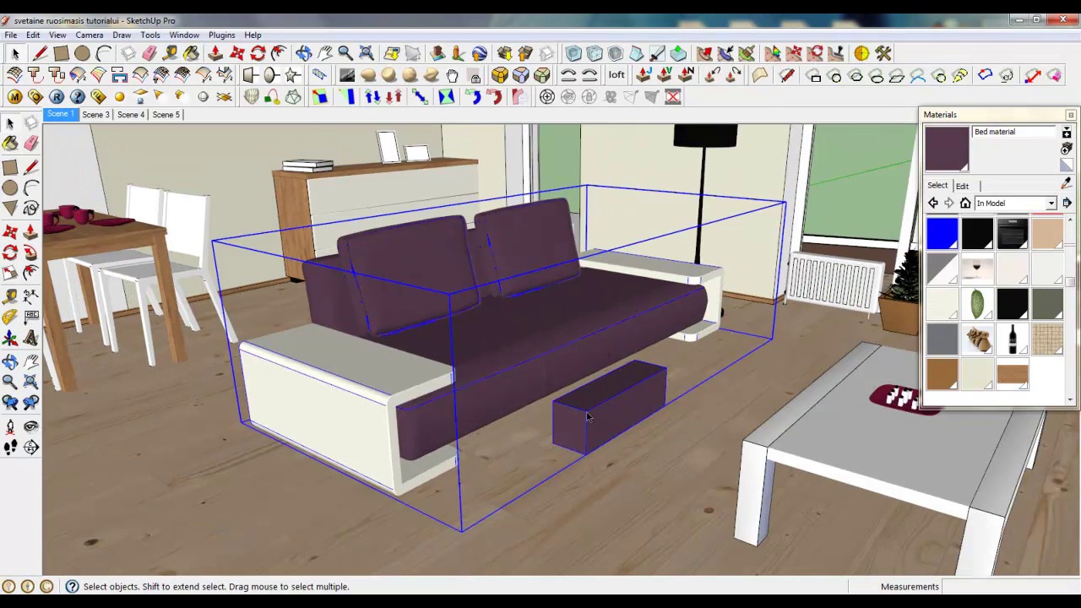
double_click(588, 418)
double_click(589, 417)
key("Delete")
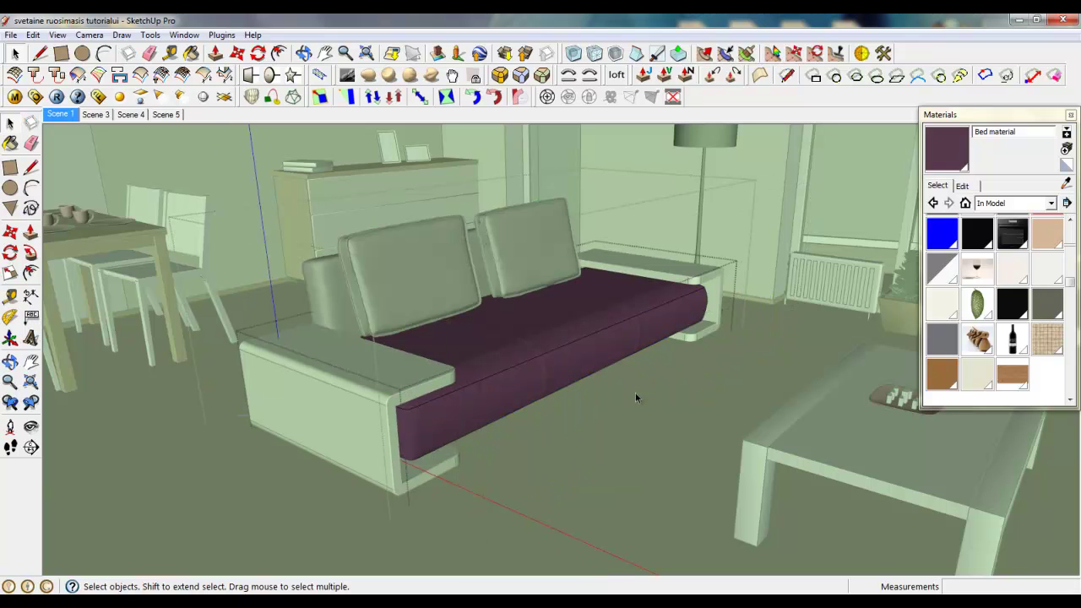
Close the seat cushion group and its enclosing sofa group to return to the whole room model.
right_click(675, 390)
left_click(691, 391)
right_click(682, 398)
left_click(686, 399)
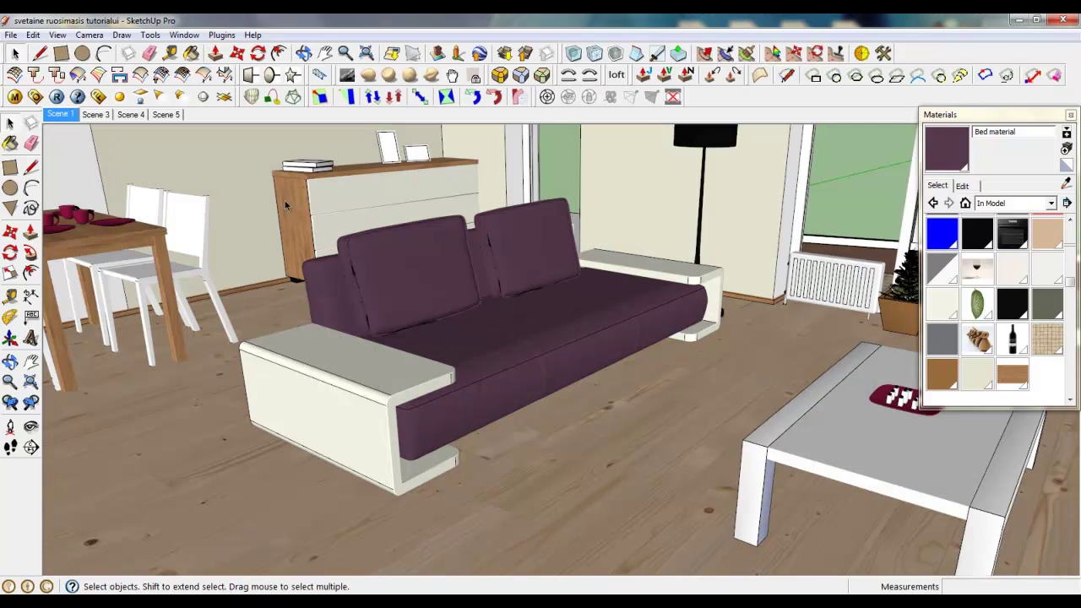
Add a reflection layer to Bed material in the V-Ray Material Editor and assign it a TexFresnel map.
left_click(14, 97)
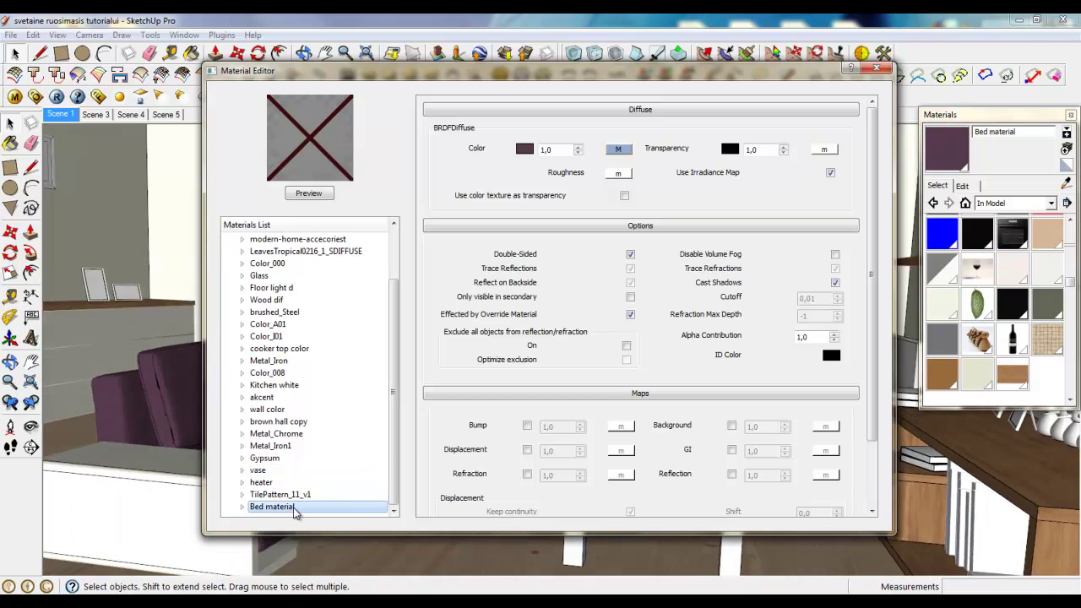
right_click(326, 507)
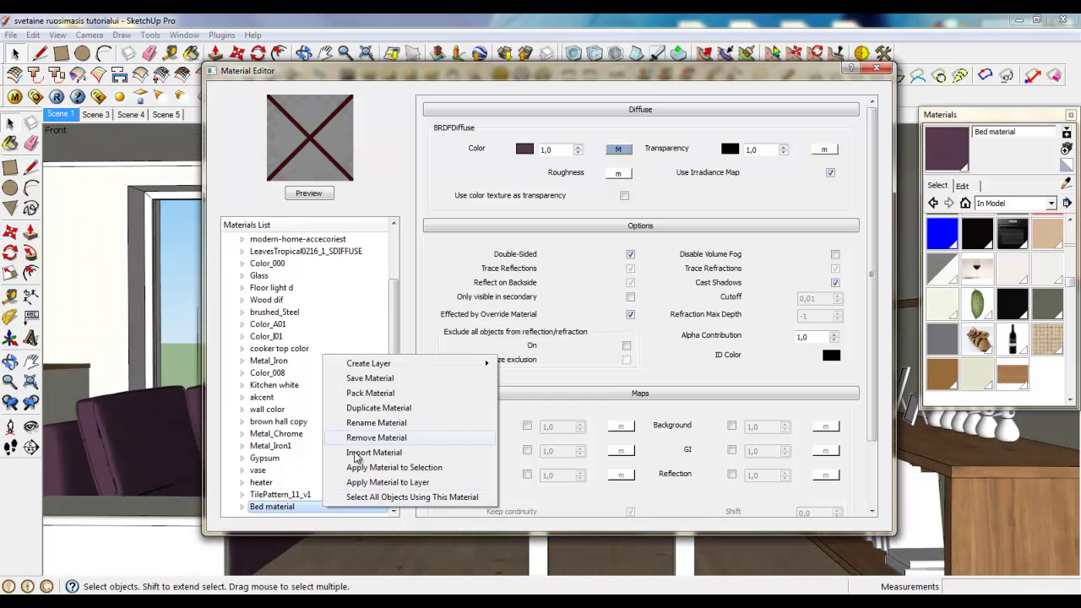
mouse_move(405, 364)
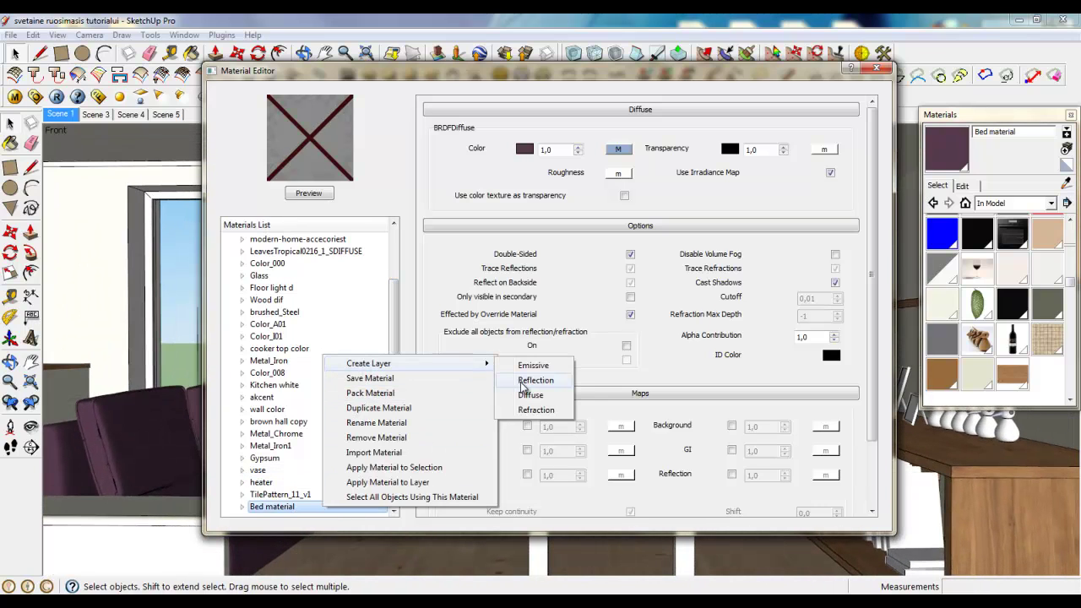
left_click(532, 381)
left_click(620, 150)
left_click(309, 242)
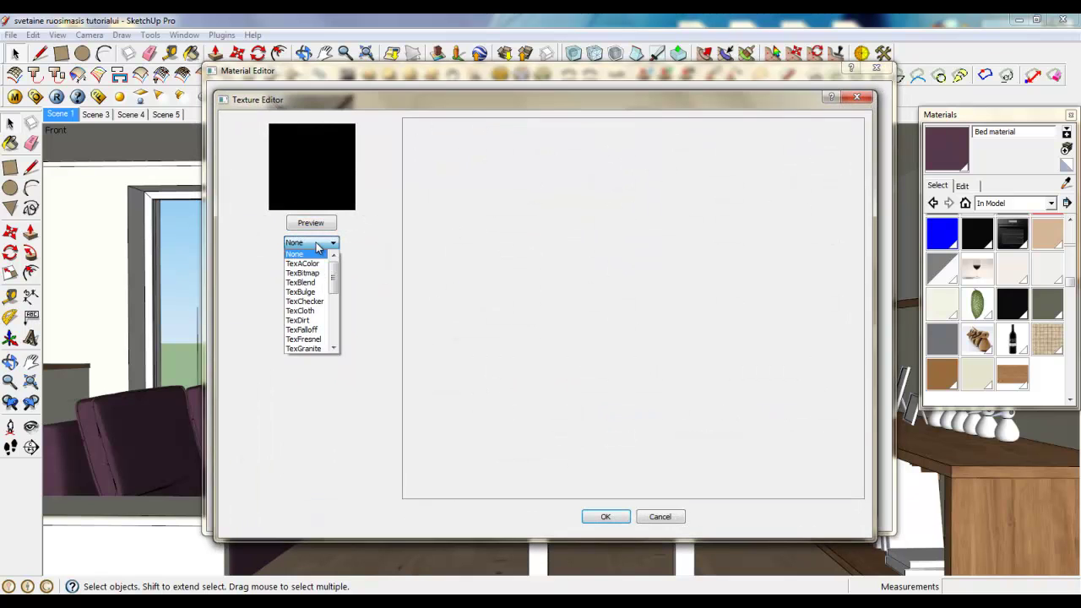
left_click(313, 342)
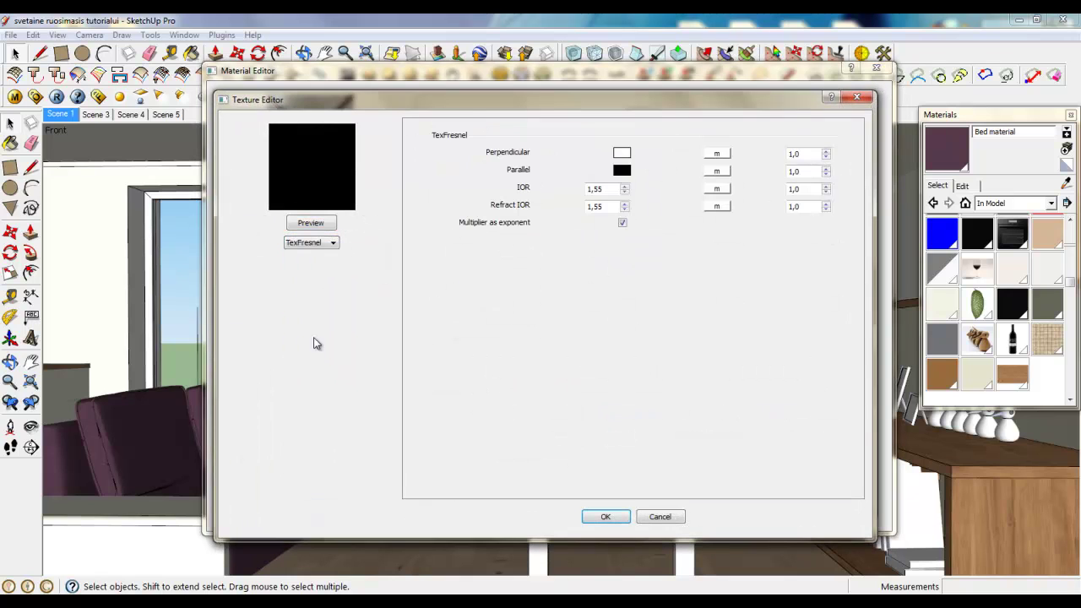
Load the Bed material image as a TexBitmap into the Fresnel map's Perpendicular slot.
left_click(715, 190)
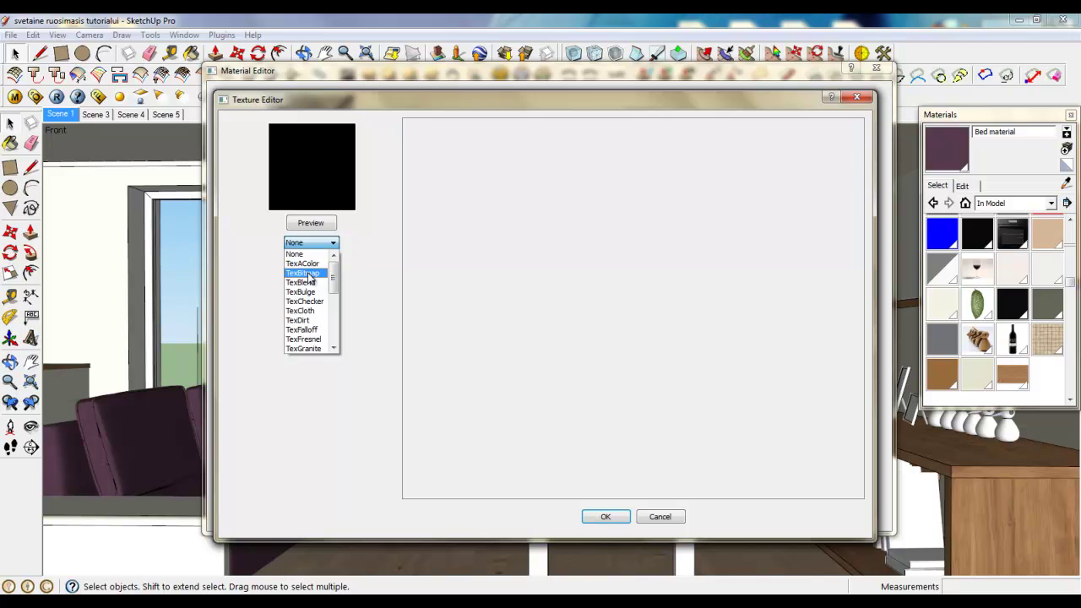
left_click(309, 273)
left_click(618, 366)
left_click(554, 251)
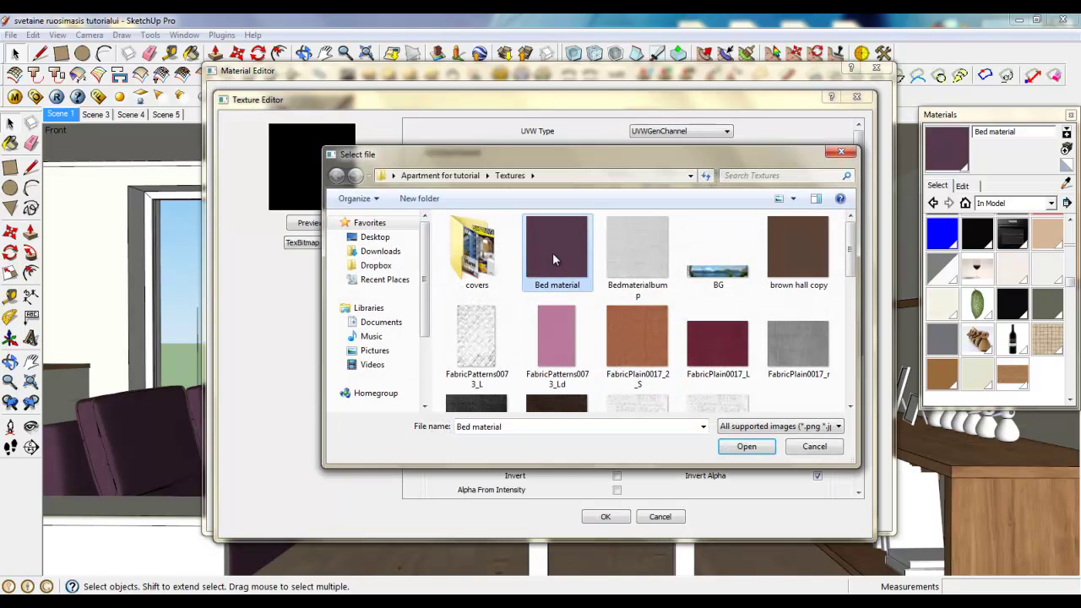
left_click(732, 443)
left_click(620, 519)
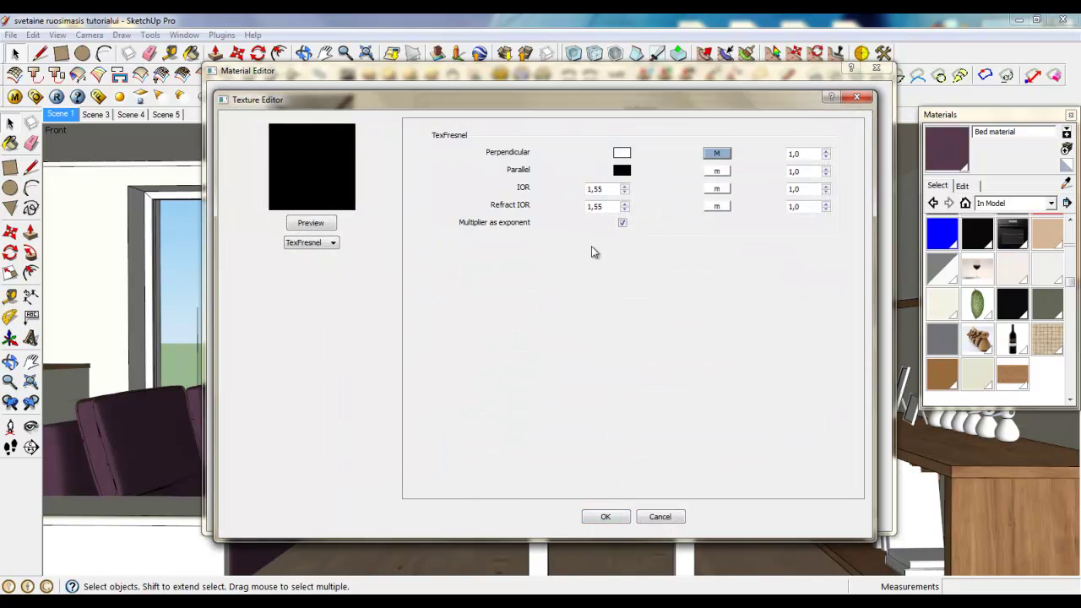
Set the Fresnel IOR to 1,45 and Perpendicular multiplier to 0,85, with highlight glossiness 0,25 and reflection glossiness 0,3.
left_click(603, 189)
left_click_drag(803, 157, 782, 158)
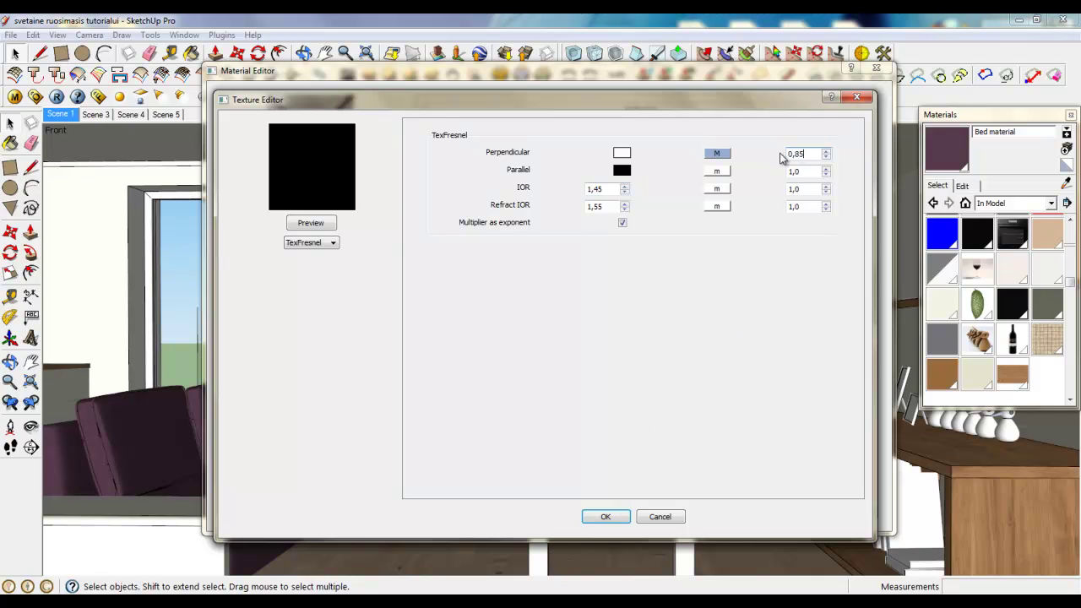
left_click(605, 516)
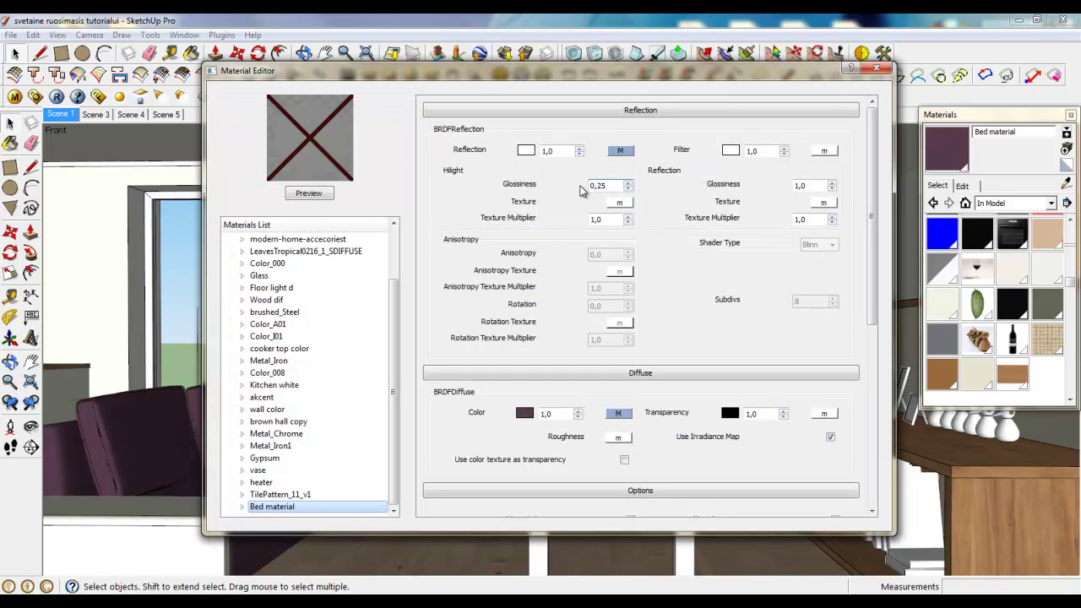
left_click(794, 185)
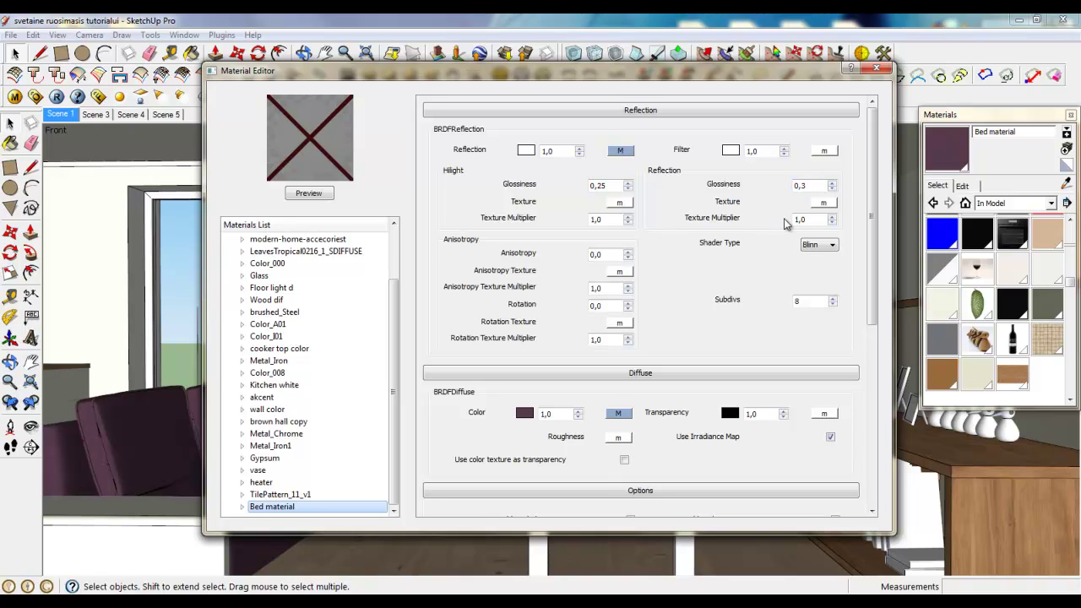
Enable the bump map of Bed material and set its amount to 0,14.
left_click_drag(872, 269, 882, 465)
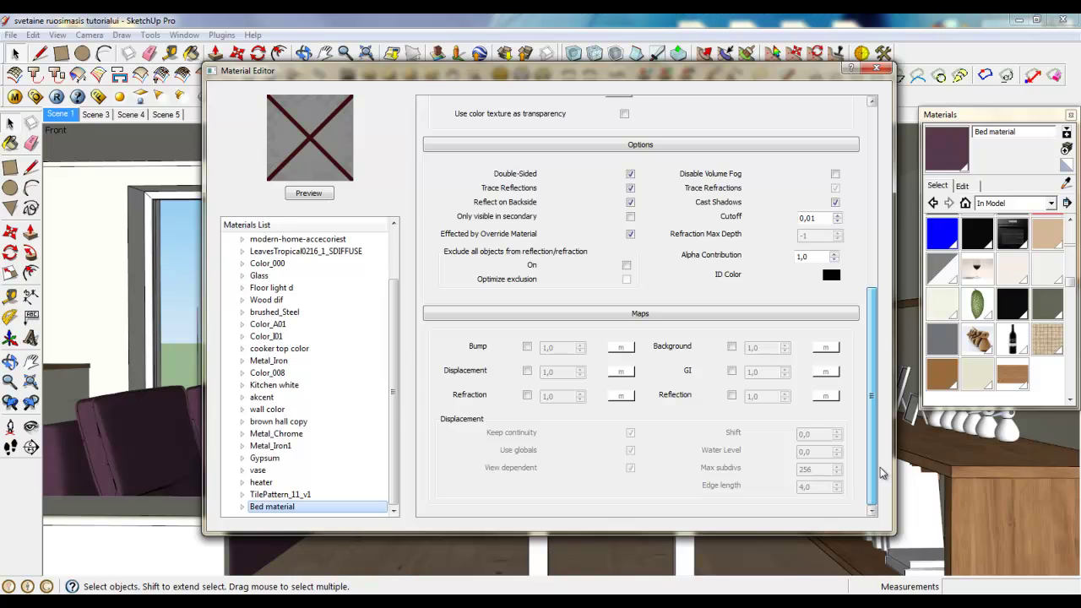
left_click(538, 350)
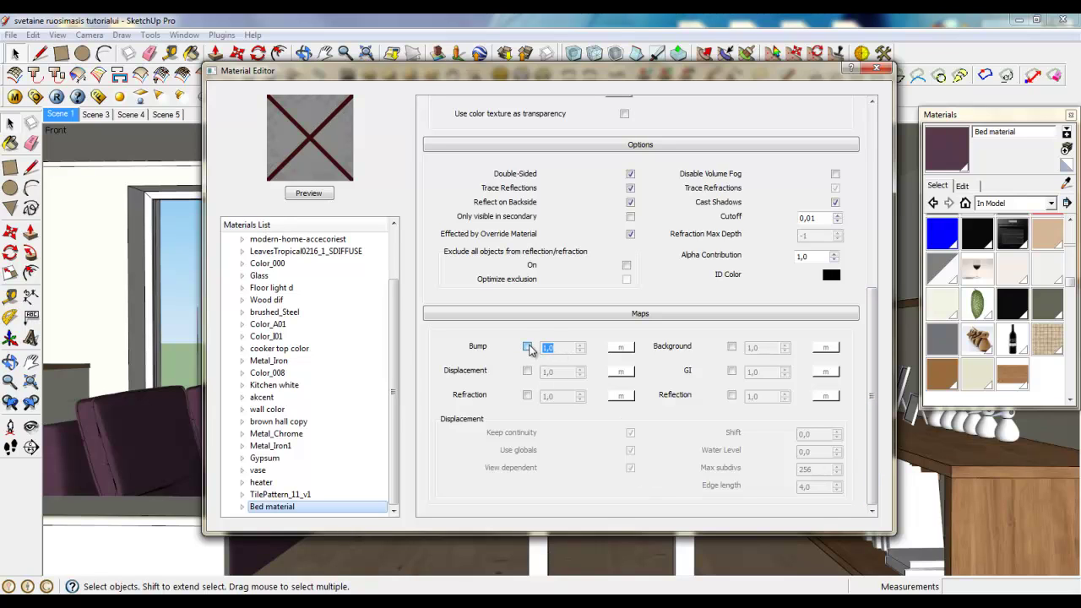
left_click(528, 348)
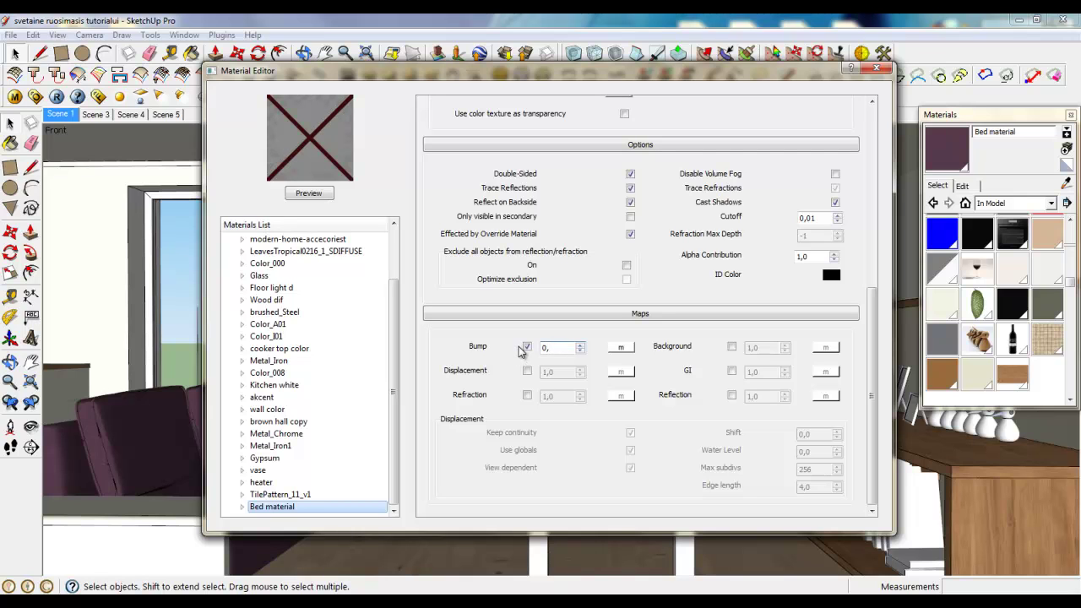
Load the Bedmaterialbump image as a TexBitmap for the bump map and close the Material Editor.
left_click(622, 349)
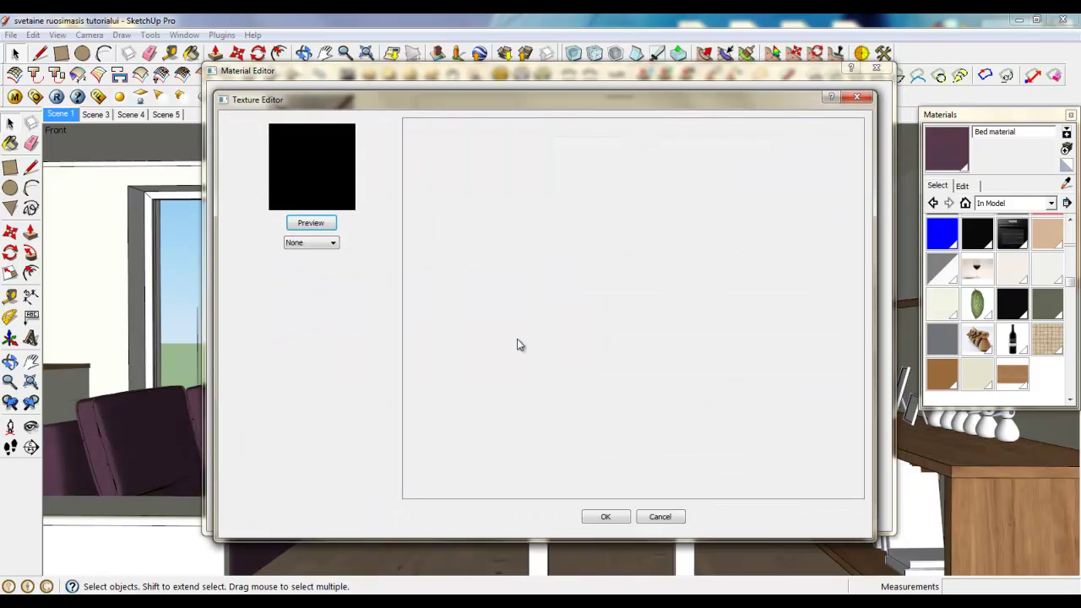
left_click(308, 244)
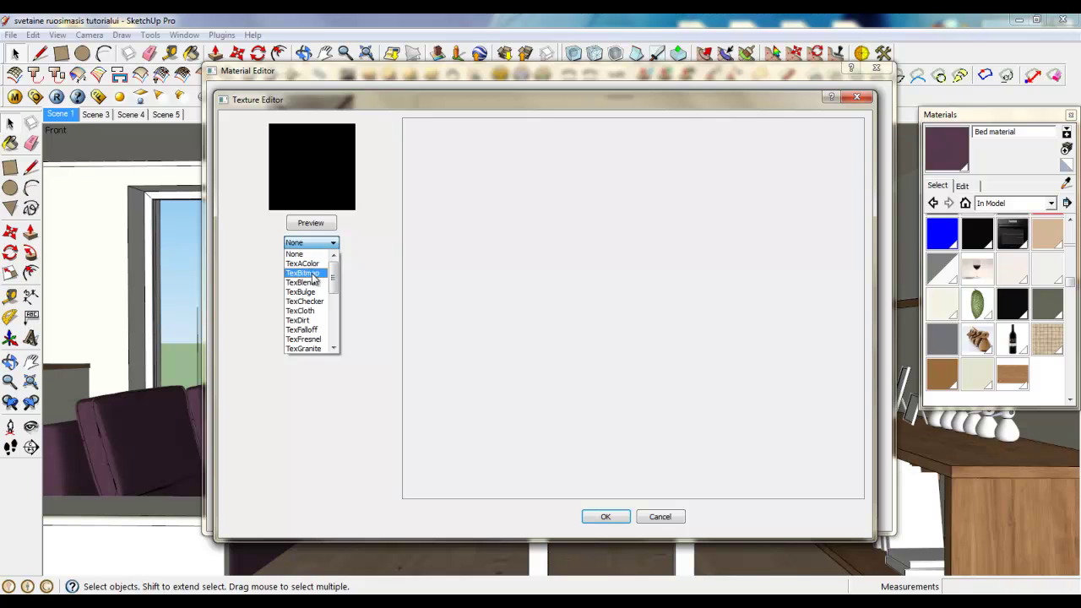
left_click(303, 273)
left_click(620, 364)
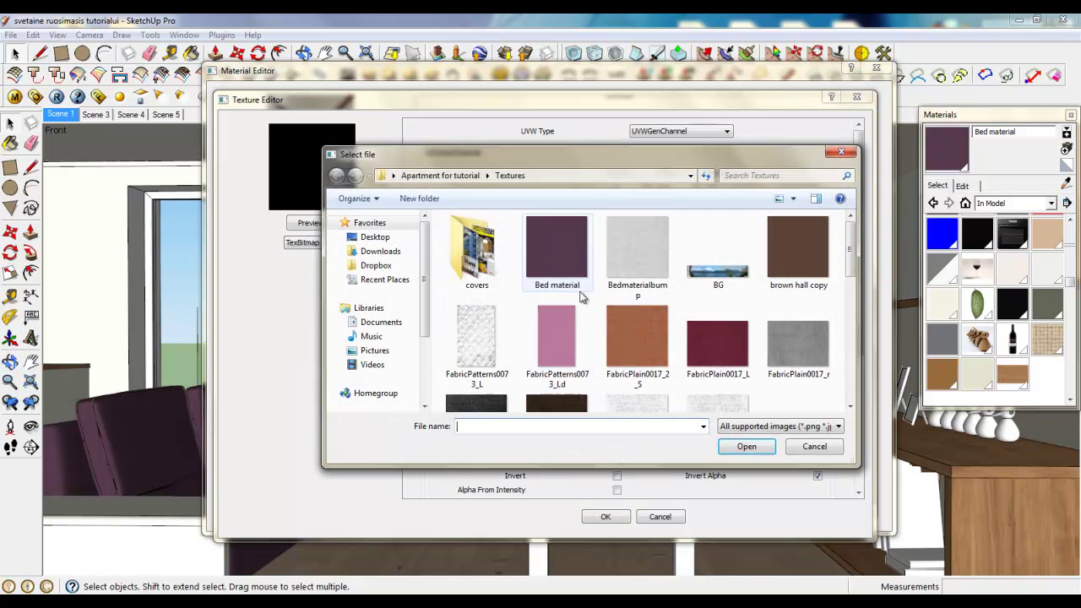
left_click(614, 266)
left_click(747, 446)
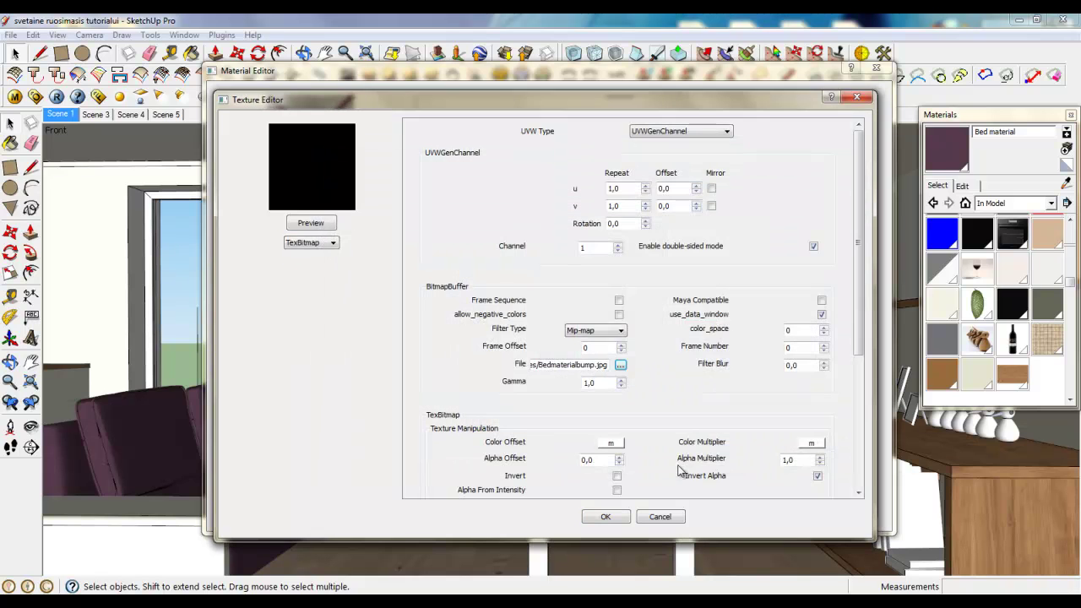
left_click(607, 516)
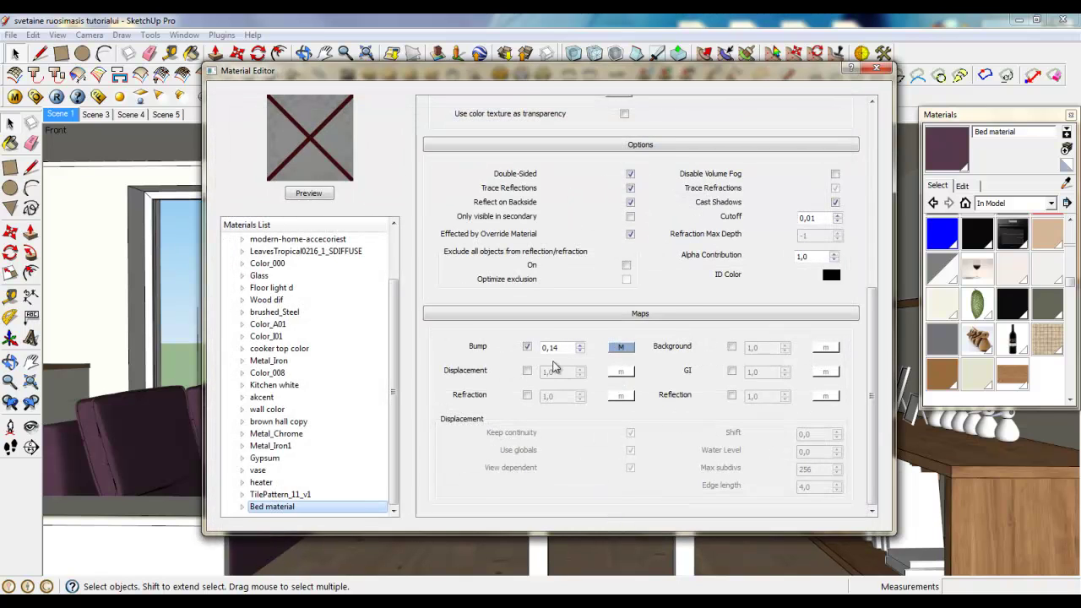
left_click(876, 67)
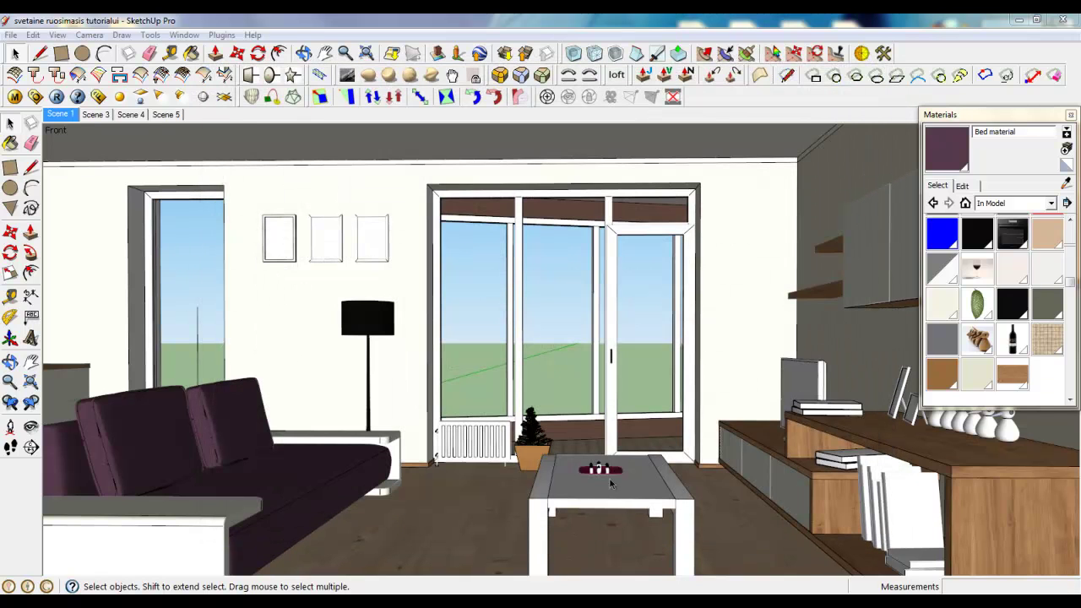
Open the coffee table group in front of the sofa for editing.
left_click(680, 520)
scroll(543, 526, "up", 5)
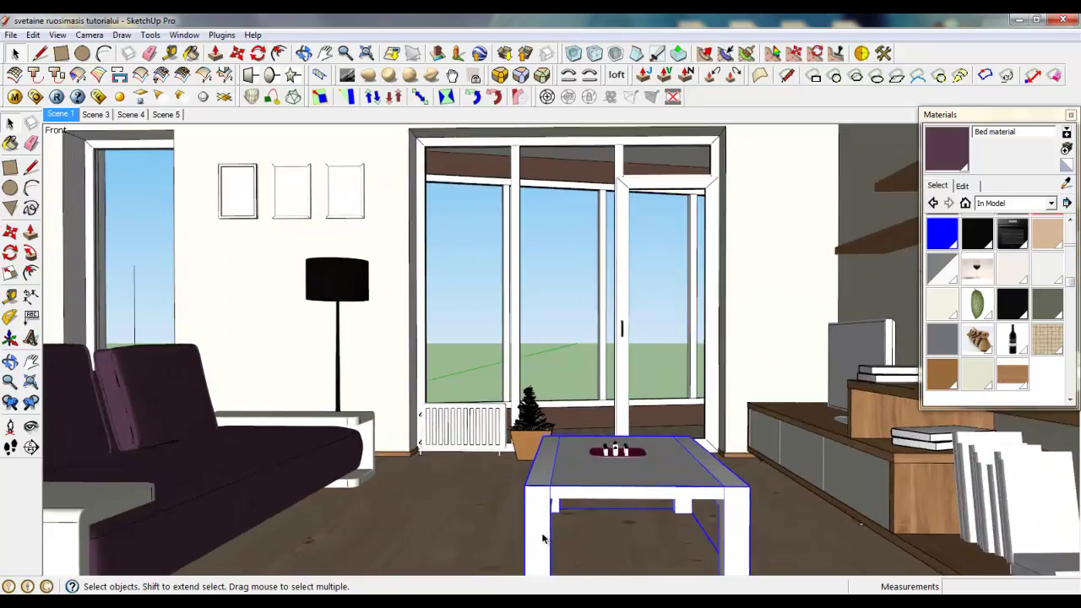
middle_click_drag(543, 525, 794, 461)
scroll(437, 330, "down", 5)
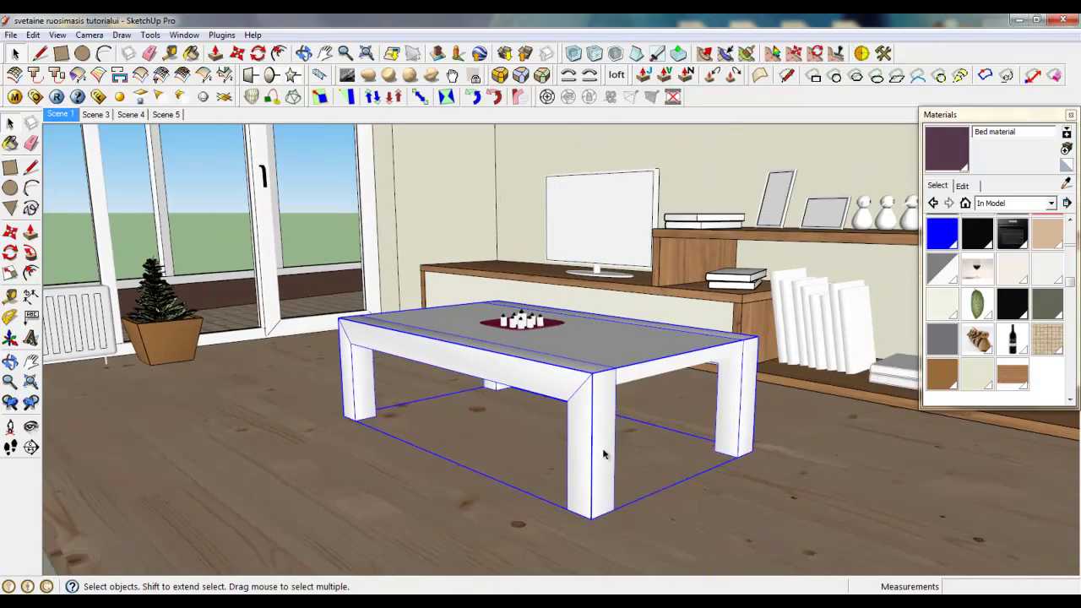
middle_click_drag(604, 453, 724, 530)
scroll(724, 531, "up", 6)
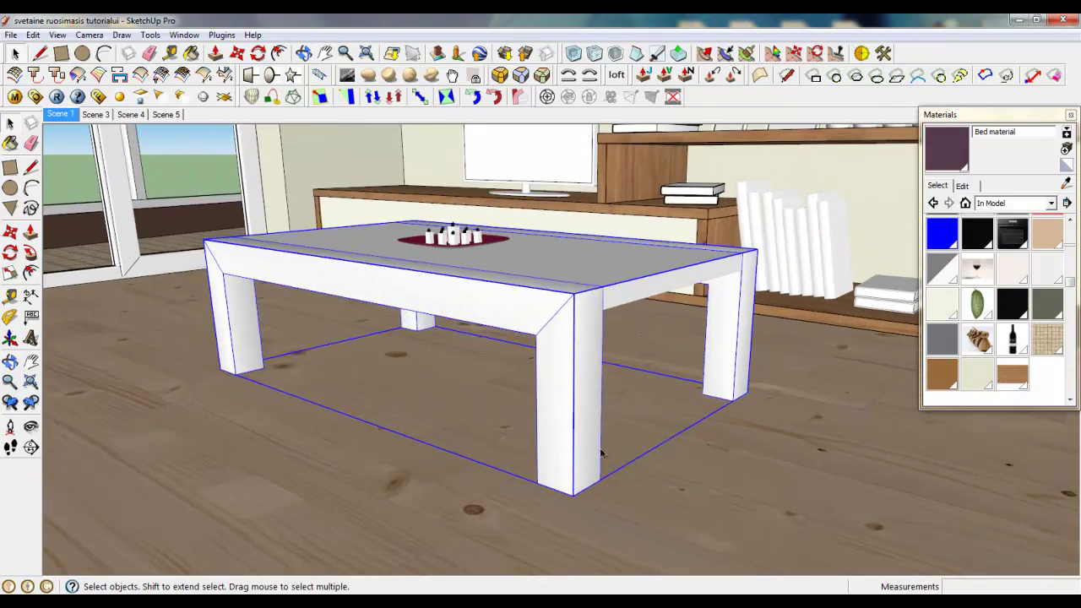
scroll(512, 415, "down", 3)
scroll(476, 512, "up", 4)
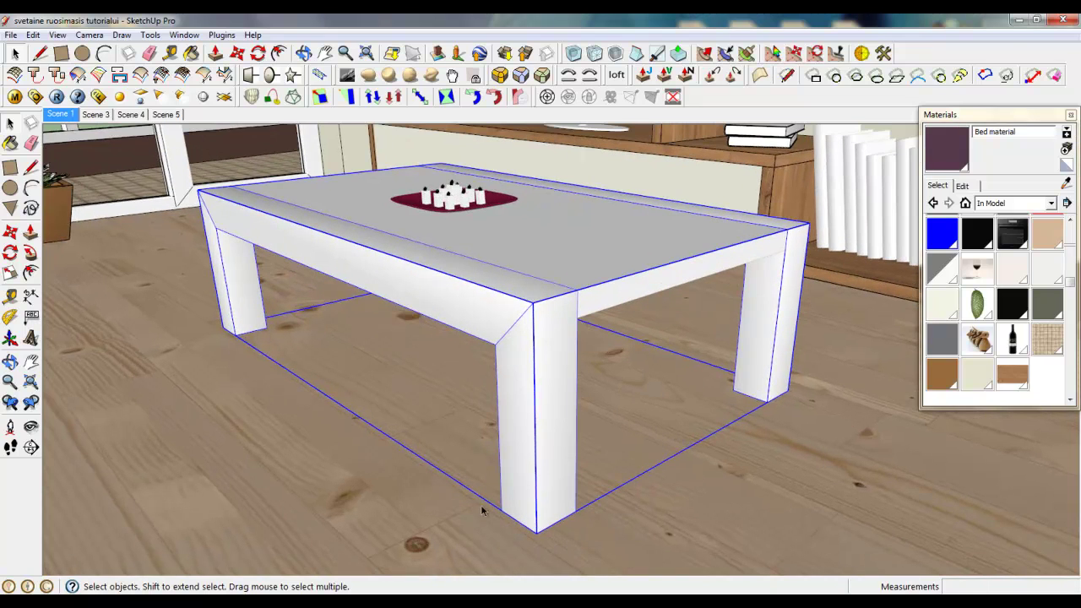
scroll(718, 469, "down", 3)
scroll(584, 433, "up", 5)
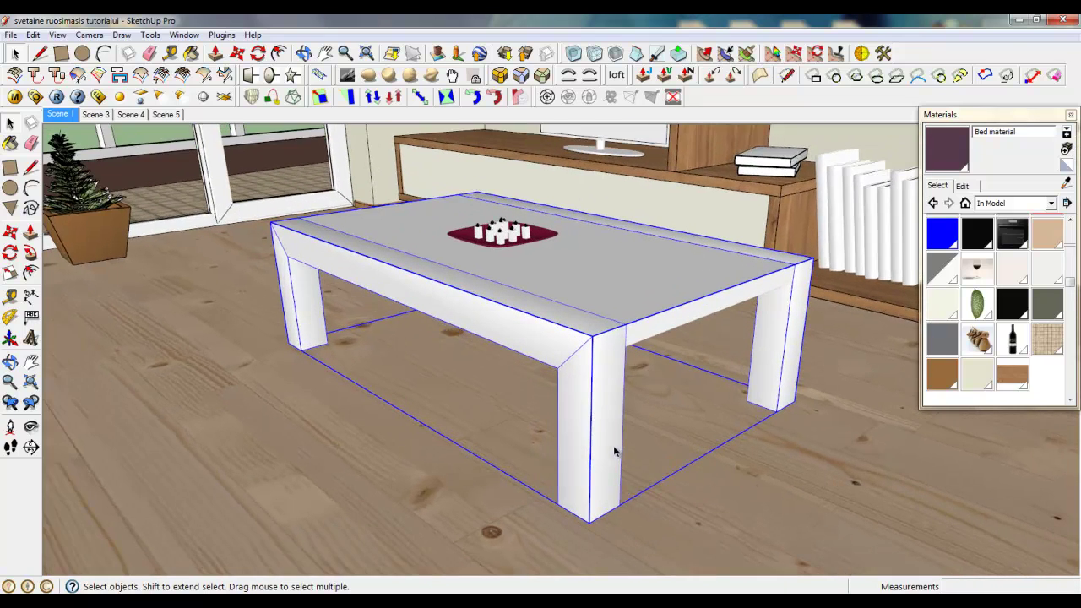
double_click(573, 374)
Select all connected geometry of the coffee table's near leg frame and paint it with Wood dif.
left_click(573, 374)
scroll(639, 375, "down", 2)
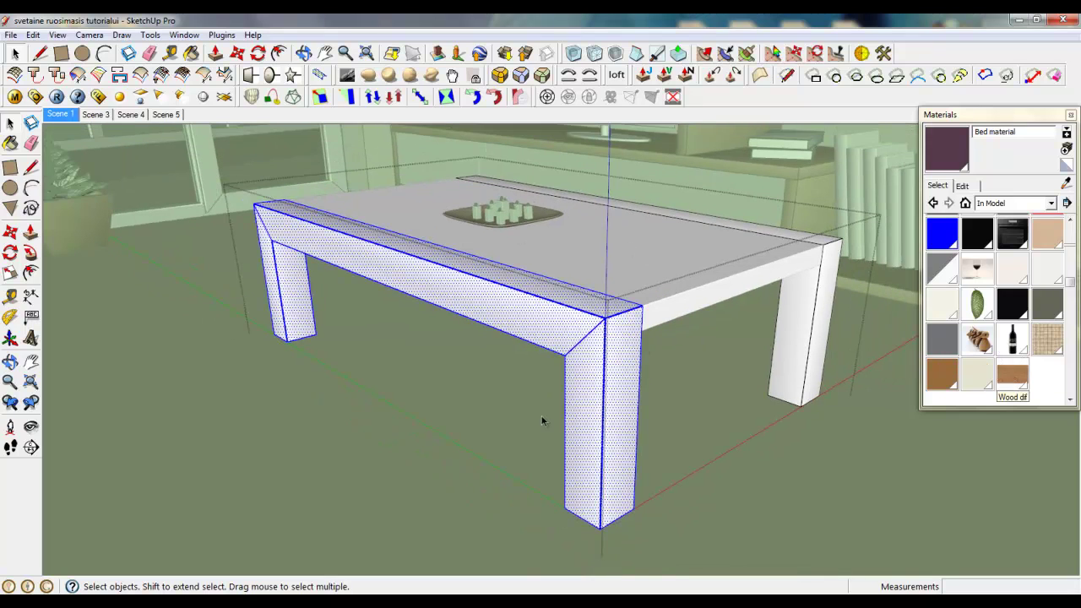
left_click(1013, 374)
left_click(605, 346)
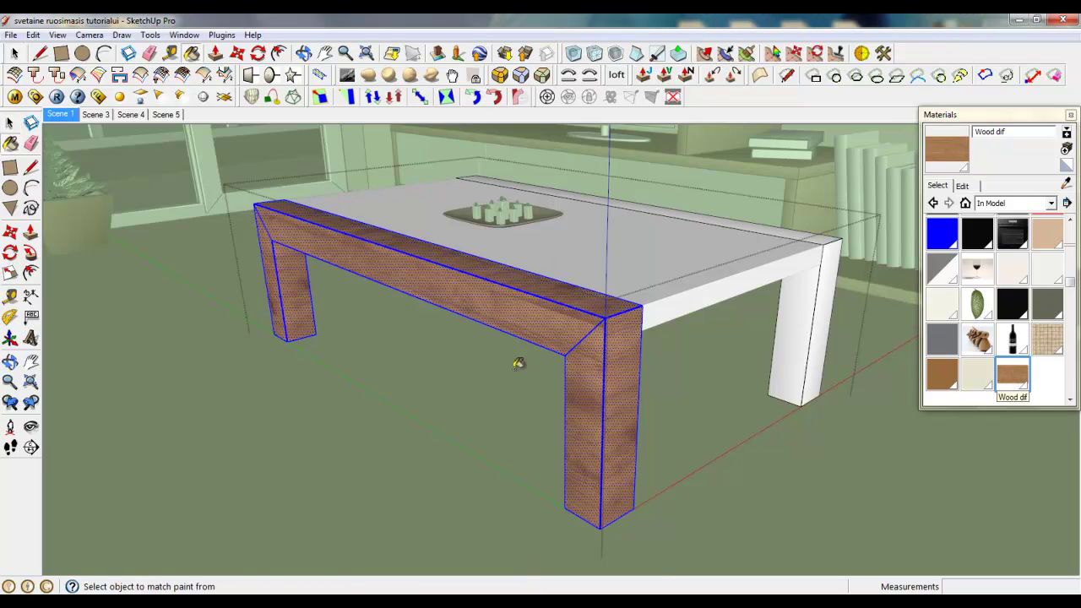
Select the outer side face of the coffee table's near corner leg and turn on hidden geometry display.
mouse_move(519, 363)
middle_mouse_down()
mouse_move(684, 377)
mouse_move(633, 391)
mouse_move(654, 439)
mouse_move(587, 426)
mouse_move(575, 337)
middle_mouse_up()
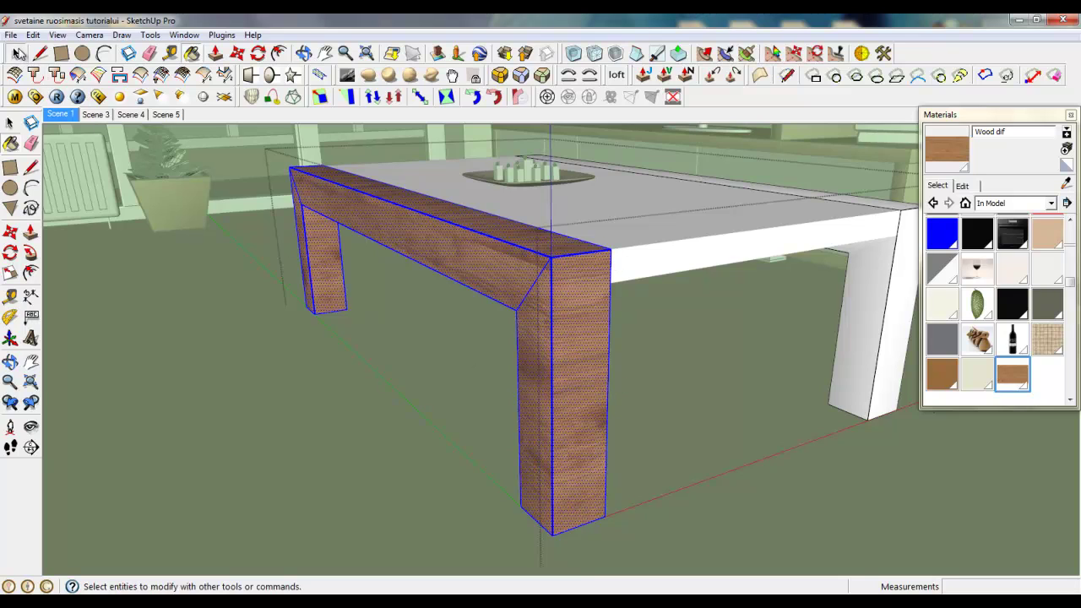
left_click(14, 53)
scroll(598, 301, "down", 1)
left_click(598, 301)
scroll(595, 307, "up", 1)
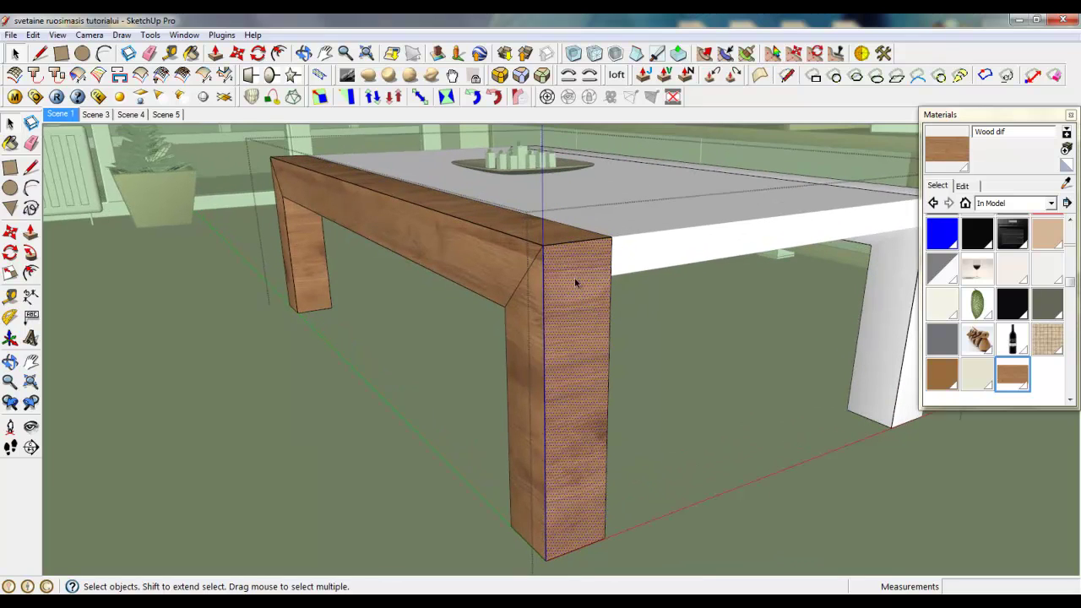
left_click(57, 35)
left_click(94, 85)
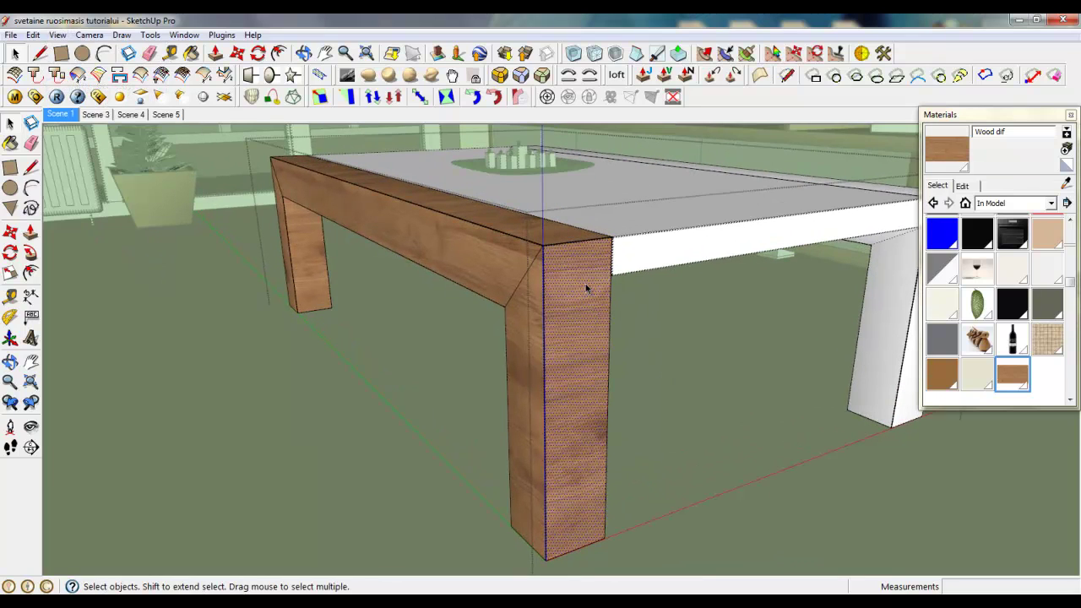
Rotate the Wood dif texture on the selected leg face so its grain runs vertically along the leg.
right_click(576, 258)
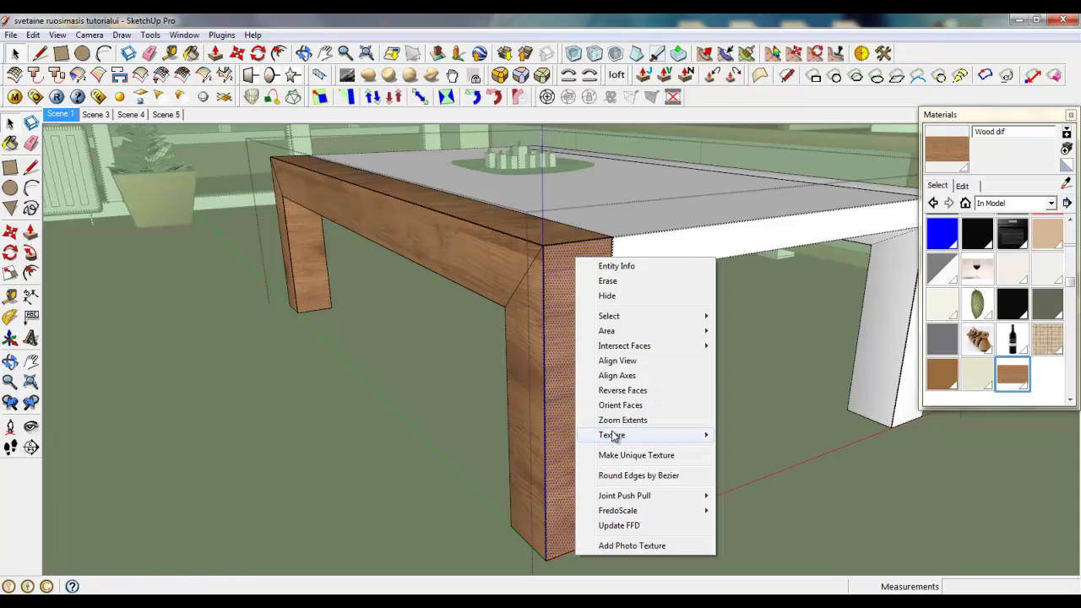
mouse_move(613, 435)
left_click(755, 435)
right_click(581, 302)
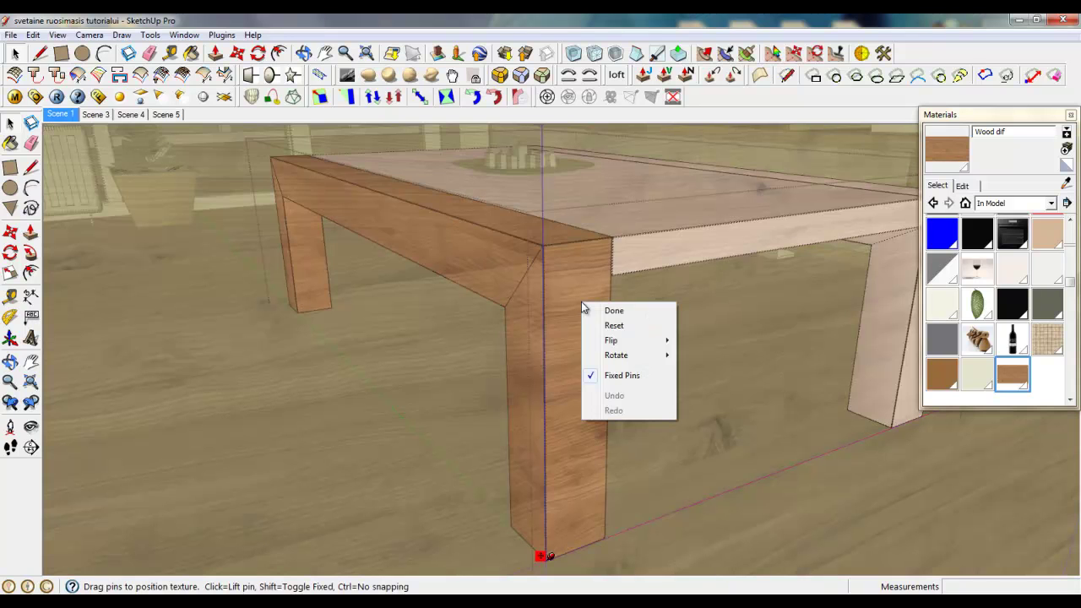
mouse_move(625, 354)
left_click(701, 358)
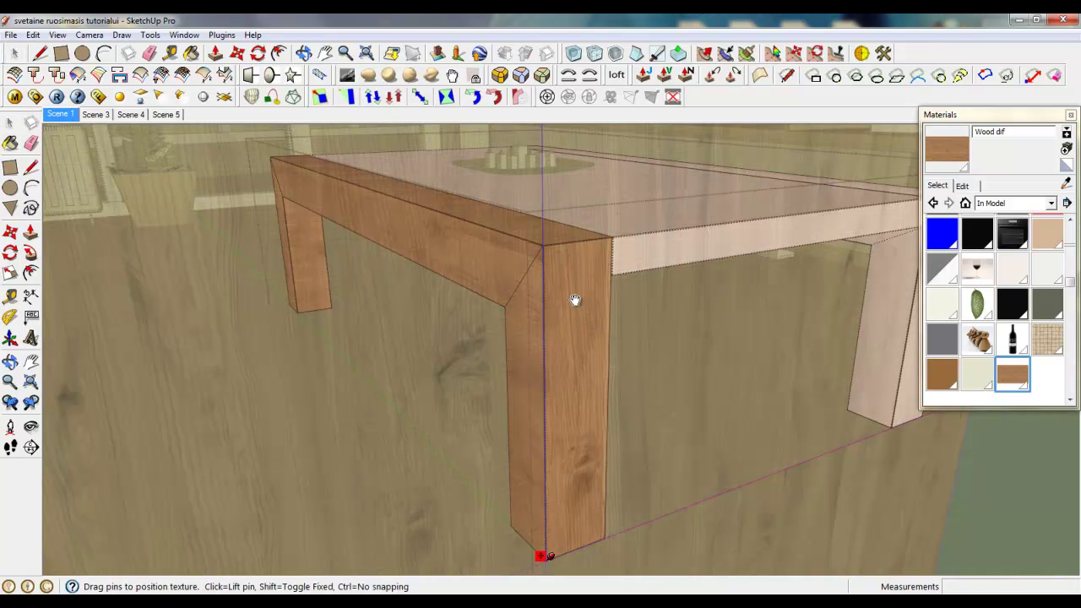
right_click(575, 300)
left_click(599, 309)
middle_click_drag(599, 309, 680, 357)
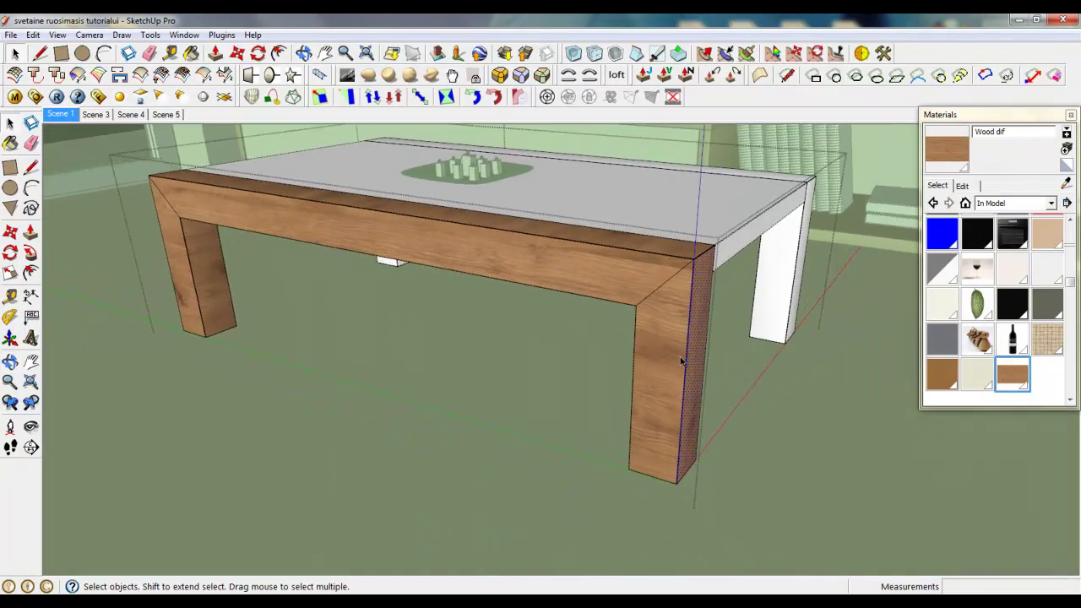
Compare the Wood dif grain on the near corner leg's front face and the adjoining rail at their mitred joint.
scroll(680, 357, "up", 3)
scroll(655, 352, "down", 3)
scroll(671, 233, "up", 4)
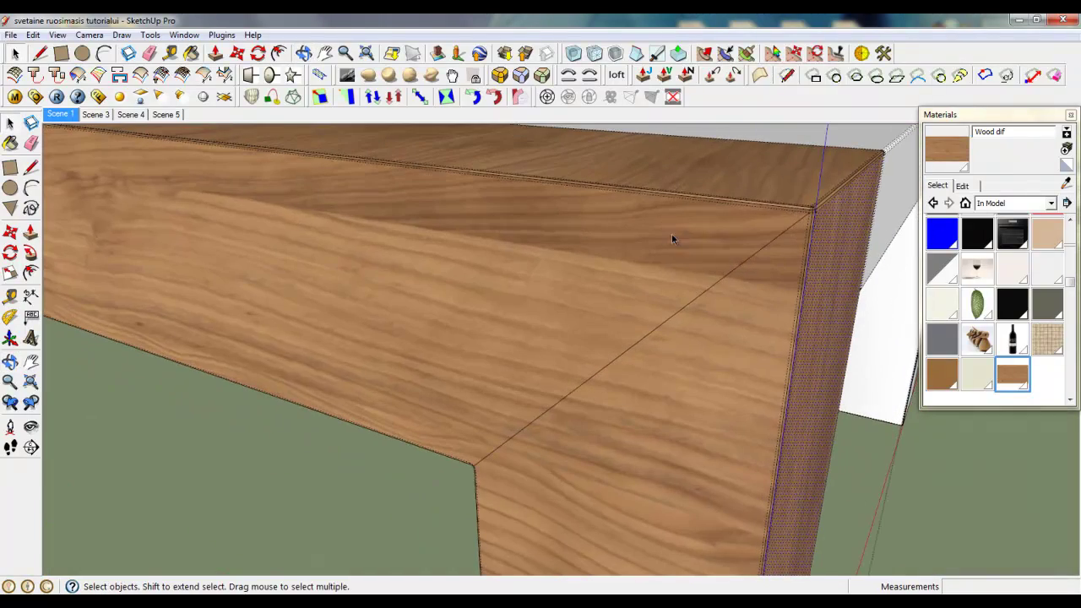
left_click(674, 247)
left_click(709, 315)
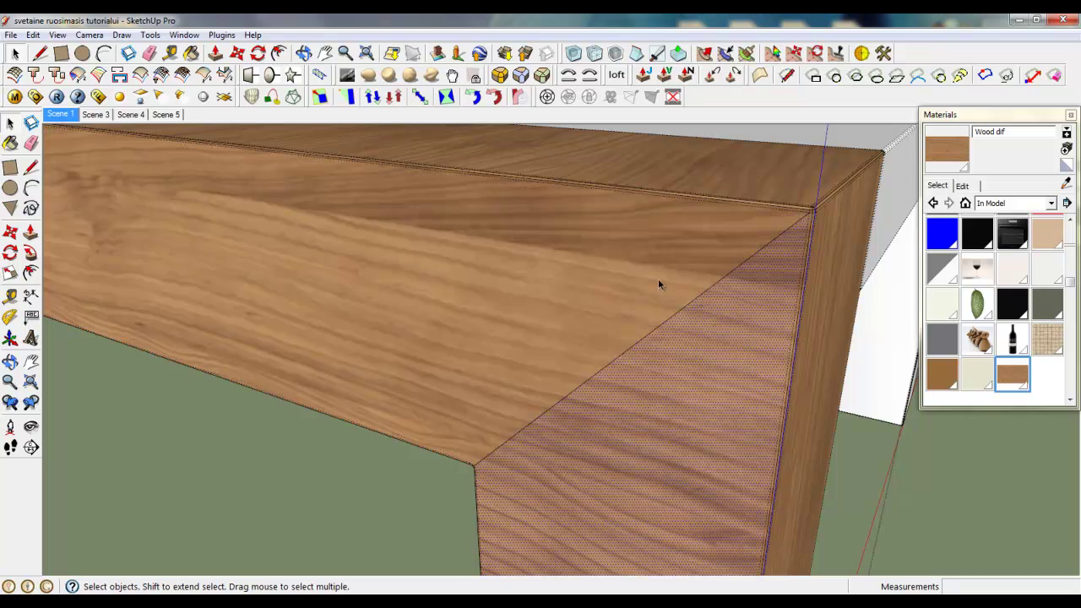
left_click(658, 280)
left_click(694, 334)
left_click(647, 292)
left_click(665, 334)
scroll(586, 250, "down", 5)
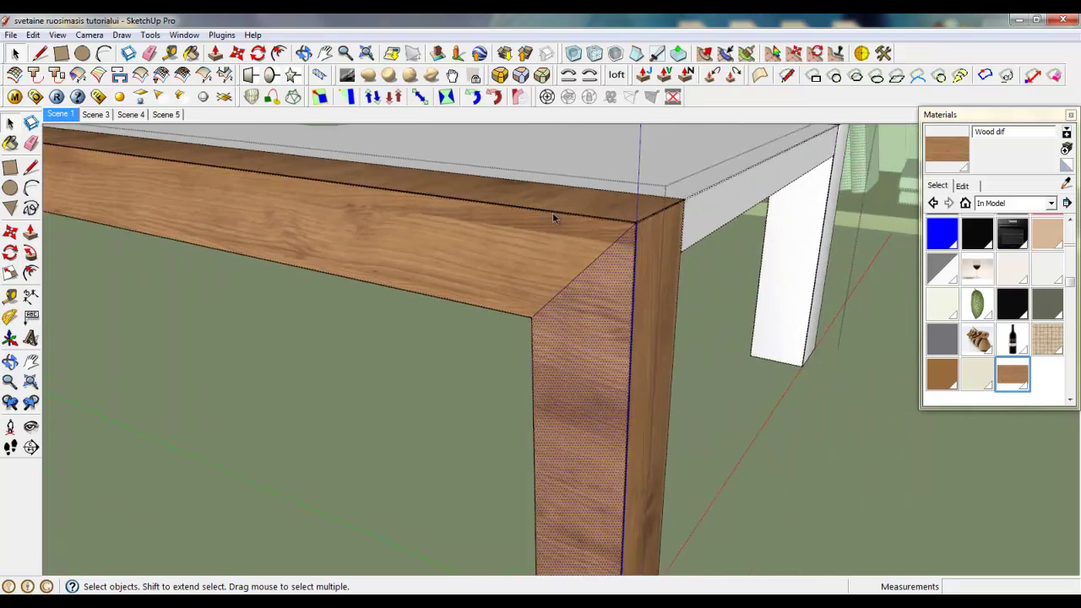
Sample the vertically grained Wood dif texture from the near leg and paint the leg's grey inner face with it.
left_click(1065, 184)
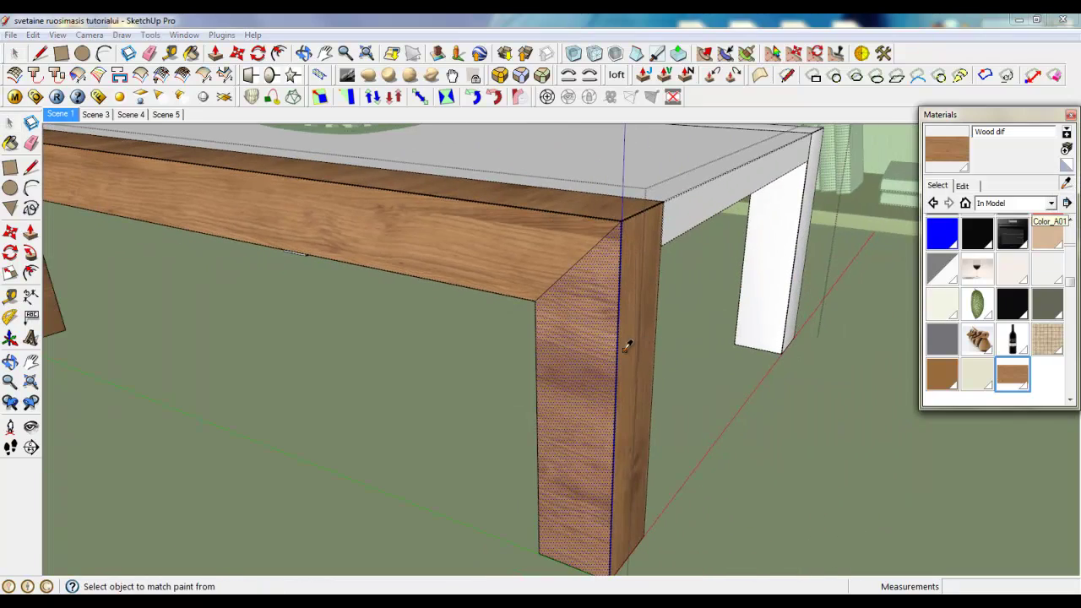
scroll(614, 341, "down", 3)
middle_click_drag(611, 353, 271, 313)
scroll(422, 319, "up", 3)
left_click(429, 174)
scroll(473, 275, "up", 3)
scroll(473, 274, "up", 5)
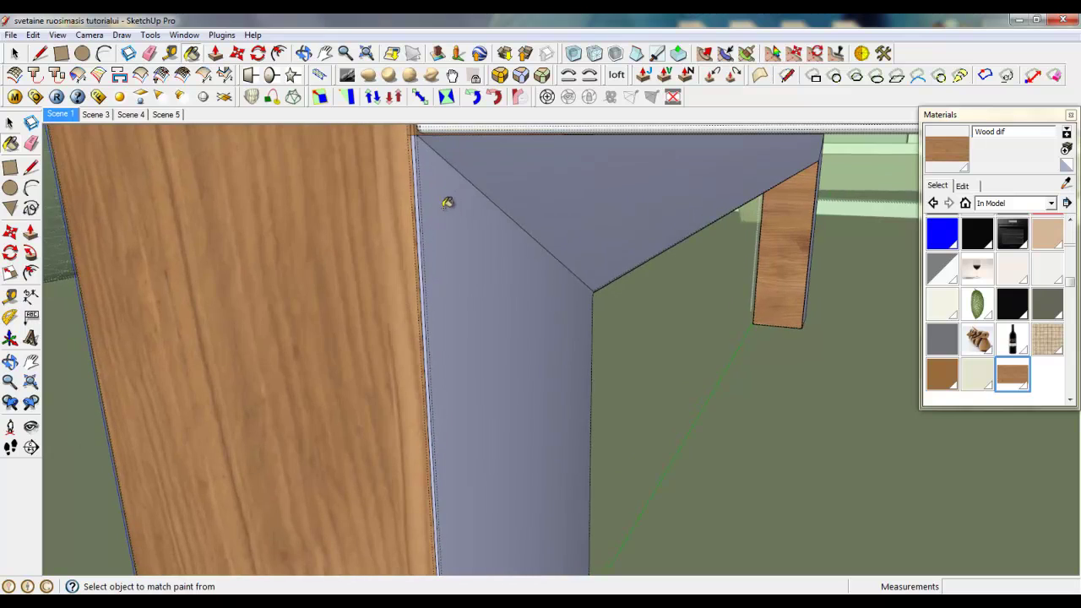
left_click(475, 212)
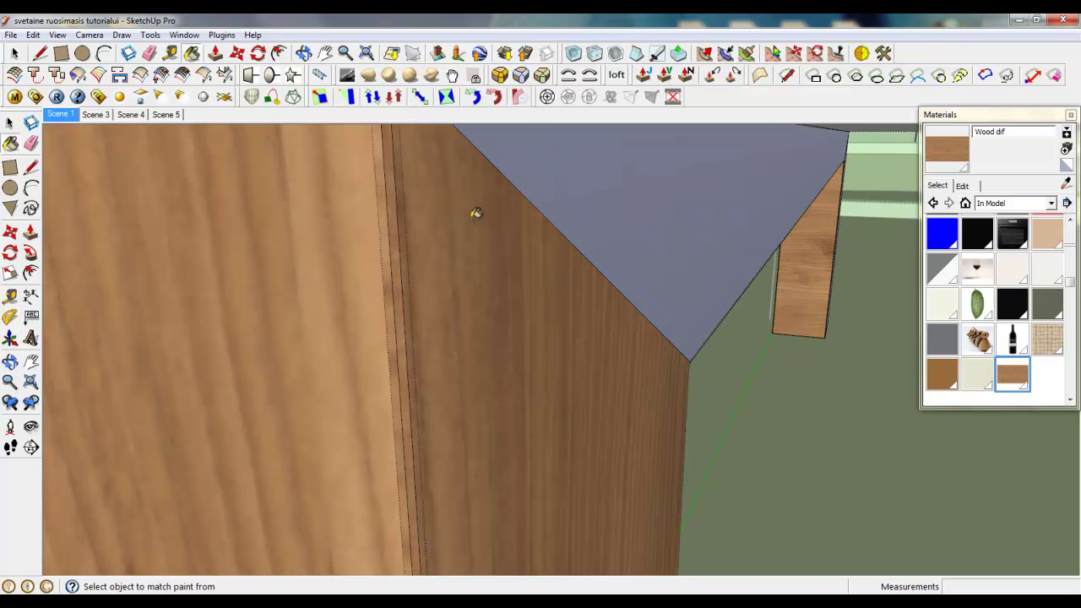
scroll(430, 208, "down", 4)
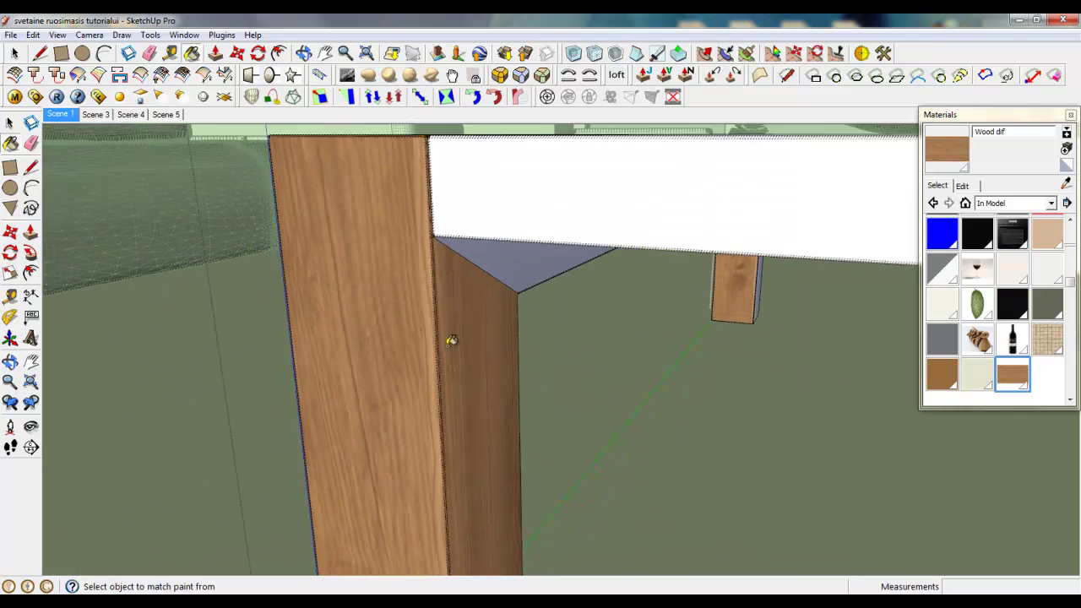
Paint the same vertical-grain Wood dif onto the frame's other leg, covering its thin corner strips and front face.
middle_click_drag(451, 338, 756, 299)
scroll(707, 265, "up", 4)
scroll(697, 302, "up", 3)
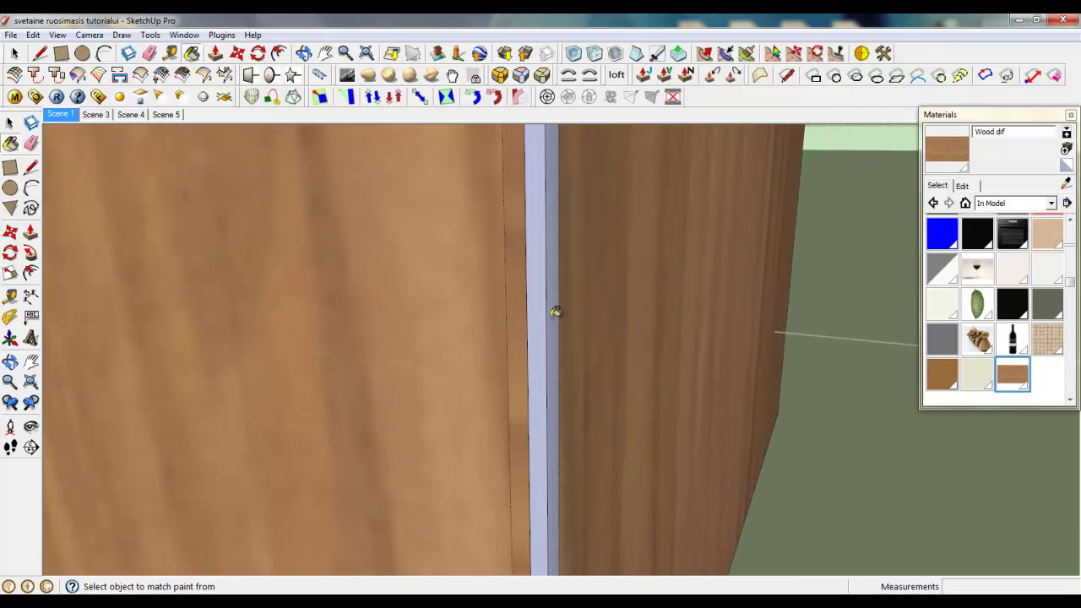
mouse_move(555, 313)
middle_mouse_down()
mouse_move(478, 394)
mouse_move(140, 437)
mouse_move(404, 423)
middle_mouse_up()
scroll(404, 423, "down", 3)
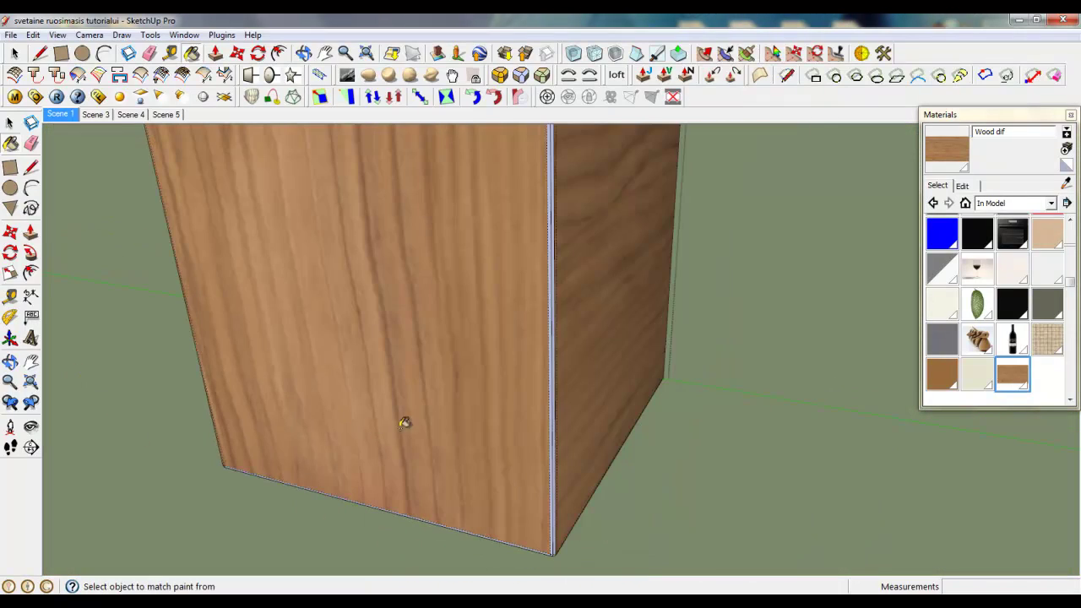
scroll(542, 393, "up", 1)
middle_click_drag(572, 381, 548, 429)
left_click(532, 439)
scroll(498, 451, "down", 3)
middle_click_drag(490, 464, 321, 473)
scroll(321, 473, "down", 3)
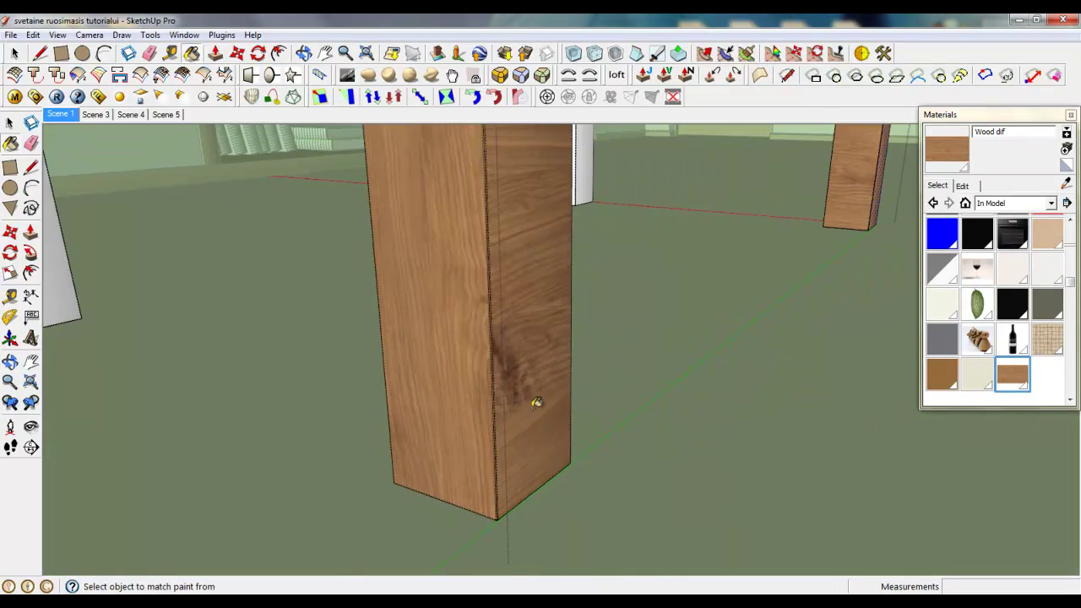
left_click(538, 402)
Select all connected geometry of the coffee table's top slab and paint it with Kitchen white.
scroll(541, 403, "down", 1)
scroll(704, 379, "down", 5)
middle_click_drag(674, 263, 184, 253)
scroll(184, 254, "down", 5)
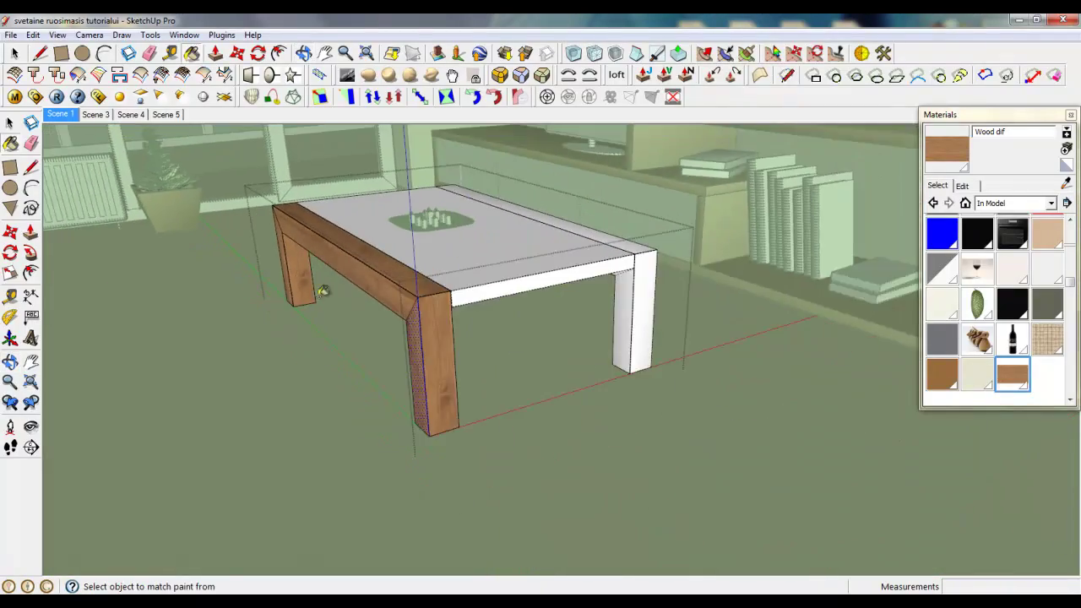
mouse_move(321, 290)
middle_mouse_down()
mouse_move(417, 345)
mouse_move(589, 355)
mouse_move(463, 360)
mouse_move(469, 317)
middle_mouse_up()
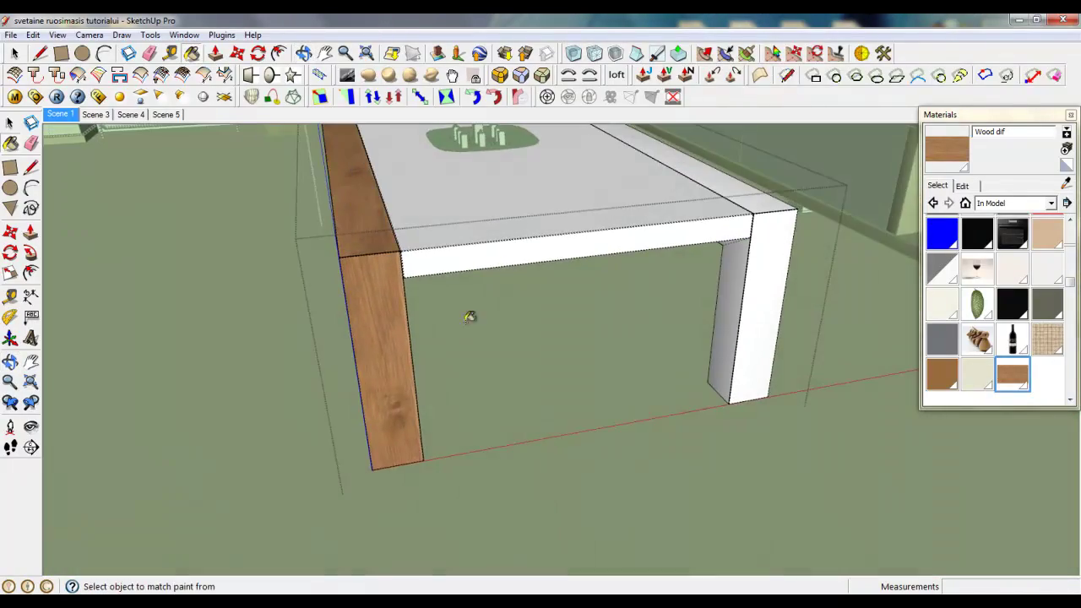
middle_click_drag(823, 397, 510, 253)
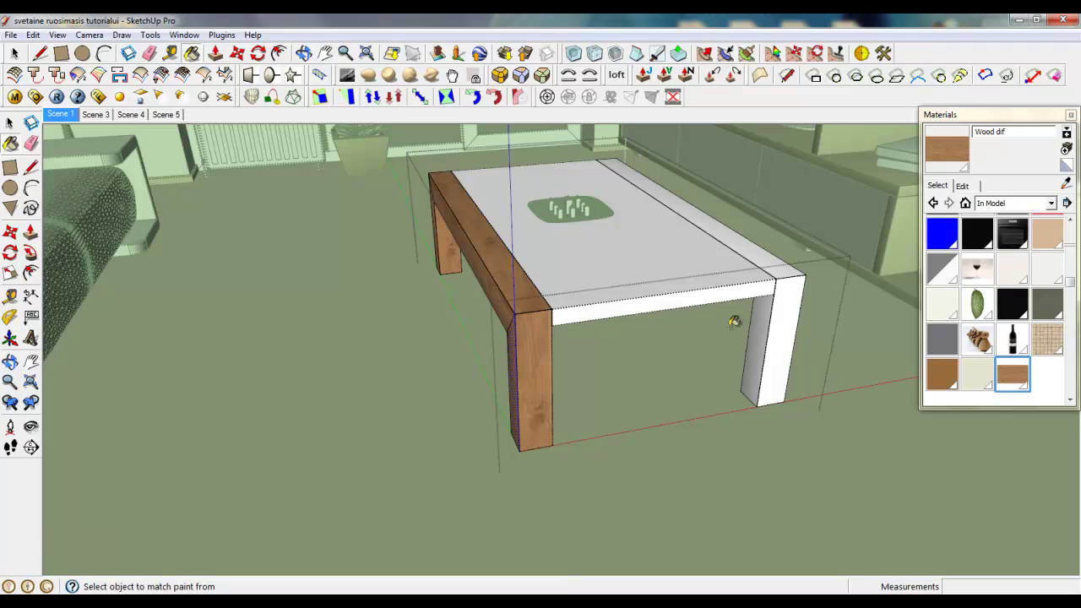
left_click(12, 53)
triple_click(647, 285)
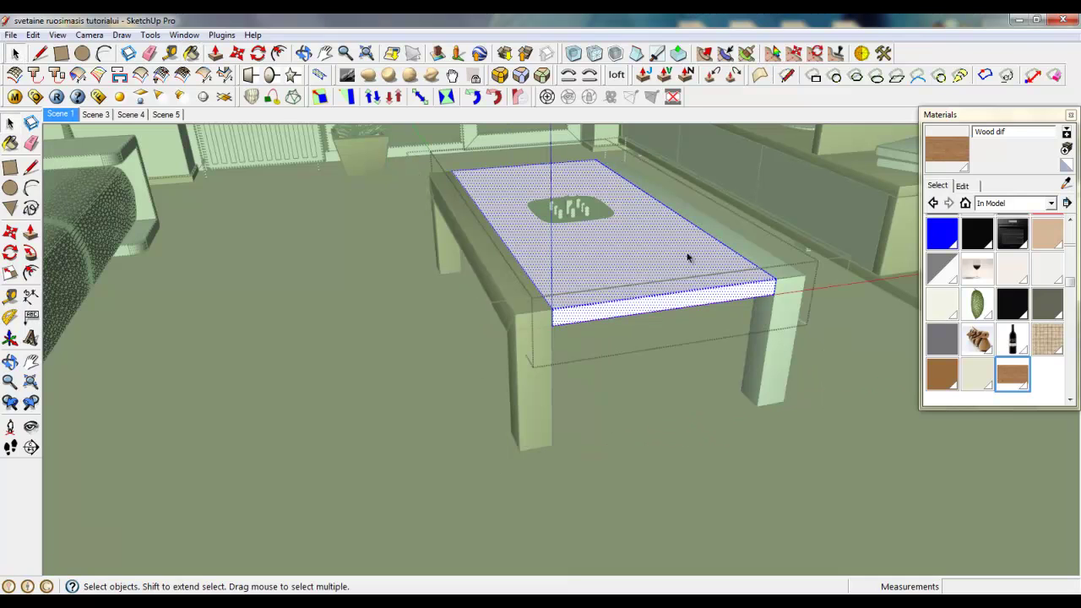
scroll(732, 449, "up", 3)
scroll(731, 448, "down", 2)
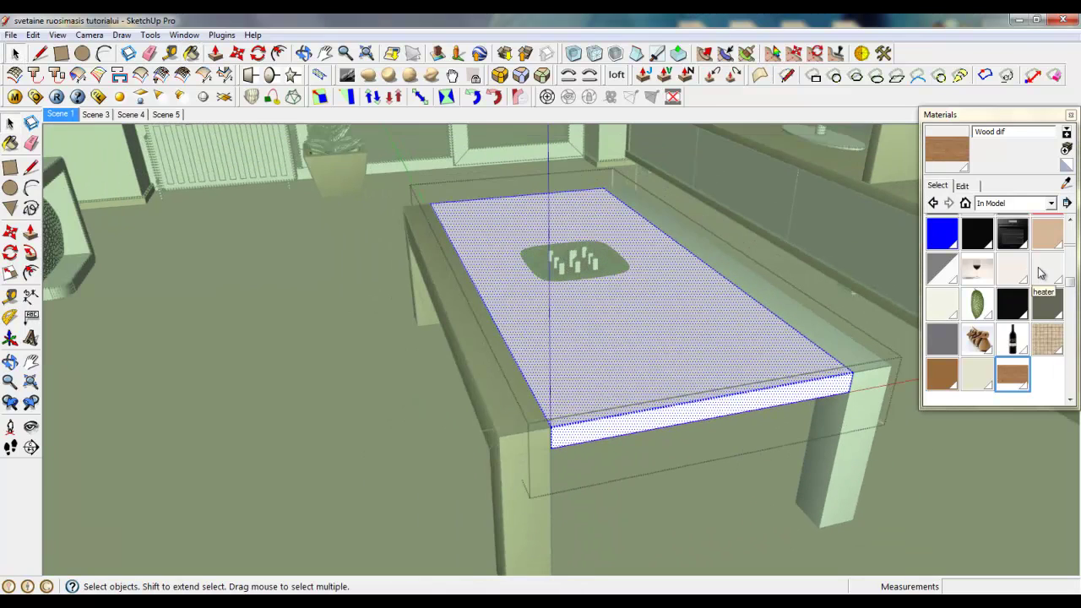
scroll(1068, 290, "up", 2)
left_click(942, 326)
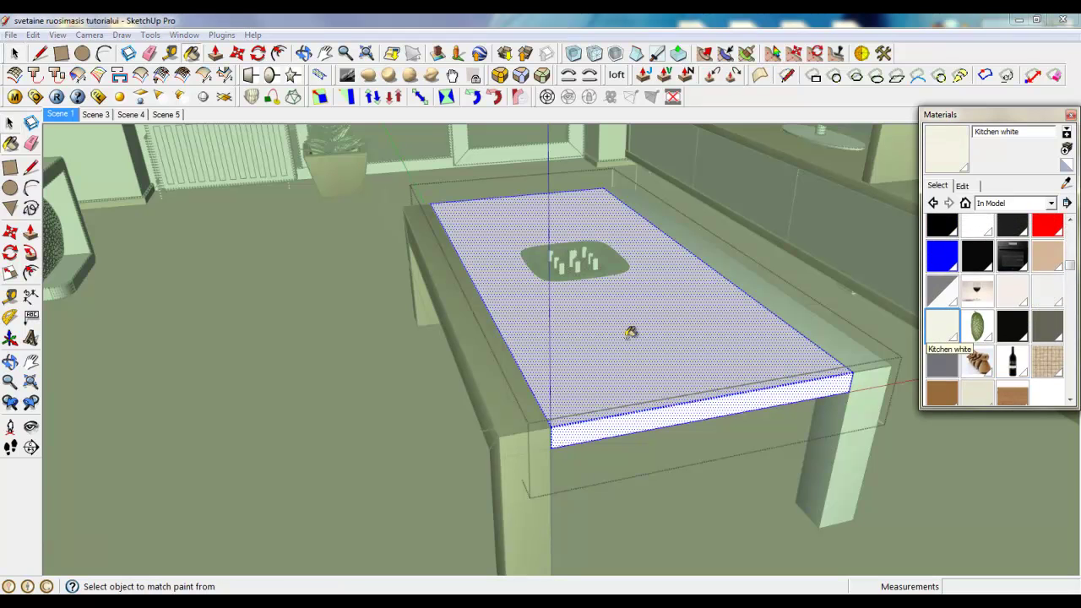
left_click(14, 54)
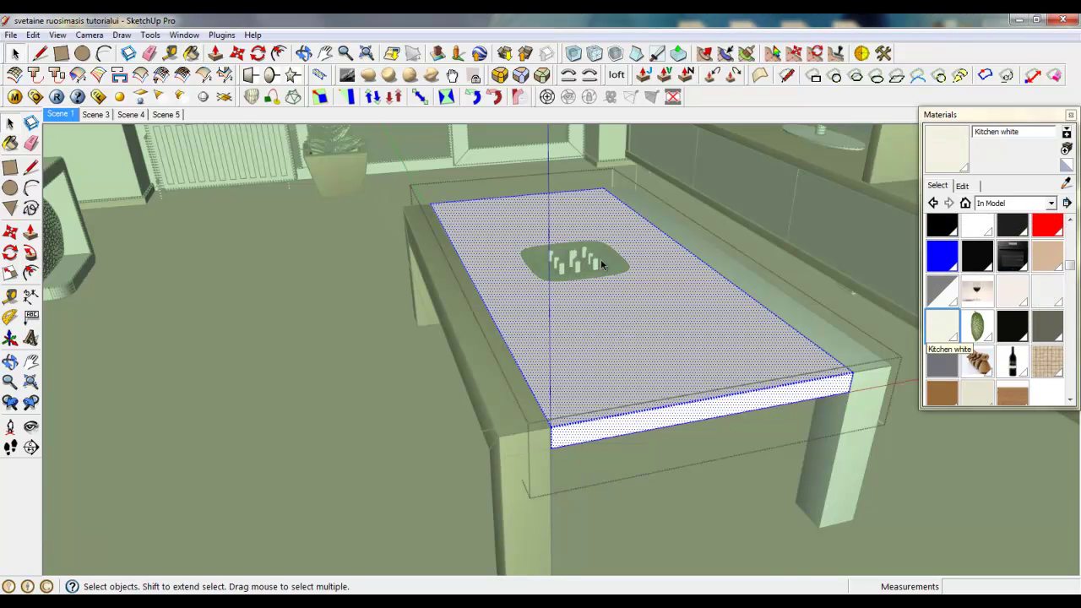
Close the tabletop and coffee table groups and bring the candle tray into close view.
scroll(595, 253, "up", 3)
right_click(718, 174)
left_click(742, 183)
right_click(678, 168)
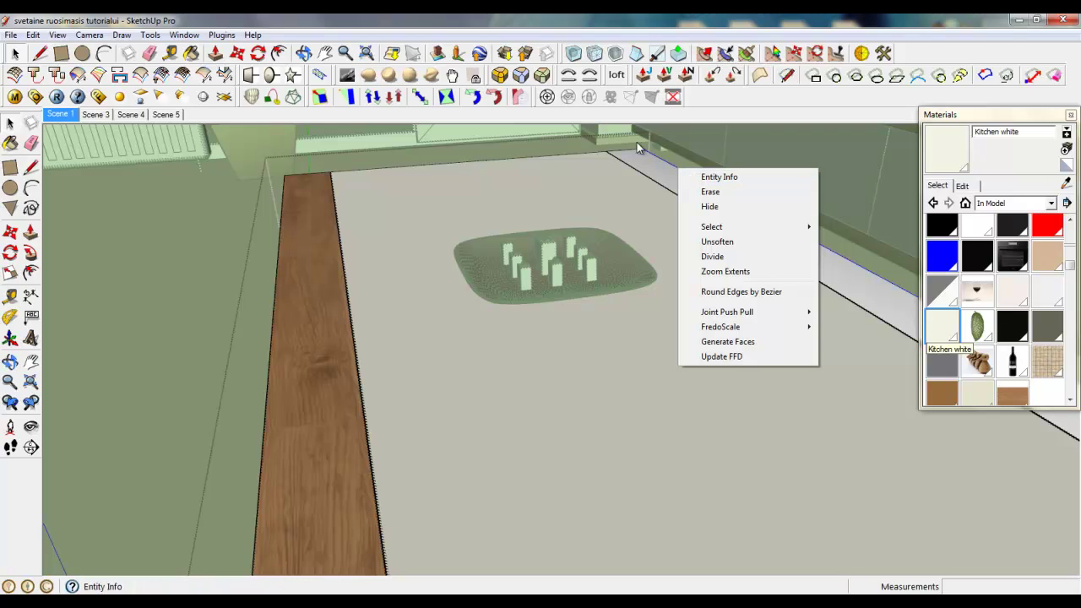
right_click(615, 140)
left_click(655, 144)
scroll(535, 219, "up", 2)
scroll(557, 372, "up", 3)
scroll(559, 371, "up", 2)
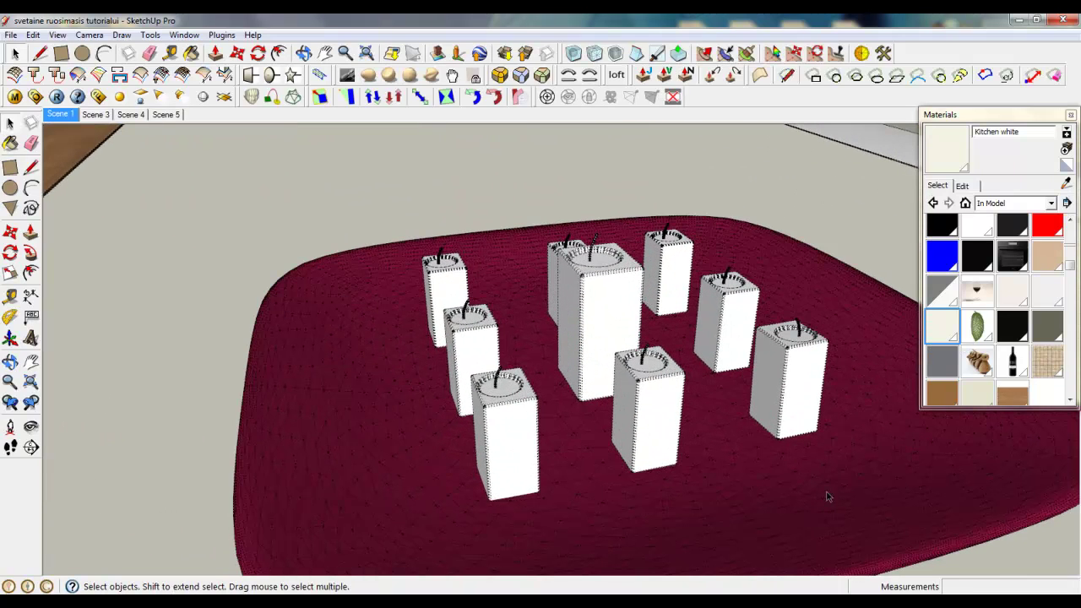
Load the V-Ray material Rubber - White_Translucency.vismat from the material collection's Rubber folder into the scene.
left_click(13, 97)
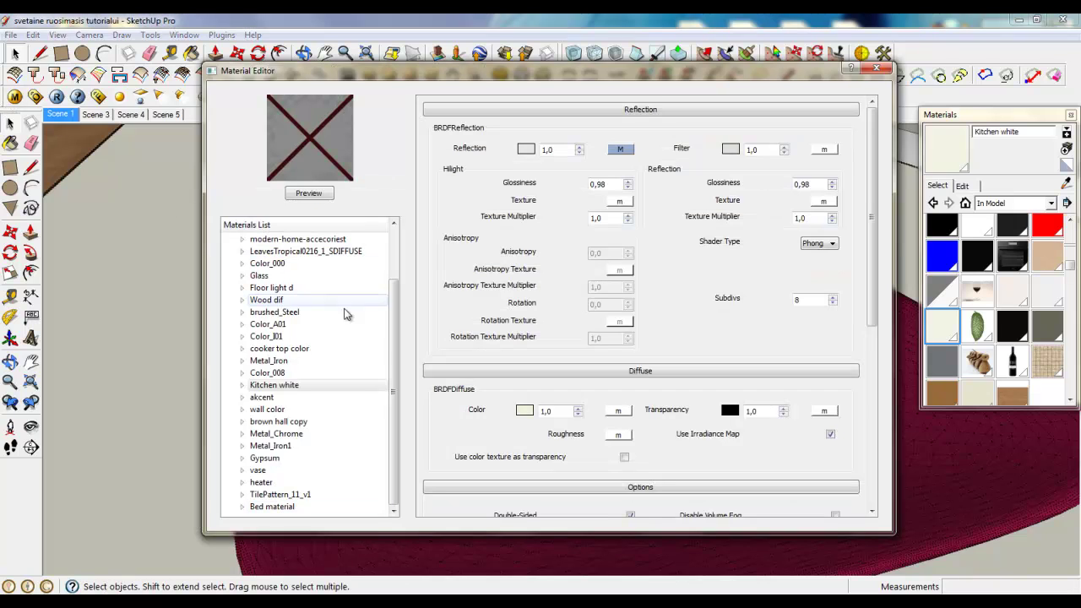
scroll(343, 279, "up", 2)
right_click(277, 239)
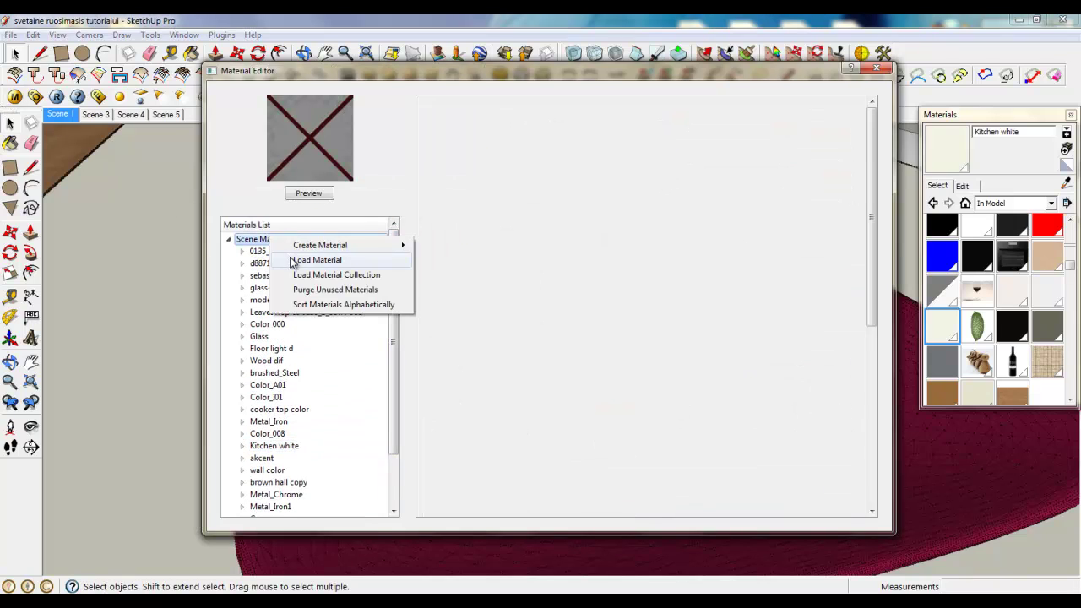
left_click(295, 258)
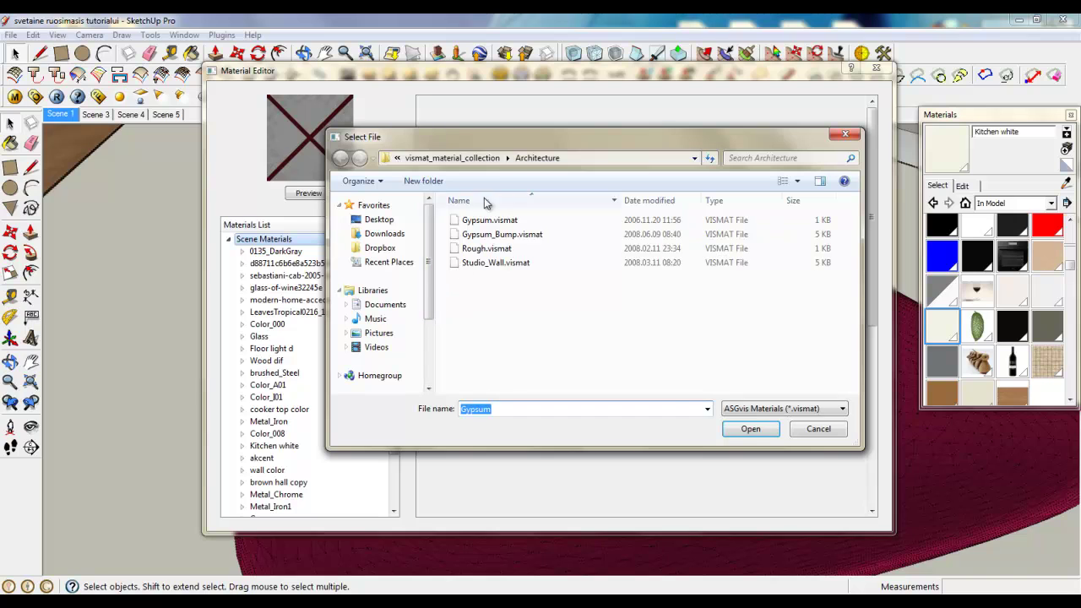
left_click(476, 159)
left_click(475, 388)
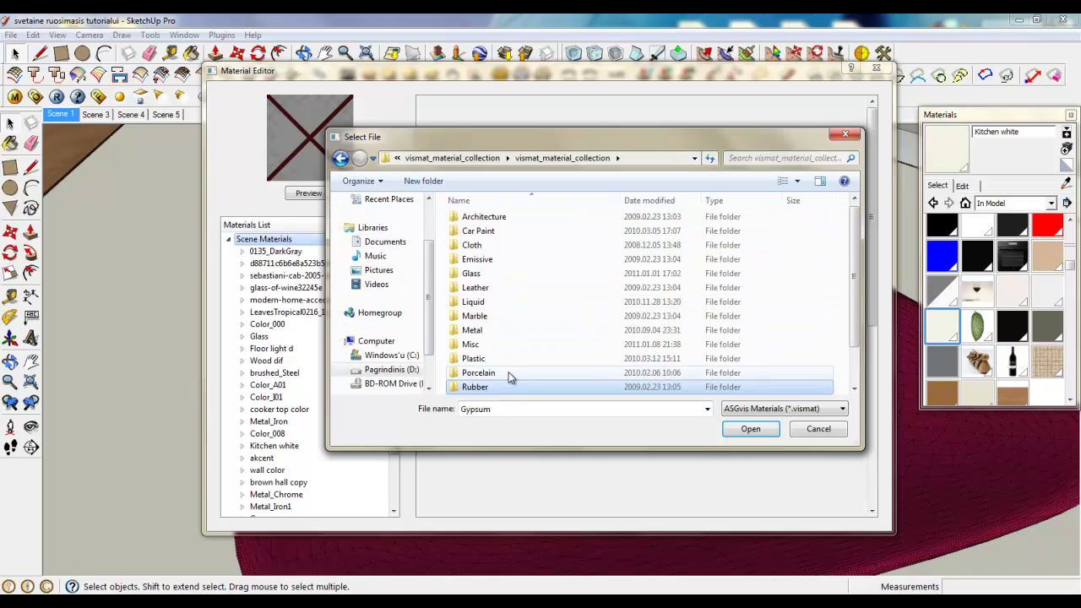
scroll(481, 350, "down", 1)
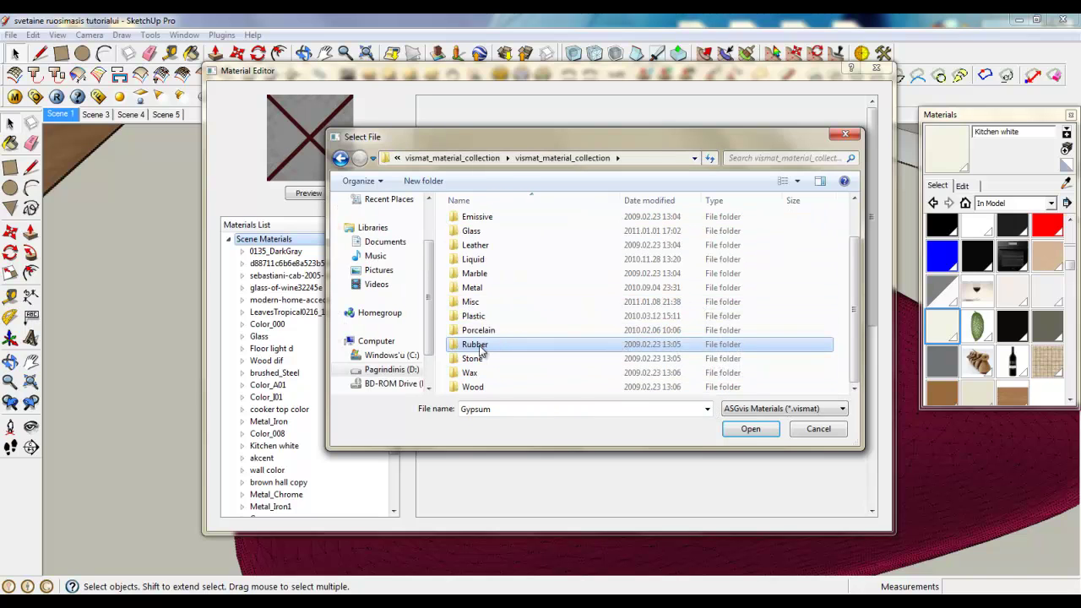
double_click(480, 347)
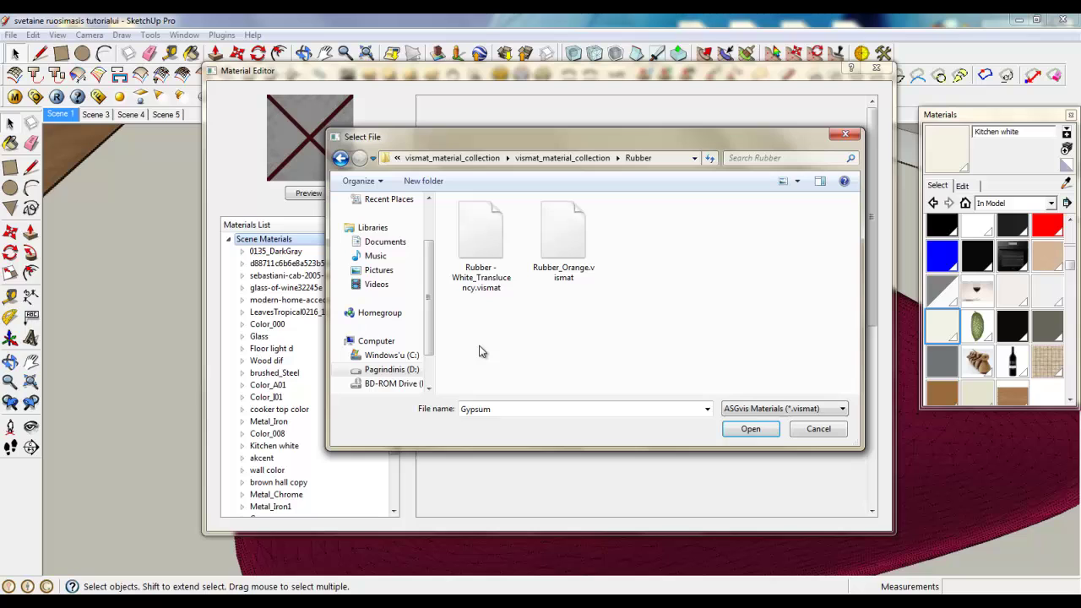
double_click(487, 287)
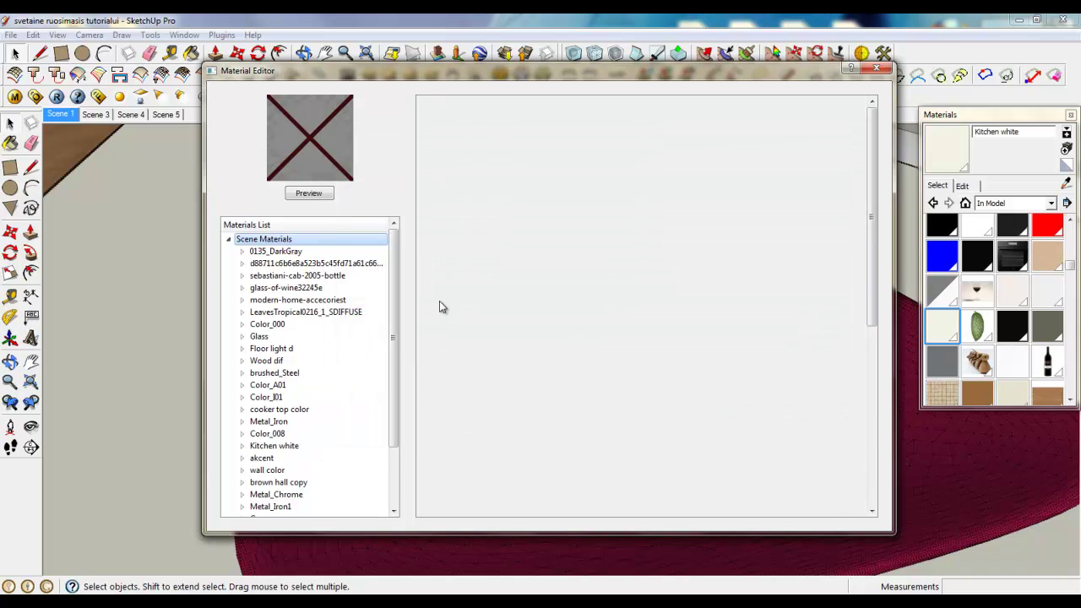
Set the diffuse colour of Rubber_White_Translucency to a pale yellow and close the material editor.
left_click_drag(393, 343, 394, 414)
left_click(300, 507)
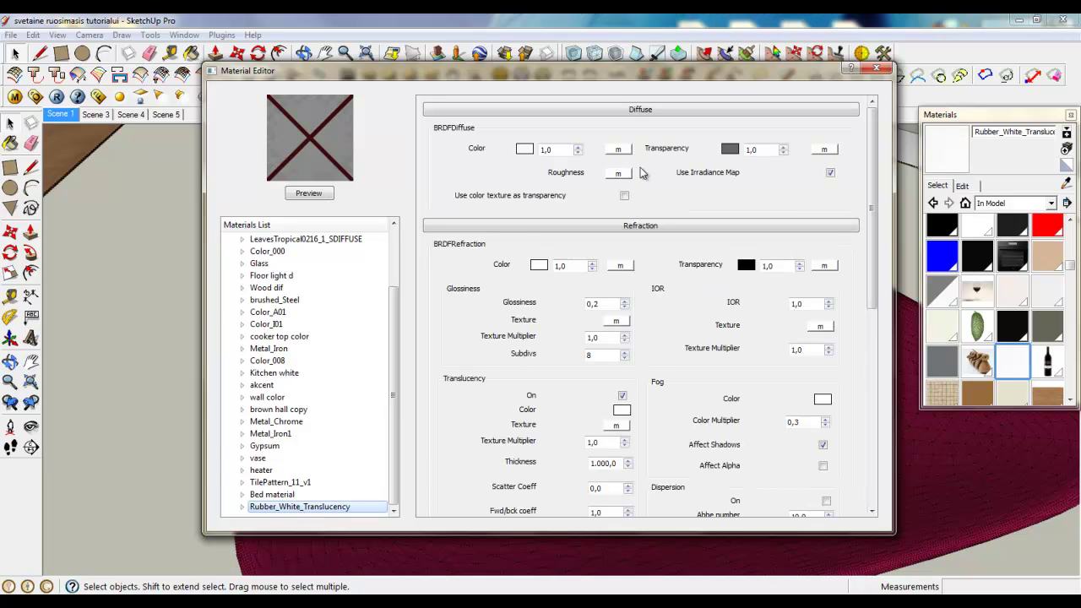
left_click(526, 150)
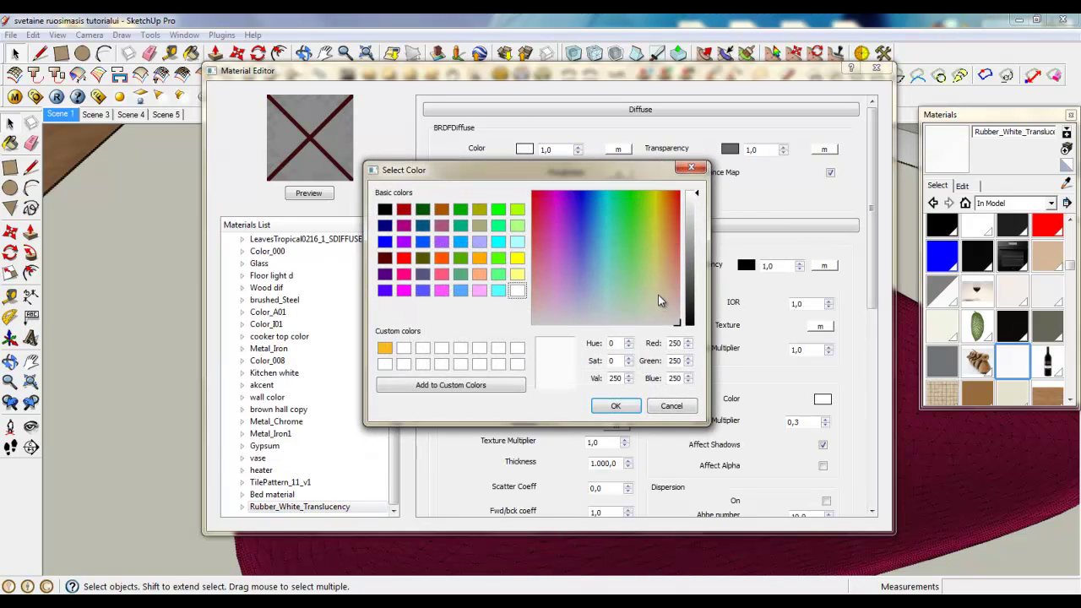
left_click(658, 295)
left_click(615, 406)
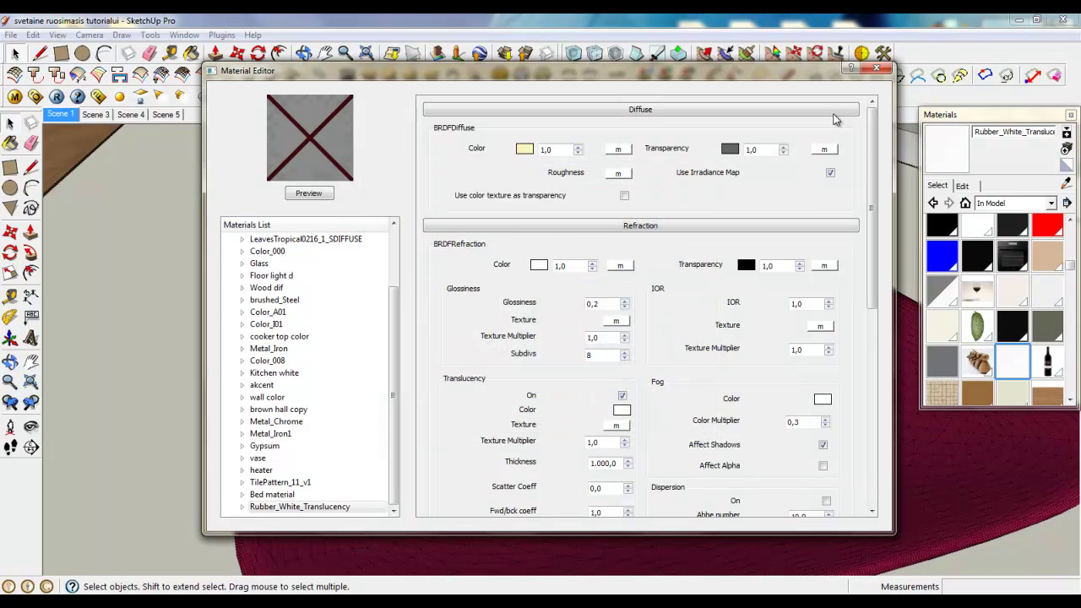
left_click(877, 68)
Paint the candles on the tray with Rubber_White_Translucency and select the candle tray group.
left_click(1014, 363)
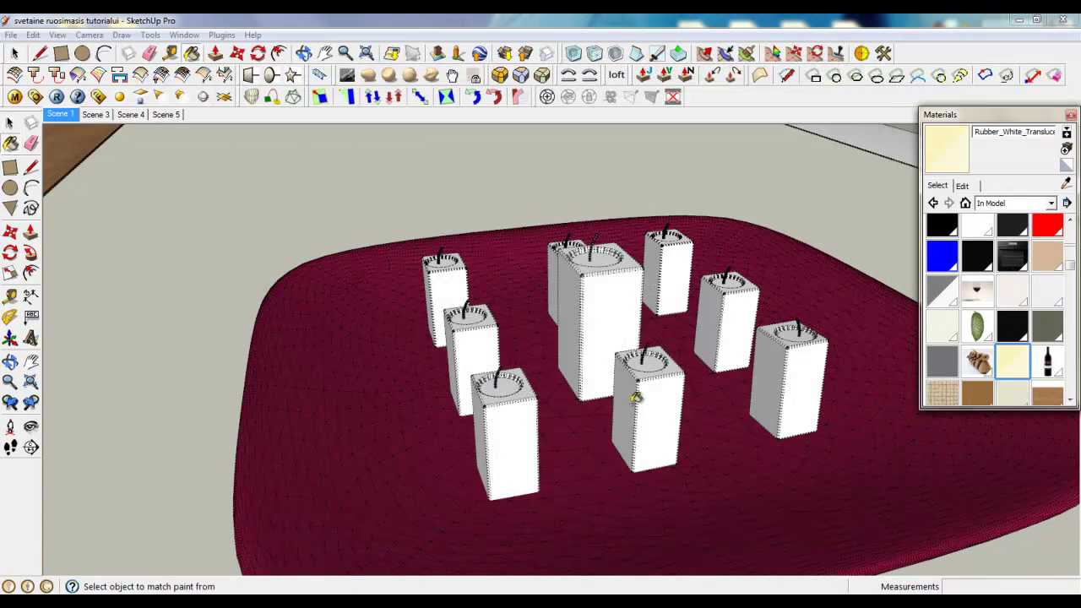
left_click(517, 426)
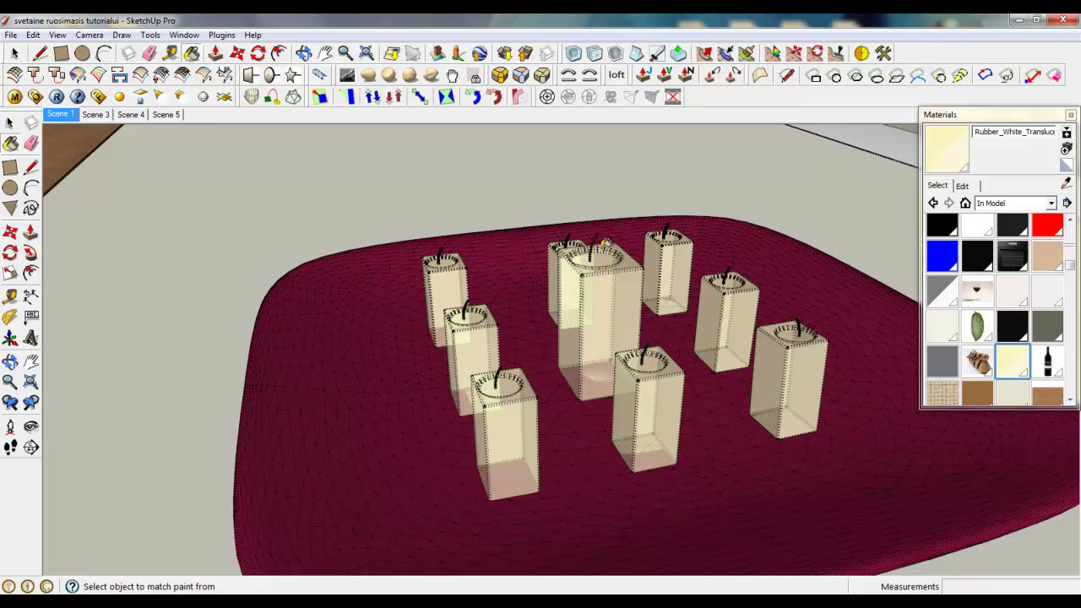
left_click(15, 52)
scroll(554, 363, "down", 5)
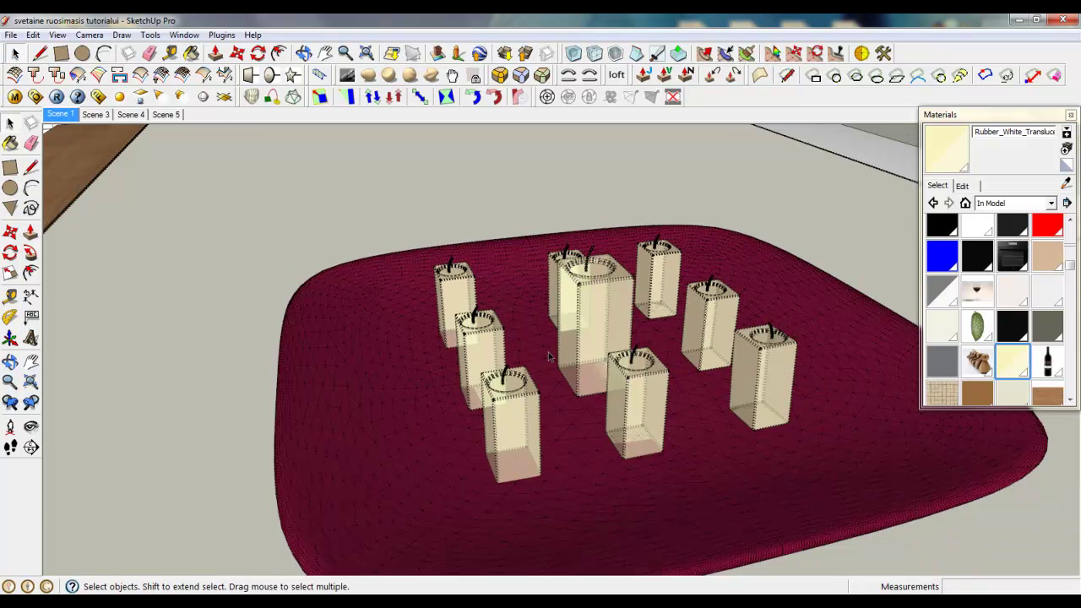
left_click(473, 325)
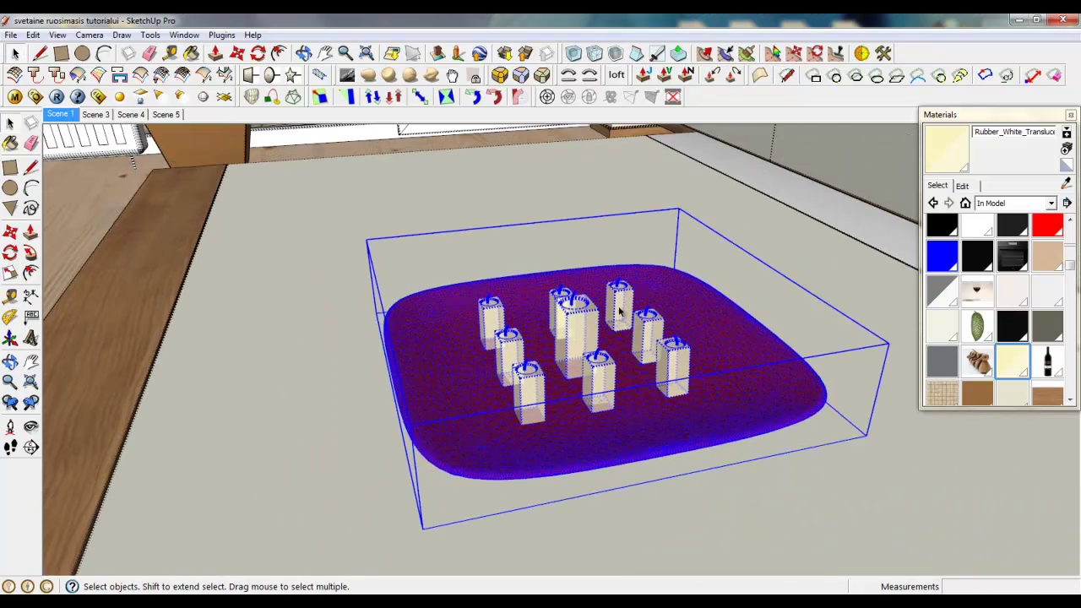
Examine the finished tabletop and the row of unpainted bird figurines on the TV cabinet's upper shelf.
scroll(511, 401, "down", 3)
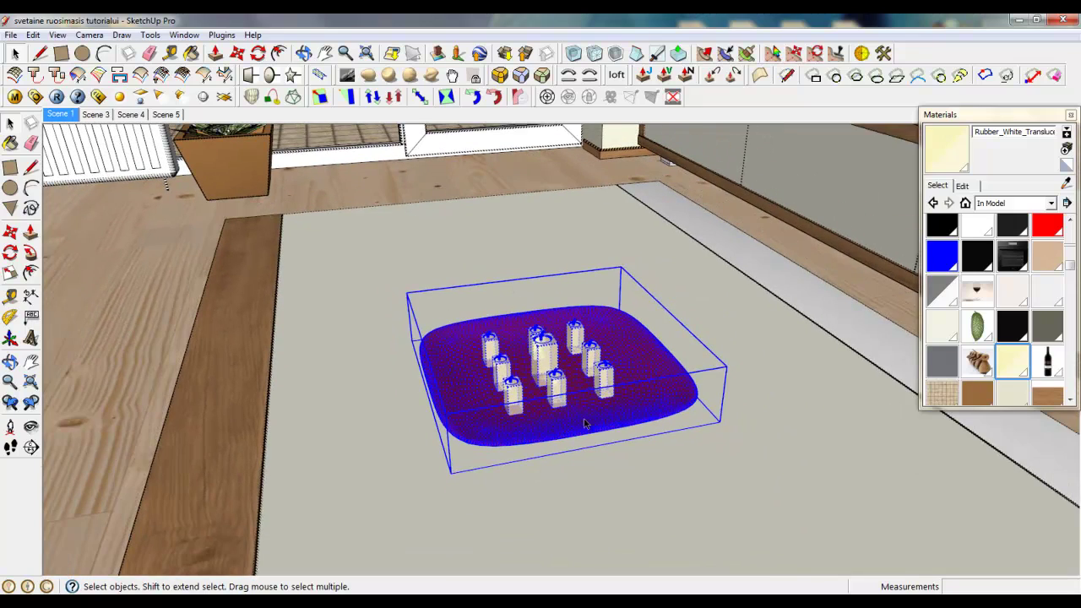
scroll(317, 298, "down", 5)
scroll(756, 528, "up", 1)
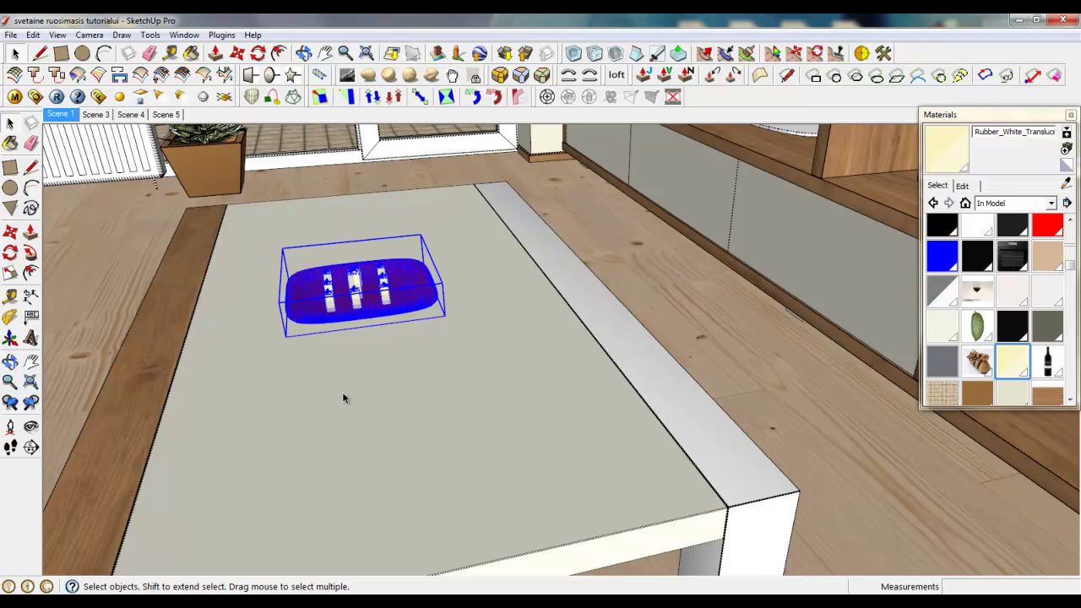
scroll(422, 401, "down", 2)
middle_click_drag(500, 405, 938, 289)
scroll(785, 254, "down", 2)
scroll(760, 224, "up", 4)
middle_click_drag(545, 292, 618, 327)
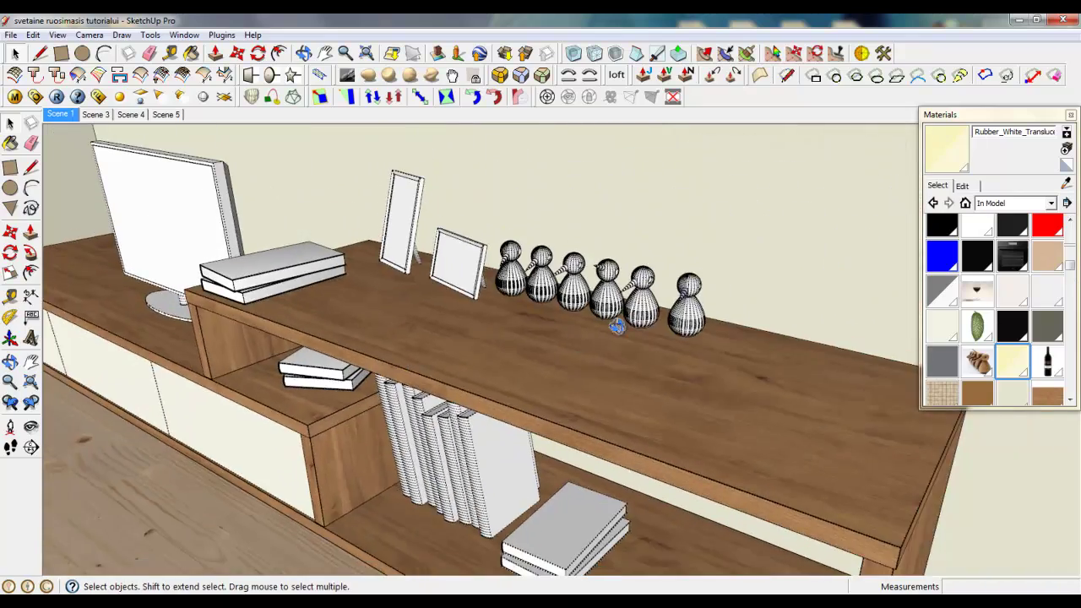
scroll(617, 327, "up", 3)
scroll(611, 374, "up", 2)
middle_click_drag(611, 374, 592, 476)
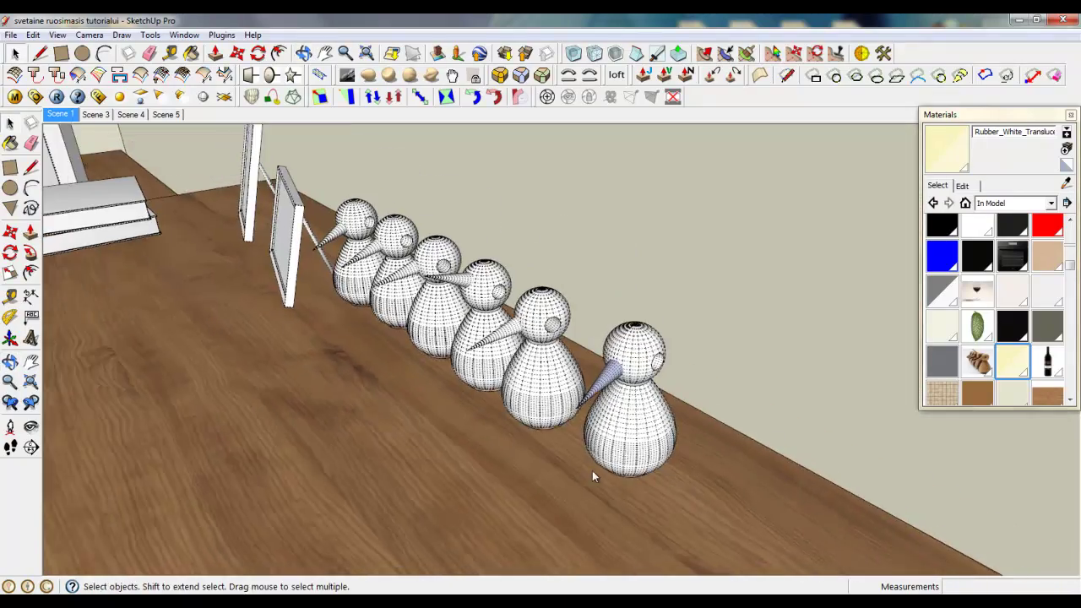
Turn off hidden geometry, open the front bird figurine for editing and select its body.
scroll(596, 469, "up", 4)
left_click(58, 34)
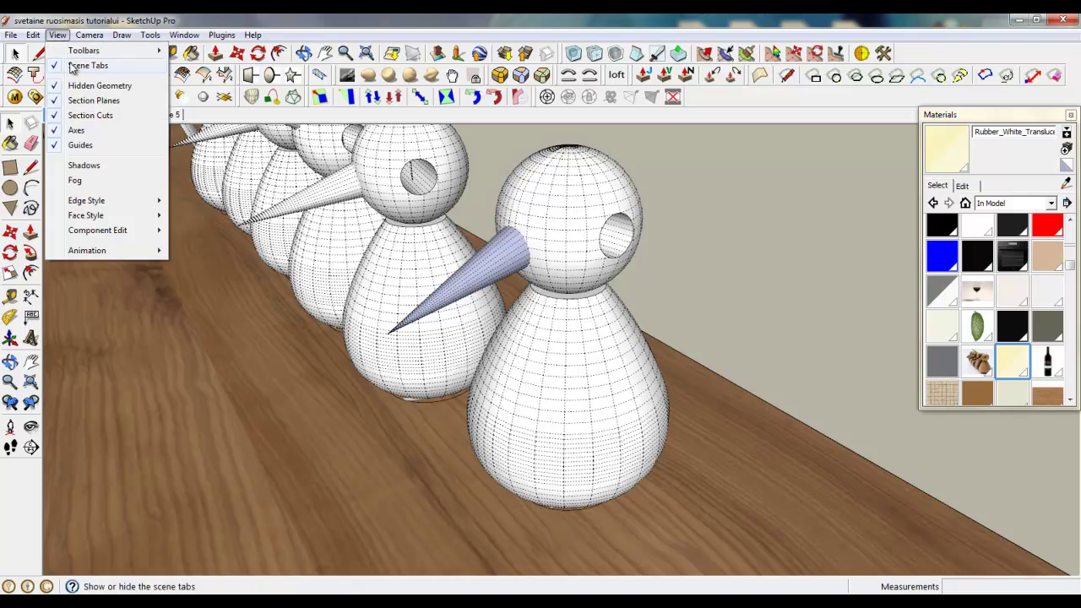
left_click(100, 86)
double_click(556, 382)
left_click(555, 383)
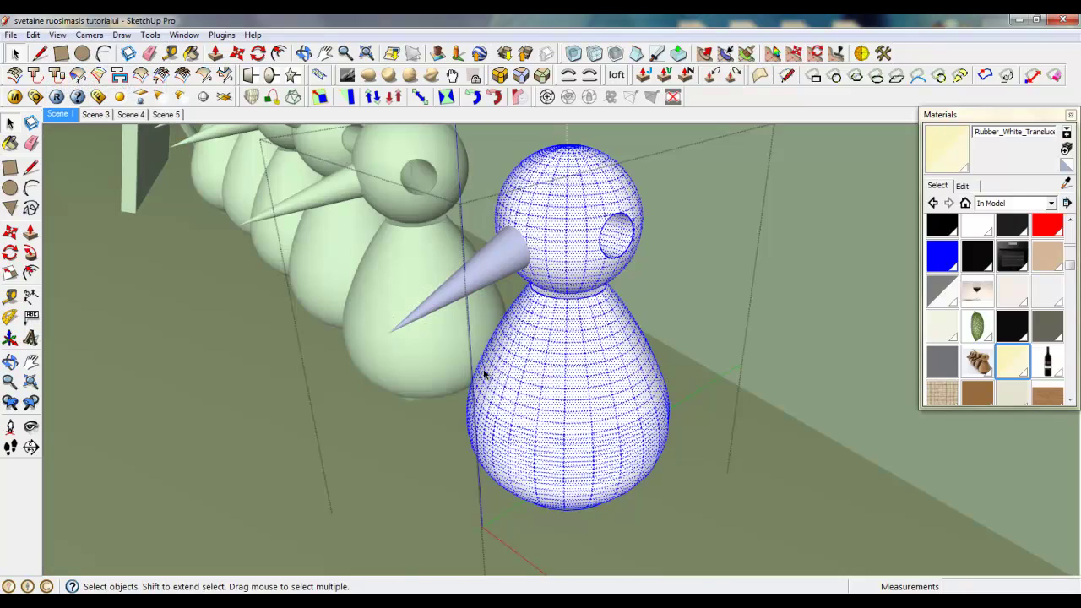
Import the light wood image from the Textures folder as a texture and place it on a face of the figurine's body.
scroll(684, 475, "down", 3)
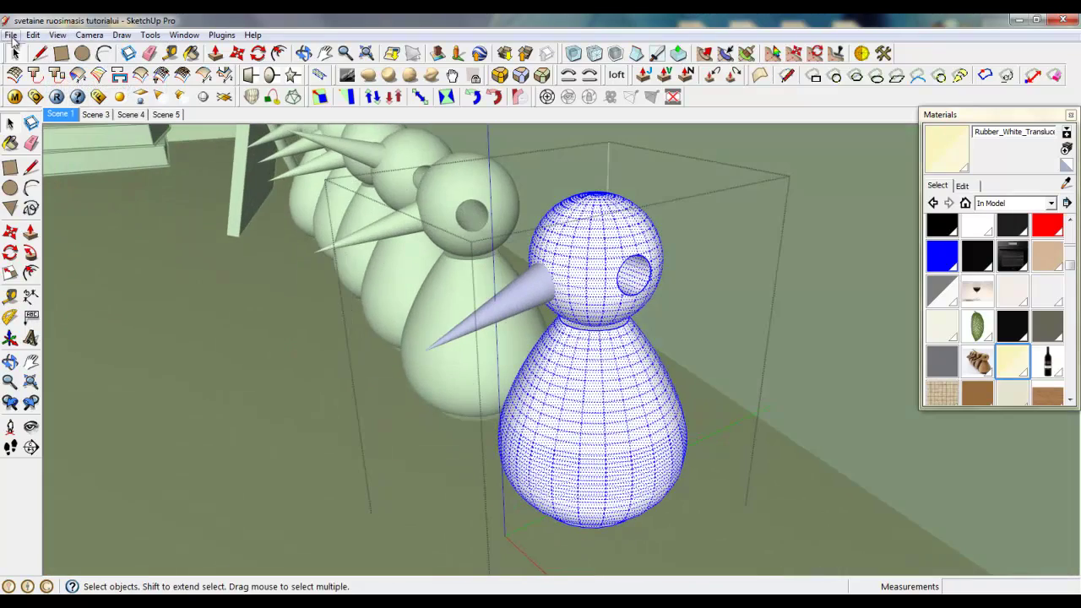
left_click(11, 35)
left_click(51, 245)
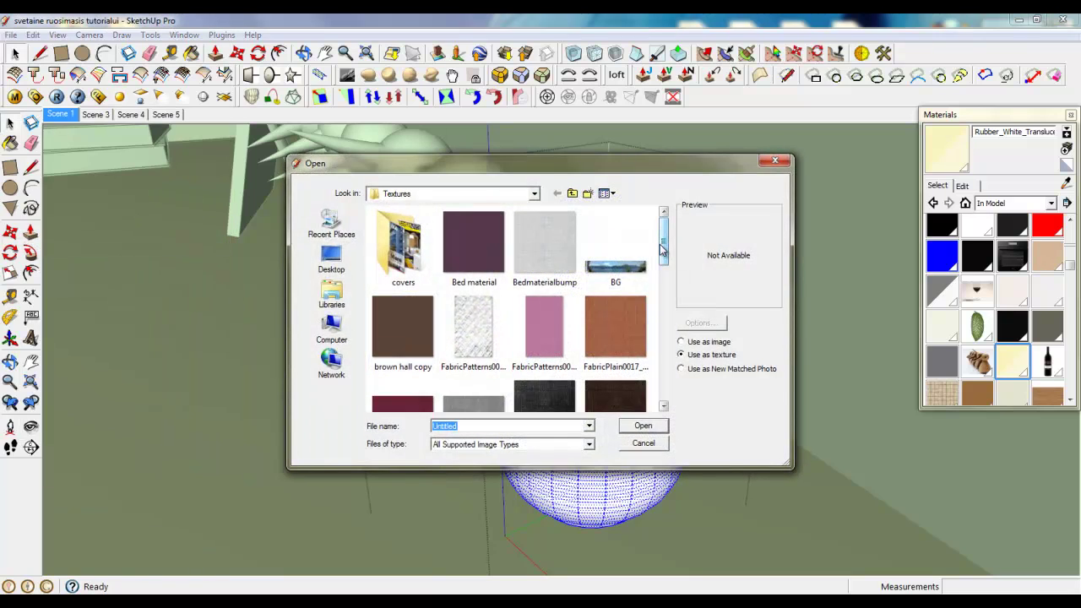
left_click_drag(664, 254, 663, 395)
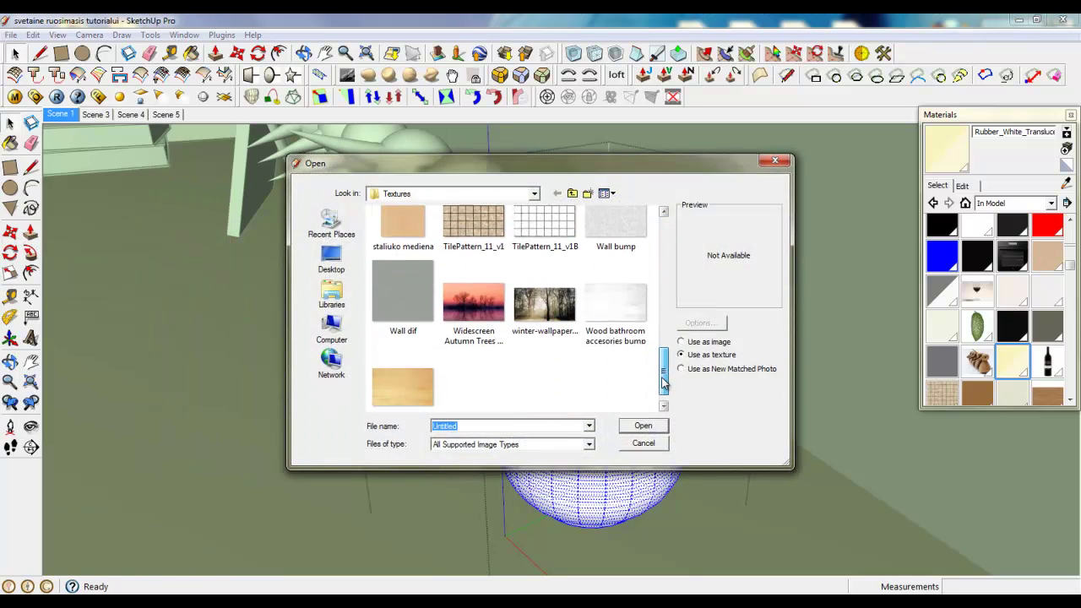
double_click(409, 374)
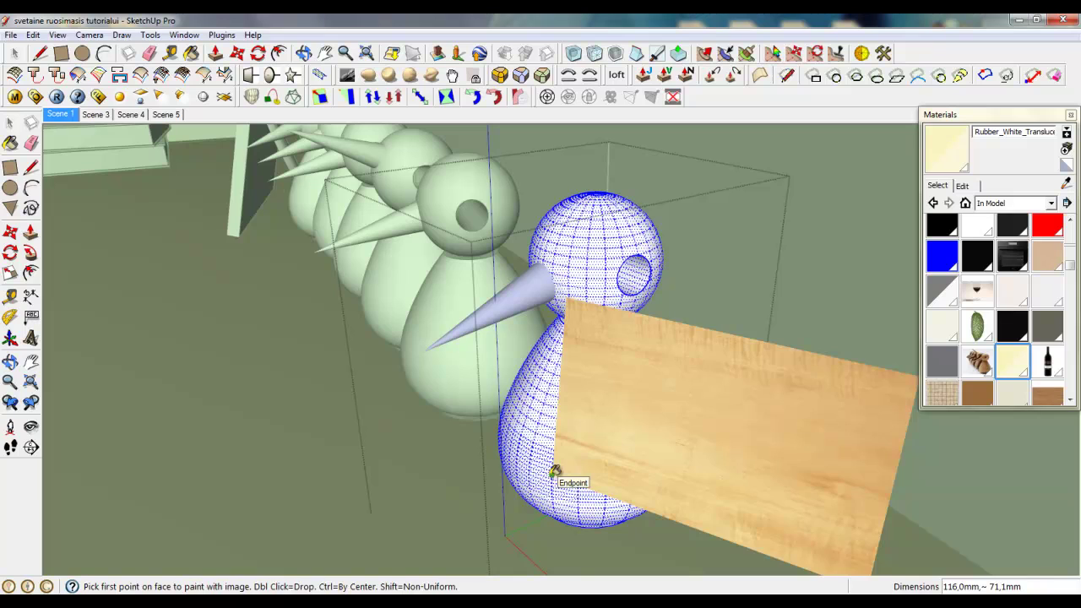
left_click(552, 475)
scroll(860, 355, "down", 3)
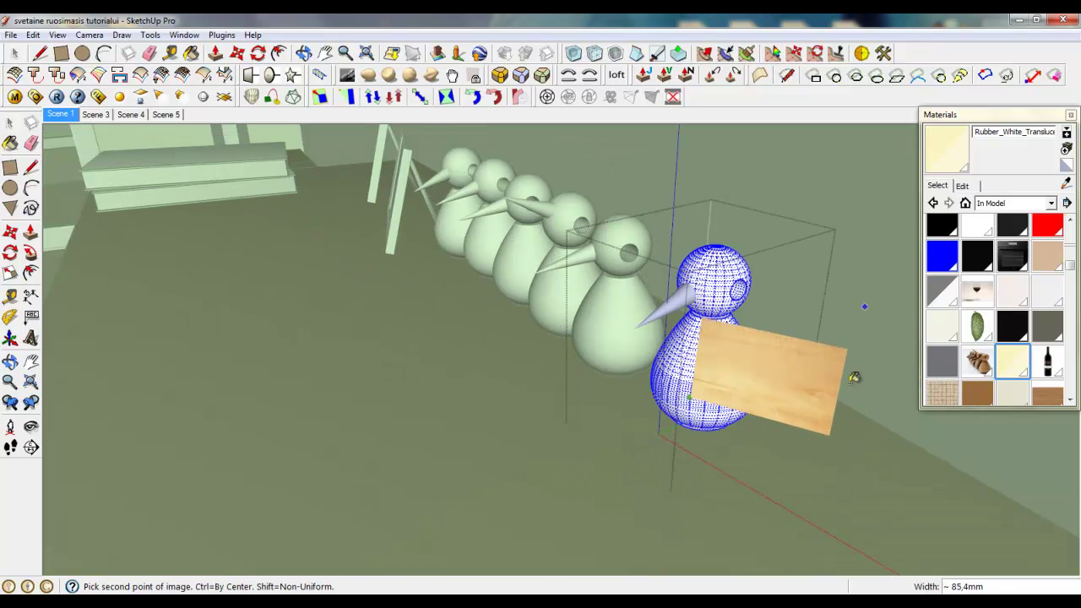
key("Escape")
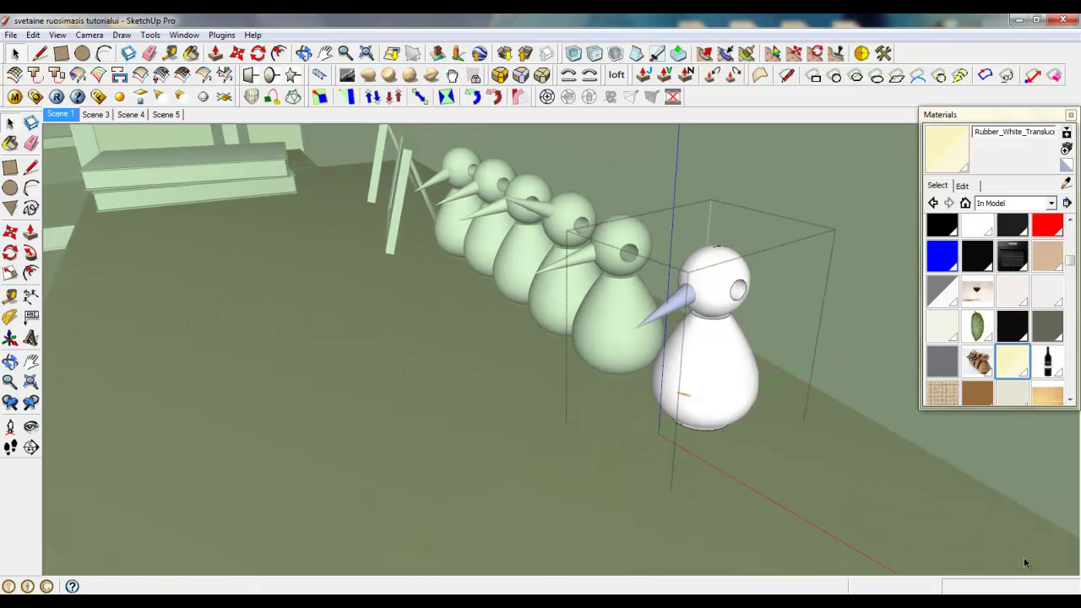
Turn hidden geometry back on so the textured face of the figurine's body can be picked individually.
scroll(730, 437, "up", 3)
scroll(625, 333, "up", 6)
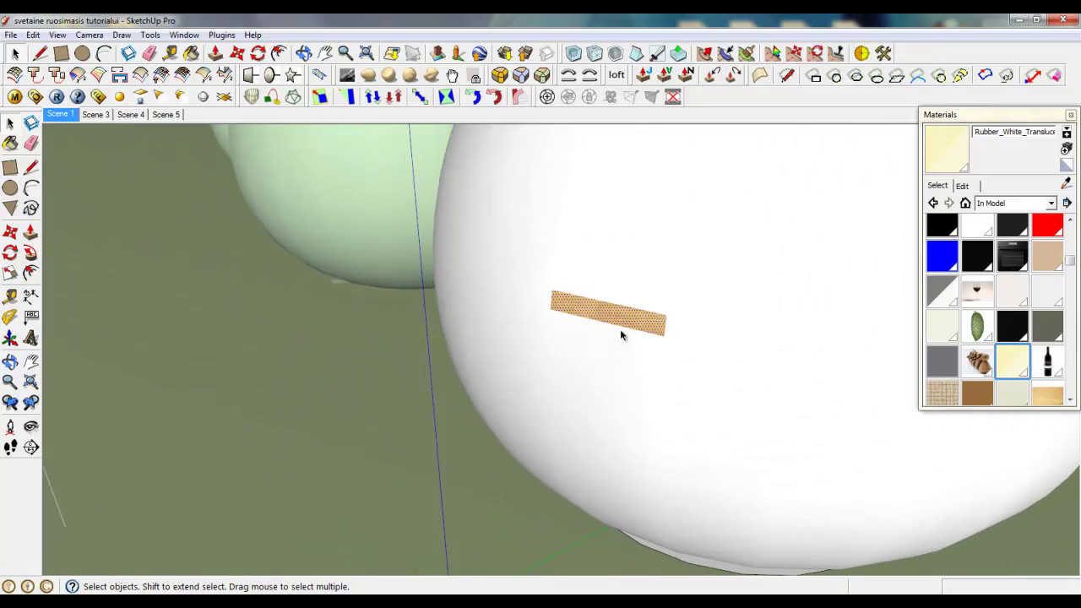
right_click(613, 319)
left_click(56, 36)
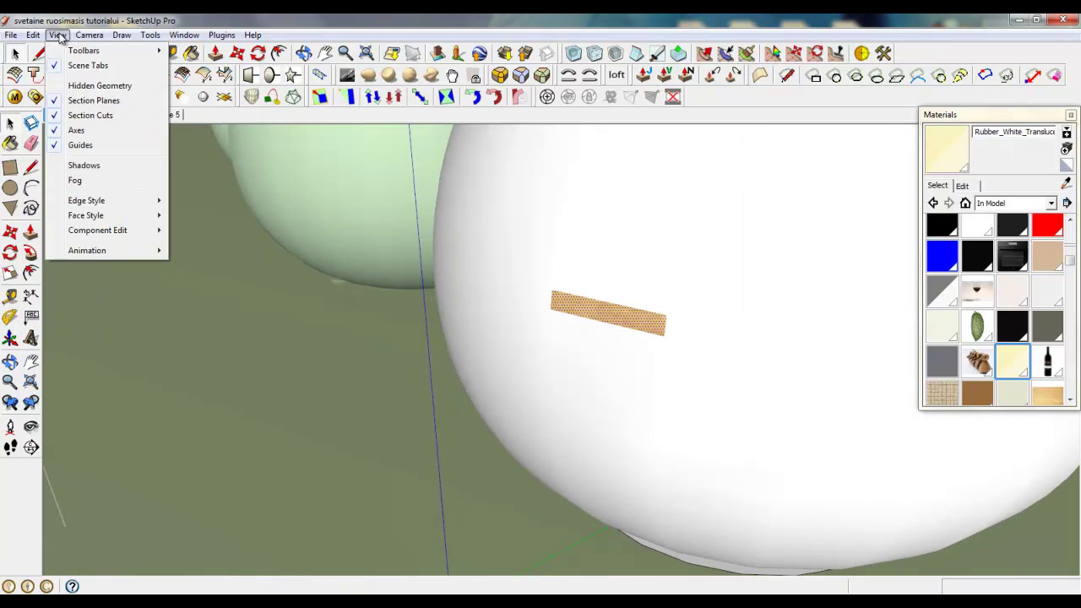
left_click(94, 85)
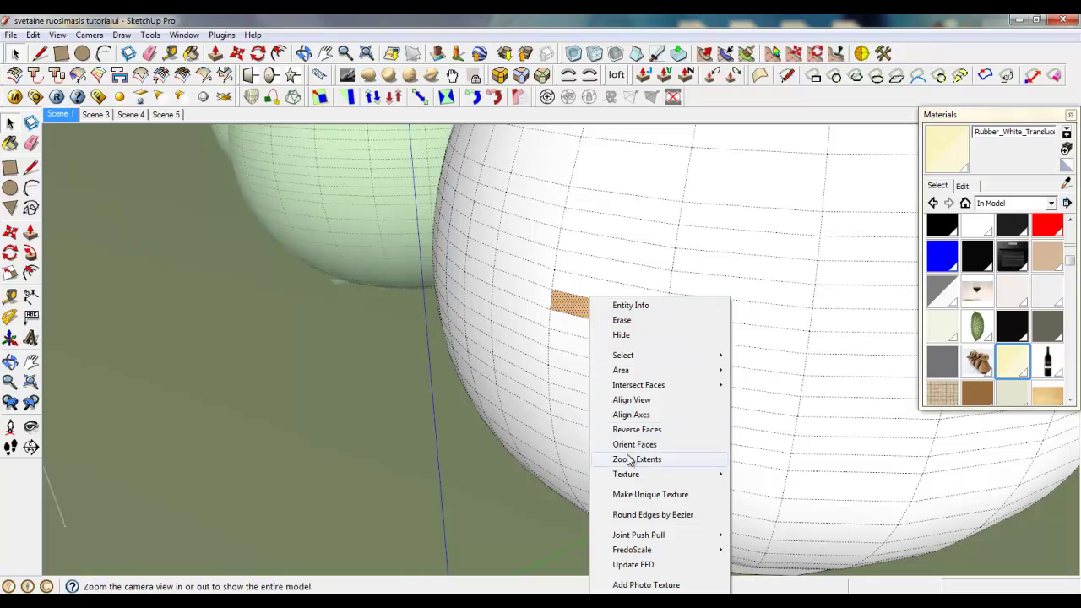
Reposition the wood texture on the body face, rotating it so the grain runs vertically and adjusting its scale to the figurine.
mouse_move(629, 474)
left_click(760, 476)
scroll(536, 507, "down", 10)
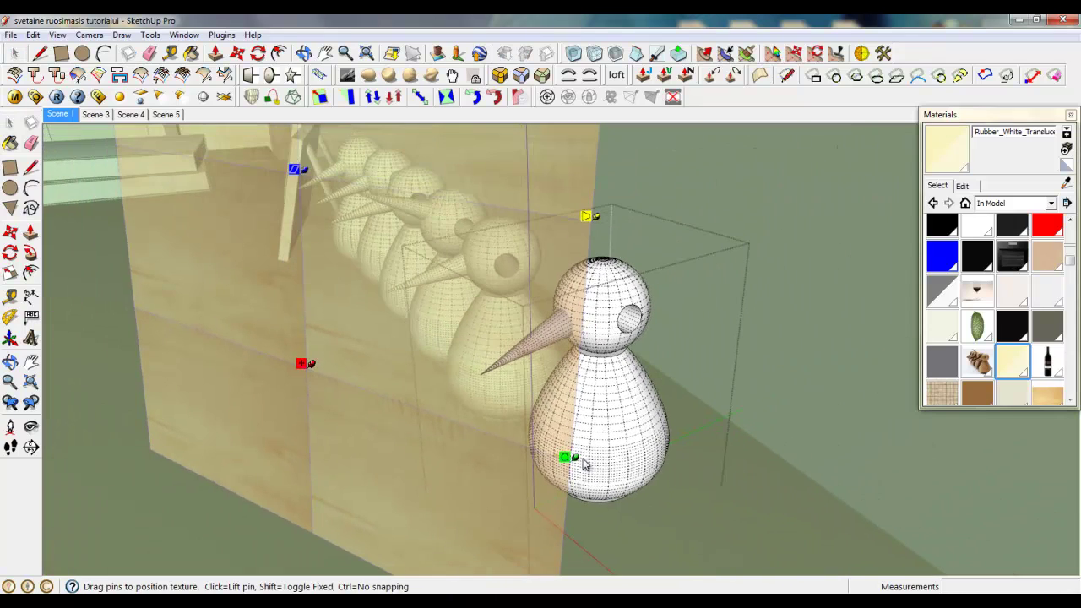
left_click_drag(572, 457, 292, 135)
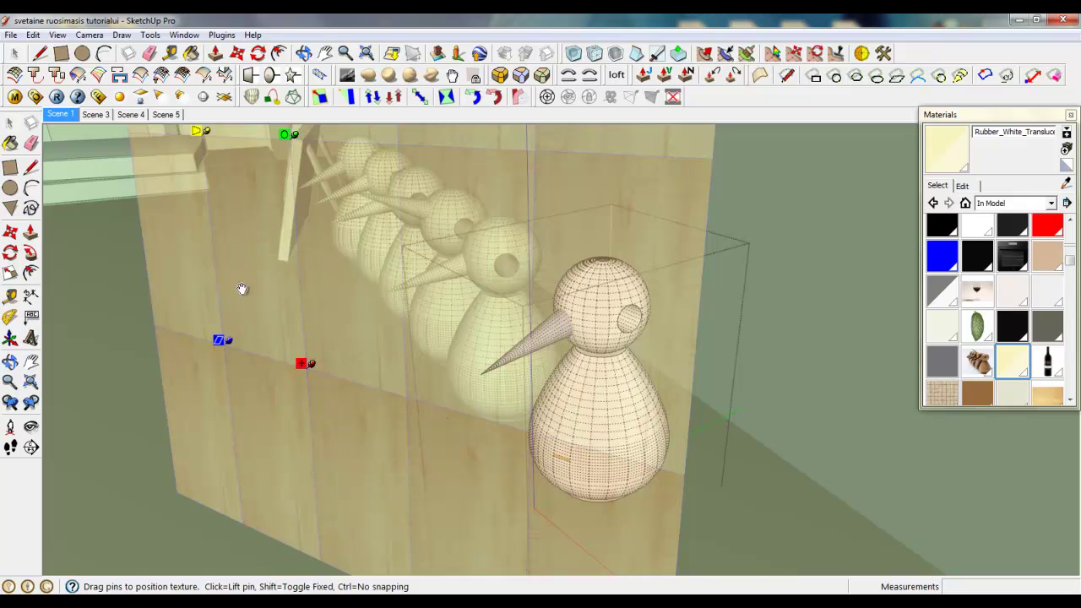
left_click_drag(242, 290, 668, 503)
scroll(475, 360, "down", 3)
left_click_drag(533, 420, 440, 453)
left_click_drag(520, 359, 524, 206)
left_click_drag(432, 357, 538, 360)
right_click(559, 381)
left_click(573, 387)
Set the wood texture on the body face to Projected and sample it as the current paint material.
scroll(532, 414, "up", 5)
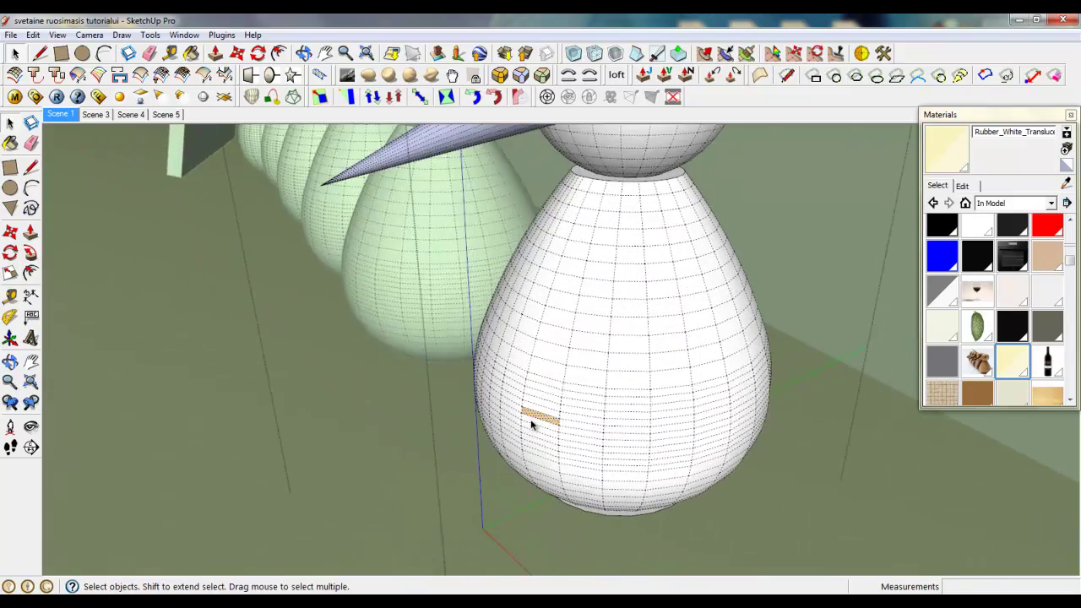
right_click(534, 409)
mouse_move(574, 276)
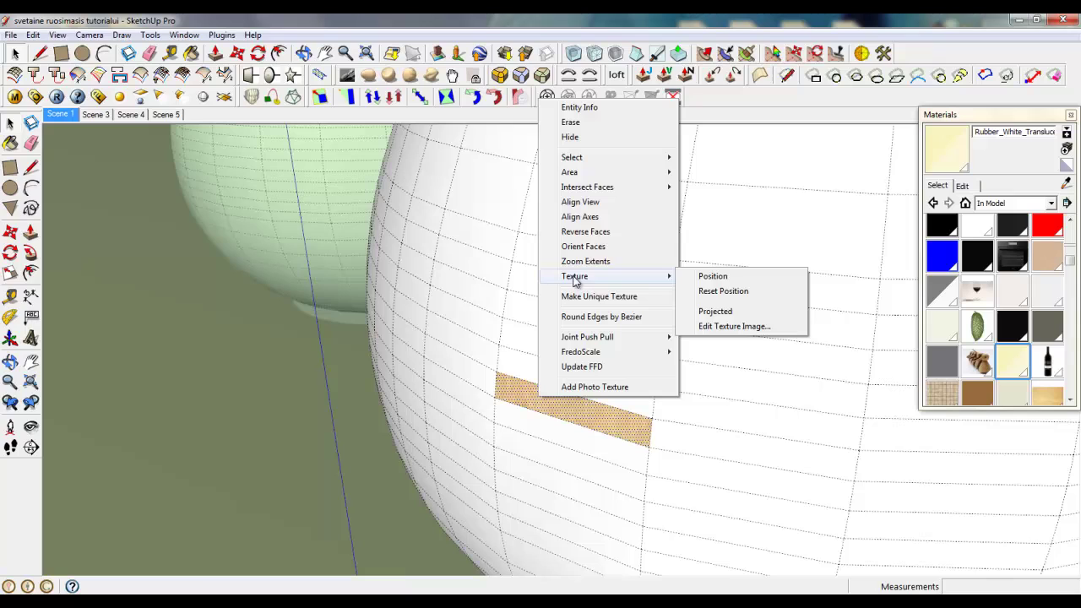
left_click(705, 312)
left_click(1067, 184)
left_click(611, 416)
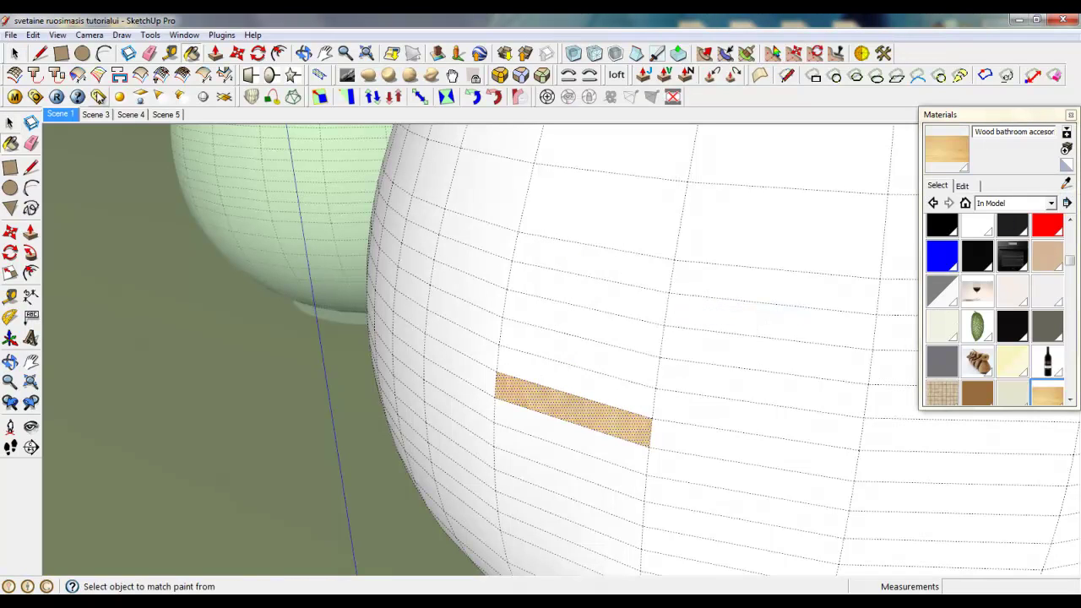
Turn off hidden geometry and paint the figurine's body and head with the sampled wood material.
left_click(57, 35)
left_click(102, 85)
scroll(369, 436, "down", 5)
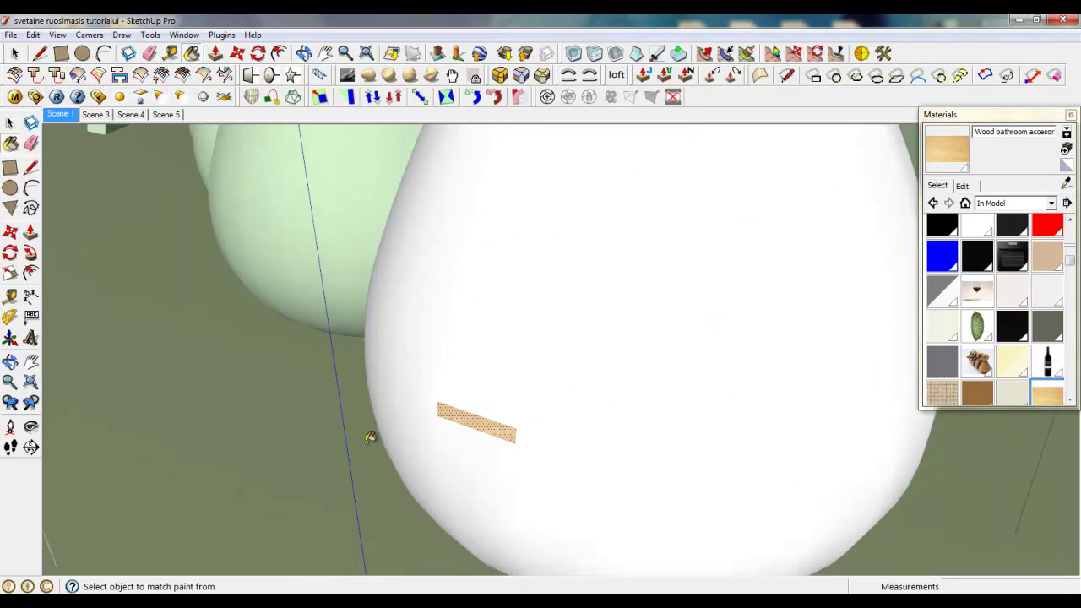
left_click(581, 346)
scroll(618, 505, "down", 5)
left_click(602, 274)
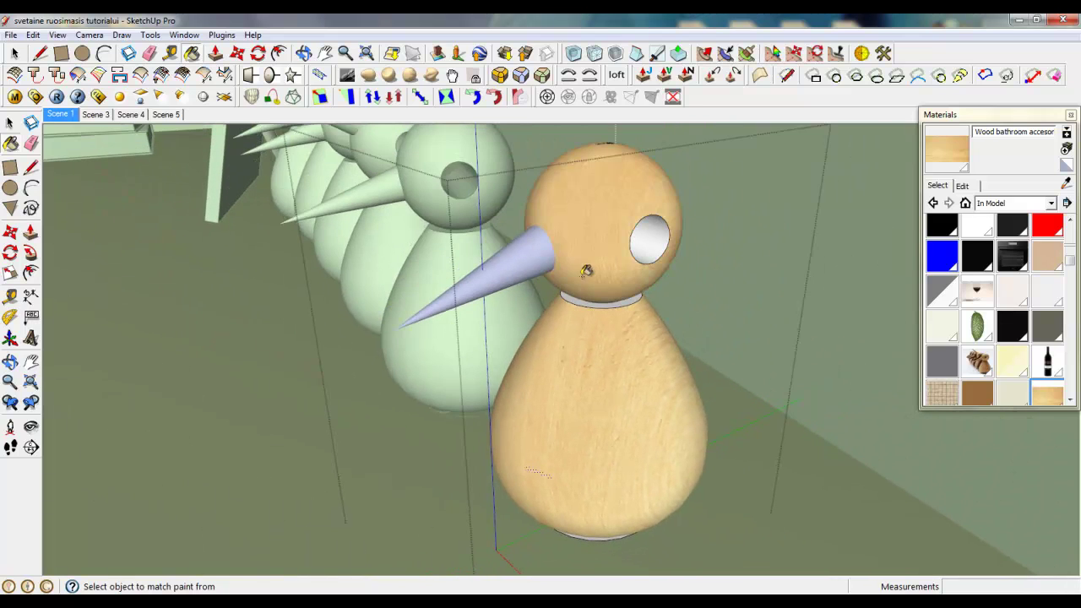
Paint the figurine's beak, eye hollow and neck ring with the same wood material.
left_click(513, 253)
scroll(613, 245, "up", 3)
left_click(667, 245)
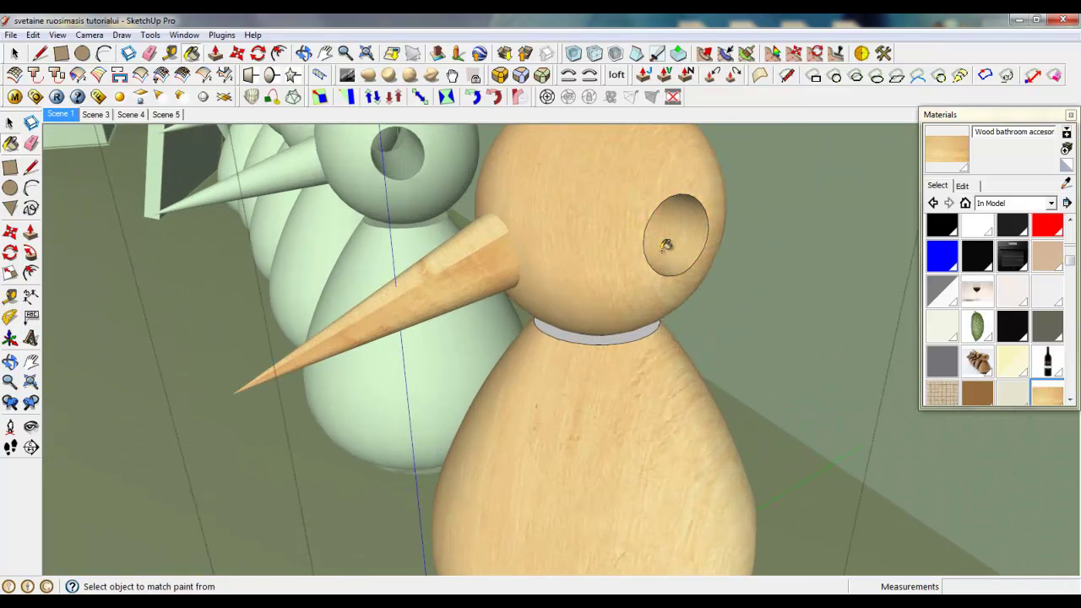
left_click(603, 337)
scroll(640, 291, "down", 3)
middle_click_drag(621, 478, 614, 415)
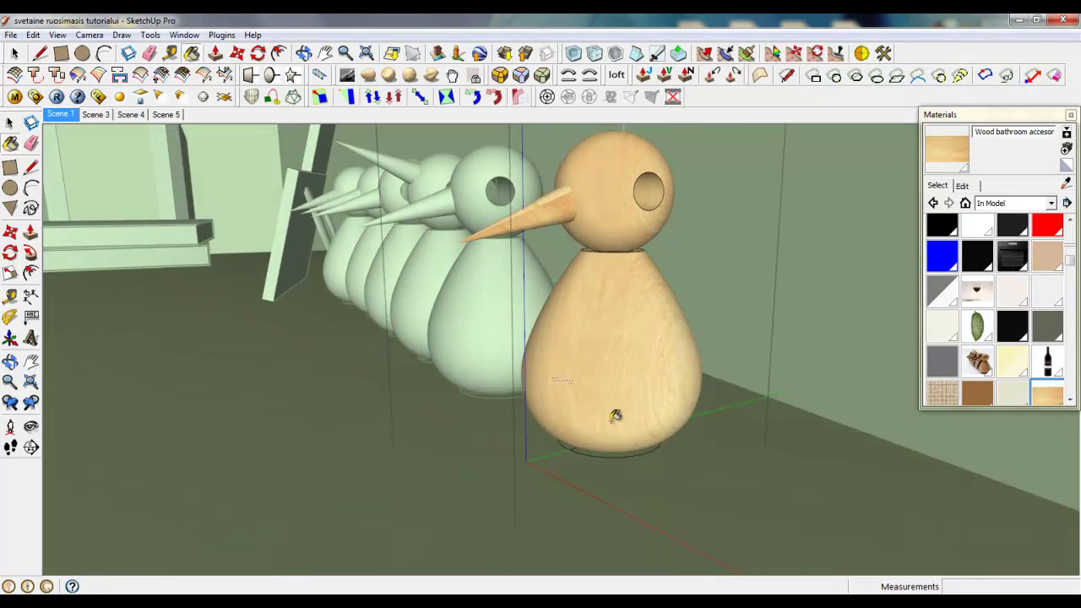
scroll(623, 456, "up", 4)
middle_click_drag(625, 458, 675, 475)
scroll(676, 473, "down", 6)
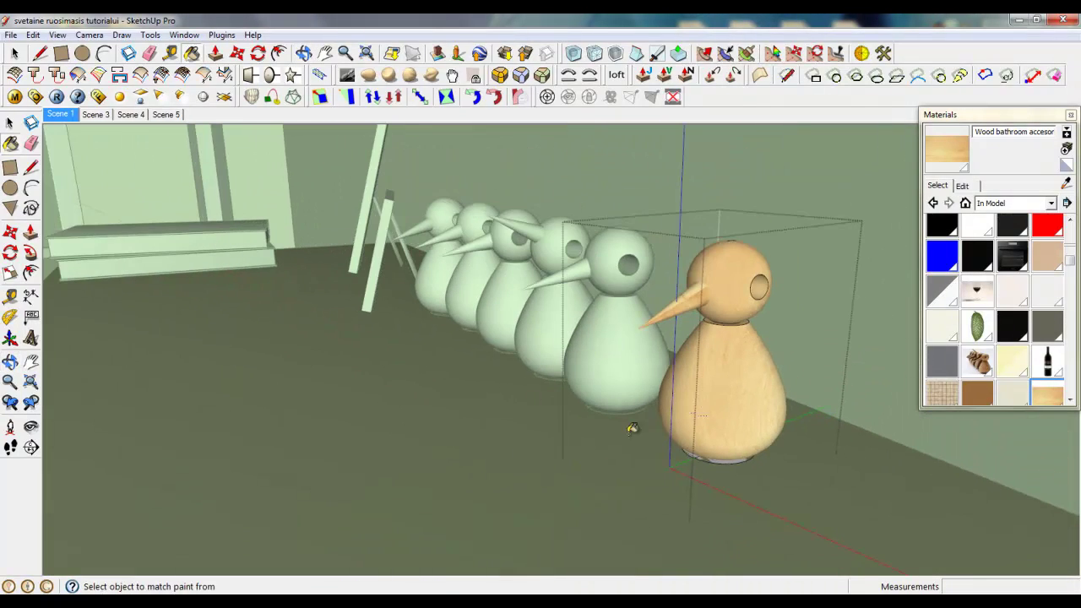
scroll(424, 383, "down", 3)
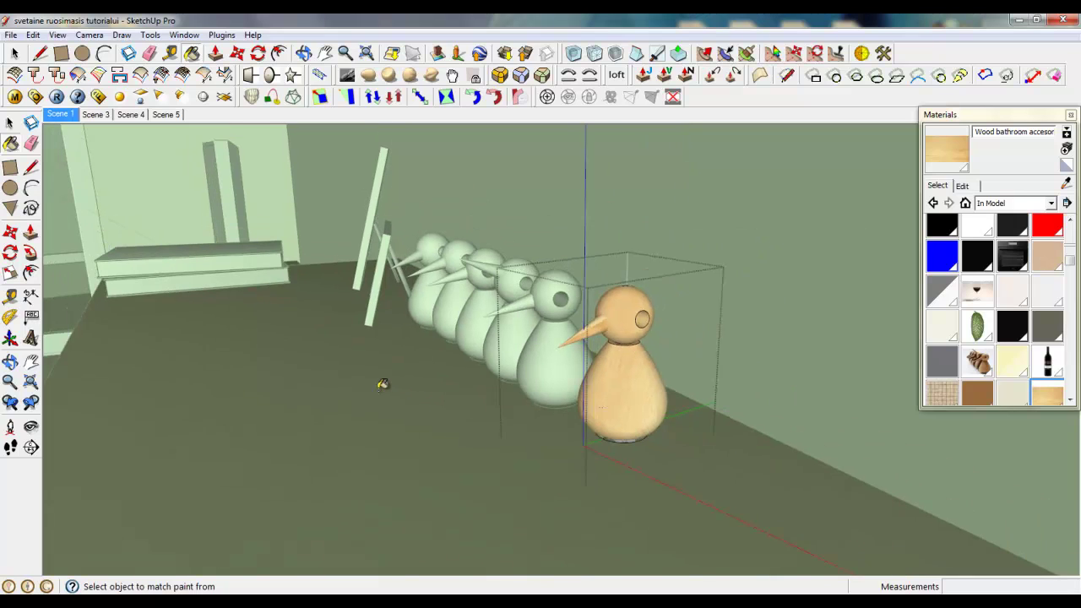
Add a reflection layer to the Wood bathroom accesories material and assign a TexFresnel map to its reflection.
left_click(15, 95)
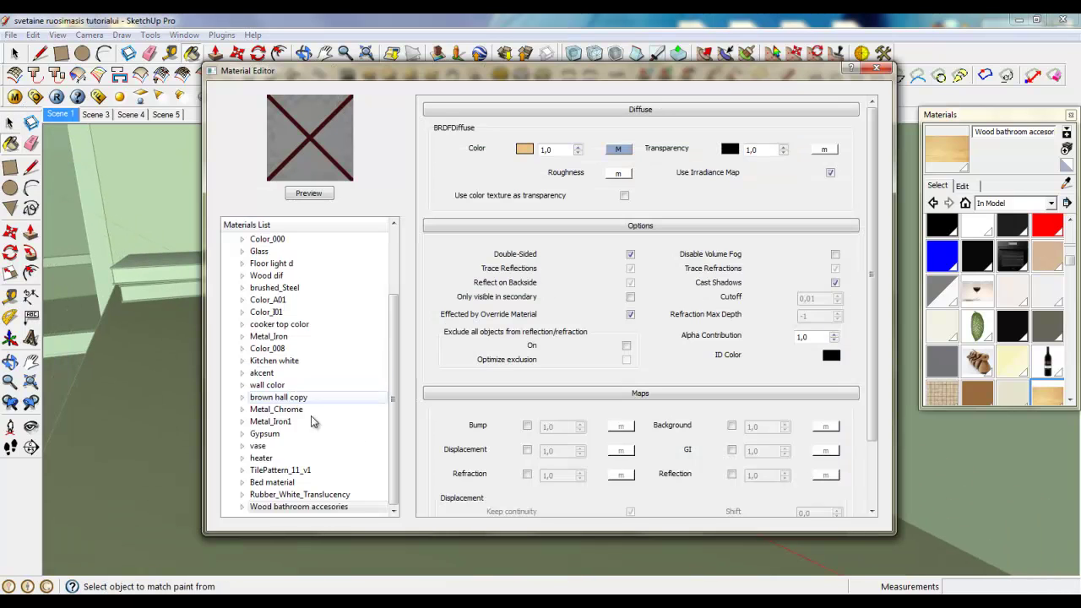
right_click(343, 506)
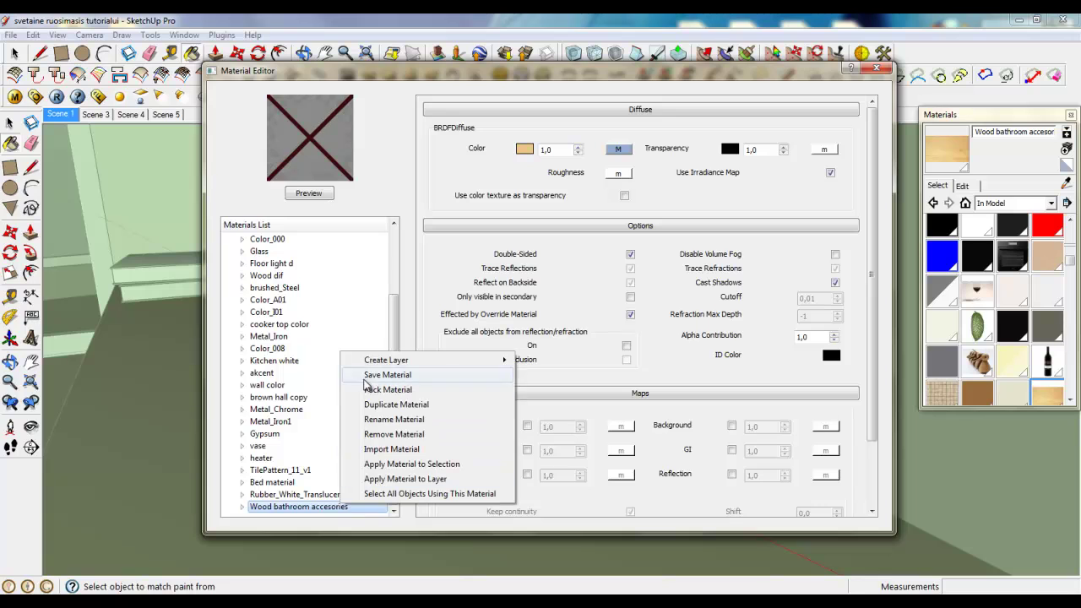
mouse_move(491, 364)
left_click(545, 380)
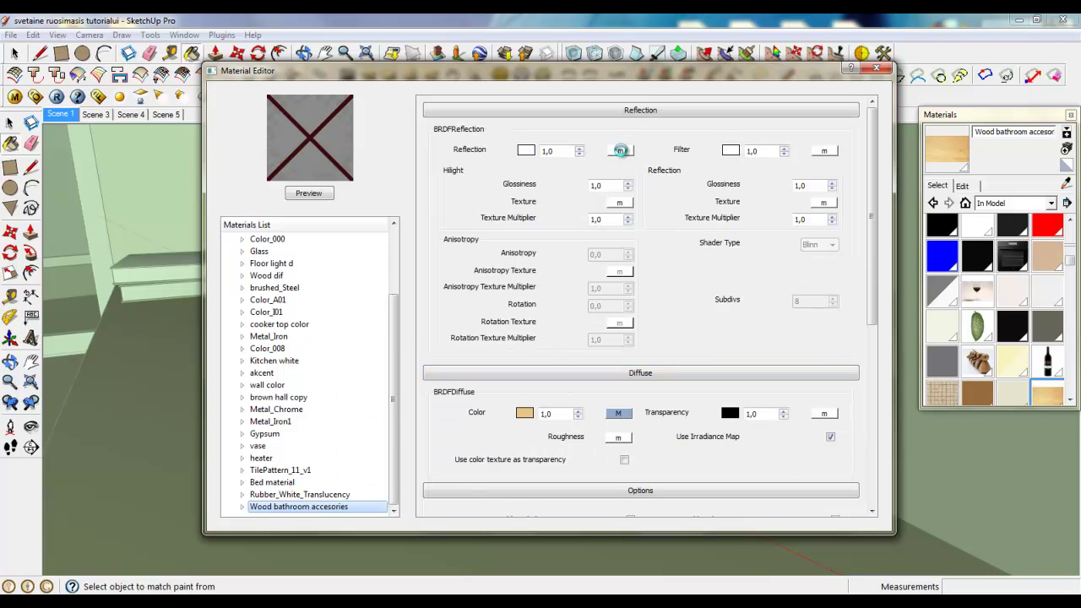
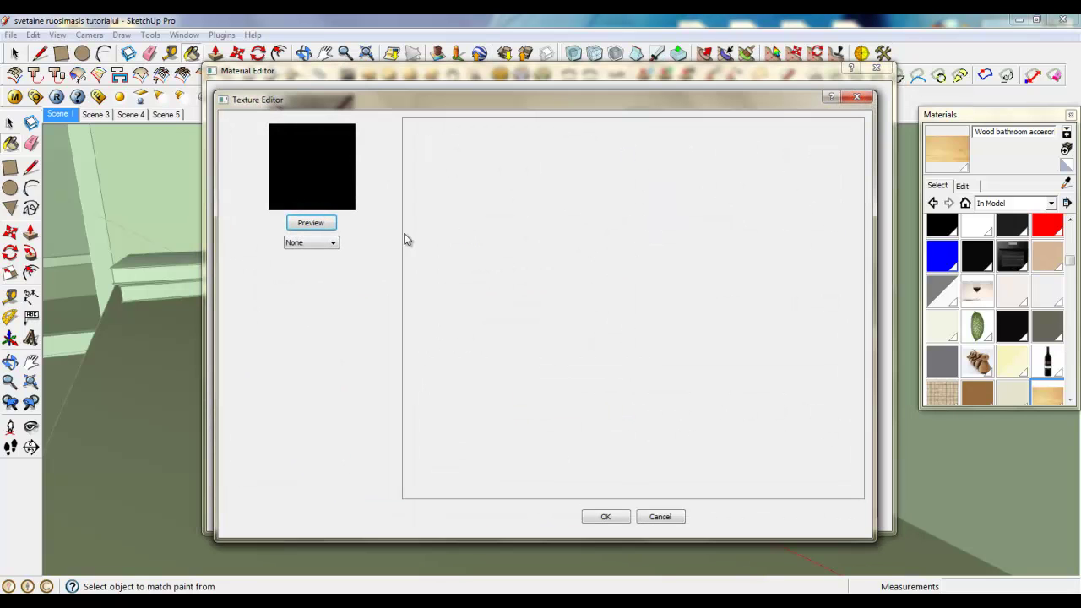
left_click(333, 243)
left_click(311, 343)
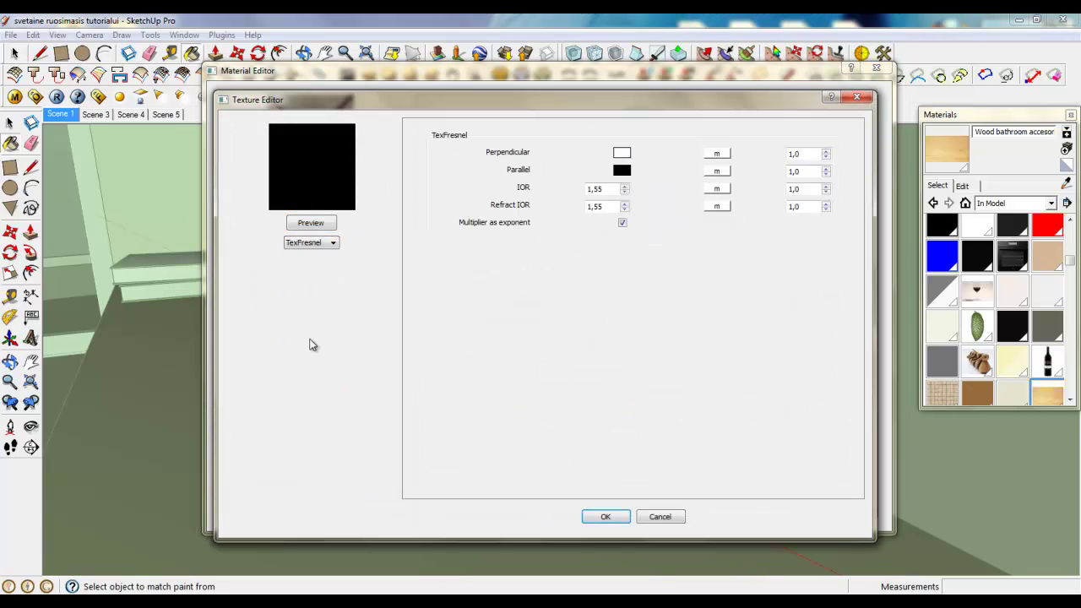
left_click(621, 517)
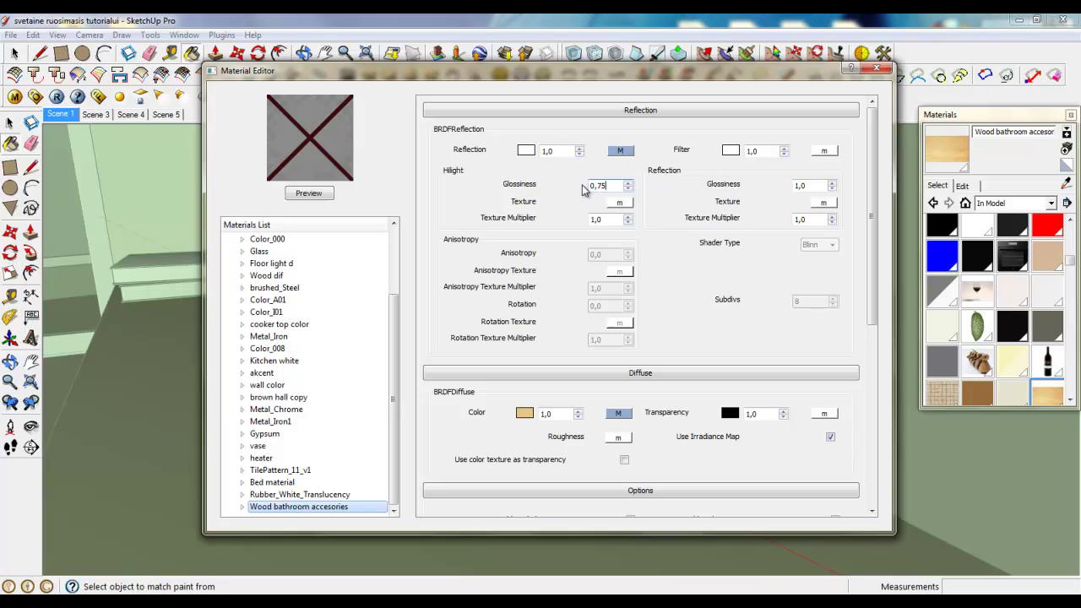
Set the material's highlight glossiness to 0,75, reflection glossiness to 0,85 and shader type to Phong, and close the material editor.
double_click(794, 185)
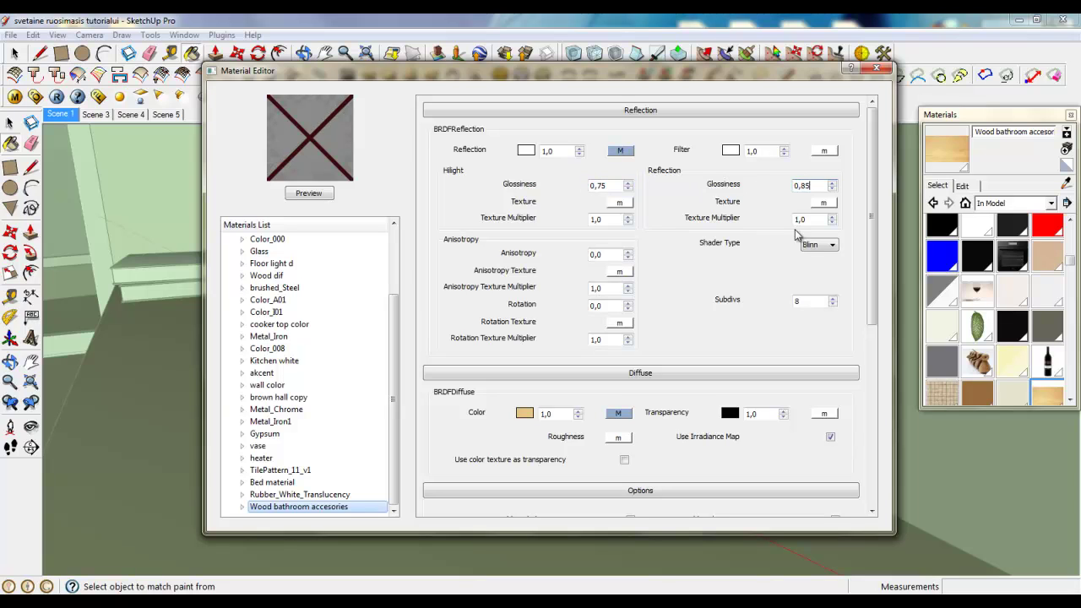
left_click(820, 244)
left_click(816, 265)
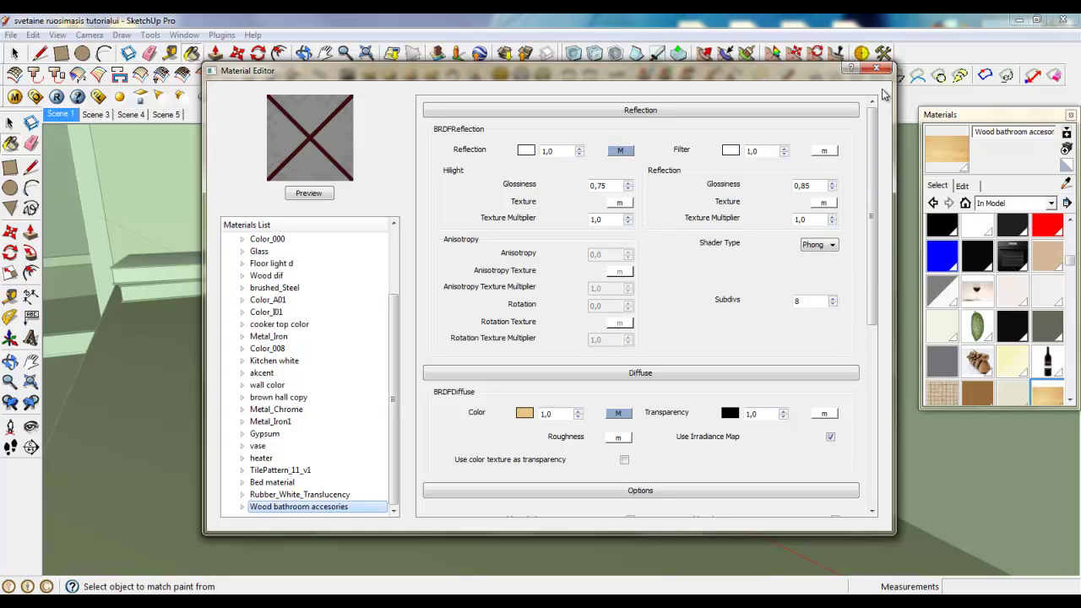
left_click(877, 68)
Leave the figurine's editing context and return to the Select tool.
right_click(802, 263)
left_click(823, 271)
right_click(795, 270)
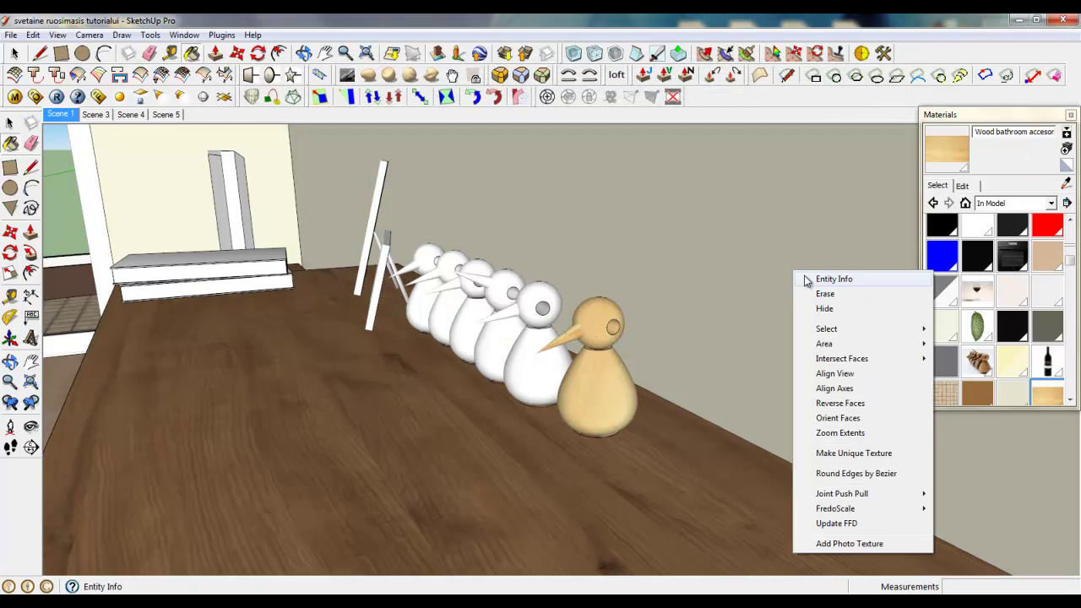
left_click(823, 279)
left_click(154, 63)
left_click(153, 64)
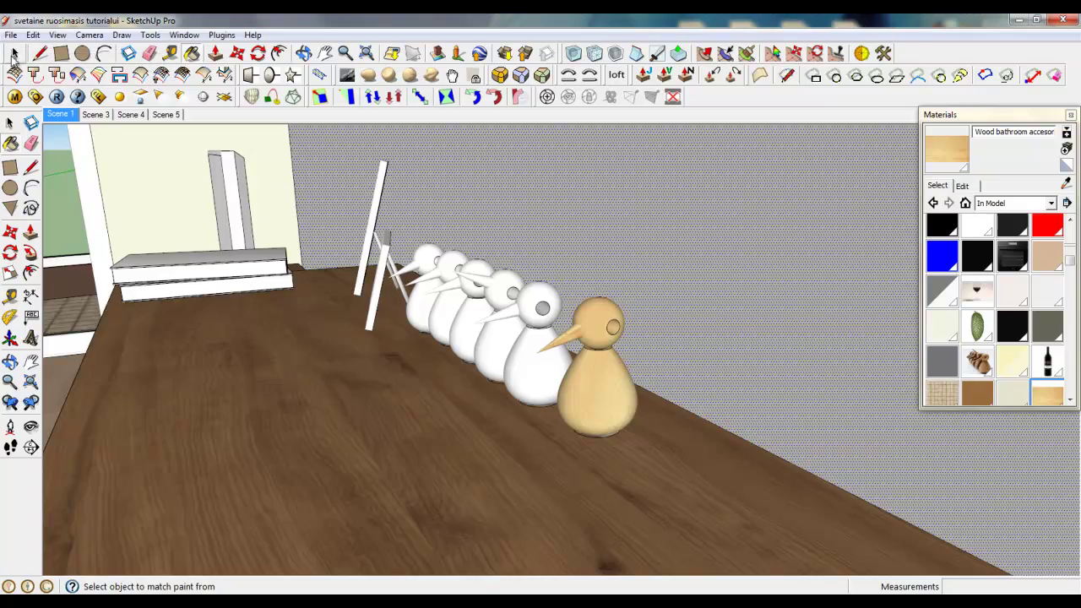
left_click(15, 53)
Examine the television, picture frames and book stacks on the wooden TV unit.
scroll(628, 306, "down", 4)
middle_click_drag(311, 360, 512, 360)
scroll(513, 360, "down", 2)
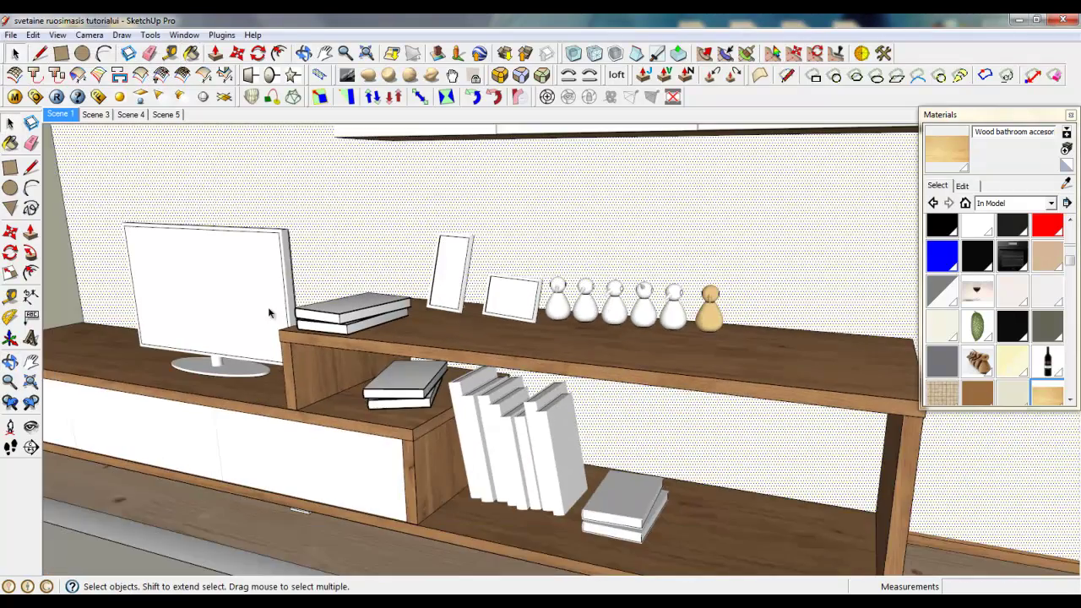
scroll(222, 306, "up", 4)
scroll(667, 397, "down", 1)
scroll(355, 288, "down", 2)
scroll(408, 367, "up", 1)
left_click(408, 368)
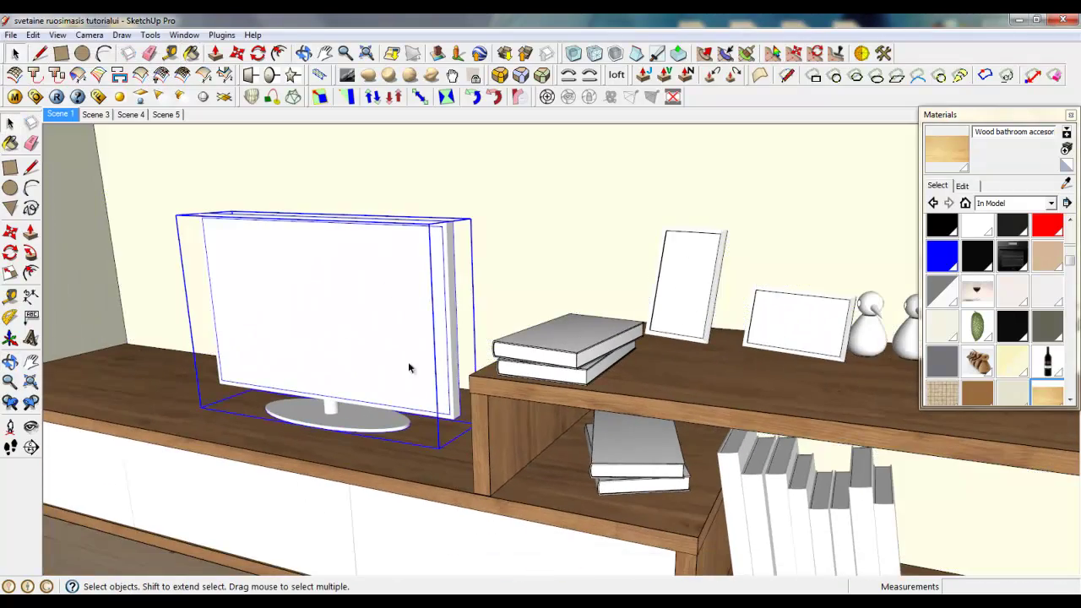
scroll(608, 353, "down", 1)
middle_click_drag(582, 398, 602, 409)
scroll(608, 351, "up", 4)
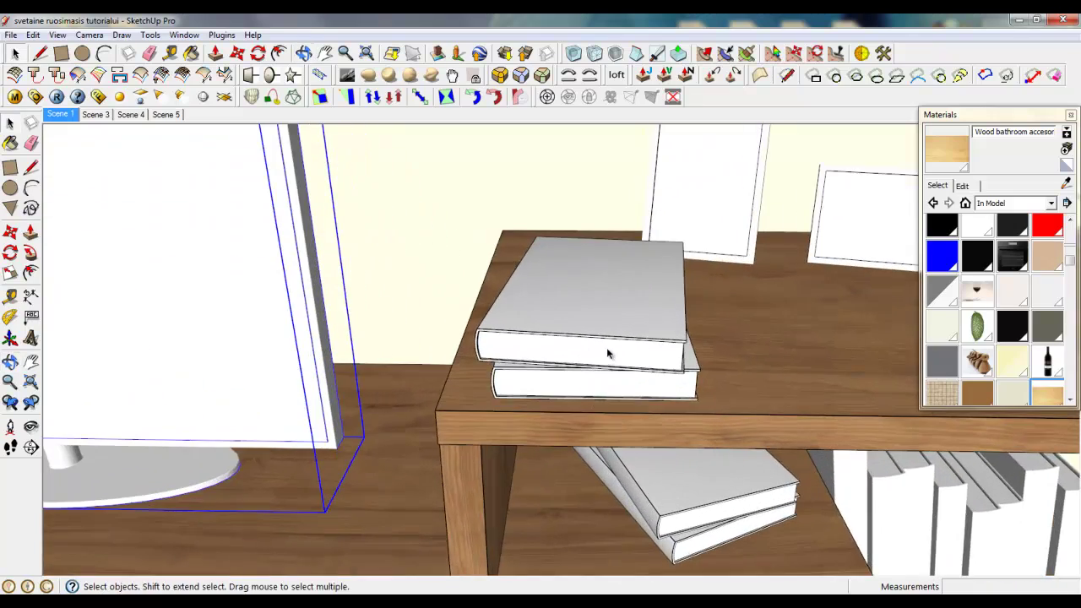
Open the upper book of the stack on the TV unit for editing and select its top cover face.
middle_click_drag(607, 349, 608, 451)
scroll(608, 448, "up", 1)
triple_click(583, 391)
scroll(558, 326, "down", 2)
middle_click_drag(604, 405, 676, 511)
scroll(610, 399, "up", 1)
left_click(610, 399)
scroll(628, 405, "up", 2)
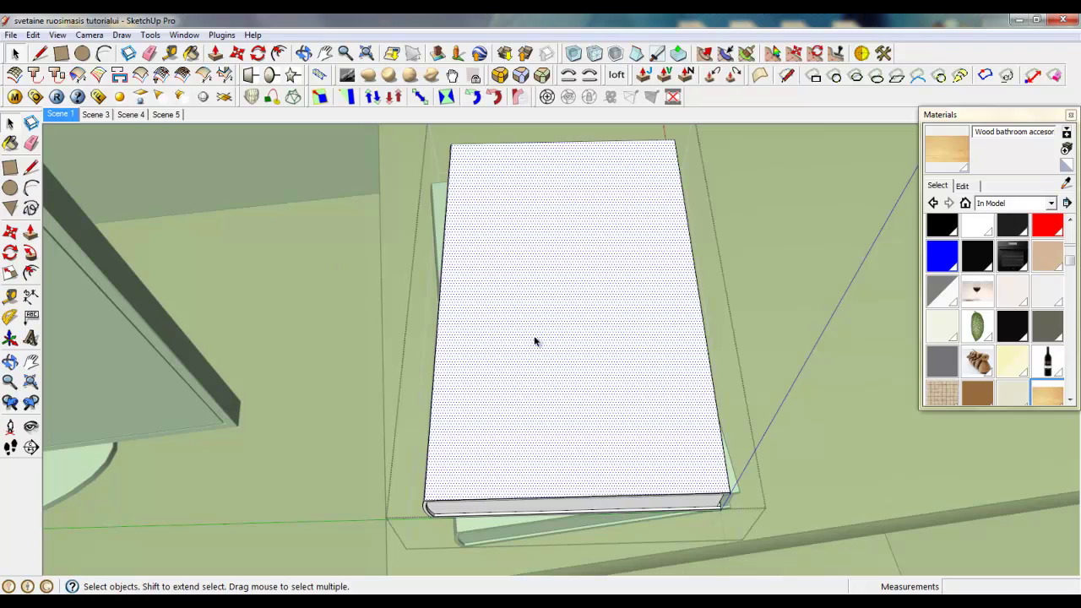
middle_click_drag(534, 342, 591, 439)
Import the casaviva1_1 cover image as a texture and place it on the book's top face.
left_click(11, 34)
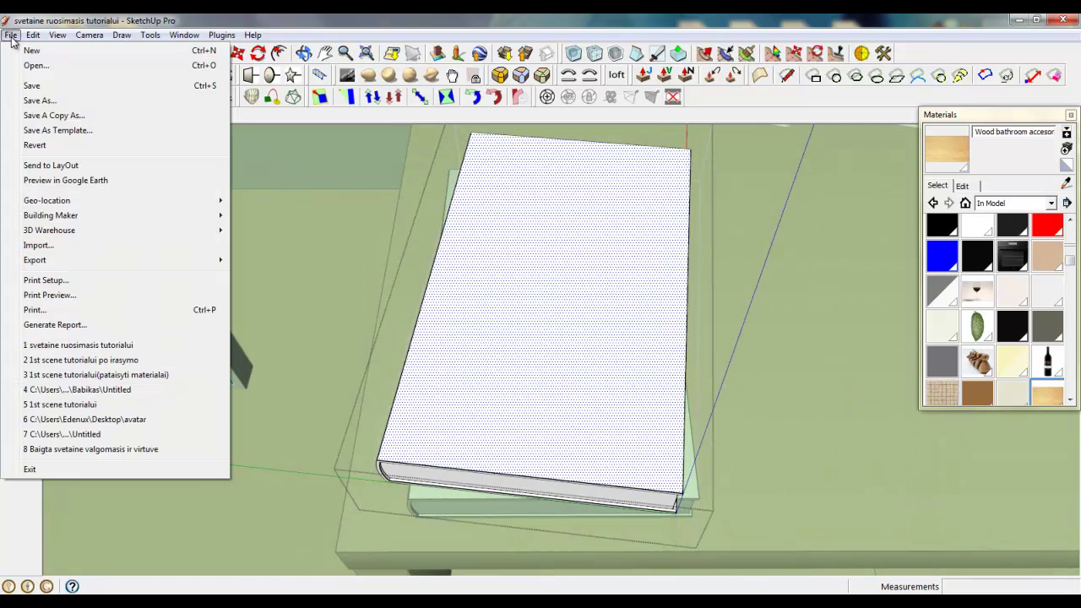
left_click(34, 248)
double_click(403, 250)
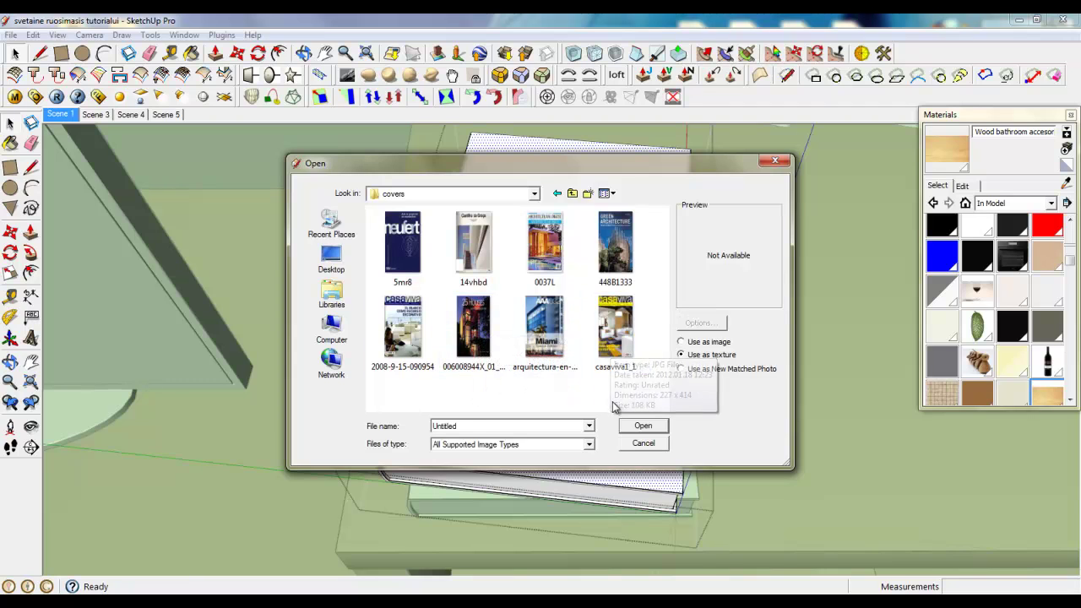
left_click(616, 330)
left_click(642, 426)
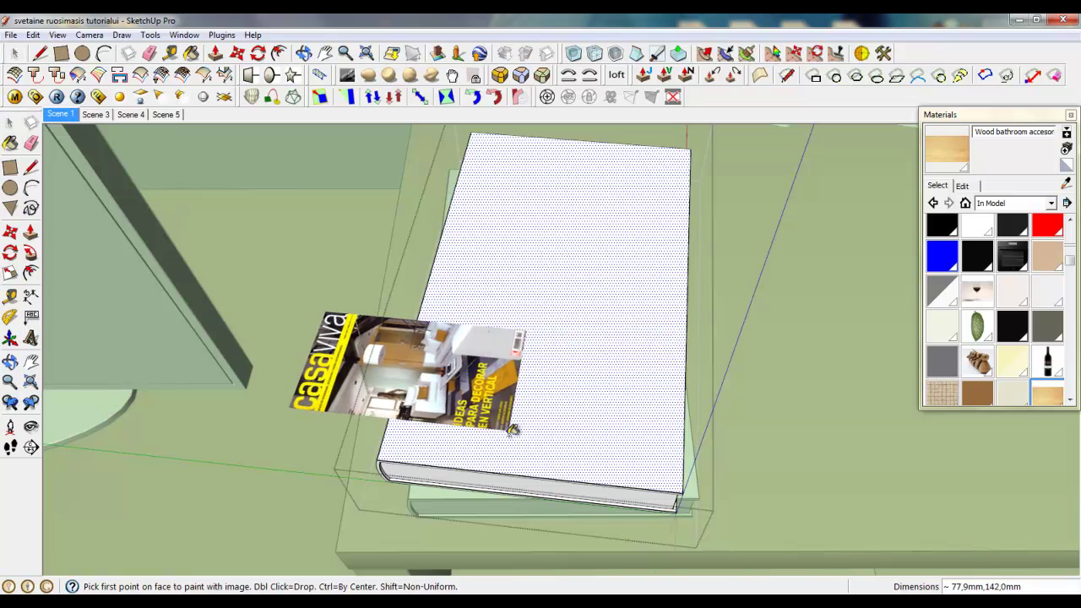
left_click(647, 475)
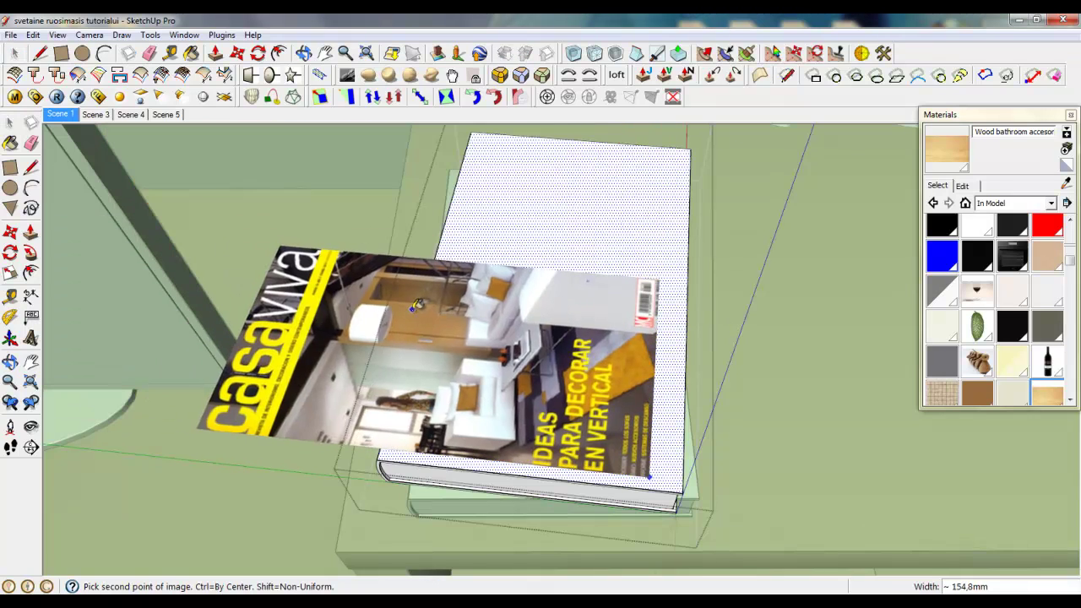
left_click(471, 135)
Rotate, scale and shift the cover texture so the casaviva image stands upright and a single copy spans the book's top face.
right_click(553, 253)
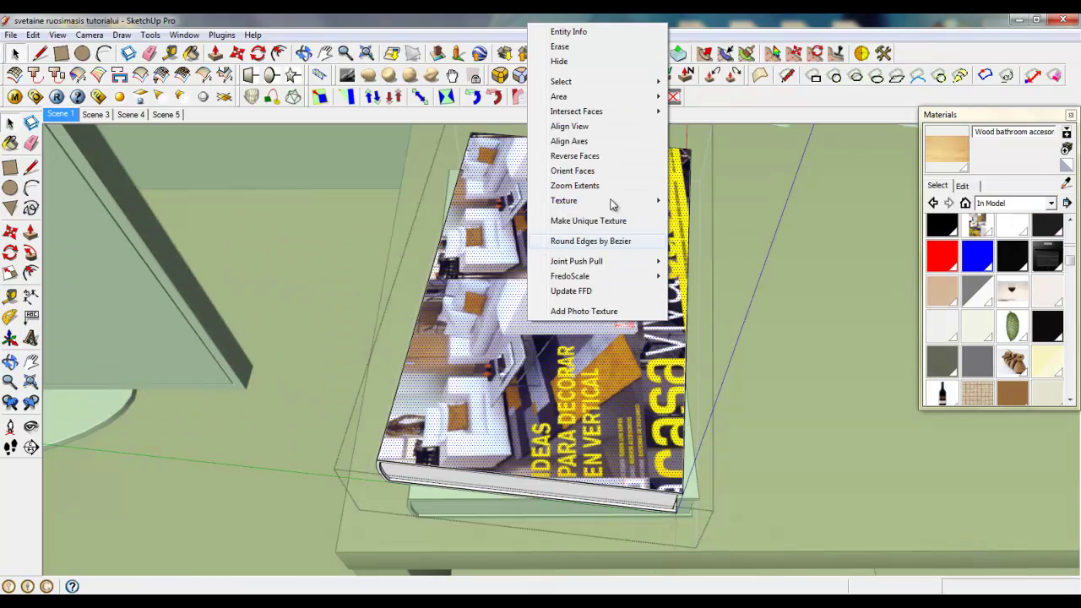
mouse_move(612, 201)
left_click(700, 200)
left_click_drag(642, 275, 835, 494)
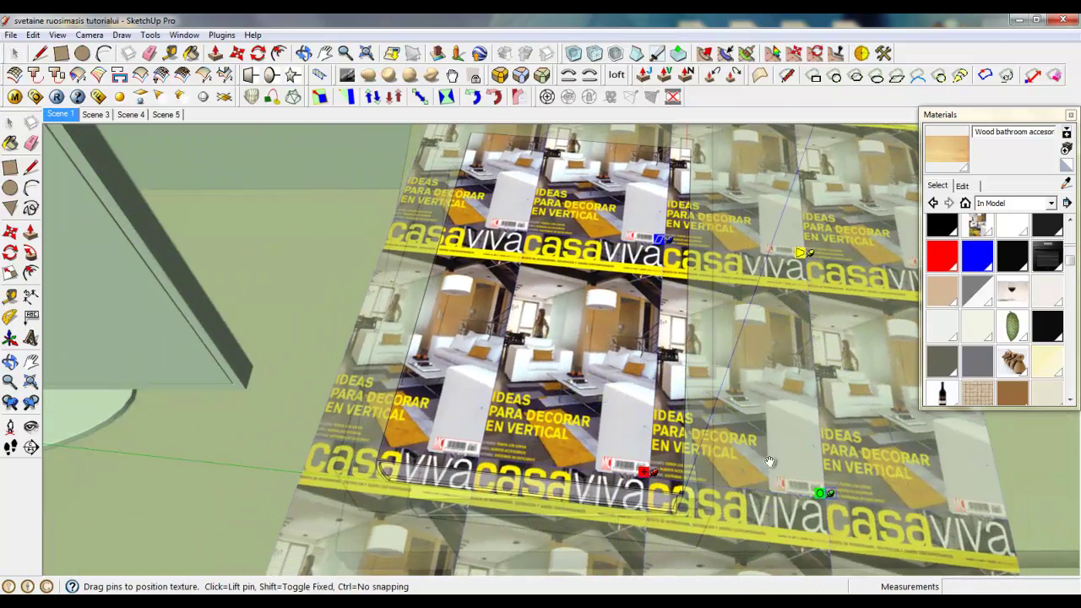
left_click_drag(533, 386, 432, 354)
scroll(432, 354, "down", 2)
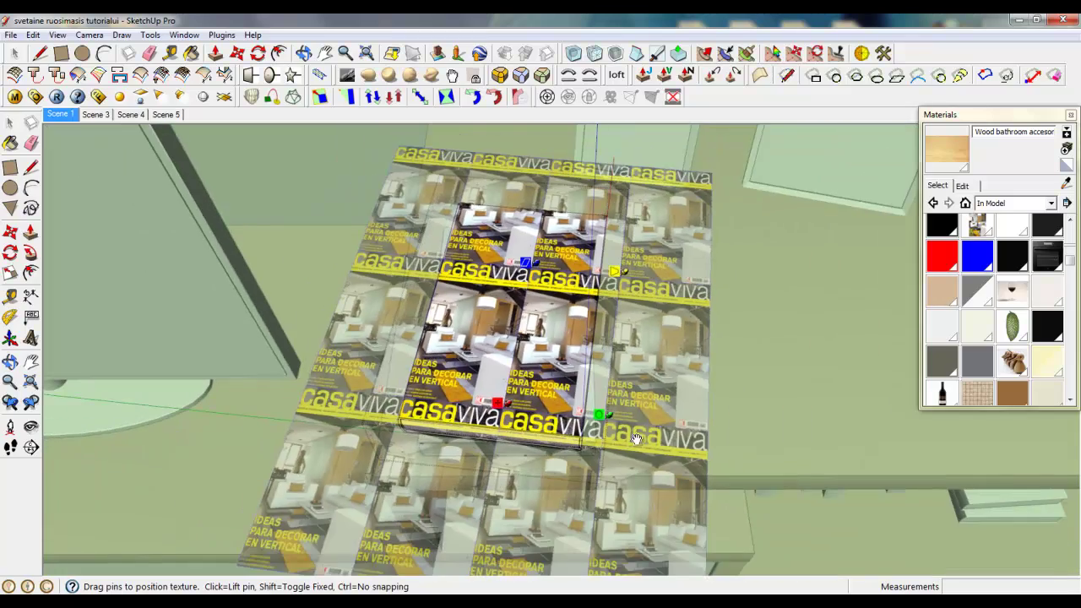
left_click_drag(610, 417, 692, 425)
left_click_drag(449, 333, 516, 348)
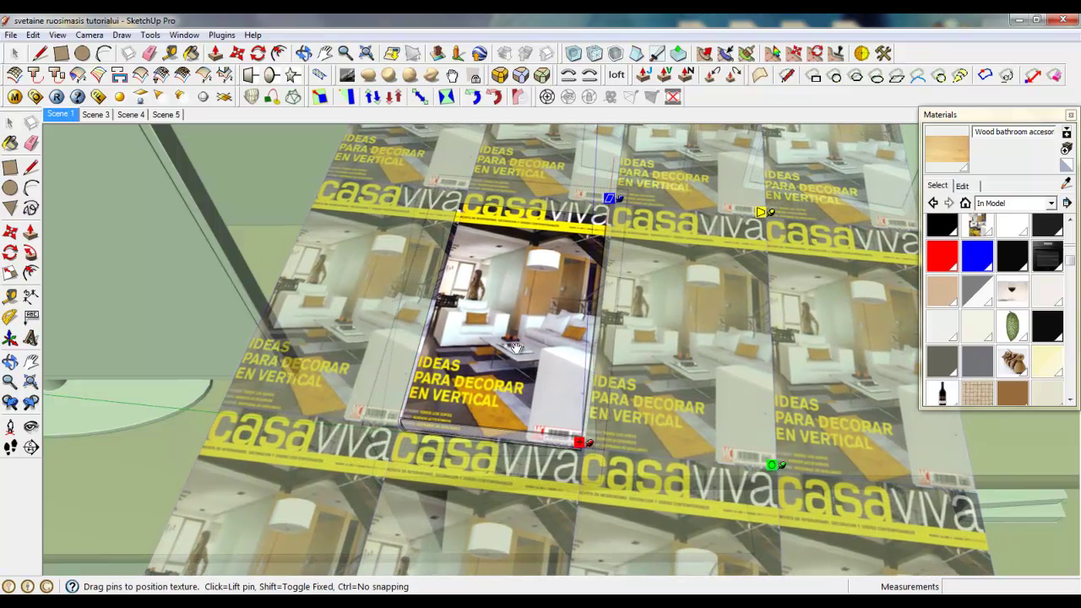
key("Return")
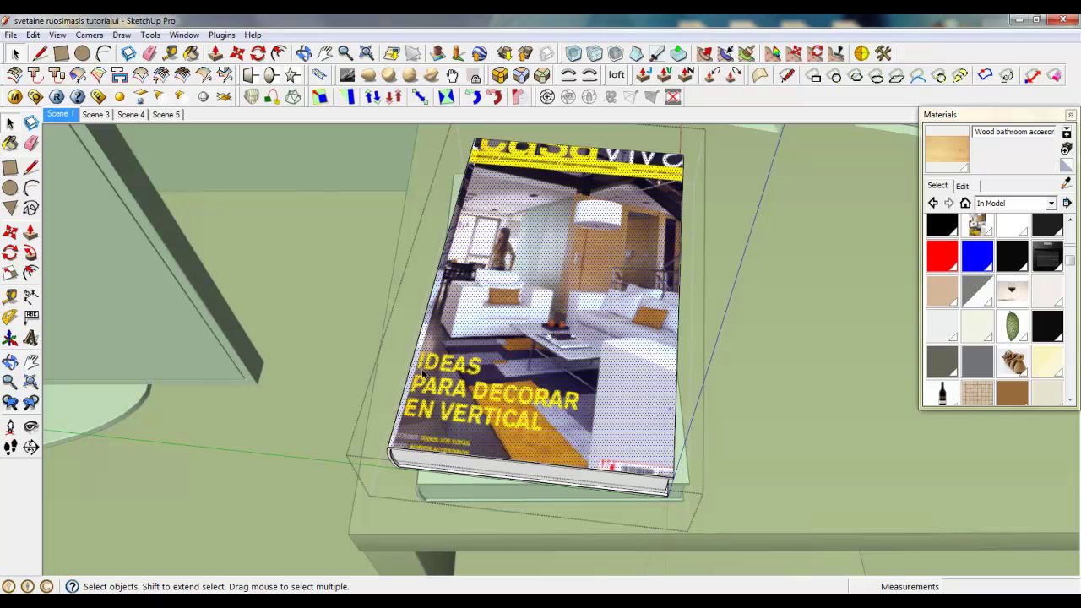
Readjust the cover texture's scale and shift it so one image fits the width of the book's top face.
right_click(475, 391)
mouse_move(489, 275)
left_click(618, 282)
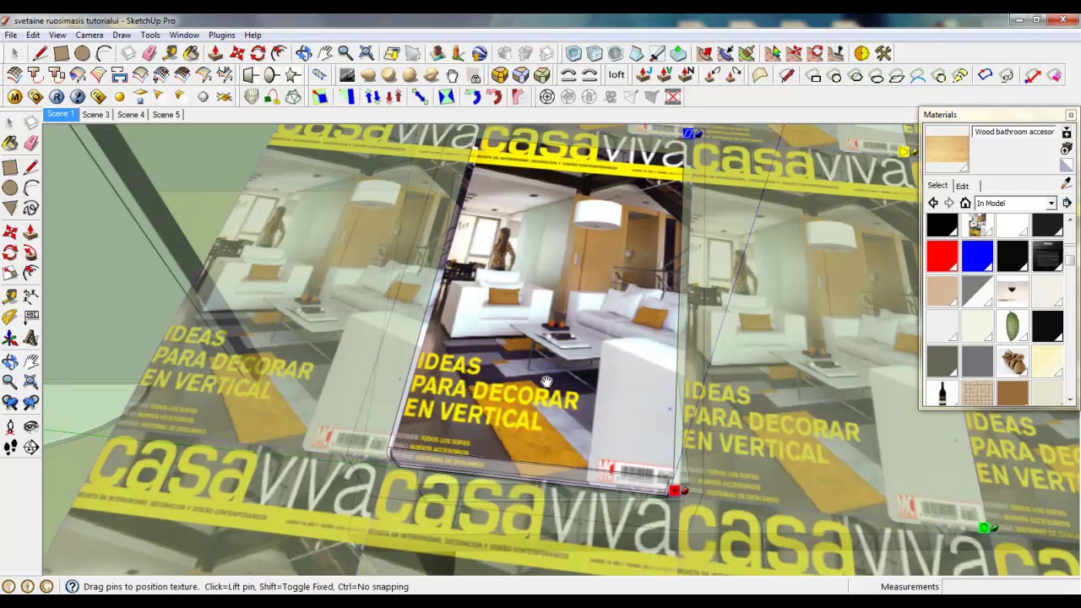
left_click_drag(997, 528, 1009, 516)
left_click_drag(532, 486, 599, 430)
scroll(739, 422, "up", 6)
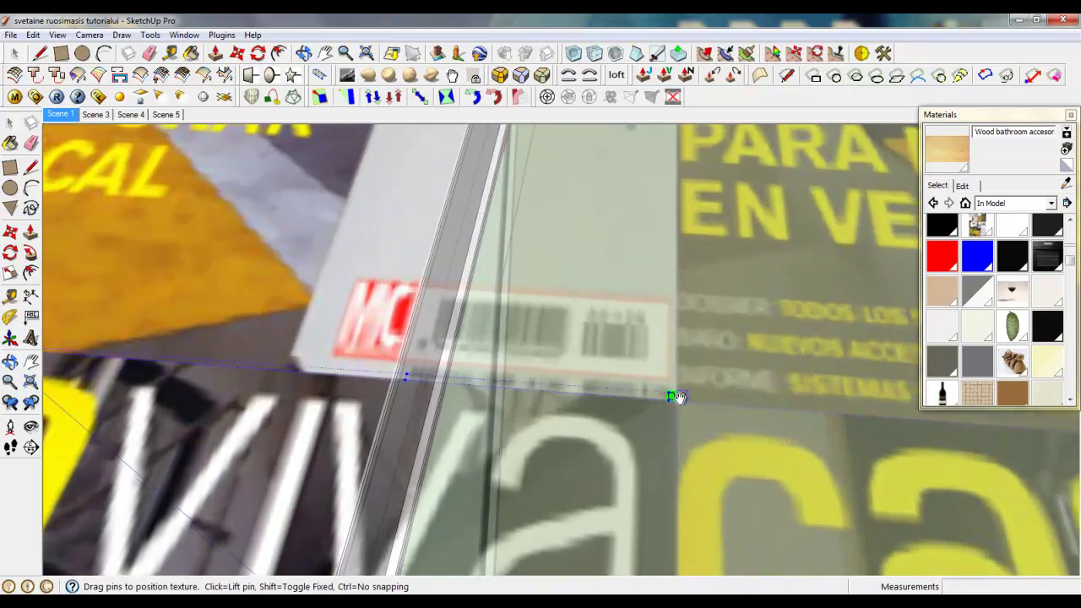
scroll(794, 465, "down", 8)
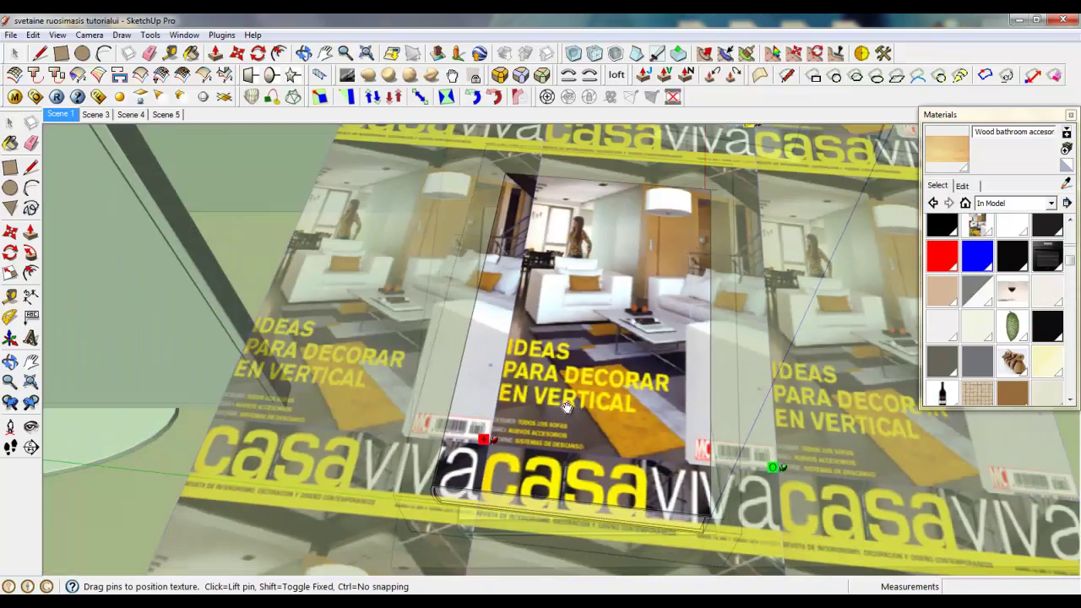
left_click_drag(581, 411, 503, 412)
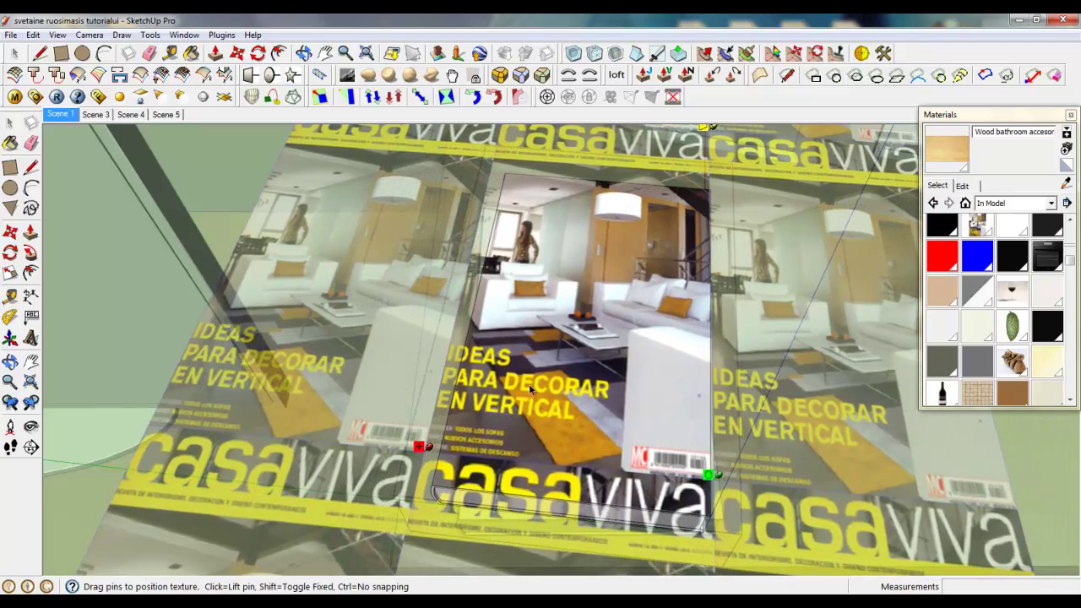
right_click(554, 372)
left_click(554, 375)
scroll(431, 435, "down", 3)
scroll(590, 469, "up", 5)
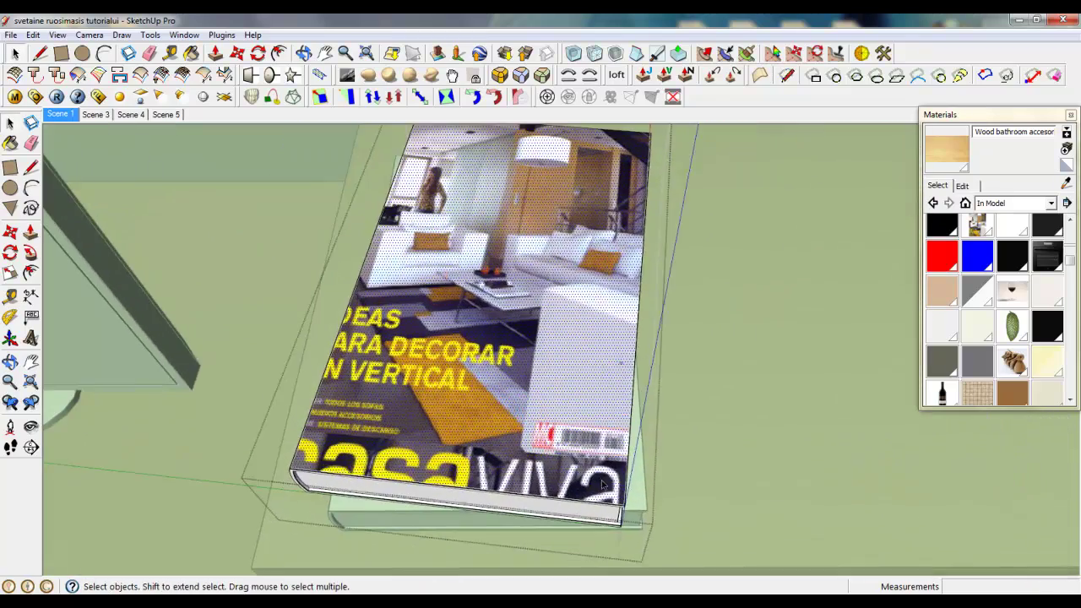
Show hidden geometry and set the texture on the book's top face to Projected.
middle_click_drag(591, 469, 443, 298)
scroll(441, 298, "up", 5)
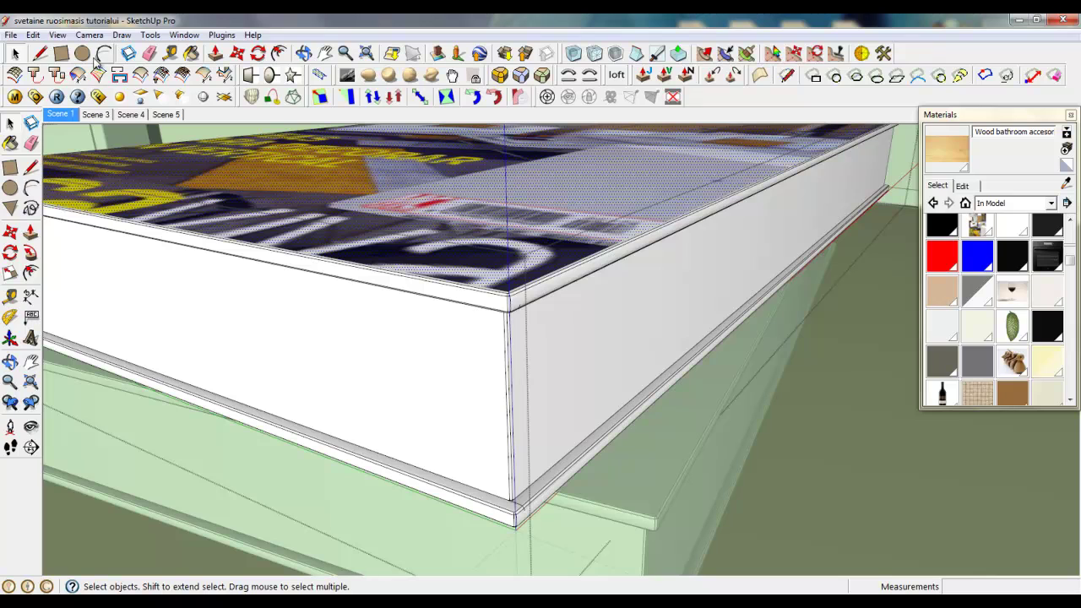
left_click(57, 34)
left_click(67, 84)
right_click(399, 186)
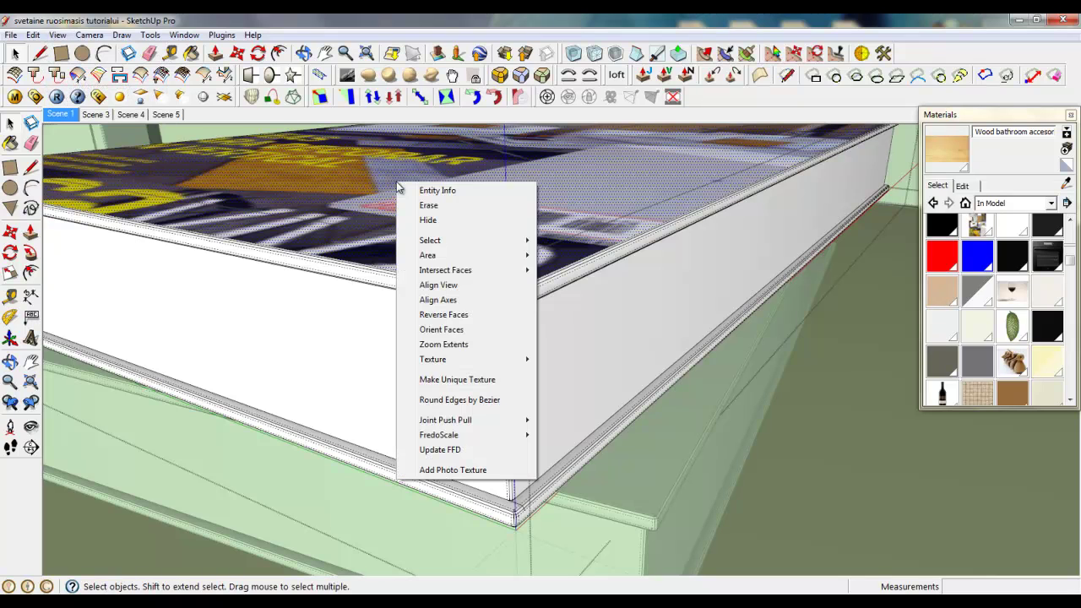
mouse_move(519, 359)
left_click(595, 391)
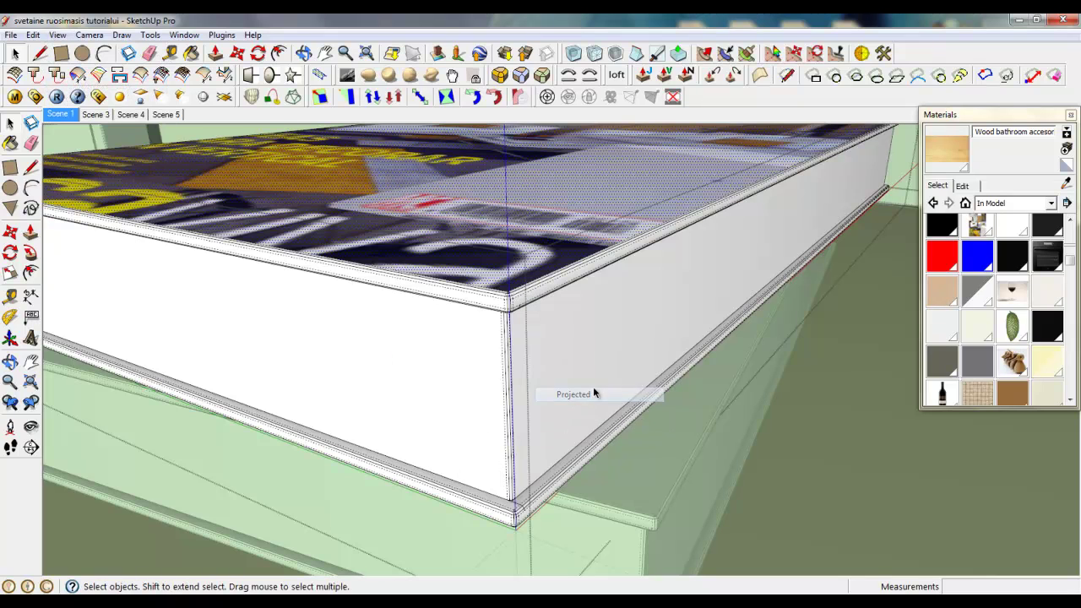
Turn off hidden geometry and soften all the book's edges with an angle of 39,5 degrees between normals.
left_click(58, 34)
left_click(67, 83)
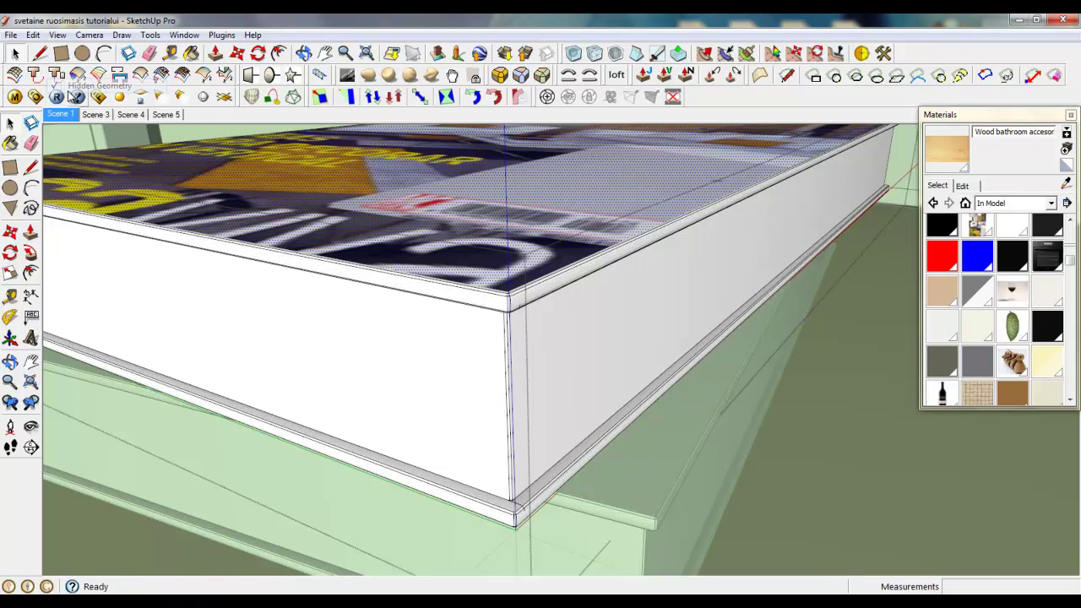
triple_click(488, 296)
right_click(500, 318)
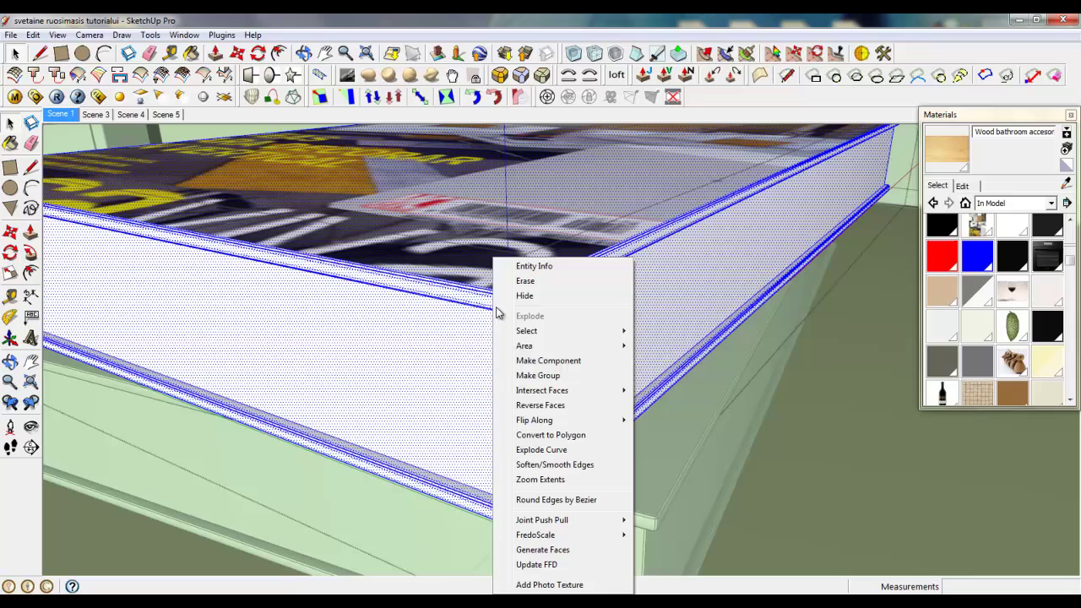
left_click(550, 464)
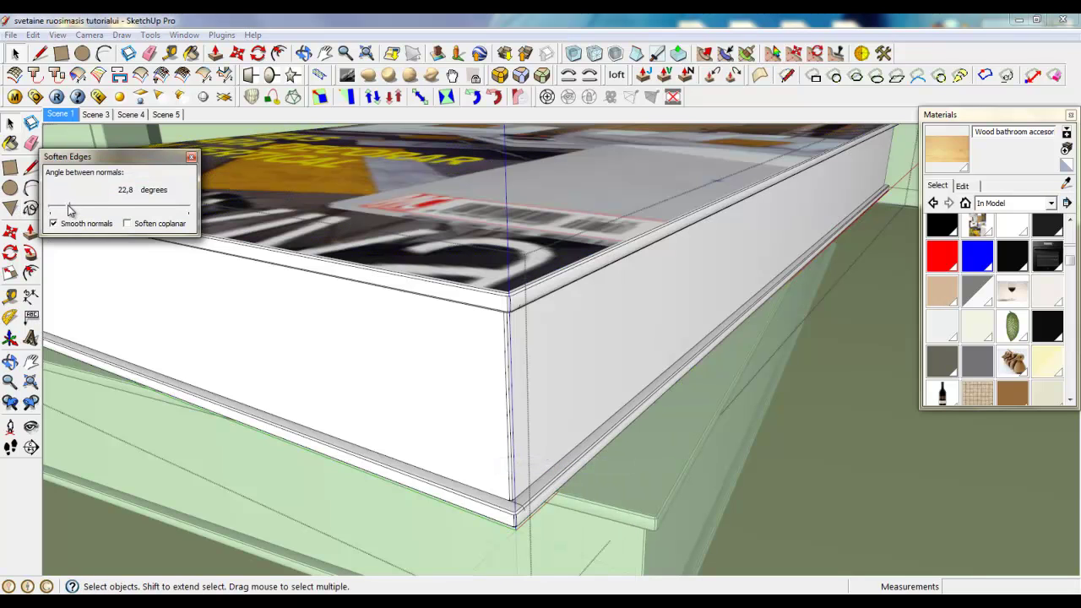
left_click_drag(73, 210, 80, 213)
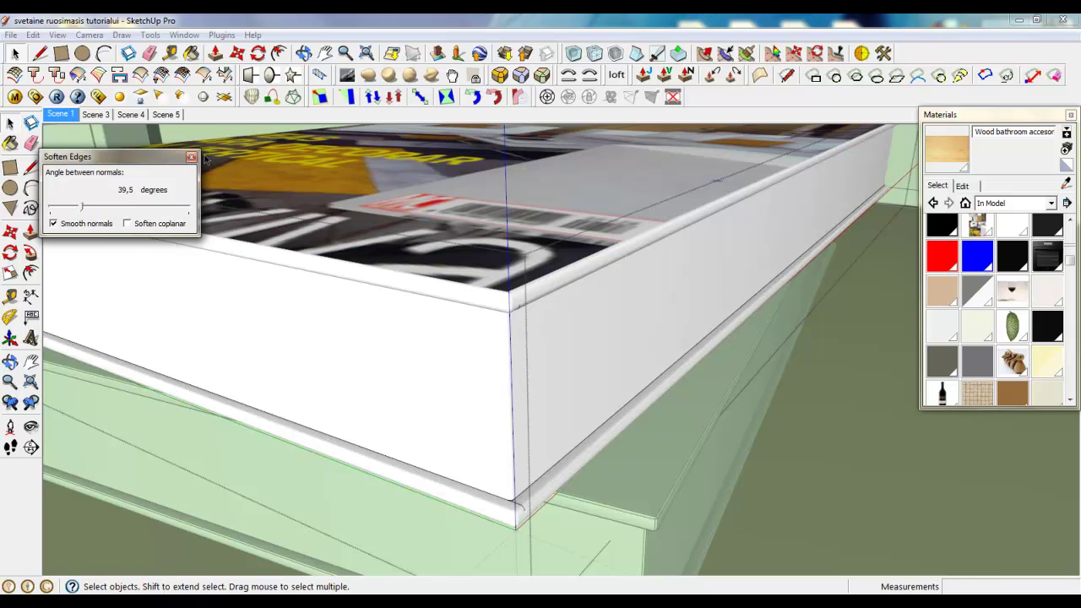
left_click(192, 157)
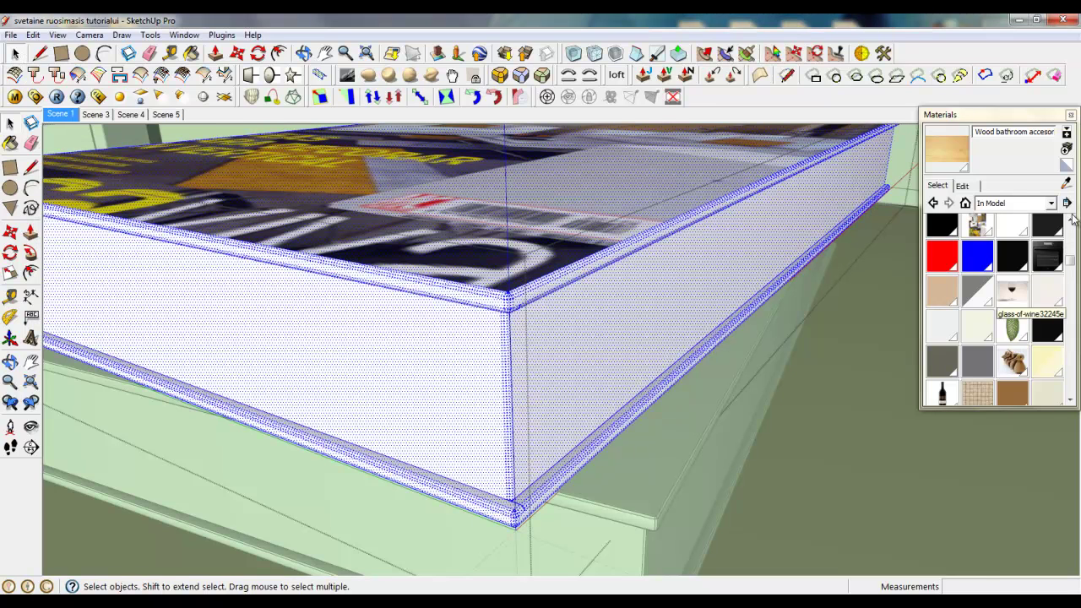
Clear the selection, sample the projected cover texture and paint it onto the rounded edges of the book's cover.
left_click(1066, 183)
left_click(452, 214)
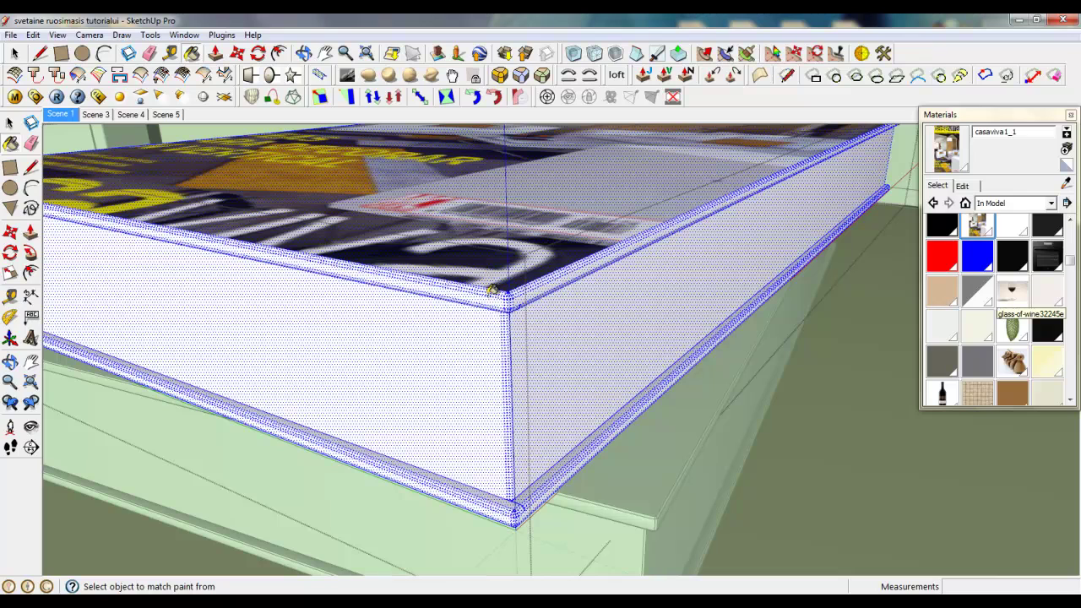
left_click(216, 55)
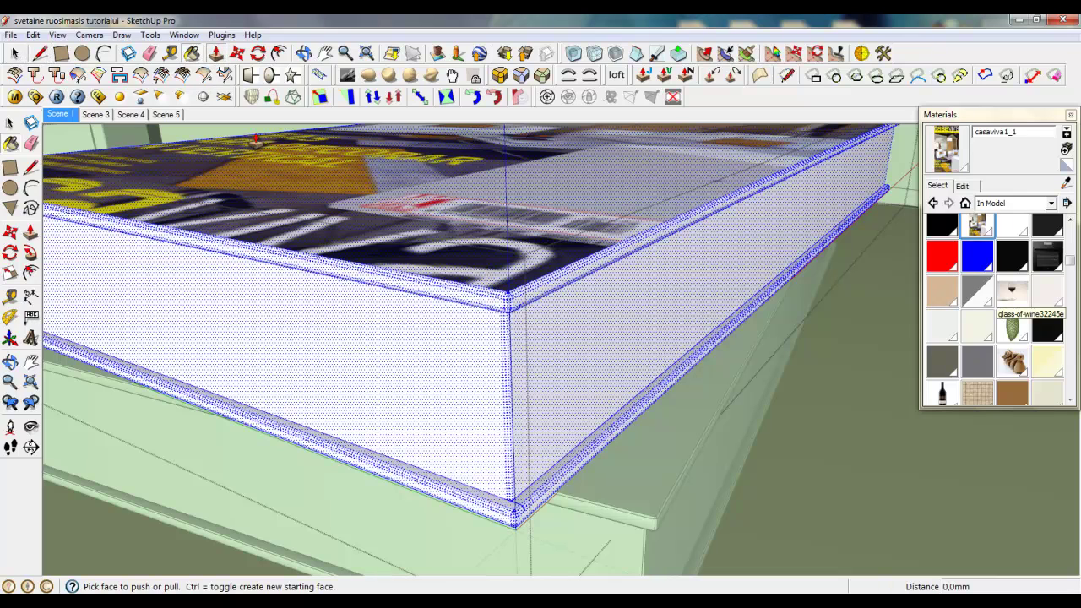
key("space")
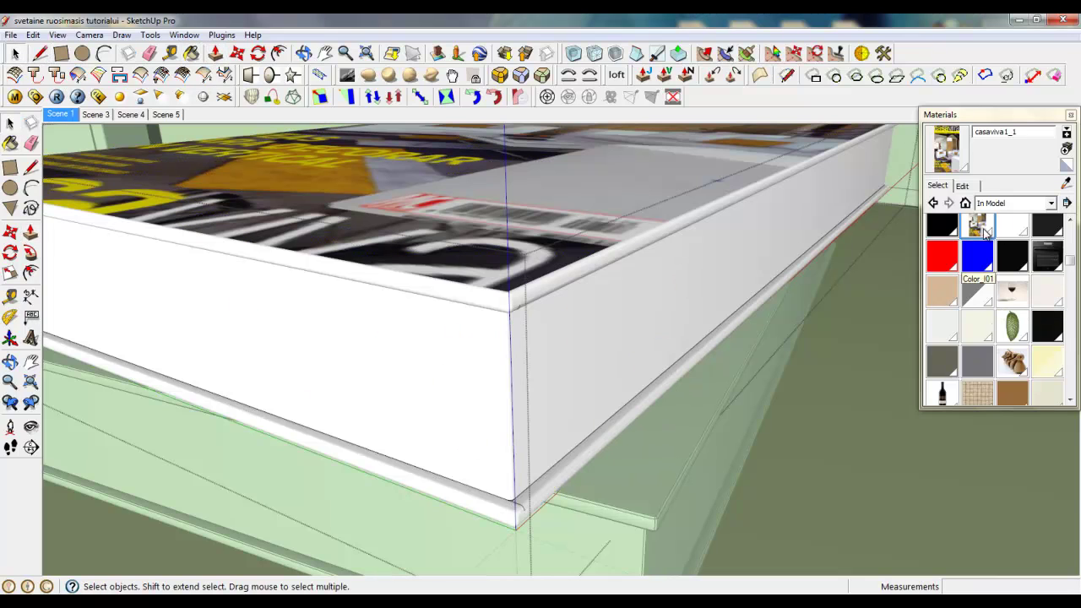
left_click(1066, 183)
left_click(622, 234)
left_click(543, 287)
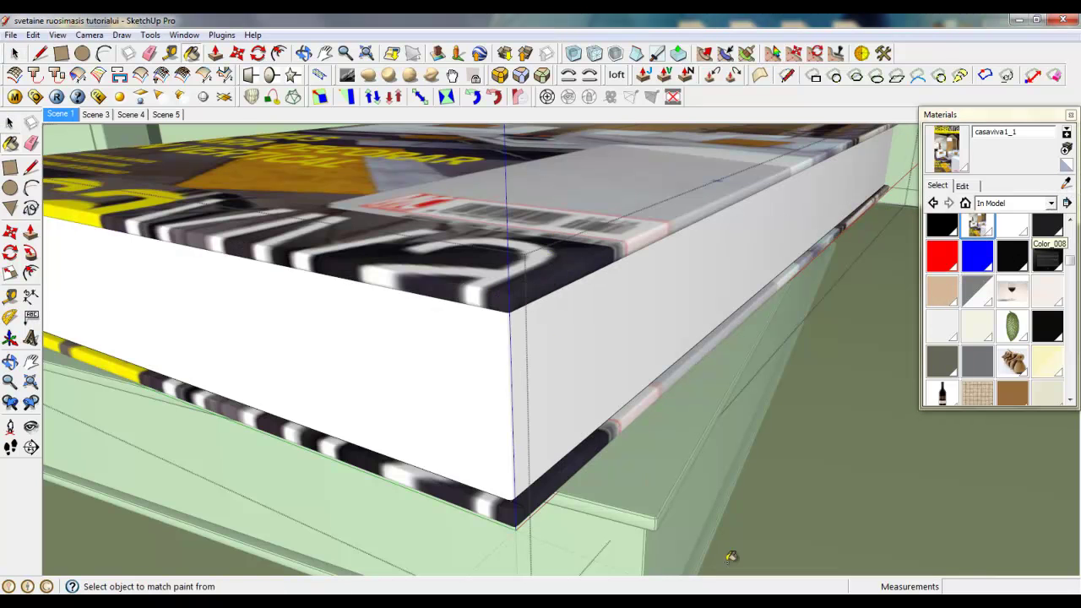
Close the book's group to return to the whole model.
scroll(583, 397, "down", 5)
mouse_move(310, 375)
middle_mouse_down()
mouse_move(712, 357)
mouse_move(302, 362)
middle_mouse_up()
scroll(302, 361, "down", 5)
right_click(495, 367)
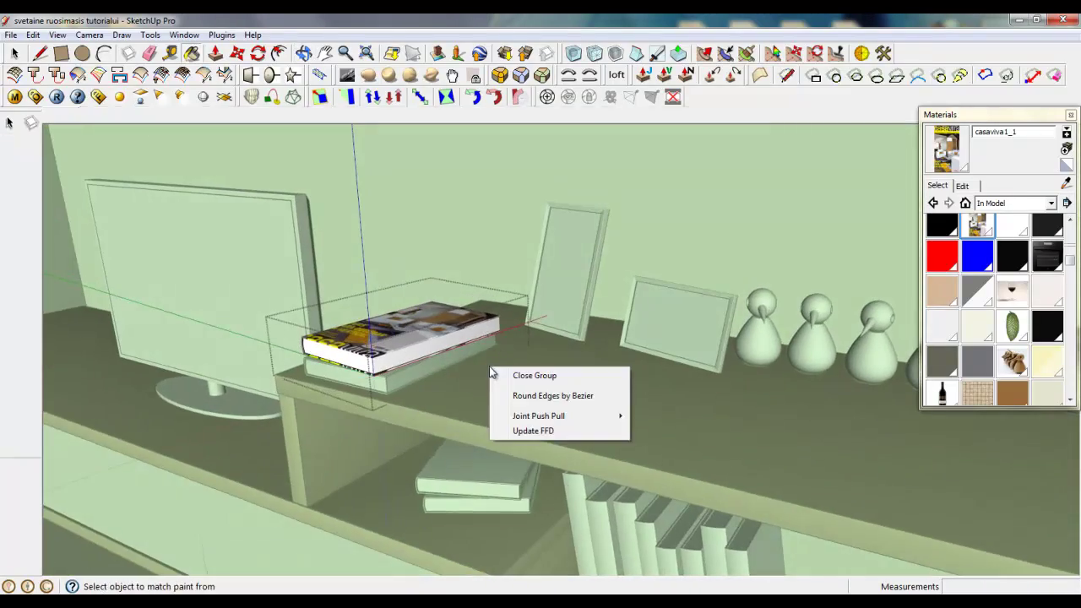
left_click(515, 375)
scroll(287, 337, "up", 5)
scroll(288, 338, "down", 6)
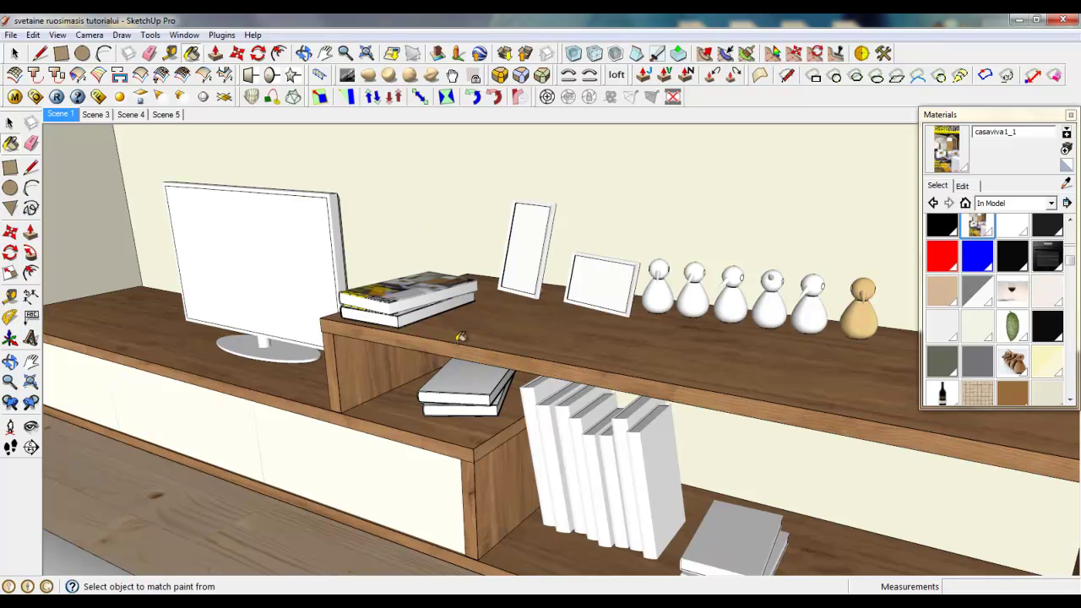
scroll(374, 293, "up", 3)
Add a reflection layer to the casaviva1_1 material and assign a TexFresnel map to its reflection.
left_click(16, 95)
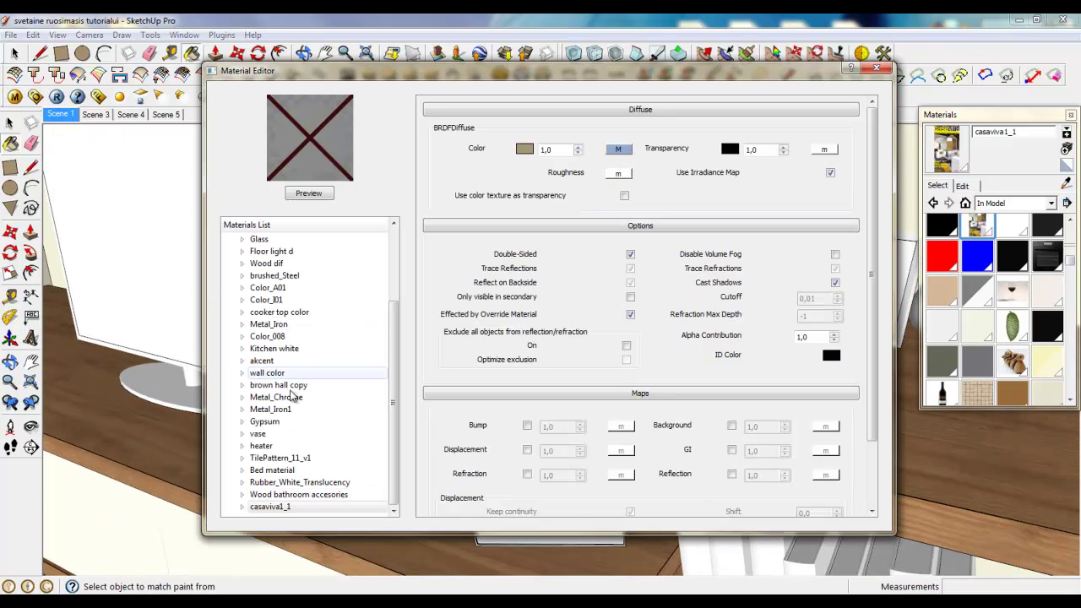
right_click(280, 507)
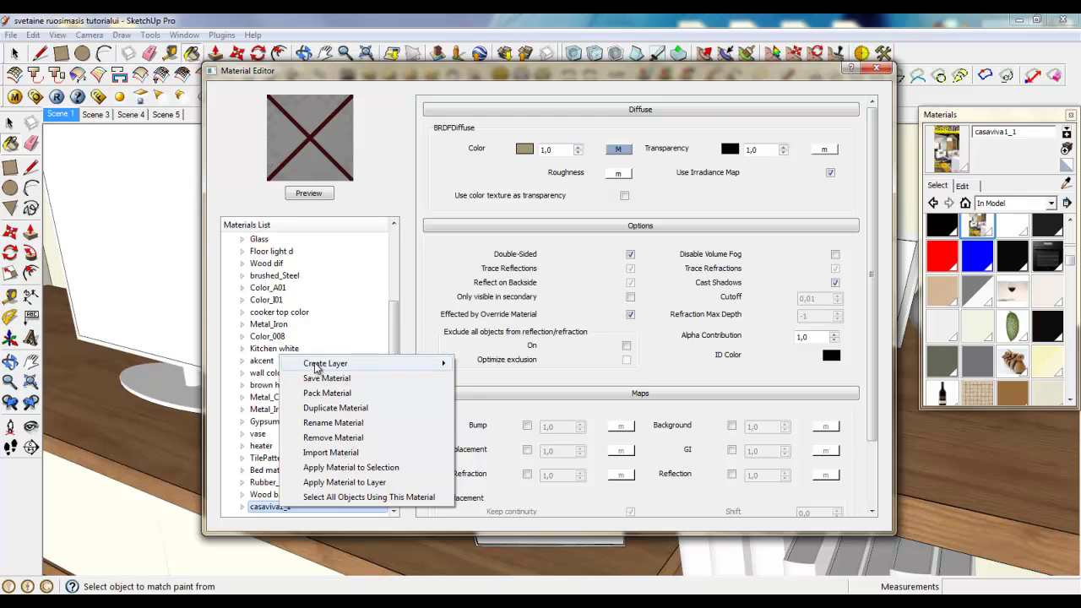
mouse_move(316, 365)
left_click(501, 381)
left_click(620, 150)
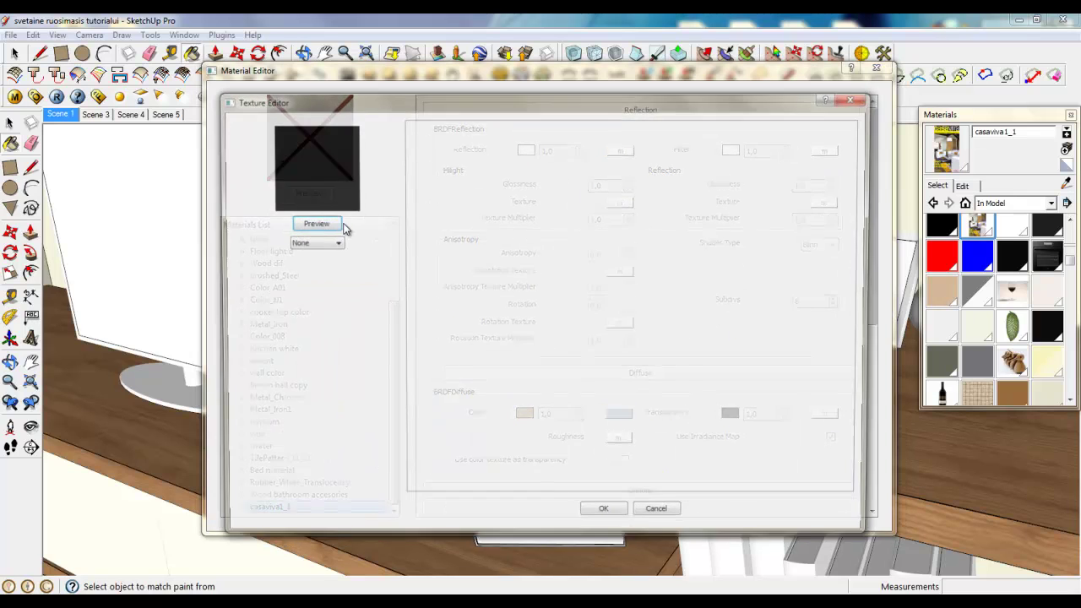
left_click(329, 243)
left_click(308, 343)
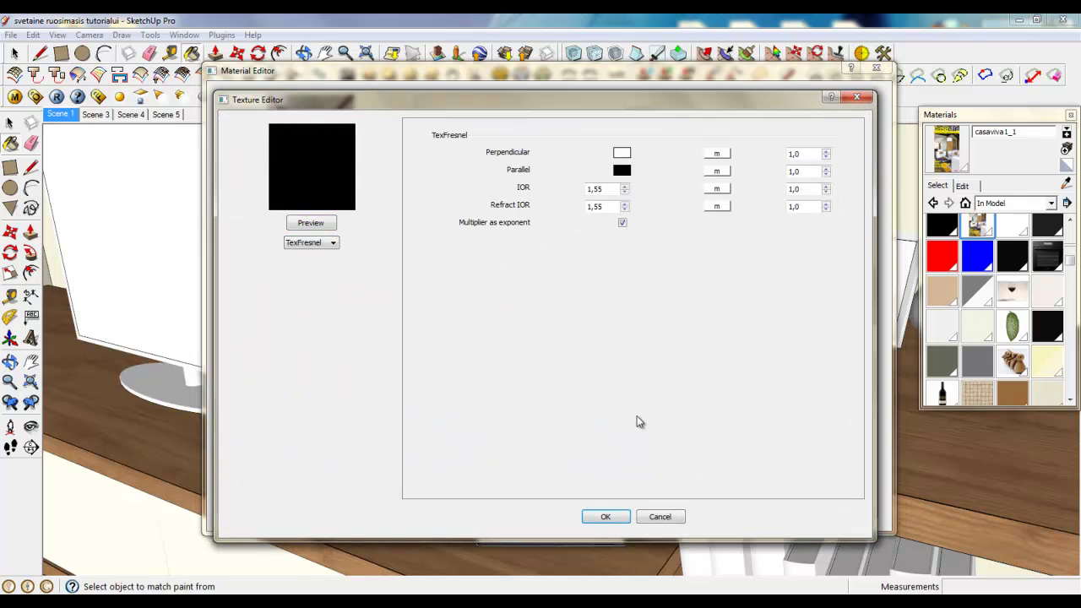
left_click(606, 517)
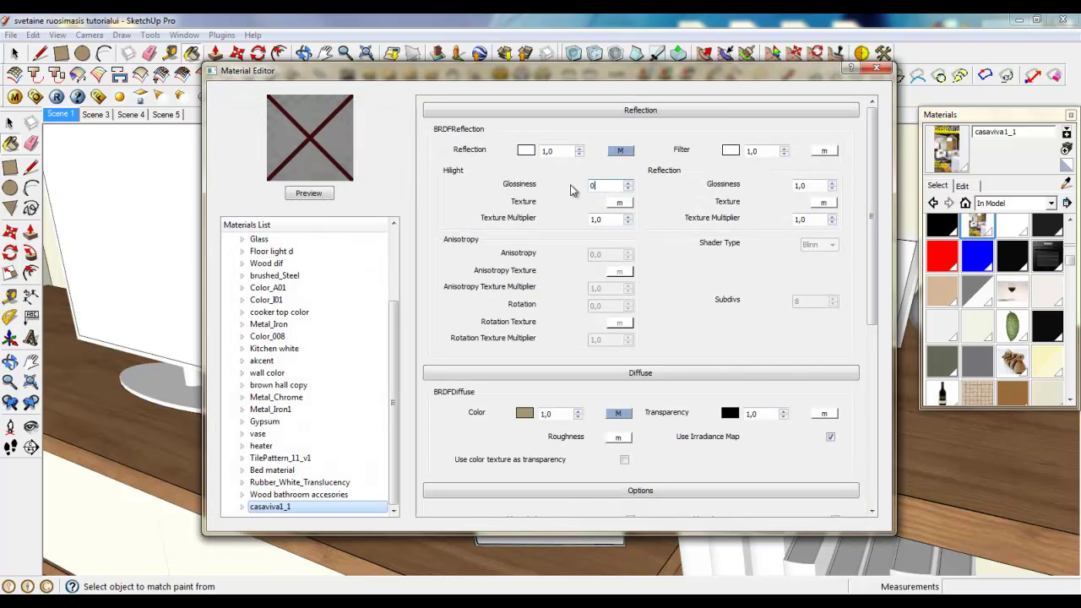
Set both glossiness values of the casaviva1_1 reflection to 0,85, choose the Phong shader type and close the material editor.
left_click(800, 186)
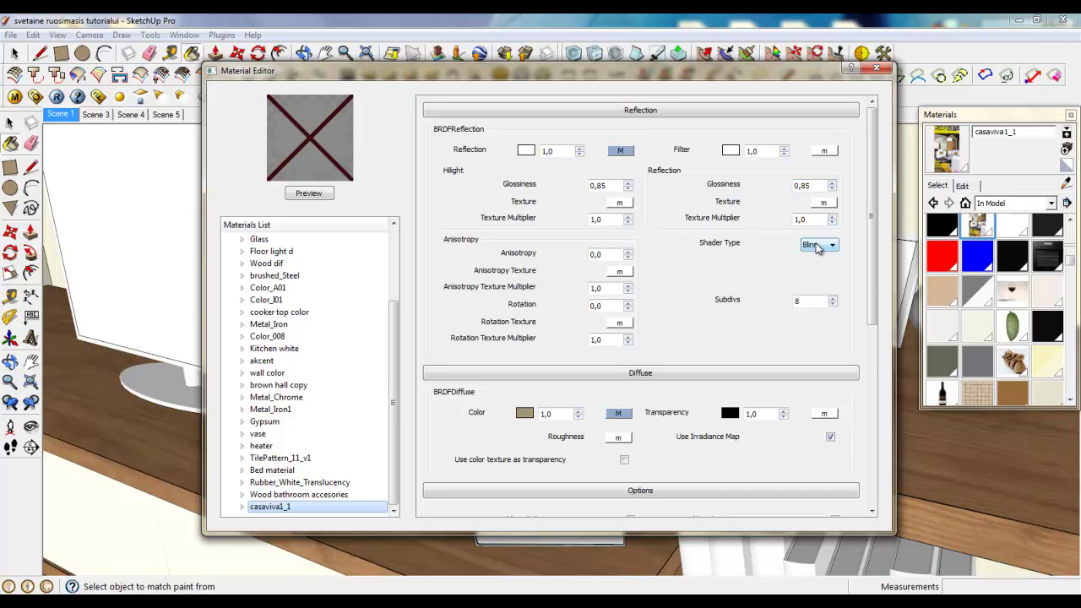
left_click(817, 245)
left_click(815, 265)
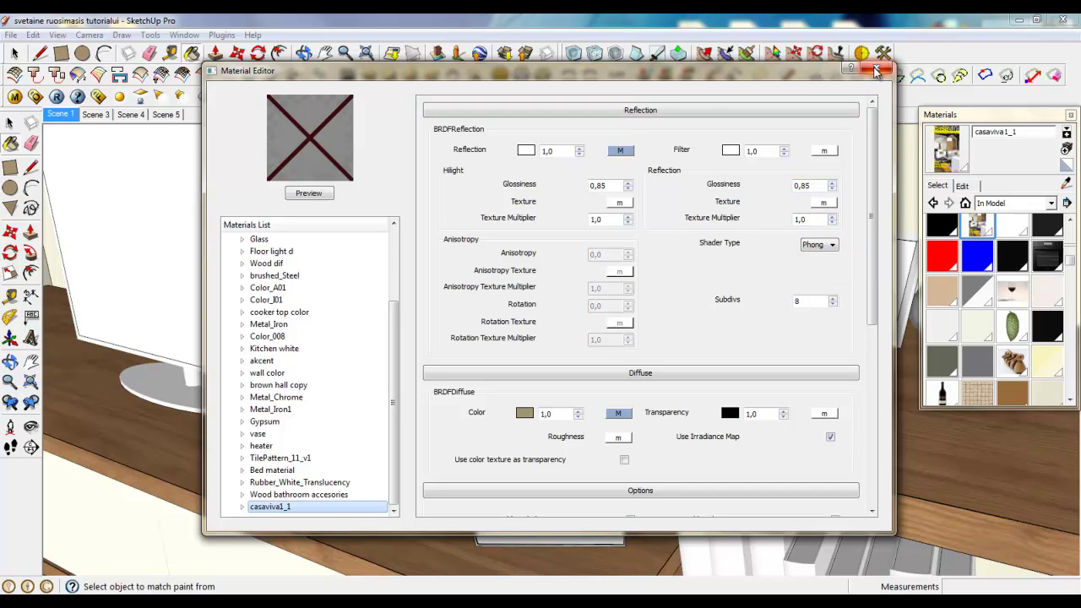
left_click(878, 70)
Open the nested groups of the landscape picture frame on the shelf and select its inner picture face.
middle_click_drag(671, 325, 638, 181)
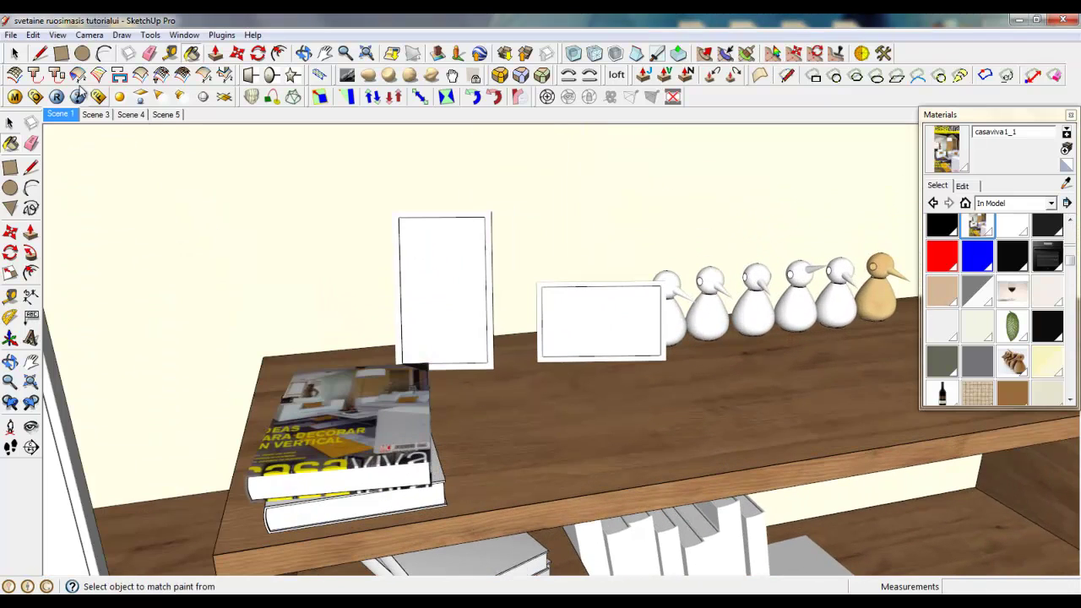
left_click(14, 53)
middle_click_drag(727, 425, 639, 422)
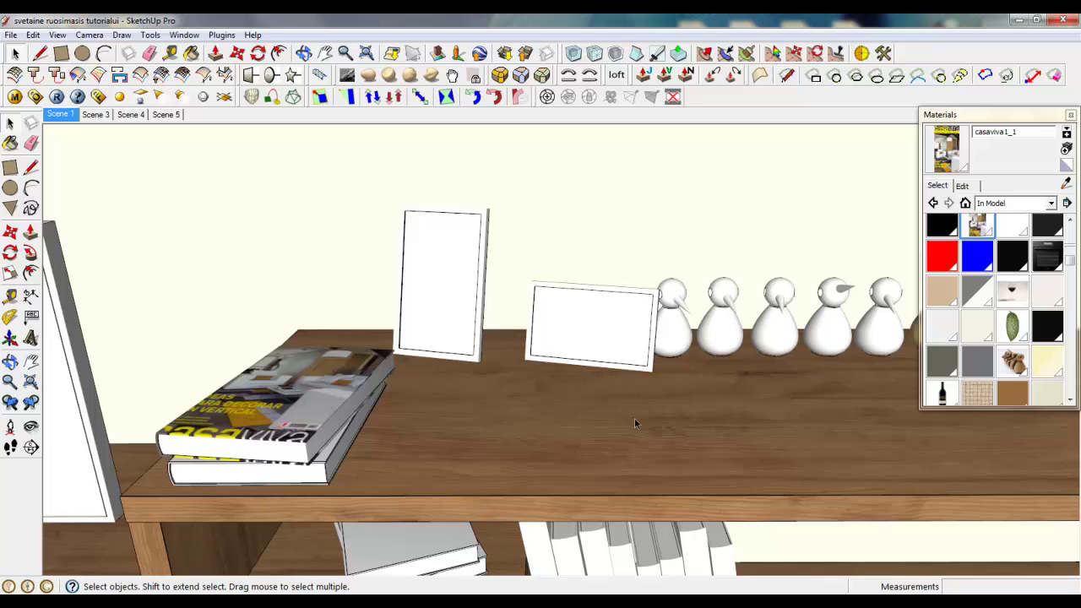
scroll(563, 306, "up", 5)
left_click(580, 364)
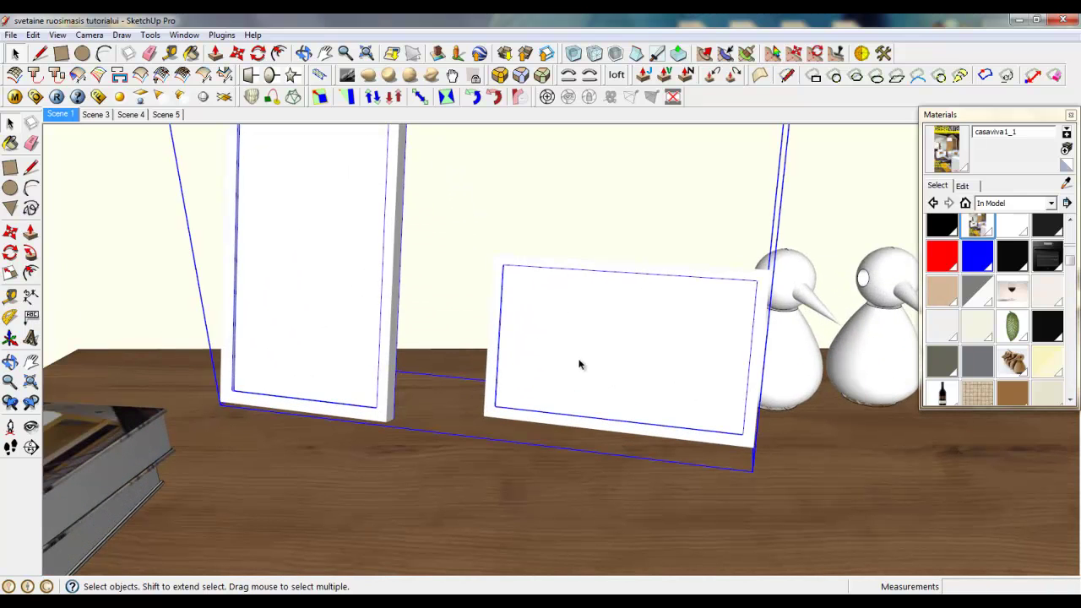
middle_click_drag(579, 364, 732, 357)
scroll(732, 353, "up", 2)
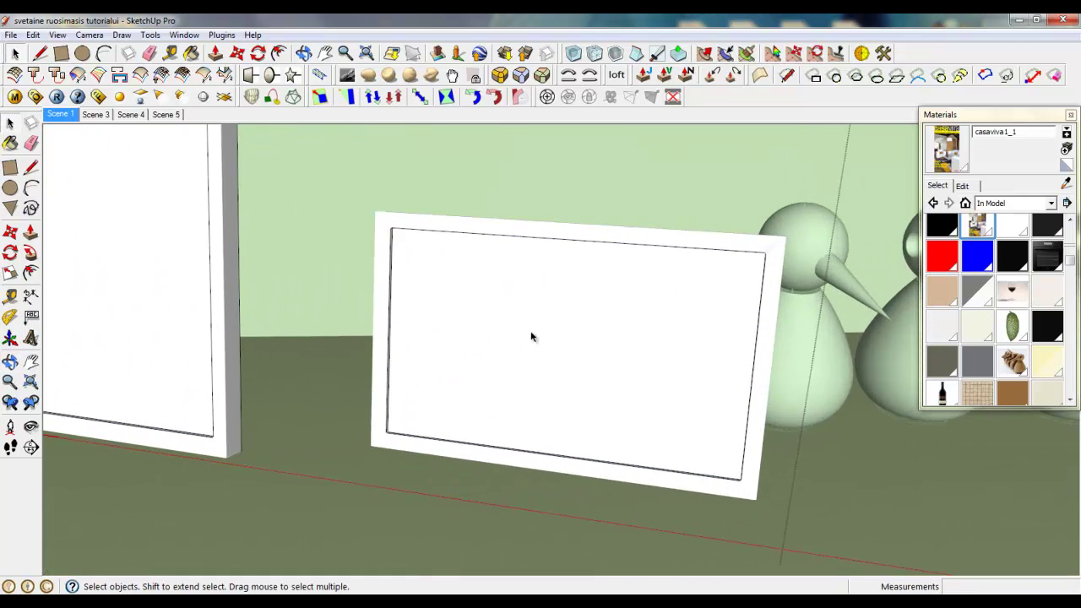
left_click(499, 339)
scroll(674, 306, "down", 3)
scroll(663, 338, "up", 1)
scroll(657, 348, "up", 4)
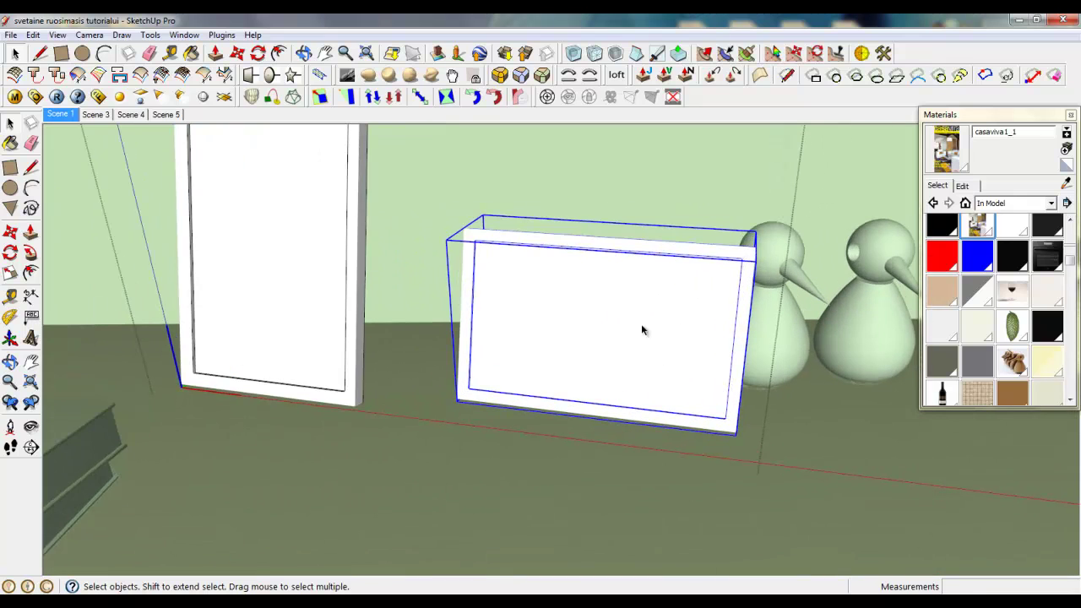
double_click(596, 276)
left_click(360, 355)
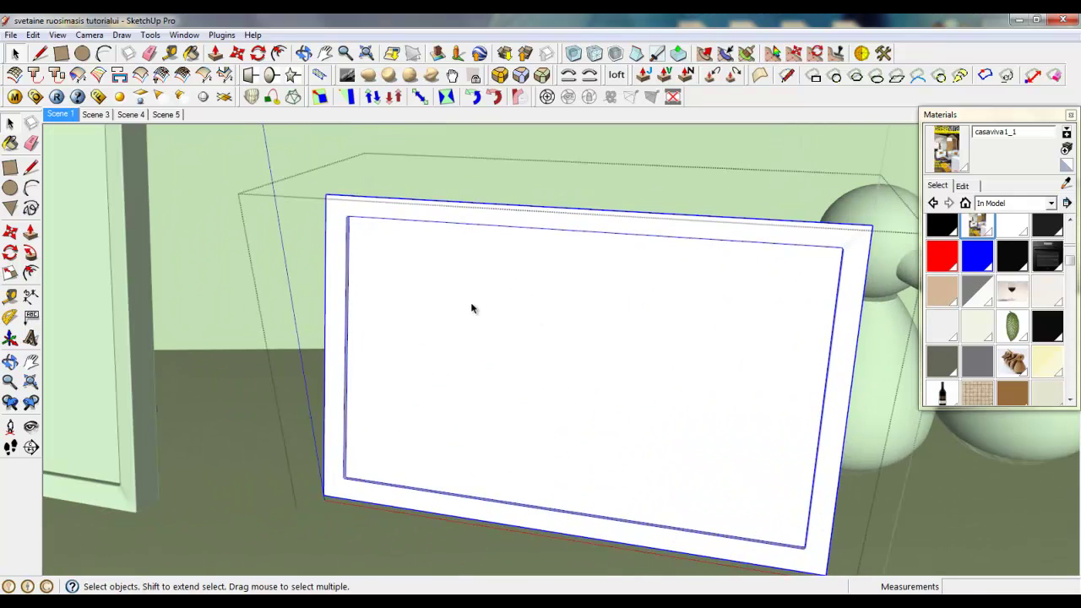
double_click(471, 307)
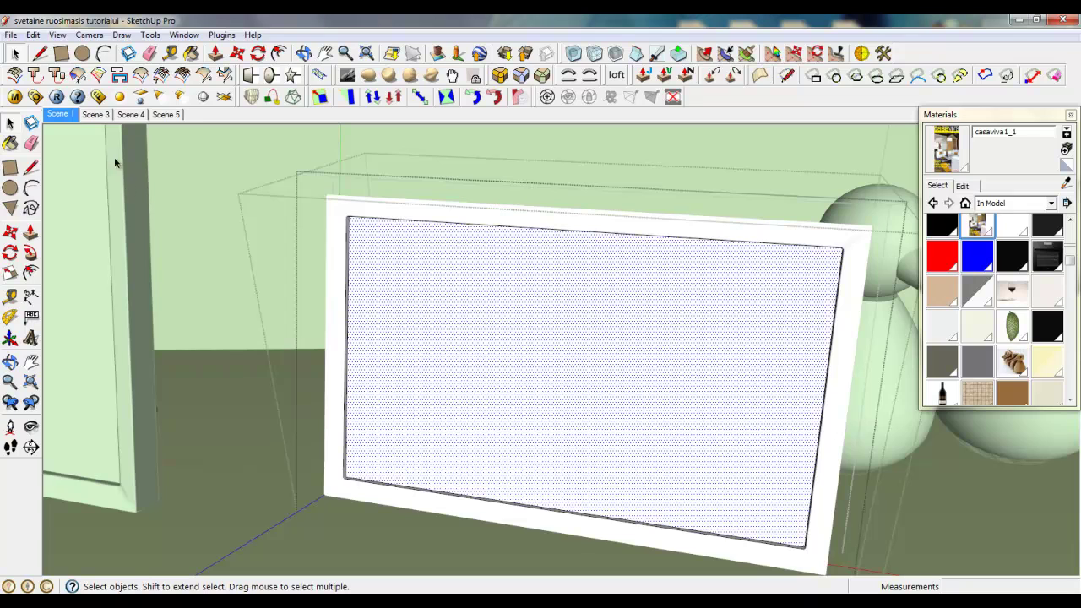
Import family-holidays-walks from the Textures folder as a texture and place it across the frame's picture face.
left_click(12, 35)
left_click(33, 241)
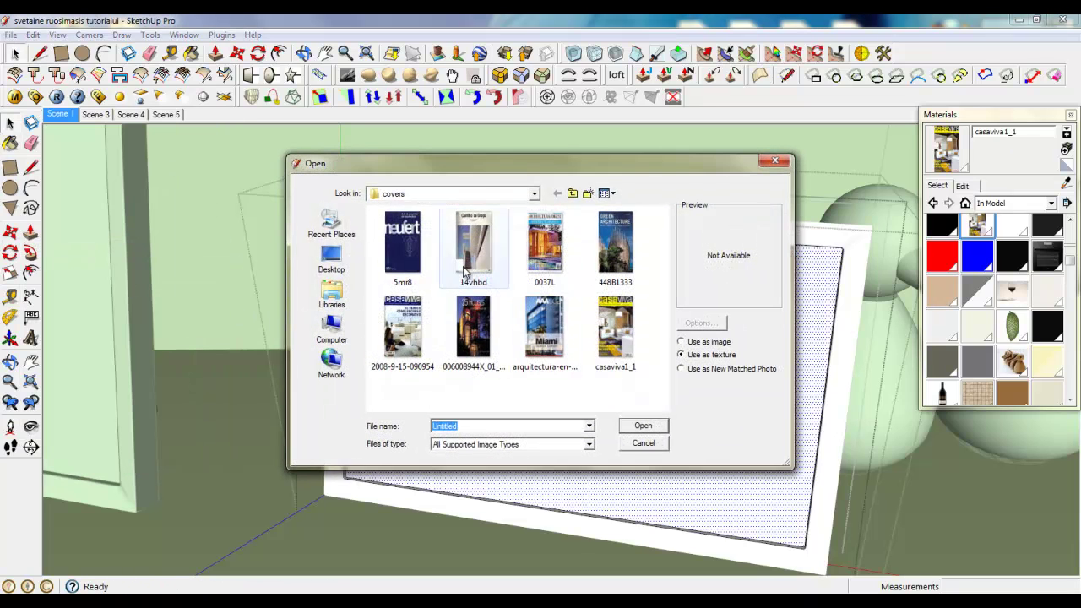
left_click(572, 195)
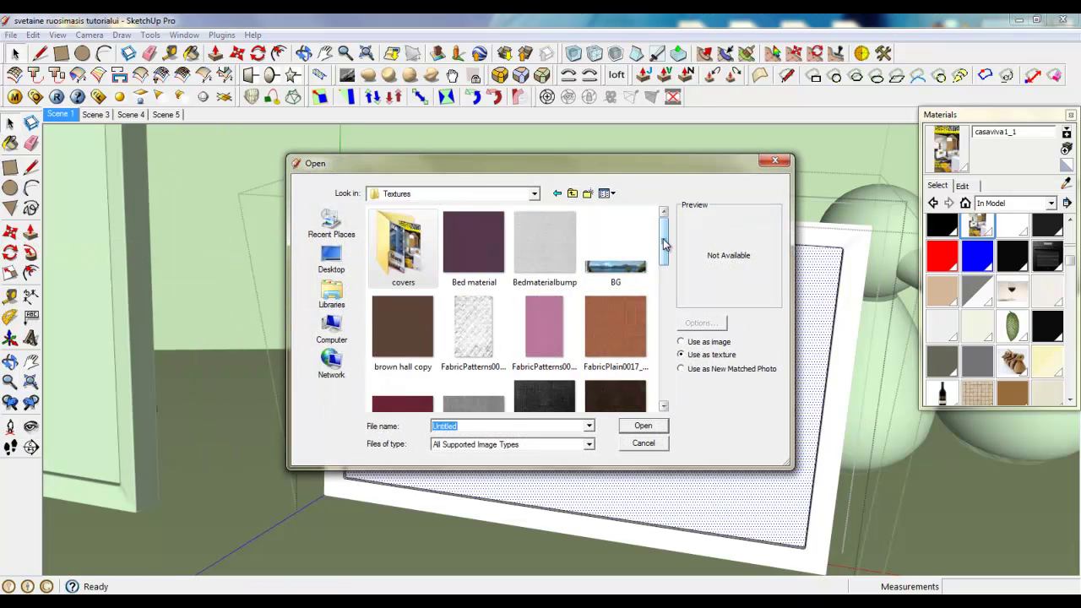
left_click_drag(668, 236, 669, 292)
left_click(549, 268)
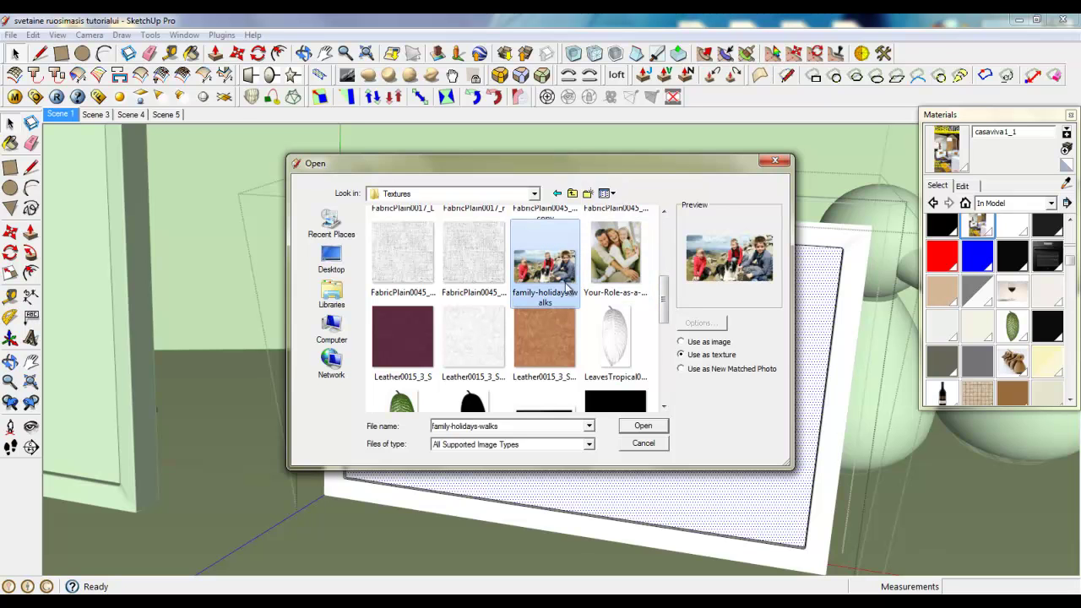
left_click(643, 426)
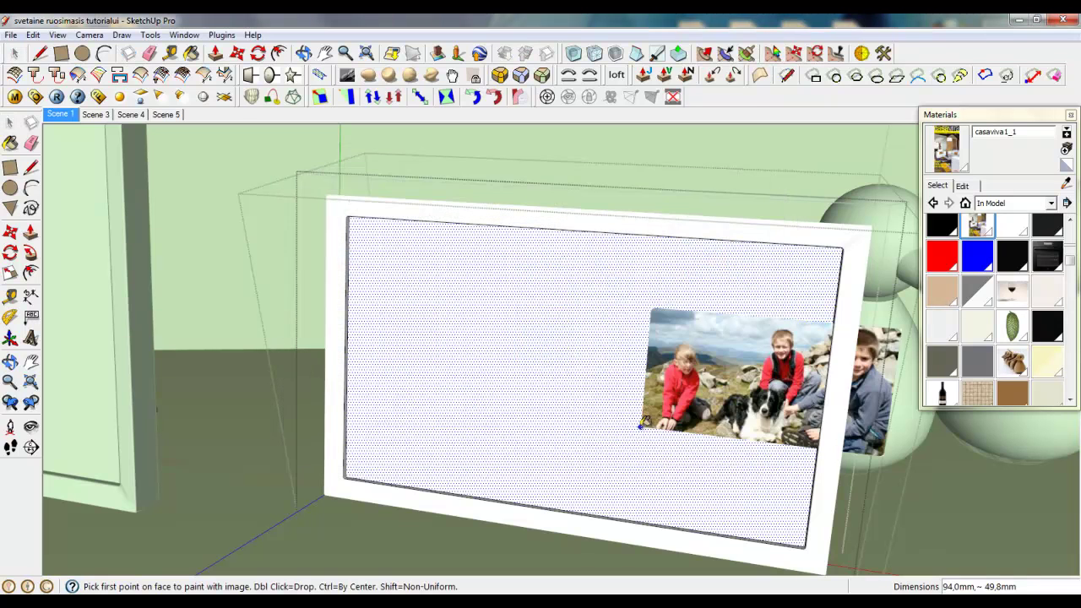
left_click(357, 463)
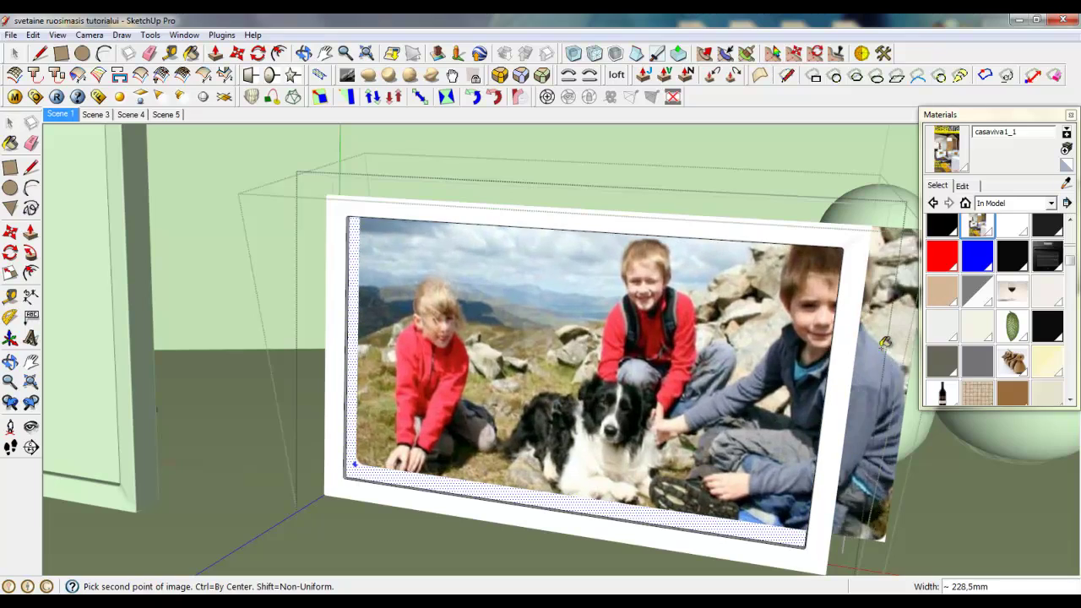
left_click(849, 344)
Reposition the family photo texture so that it fills the frame's picture face.
right_click(512, 325)
mouse_move(558, 201)
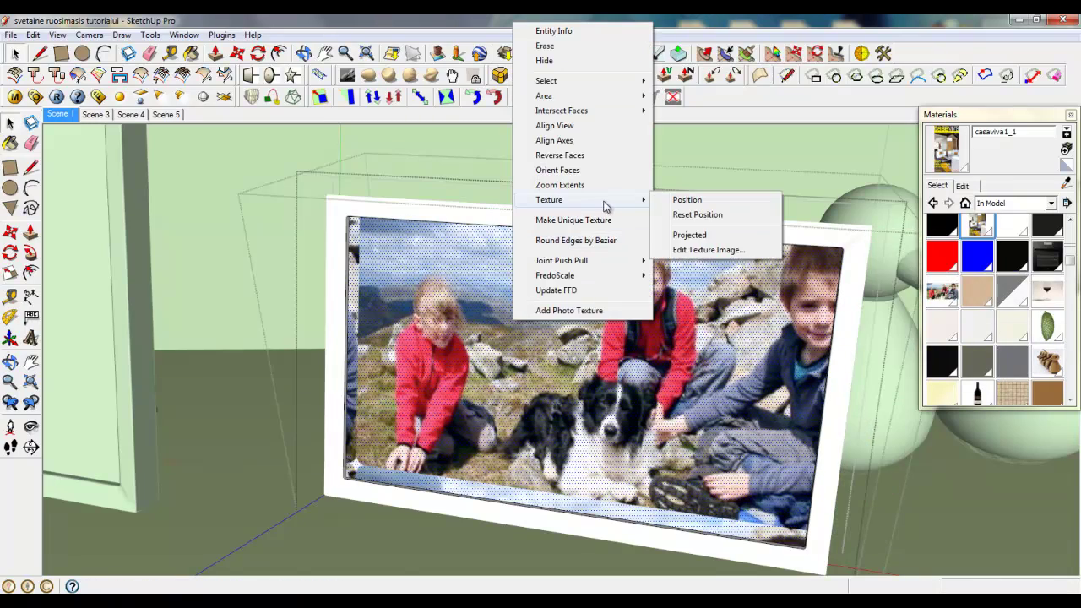
left_click(677, 200)
left_click_drag(632, 303, 564, 317)
right_click(519, 307)
left_click(529, 316)
Examine how the photo meets the inner edges and corner of the picture frame.
scroll(507, 321, "down", 5)
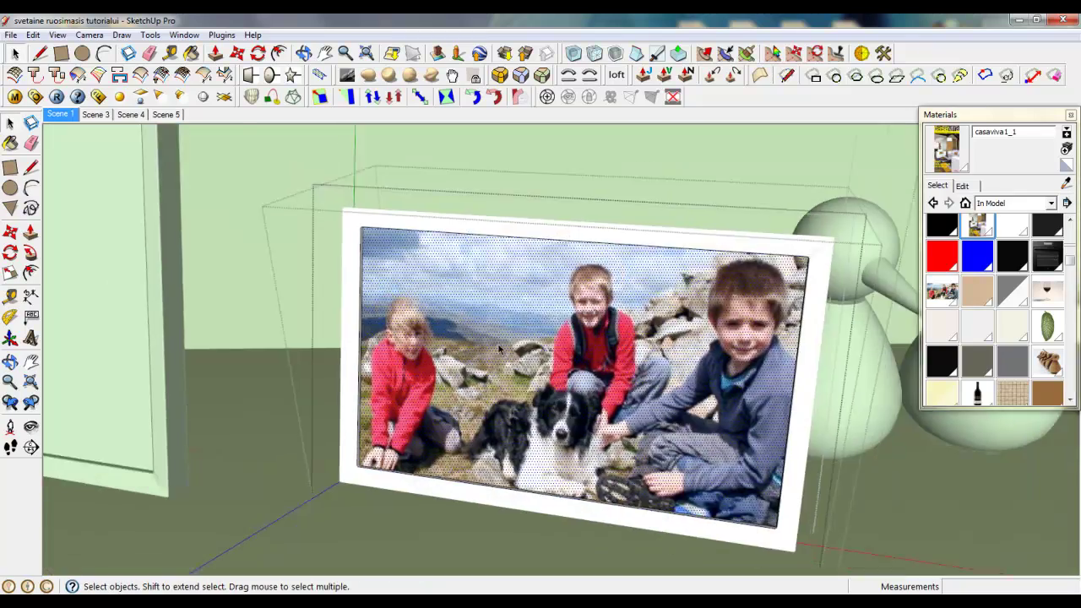
scroll(432, 281, "up", 8)
scroll(439, 372, "down", 3)
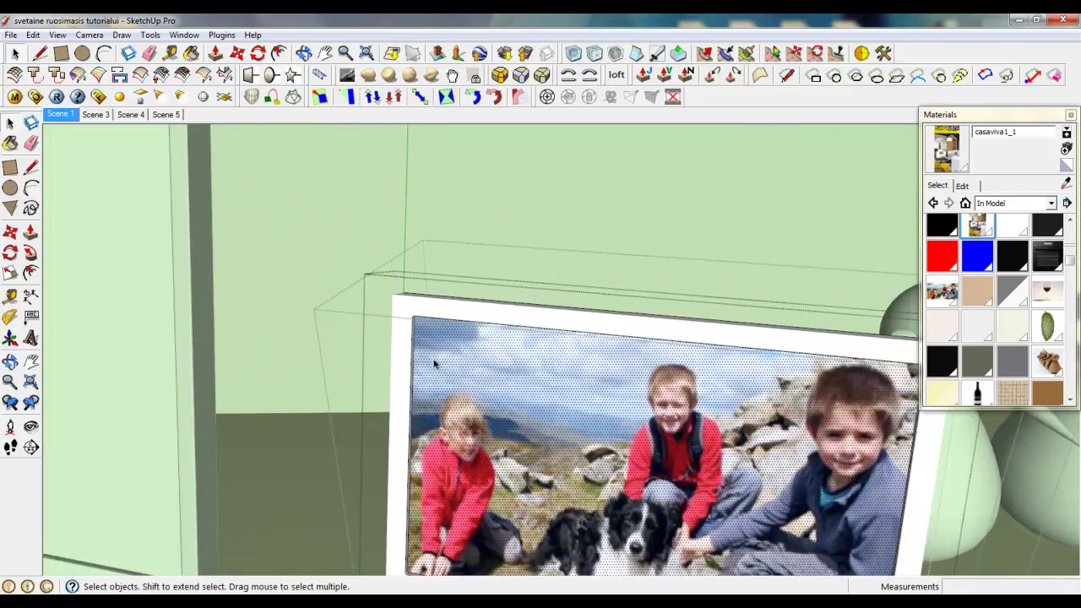
scroll(417, 299, "up", 8)
middle_click_drag(424, 391, 369, 299)
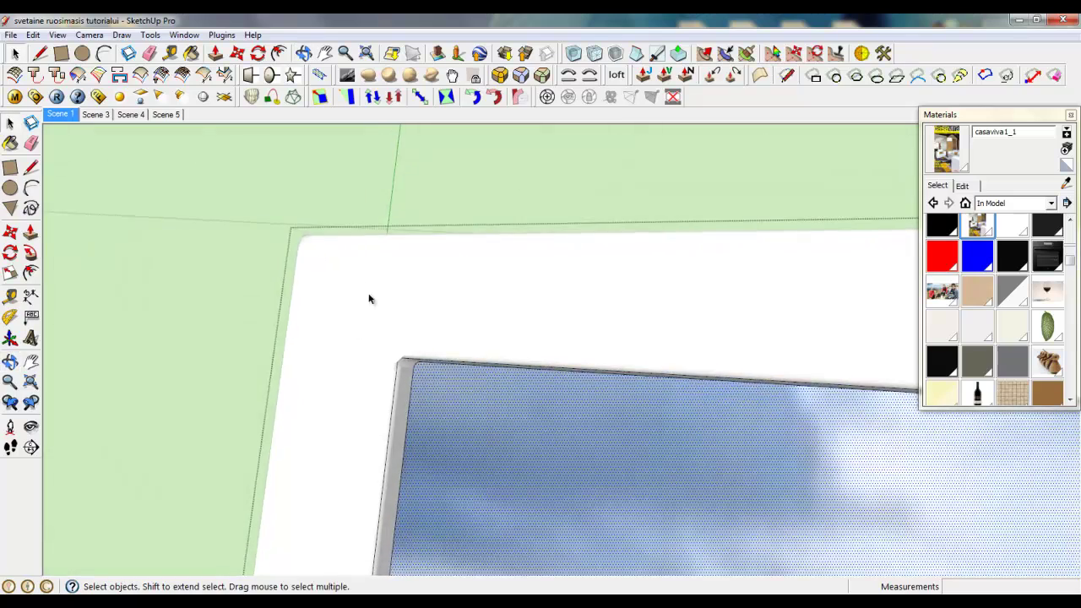
scroll(369, 299, "down", 3)
scroll(414, 345, "up", 5)
scroll(308, 305, "down", 1)
scroll(429, 363, "up", 4)
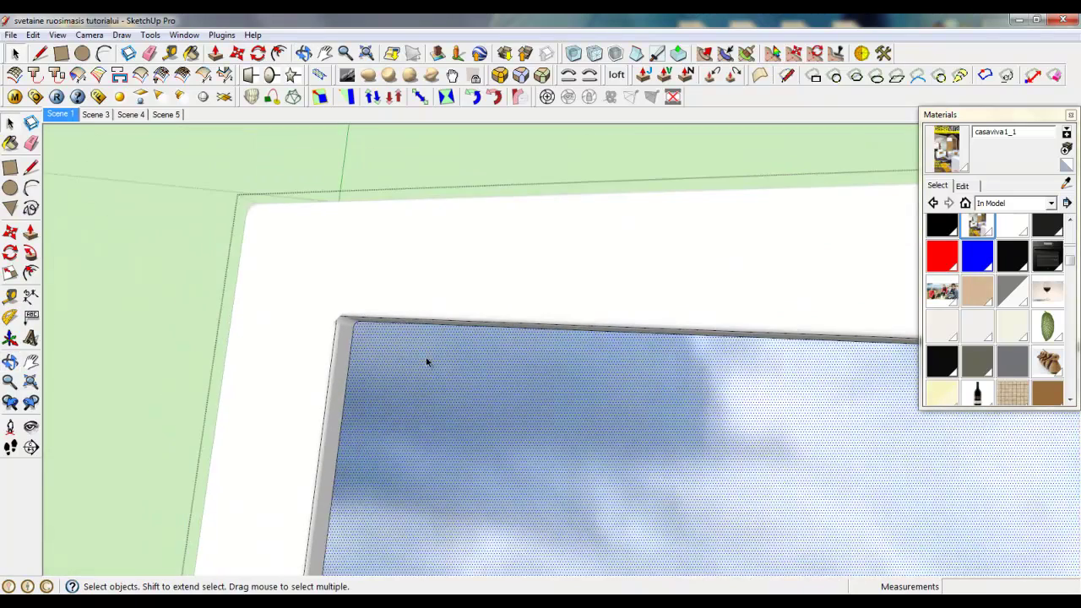
middle_click_drag(386, 366, 333, 348)
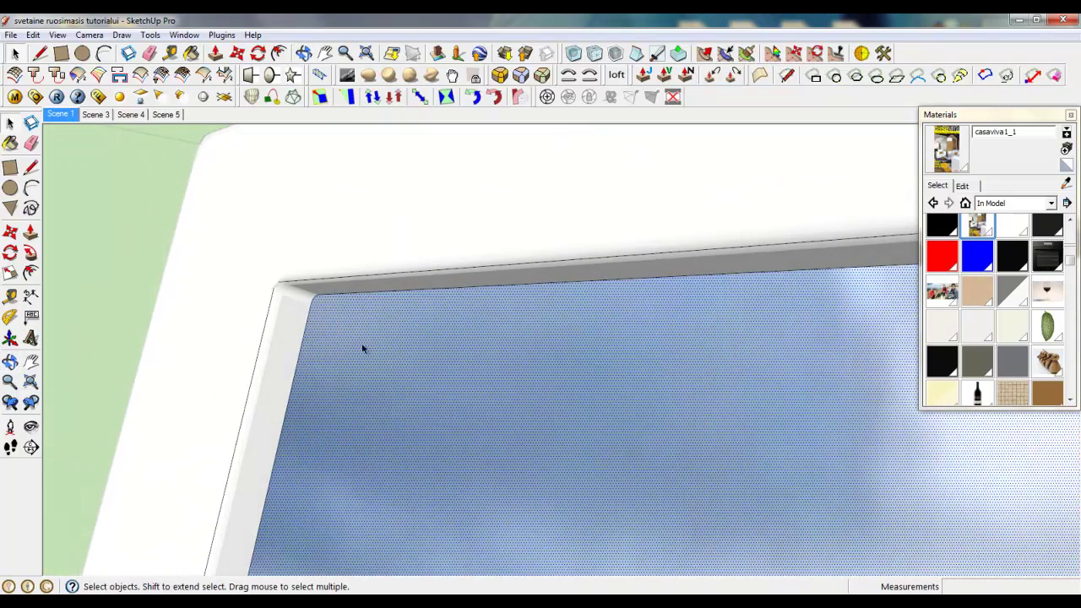
mouse_move(378, 393)
middle_mouse_down()
mouse_move(265, 369)
mouse_move(193, 369)
mouse_move(383, 389)
middle_mouse_up()
left_click(479, 363)
middle_click_drag(453, 381, 487, 266)
scroll(342, 366, "down", 3)
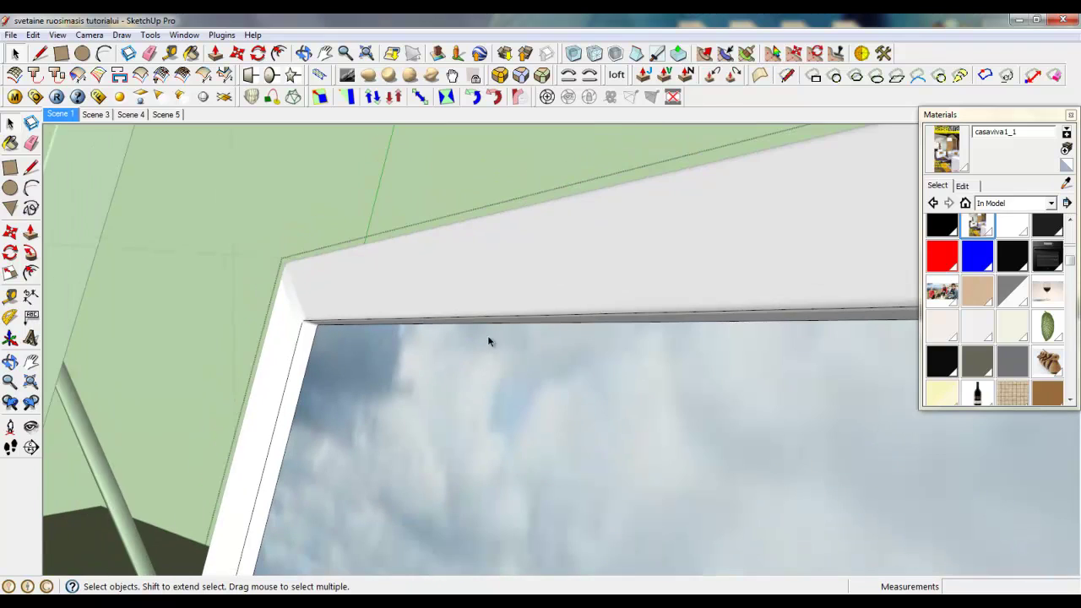
Sample the family-holidays-walks texture from the photo, choose the Glass material and inspect the frame's edges.
left_click(1065, 184)
left_click(543, 352)
mouse_move(544, 352)
middle_mouse_down()
mouse_move(435, 374)
mouse_move(314, 357)
mouse_move(444, 394)
middle_mouse_up()
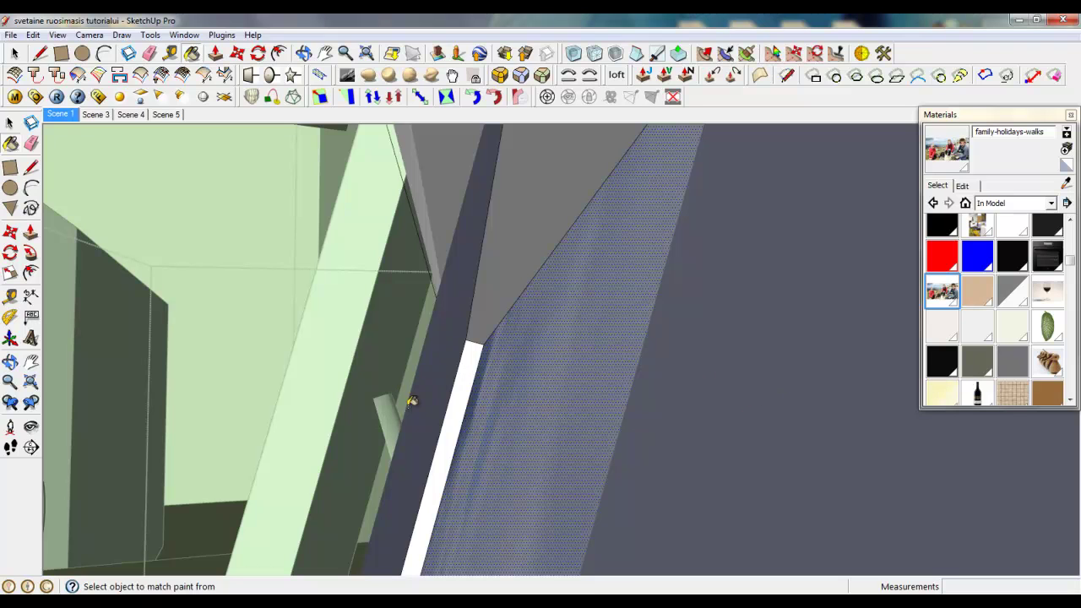
left_click(1013, 291)
middle_click_drag(459, 411, 560, 442)
scroll(550, 426, "up", 8)
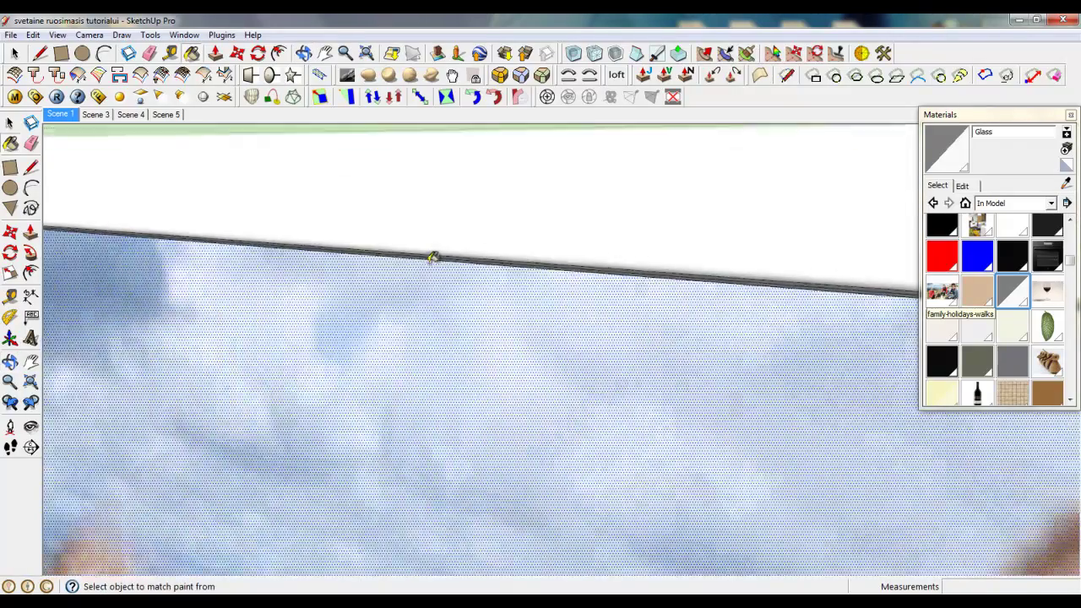
scroll(431, 256, "down", 8)
middle_click_drag(615, 207, 420, 299)
scroll(794, 389, "down", 3)
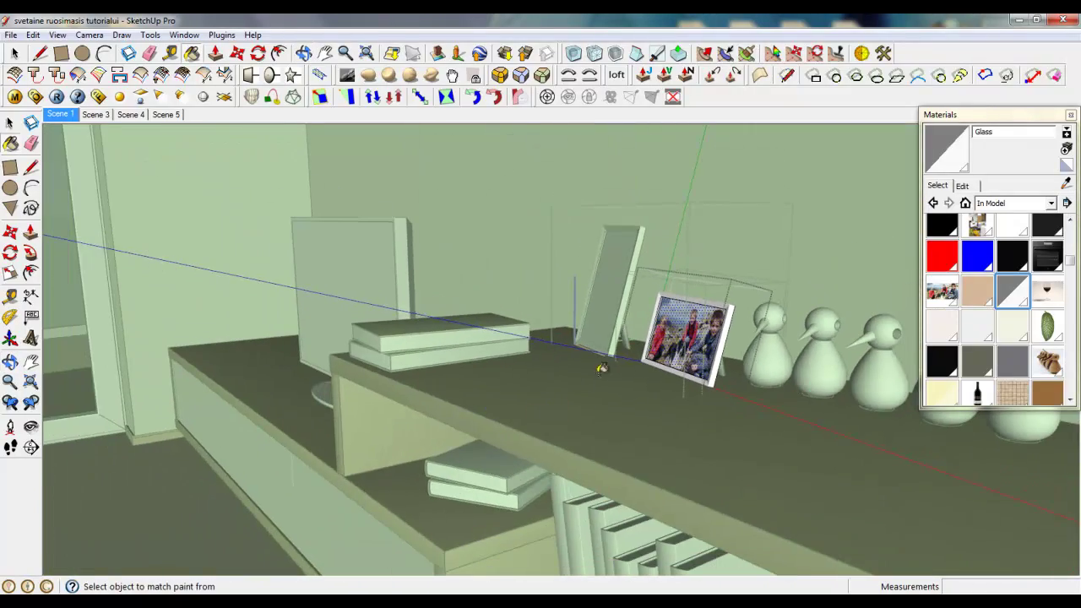
Paint the landscape picture frame's border with the Wood dif material.
scroll(695, 319, "up", 5)
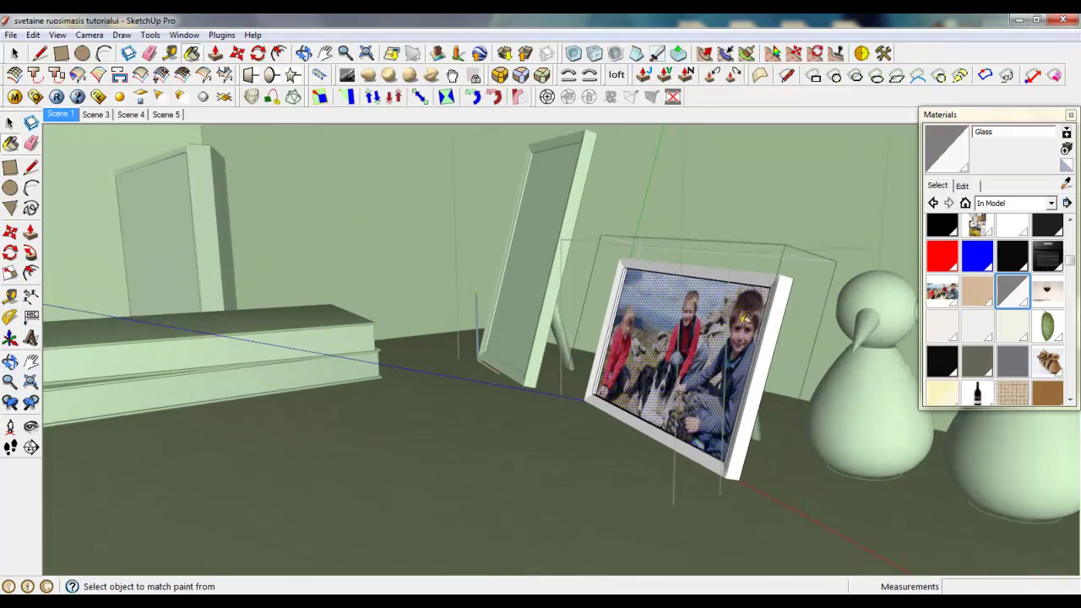
middle_click_drag(676, 382, 268, 397)
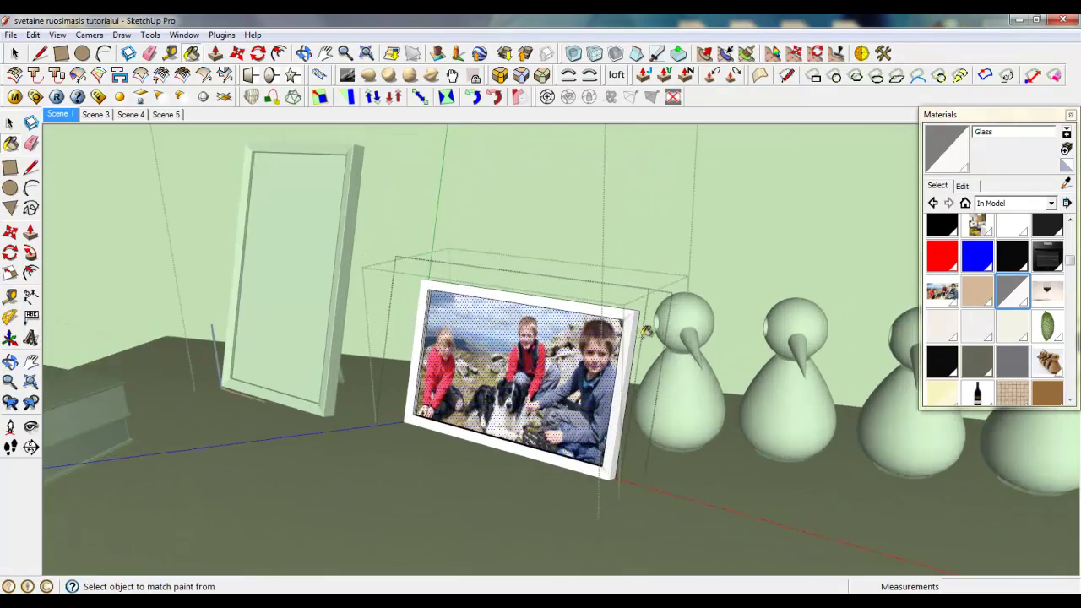
scroll(605, 343, "up", 4)
scroll(971, 338, "down", 3)
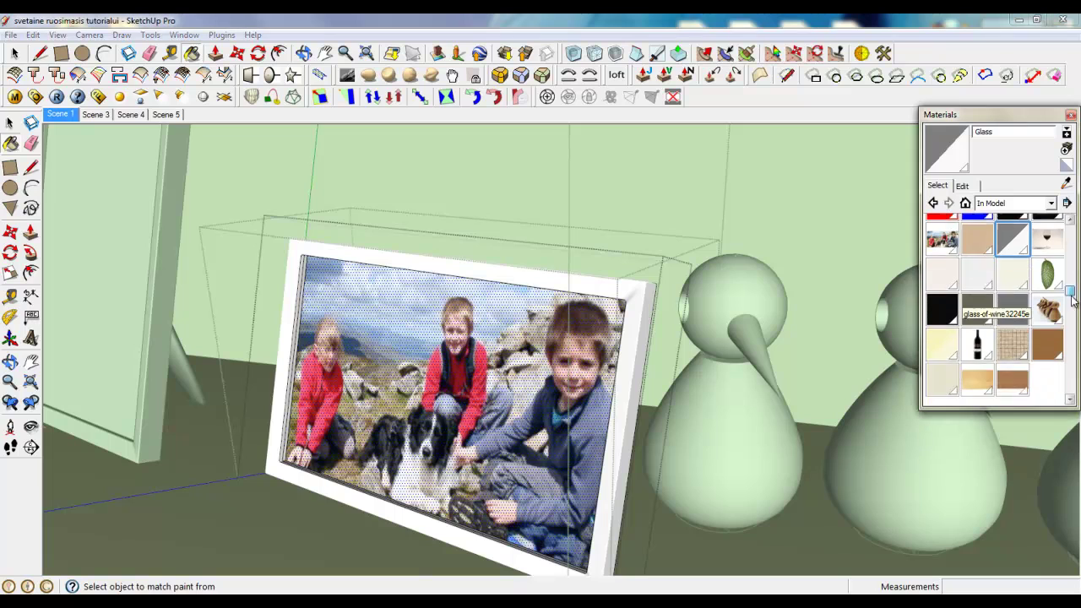
left_click(1013, 343)
left_click(639, 296)
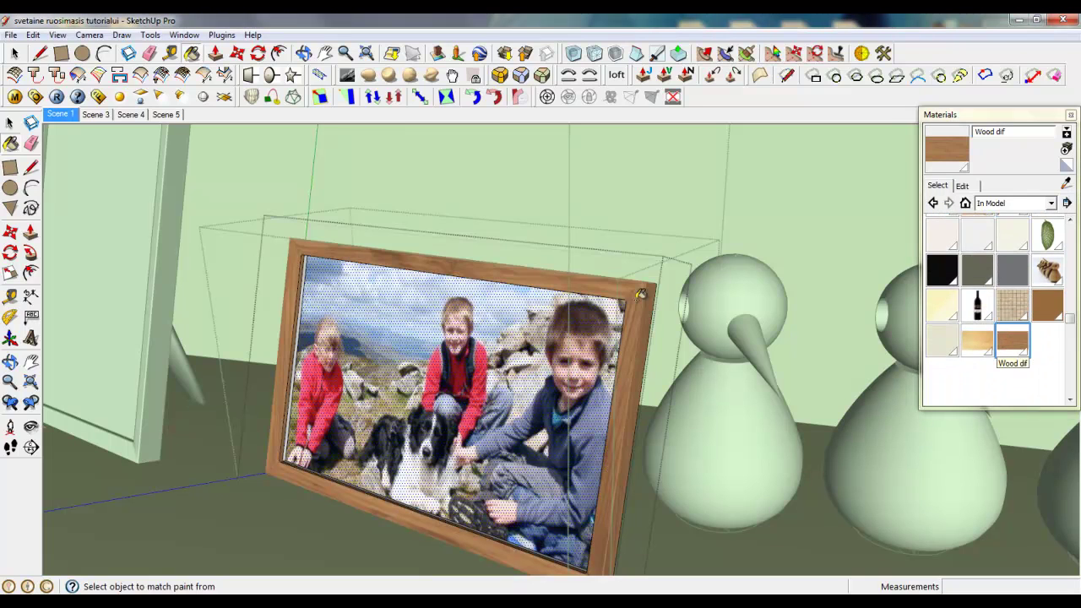
Close the picture frame's nested groups to return to the whole model.
scroll(676, 321, "down", 4)
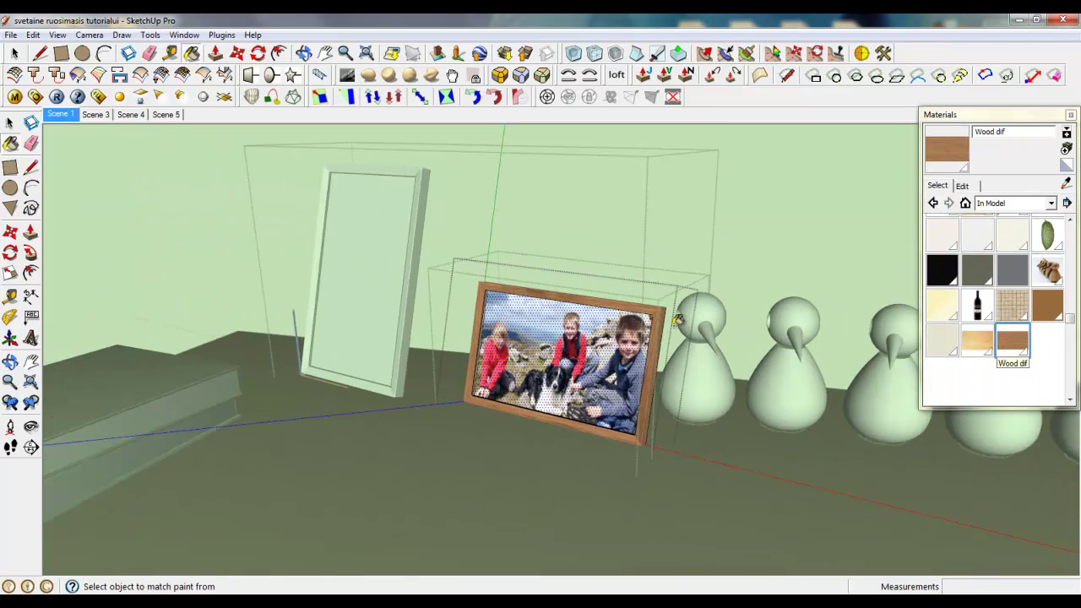
right_click(569, 243)
left_click(589, 250)
scroll(752, 329, "down", 4)
right_click(676, 260)
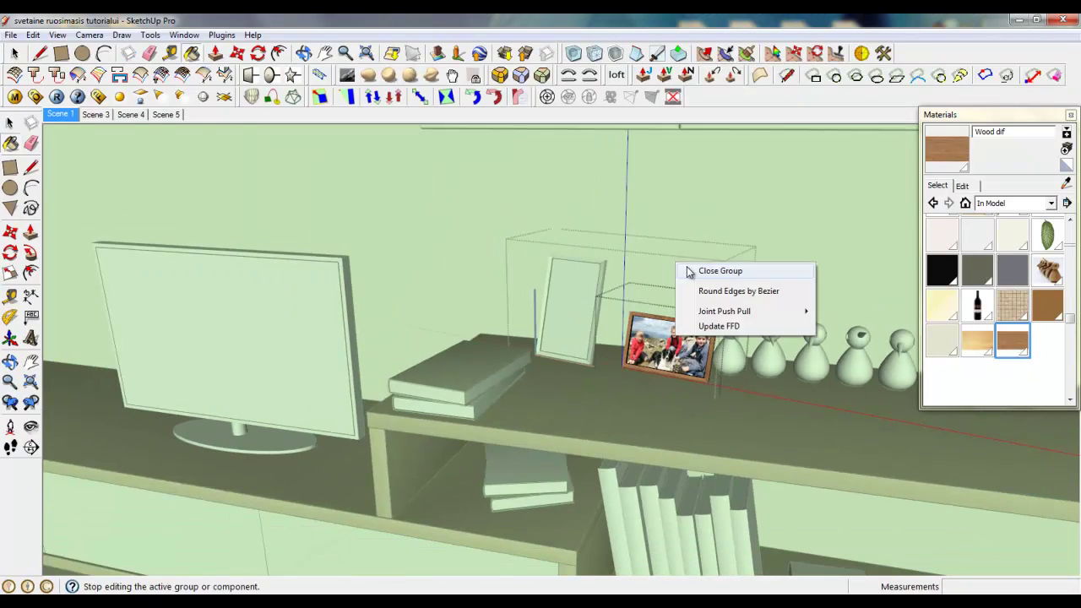
left_click(687, 270)
middle_click_drag(592, 347, 591, 372)
right_click(606, 257)
left_click(621, 264)
Look around the room to examine the framed pictures on the walls and the objects on the chest of drawers.
scroll(676, 365, "down", 2)
scroll(676, 372, "up", 5)
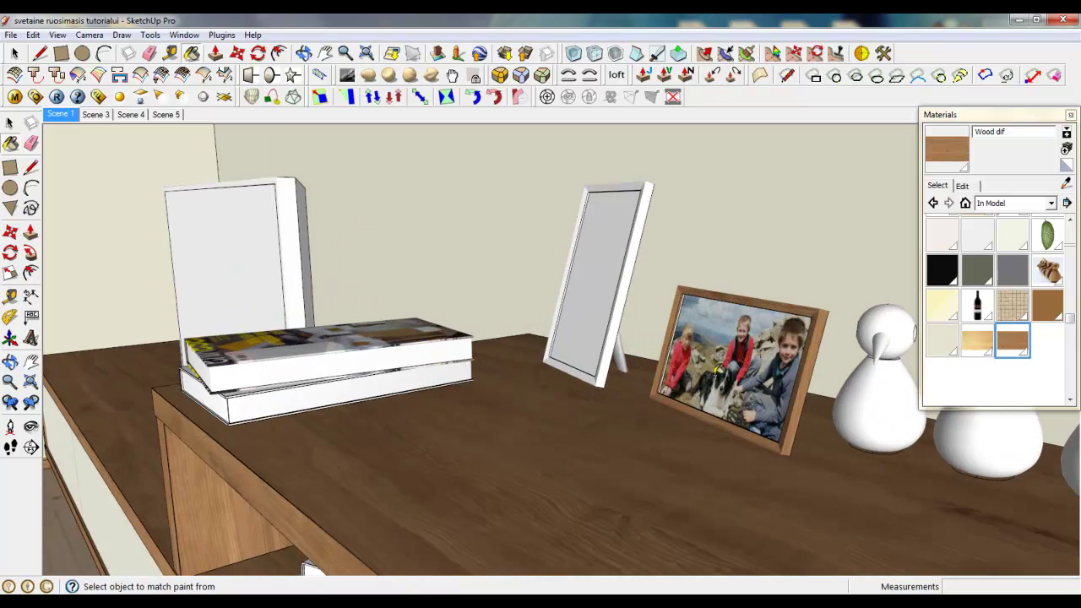
scroll(793, 414, "down", 3)
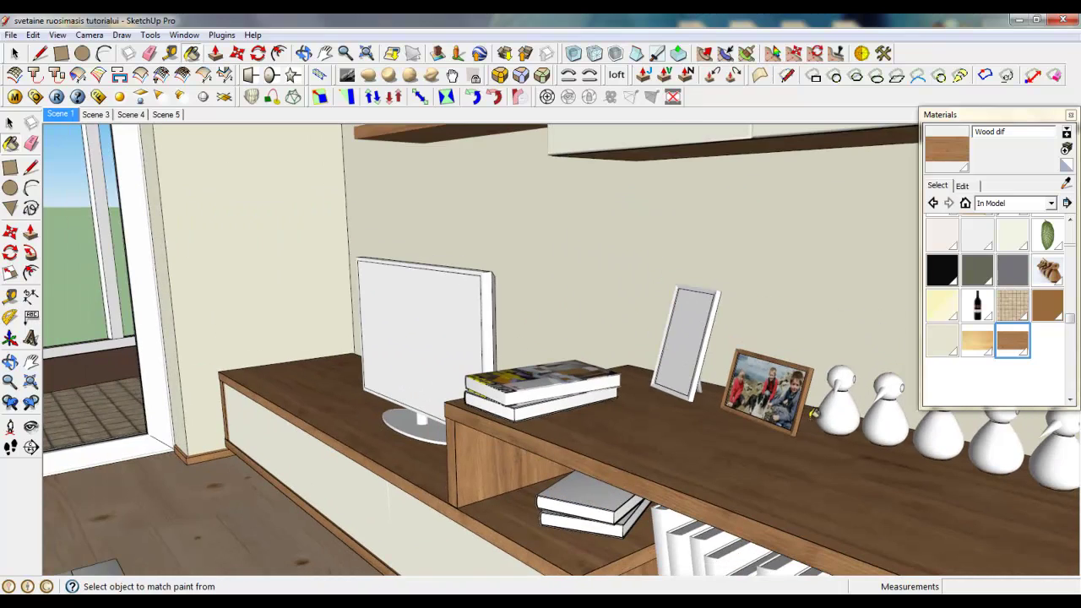
left_click(30, 429)
left_click_drag(46, 354, 299, 412)
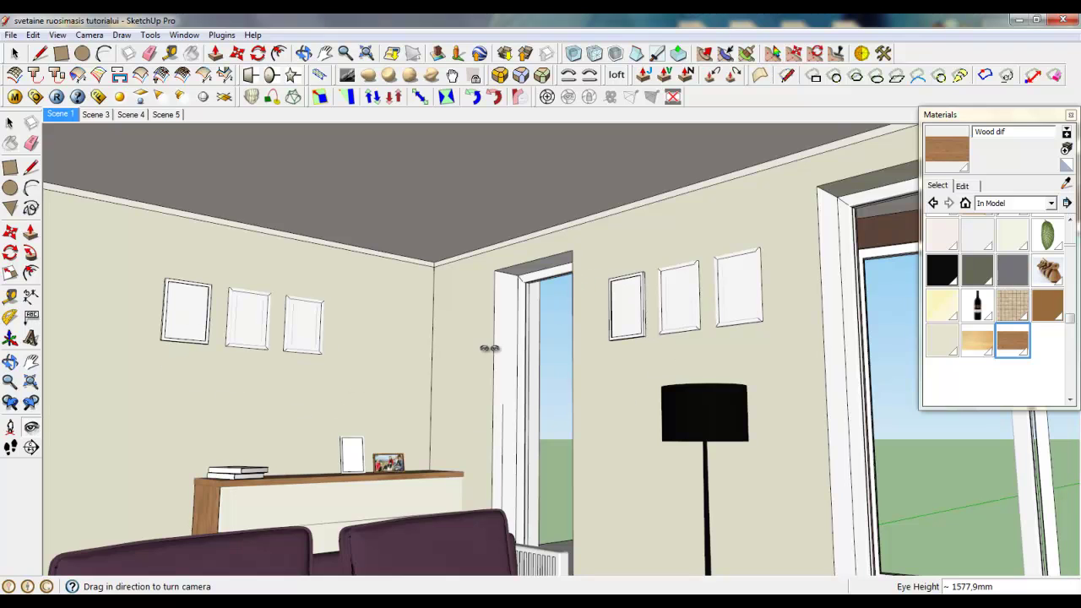
scroll(295, 476, "up", 3)
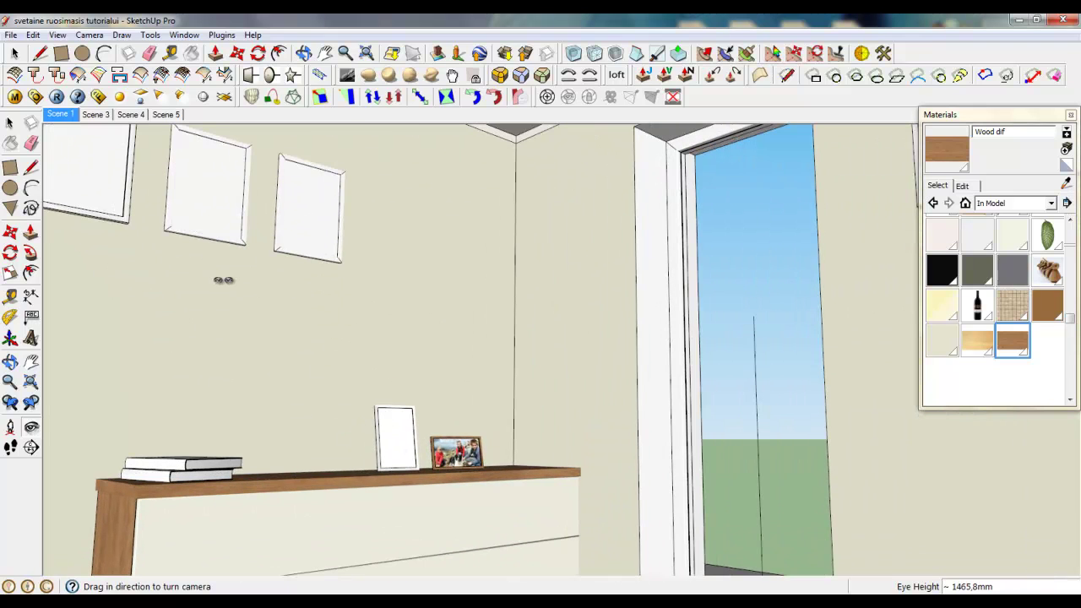
left_click_drag(291, 241, 201, 393)
middle_click_drag(284, 393, 241, 430)
scroll(279, 308, "up", 4)
scroll(322, 278, "down", 4)
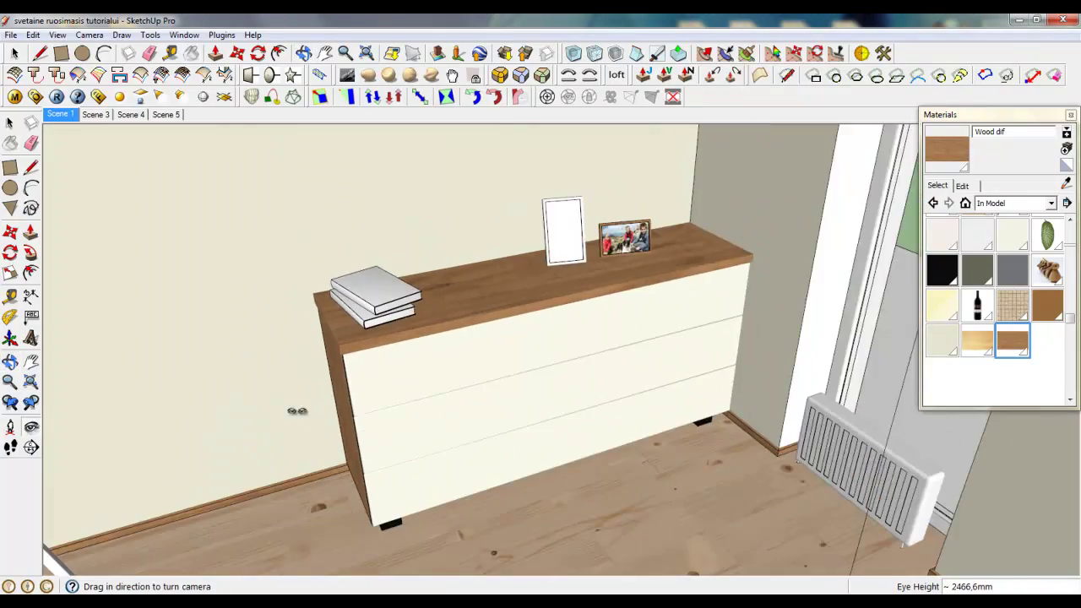
Open the balcony window's frame group and paint the fixed frame with the Wood dif material.
left_click_drag(299, 413, 647, 338)
left_click_drag(507, 427, 802, 253)
left_click_drag(491, 354, 724, 454)
middle_click_drag(582, 403, 515, 466)
left_click_drag(515, 465, 287, 265)
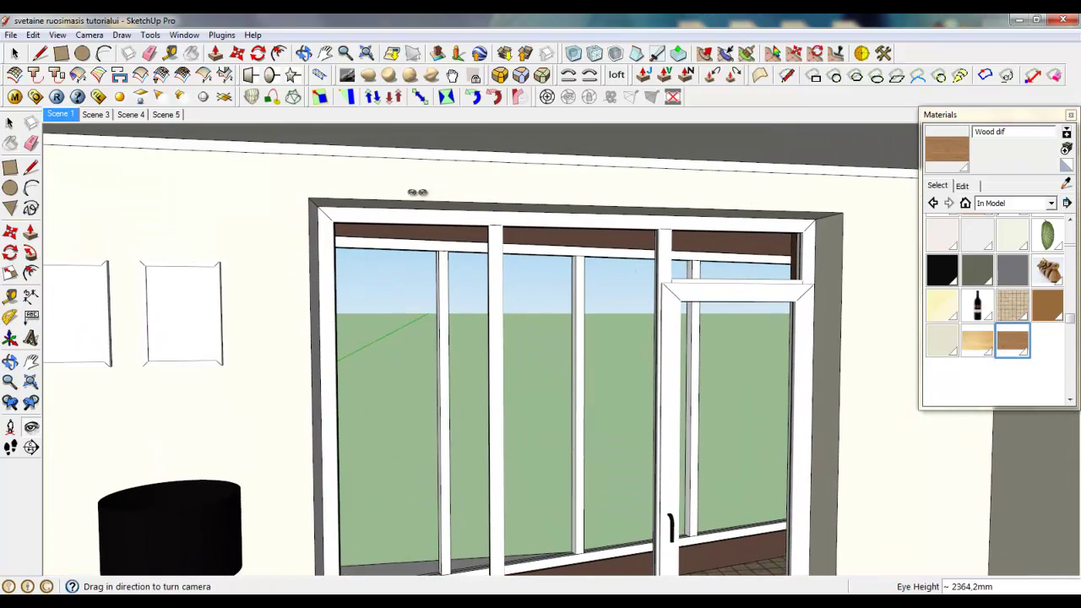
key("space")
double_click(332, 237)
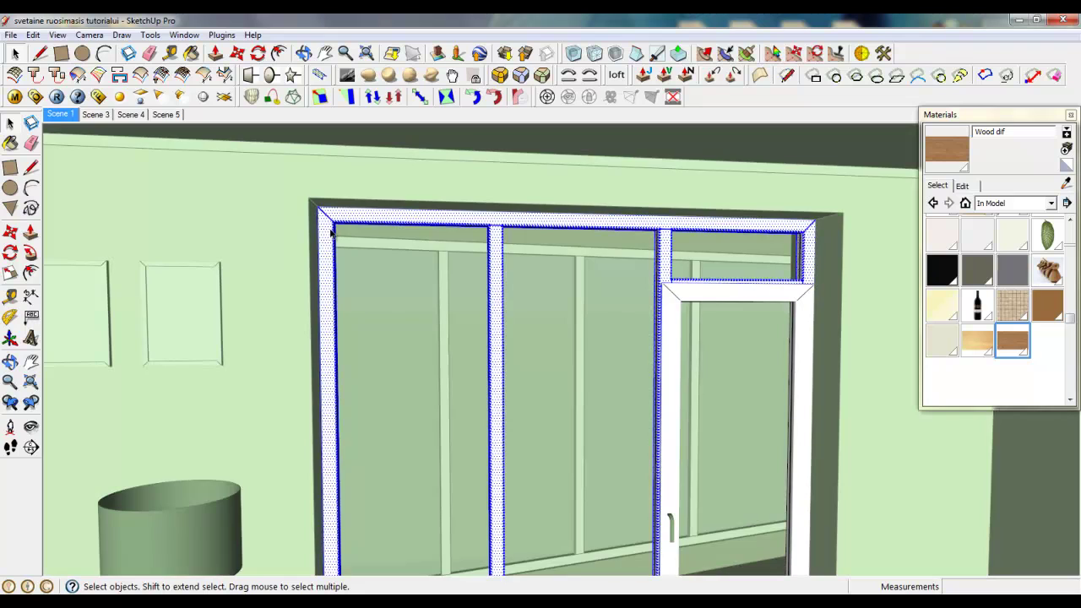
scroll(664, 153, "down", 4)
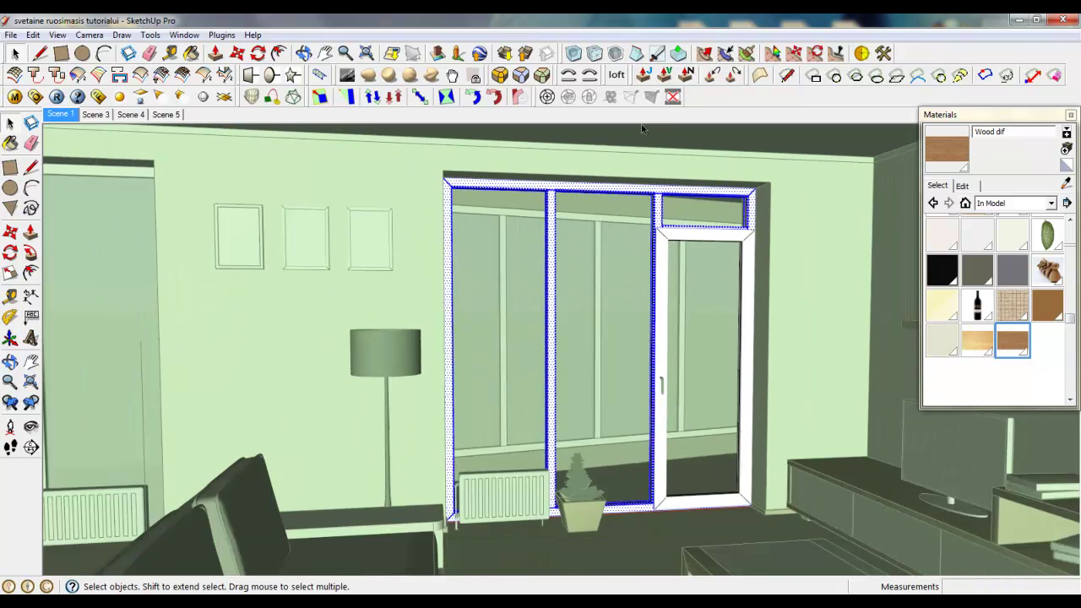
scroll(548, 198, "up", 2)
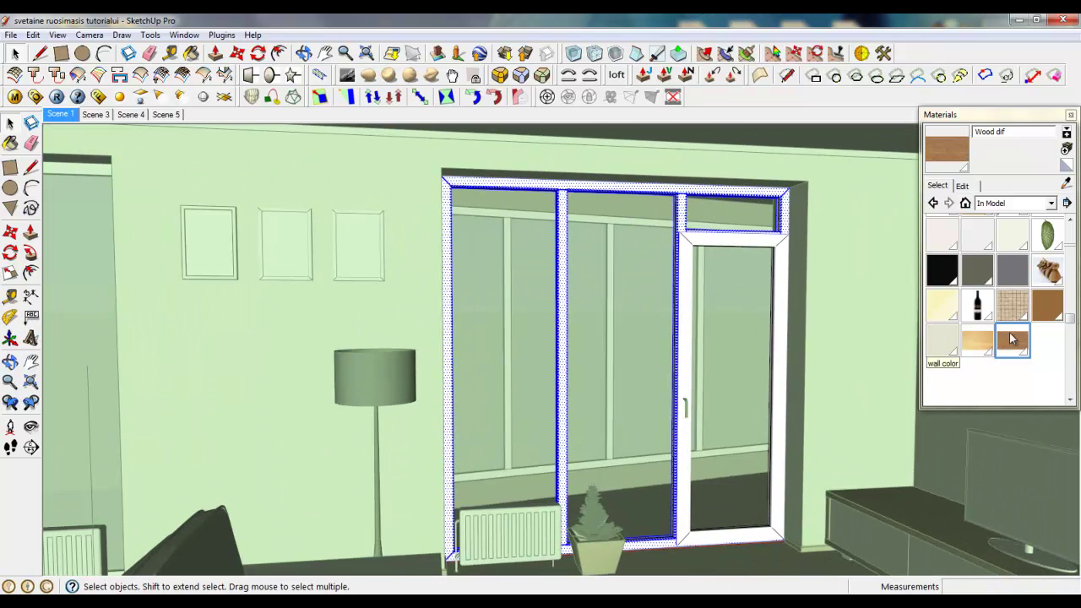
left_click(1012, 338)
left_click(470, 183)
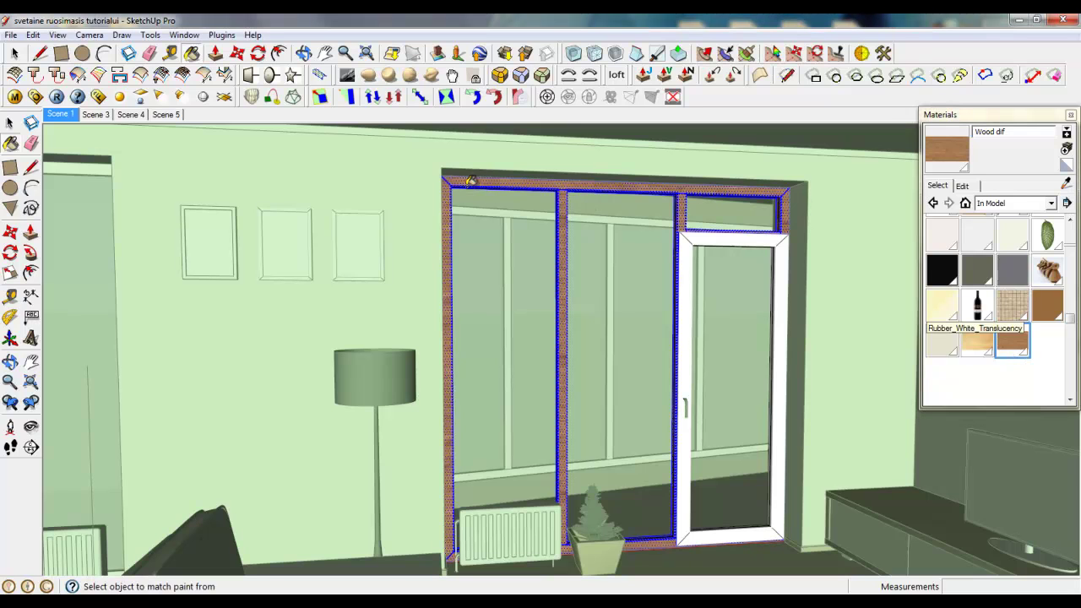
key("space")
Turn on the display of hidden geometry to check the wood-painted window frame's faces.
scroll(357, 162, "up", 8)
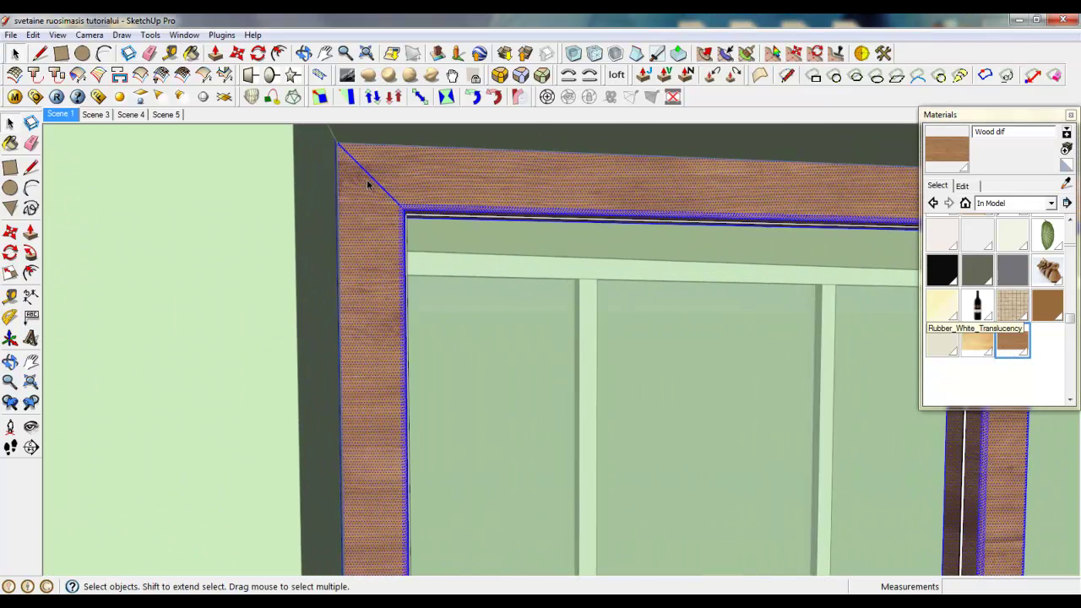
scroll(390, 222, "down", 3)
scroll(392, 270, "up", 3)
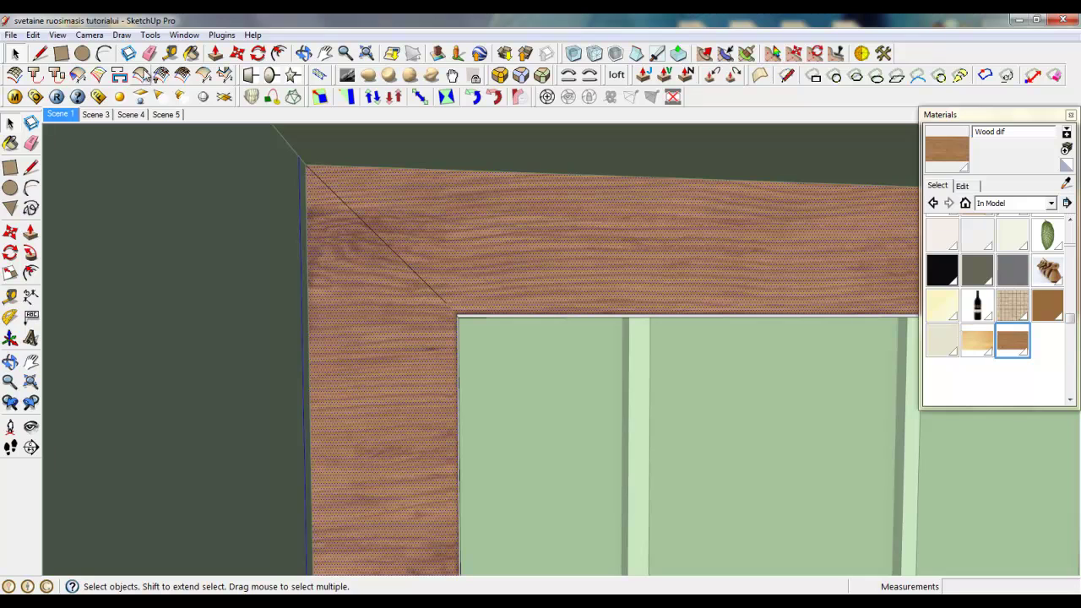
left_click(58, 36)
left_click(97, 86)
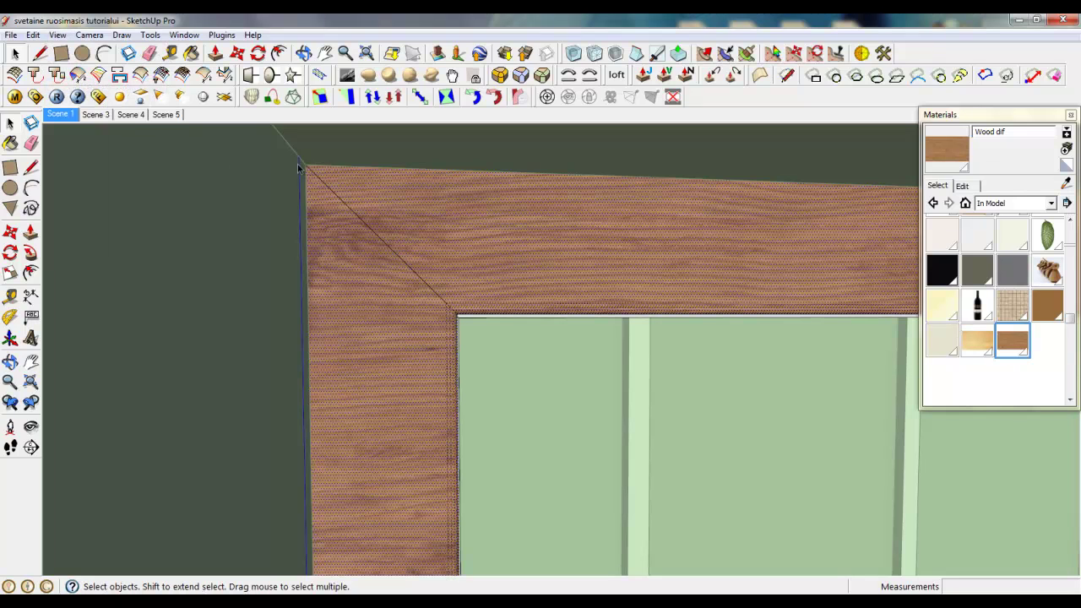
Rotate the wood texture on the window frame's leftmost post so the grain runs vertically along it.
left_click(365, 233)
scroll(364, 249, "down", 2)
right_click(359, 263)
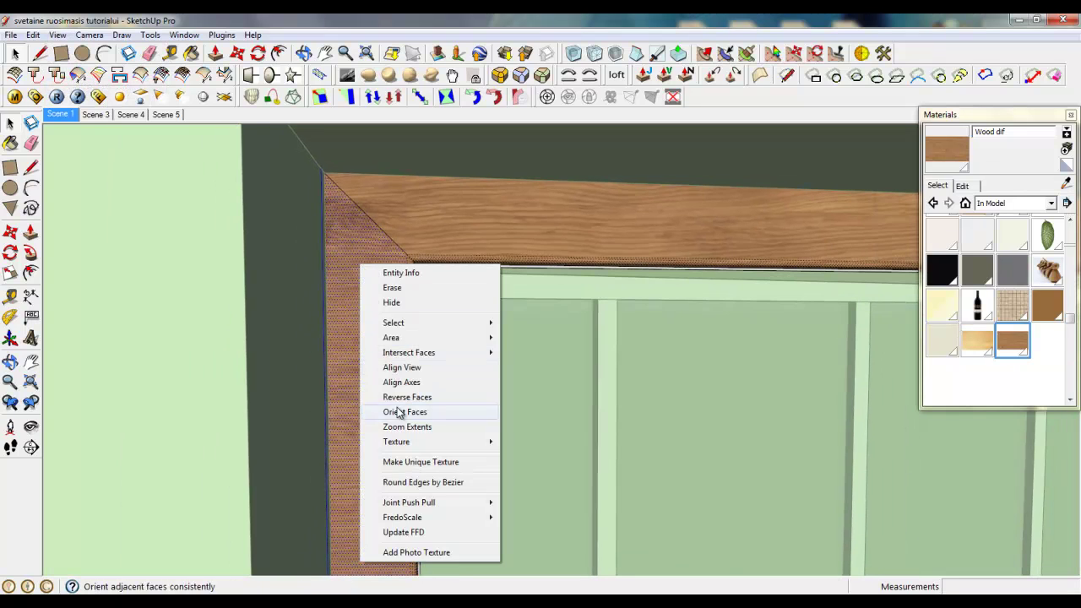
mouse_move(412, 447)
left_click(514, 442)
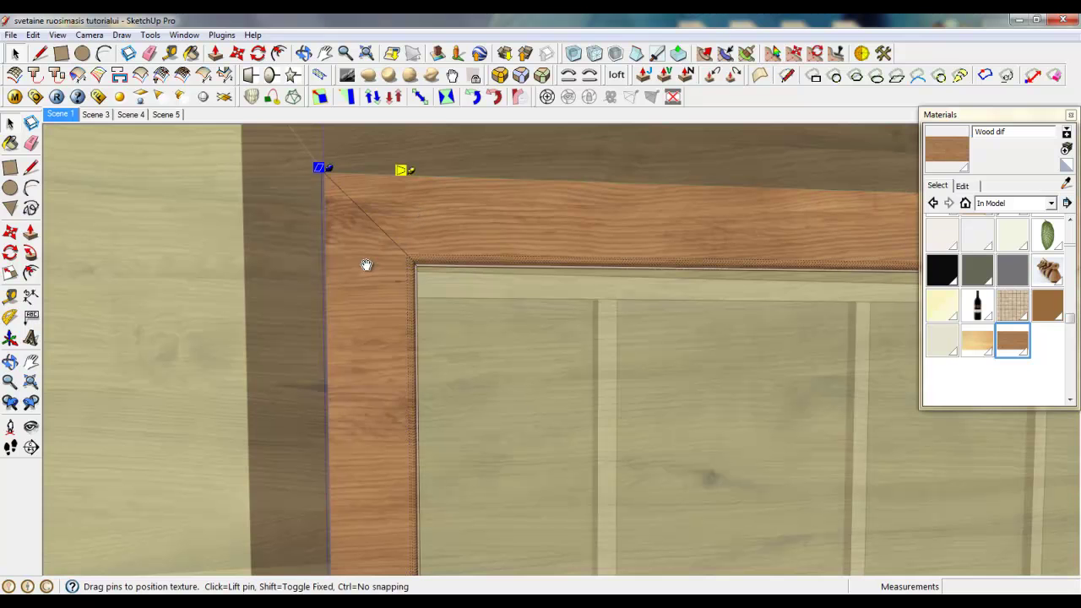
right_click(356, 300)
mouse_move(381, 353)
left_click(473, 349)
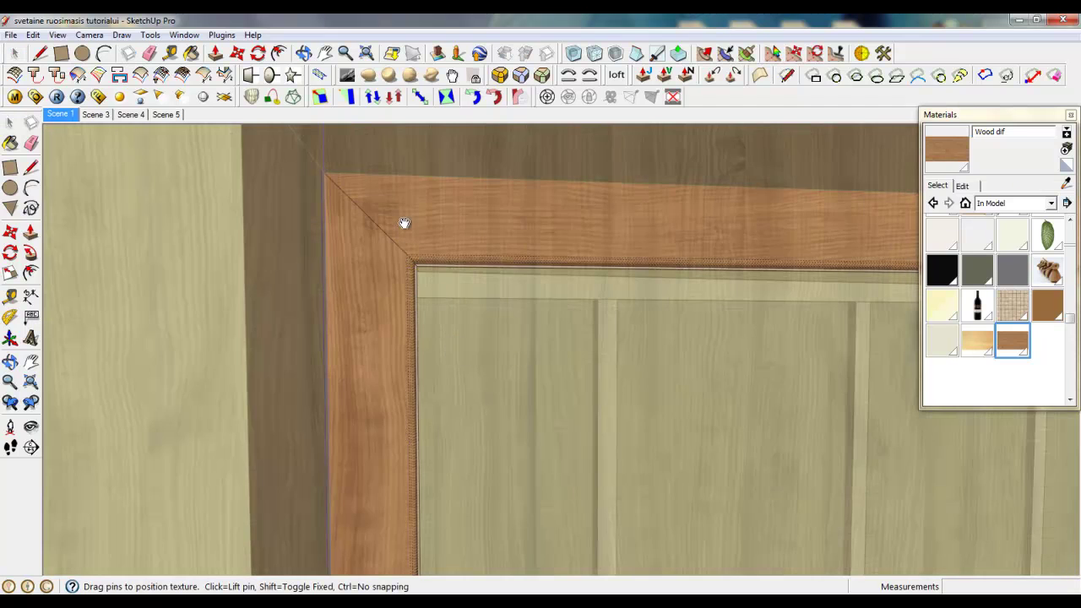
scroll(412, 185, "down", 4)
right_click(411, 241)
left_click(439, 250)
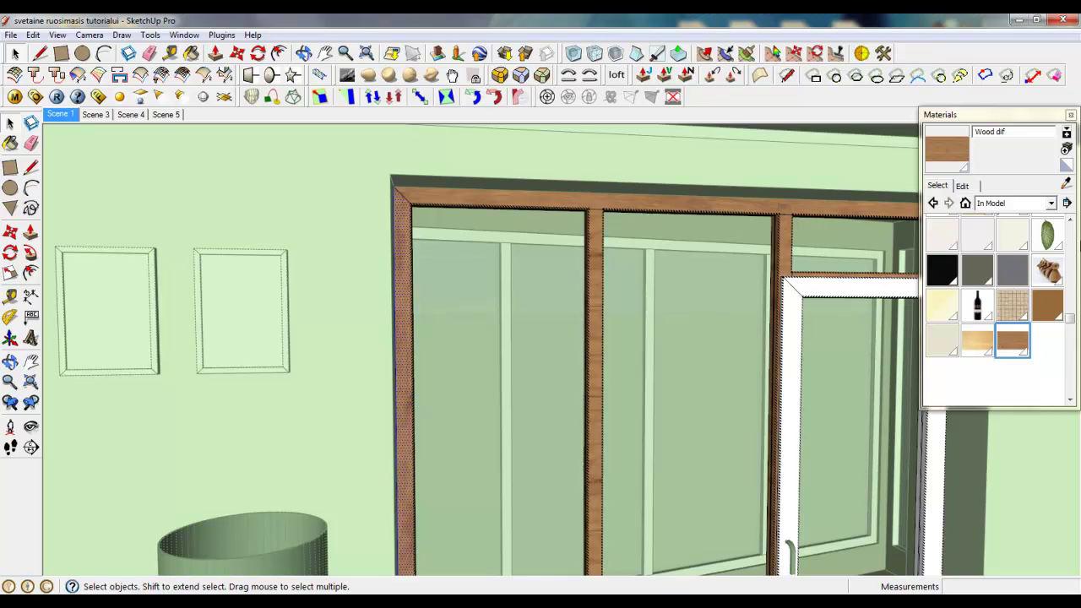
Start sampling a material and examine the wood grain on the window frame's other posts and rails.
left_click(1067, 185)
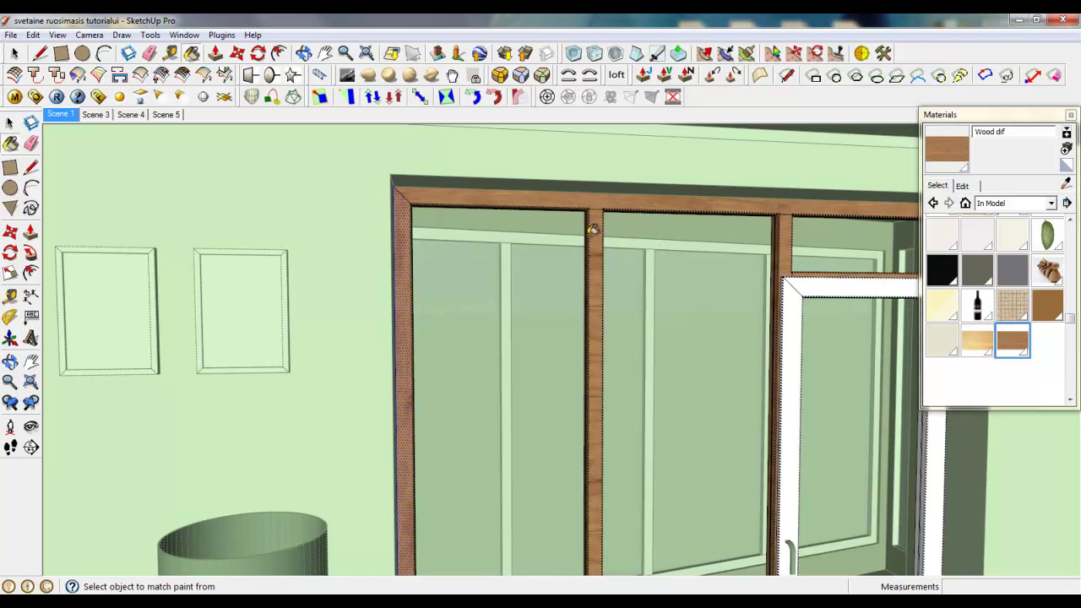
scroll(536, 214, "up", 5)
scroll(483, 232, "down", 3)
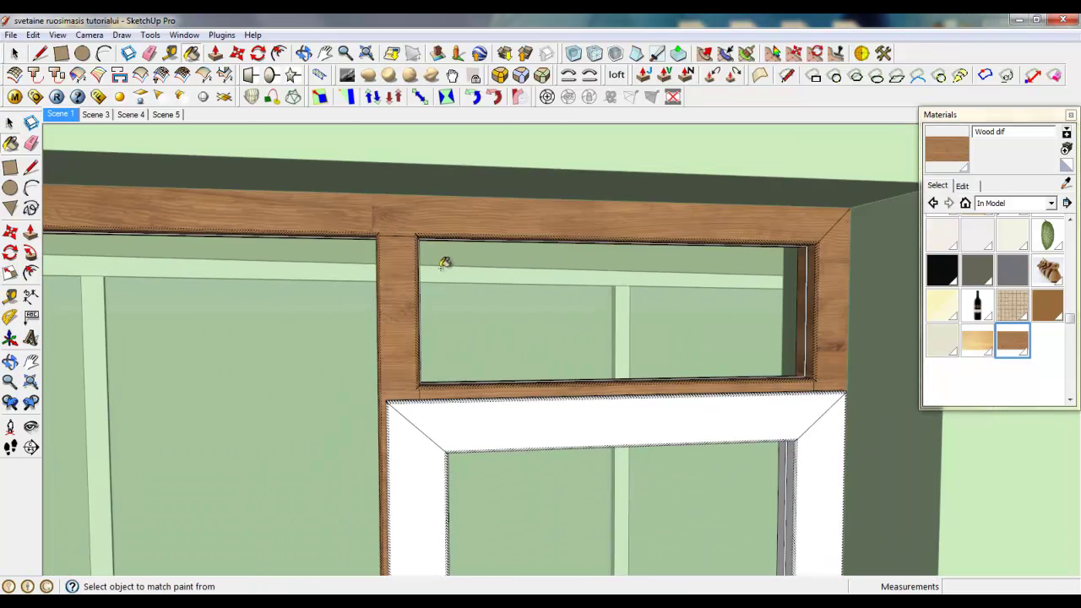
scroll(763, 194, "down", 6)
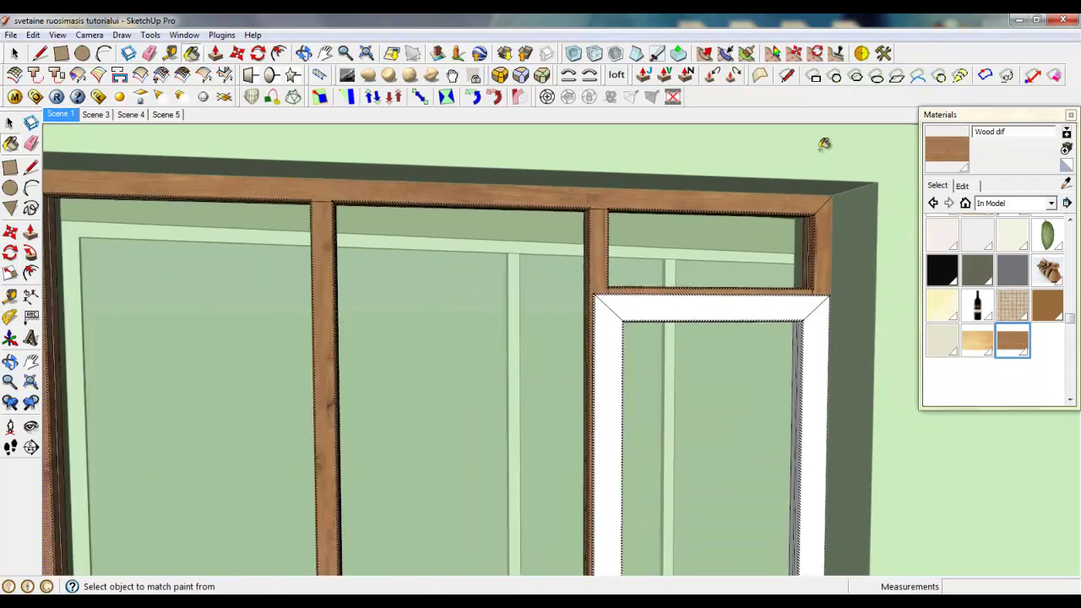
scroll(749, 505, "up", 5)
scroll(749, 505, "up", 2)
scroll(697, 507, "down", 8)
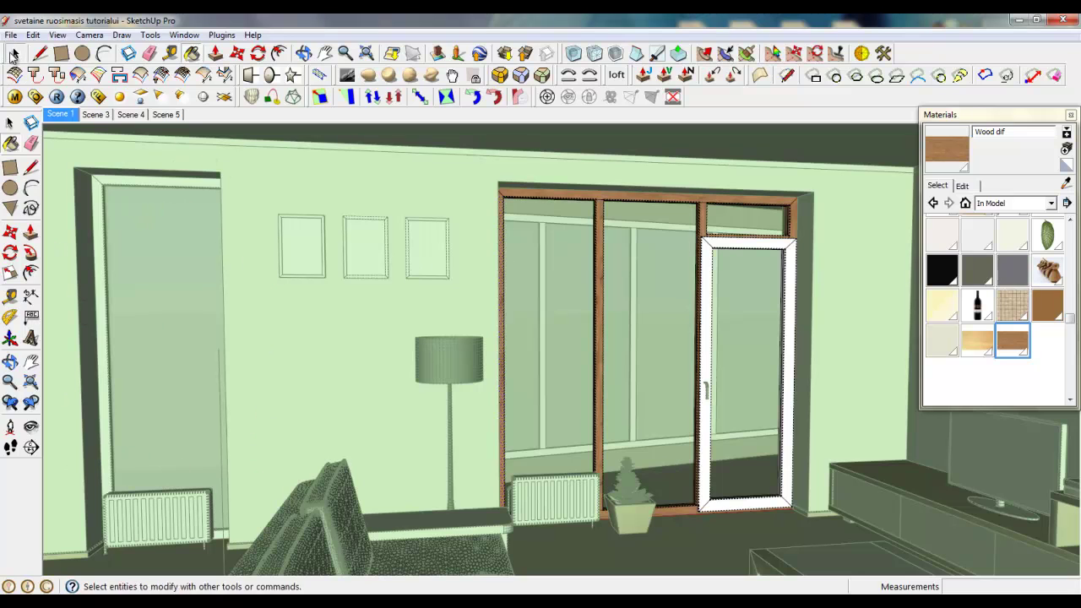
Close the balcony window frame's group to return to the whole room.
left_click(9, 122)
right_click(323, 211)
left_click(359, 217)
right_click(340, 180)
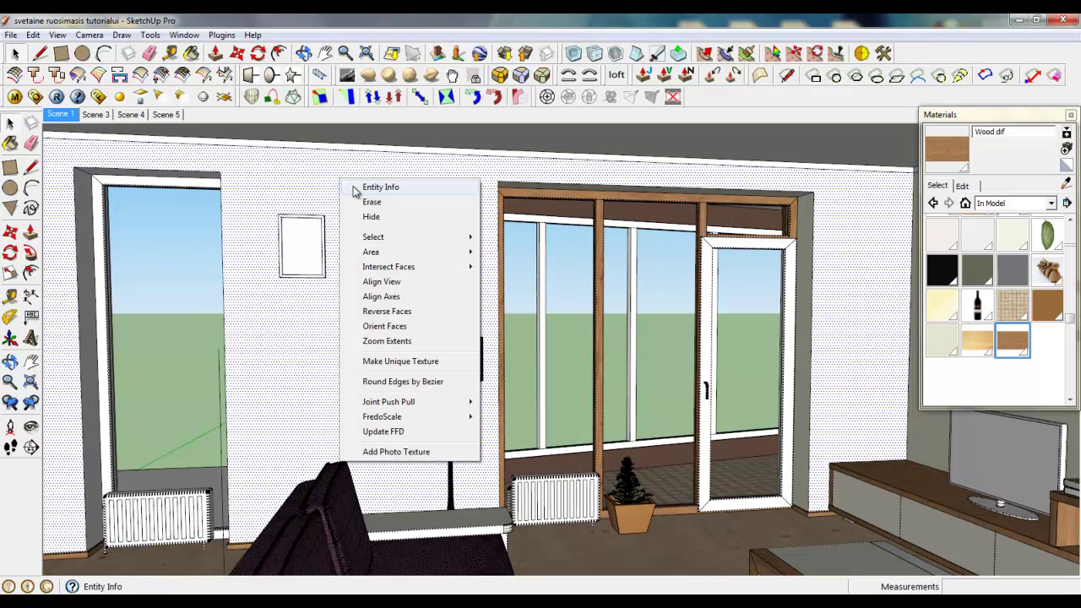
left_click(743, 530)
scroll(992, 509, "up", 3)
scroll(540, 321, "down", 5)
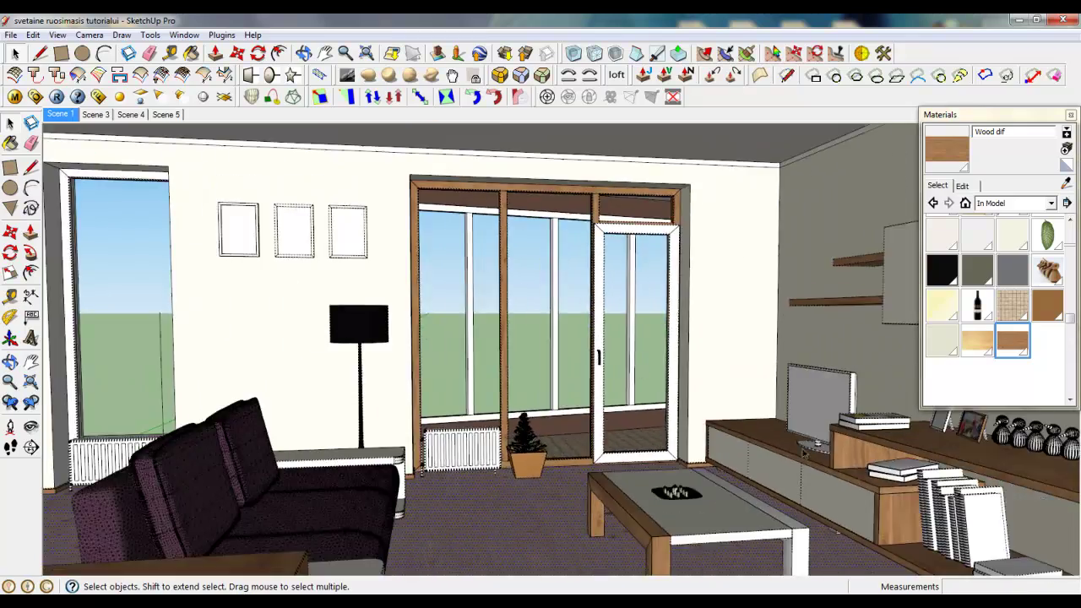
Open the television's nested groups on the low cabinet and select the screen's front face.
scroll(888, 399, "up", 5)
scroll(777, 490, "up", 3)
middle_click_drag(777, 490, 946, 433)
scroll(946, 434, "down", 3)
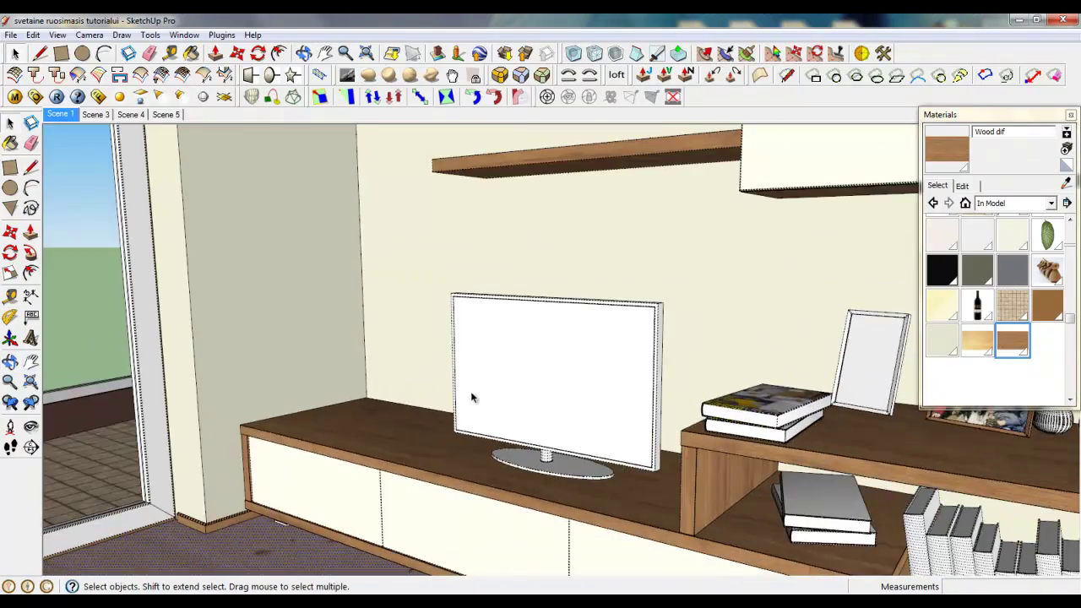
scroll(473, 394, "up", 5)
left_click(486, 382)
middle_click_drag(534, 402, 333, 374)
scroll(332, 374, "down", 3)
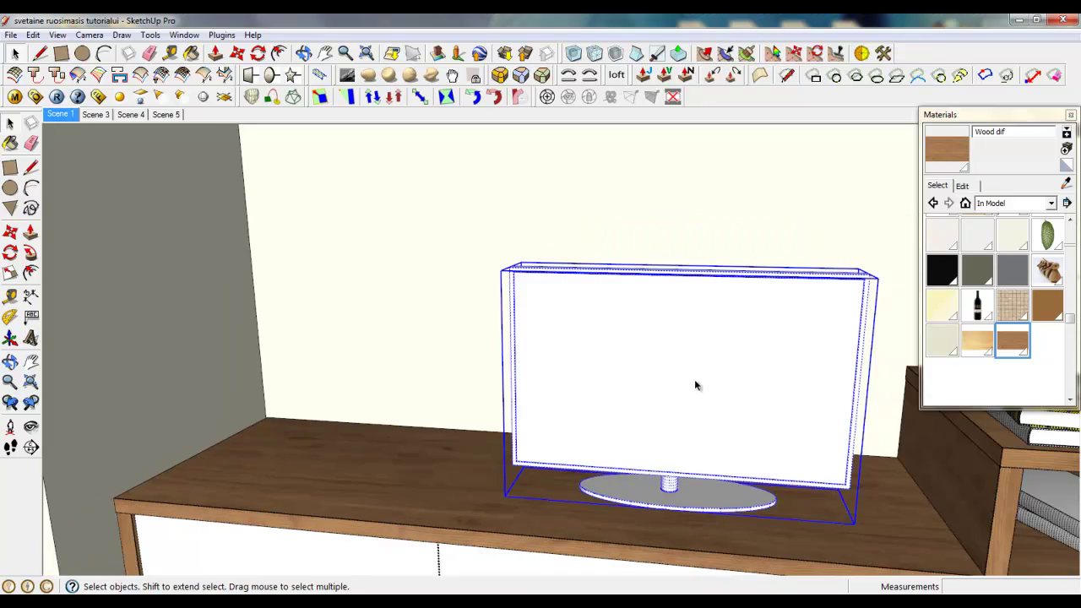
double_click(694, 380)
double_click(695, 380)
triple_click(694, 380)
left_click(778, 369)
scroll(881, 381, "up", 2)
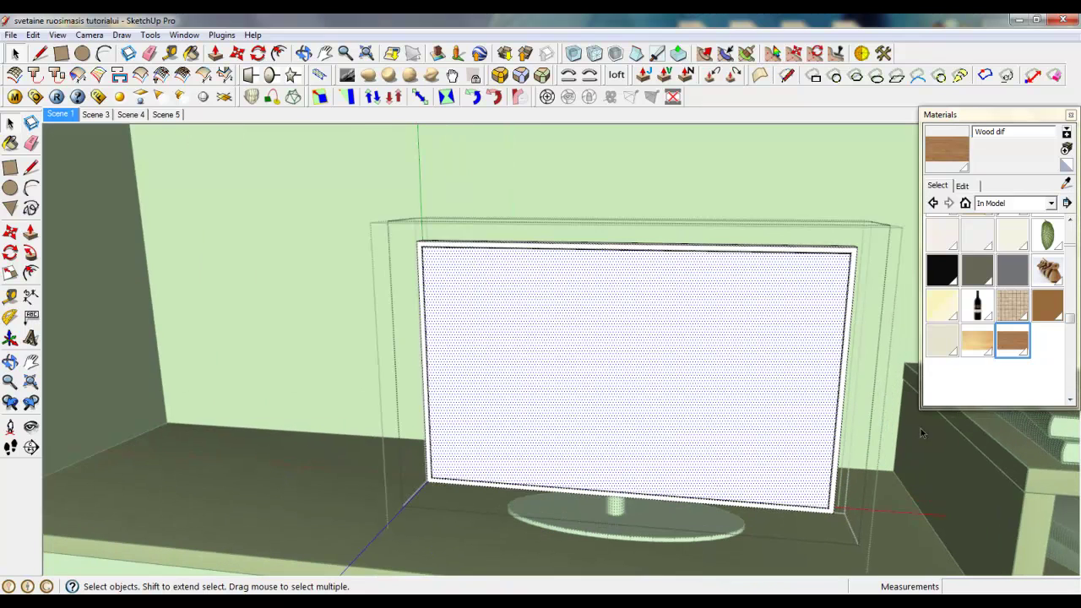
scroll(922, 434, "up", 2)
scroll(534, 456, "down", 2)
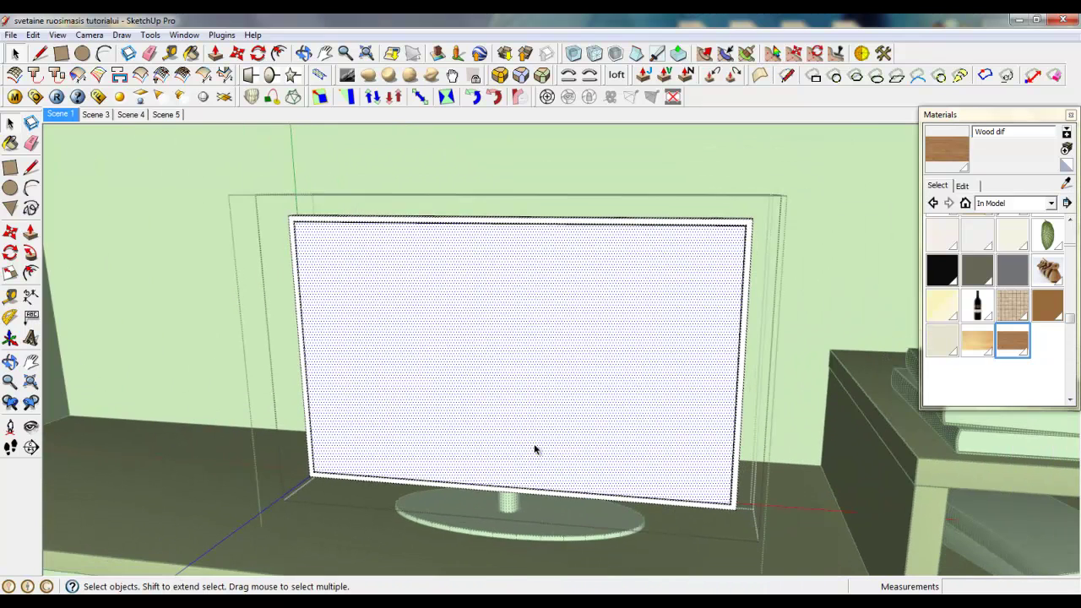
Import the LG_LCD_TV_LH20 image as a texture and place it on the television screen about 1010 mm wide.
left_click(11, 35)
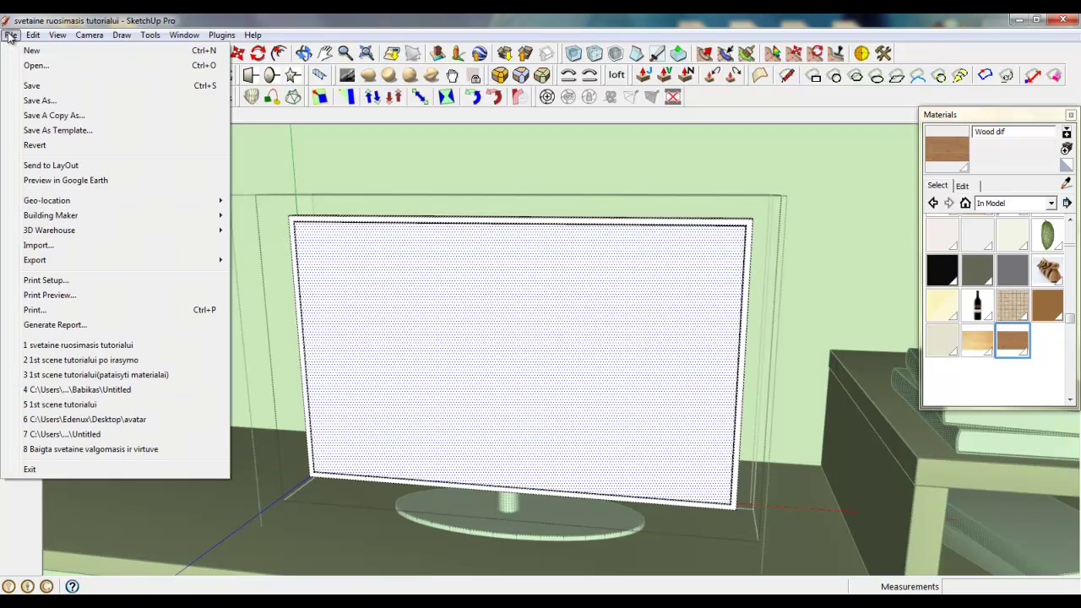
left_click(38, 244)
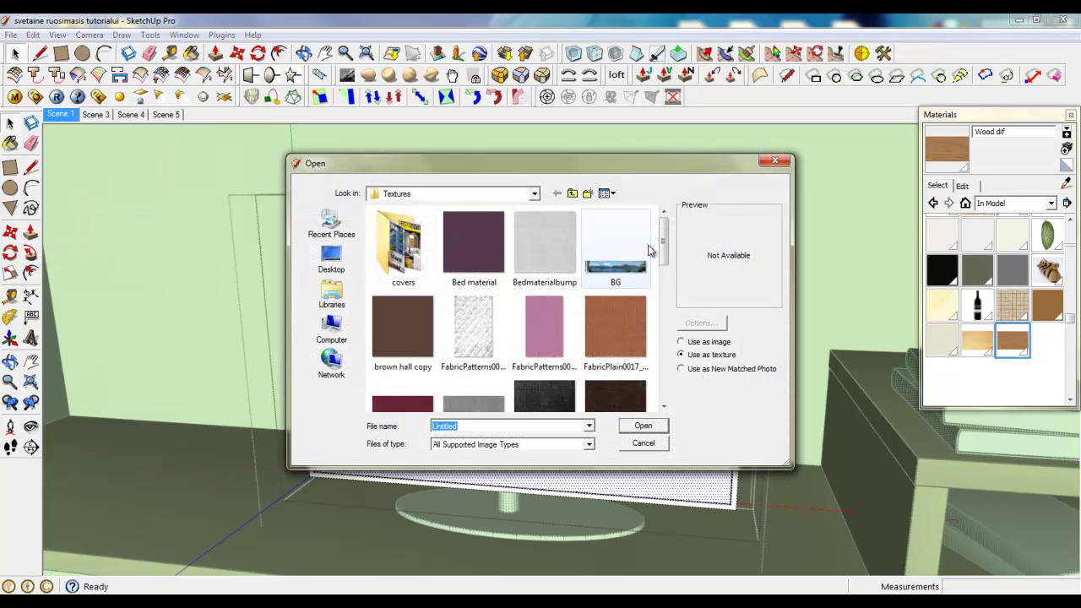
left_click_drag(661, 239, 665, 329)
left_click(544, 292)
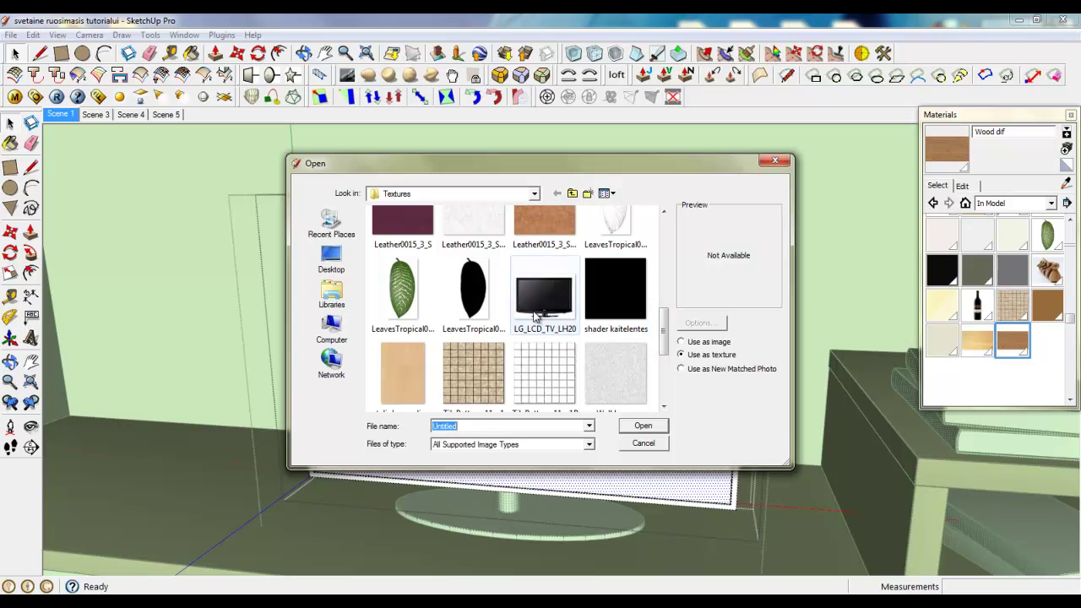
left_click(644, 426)
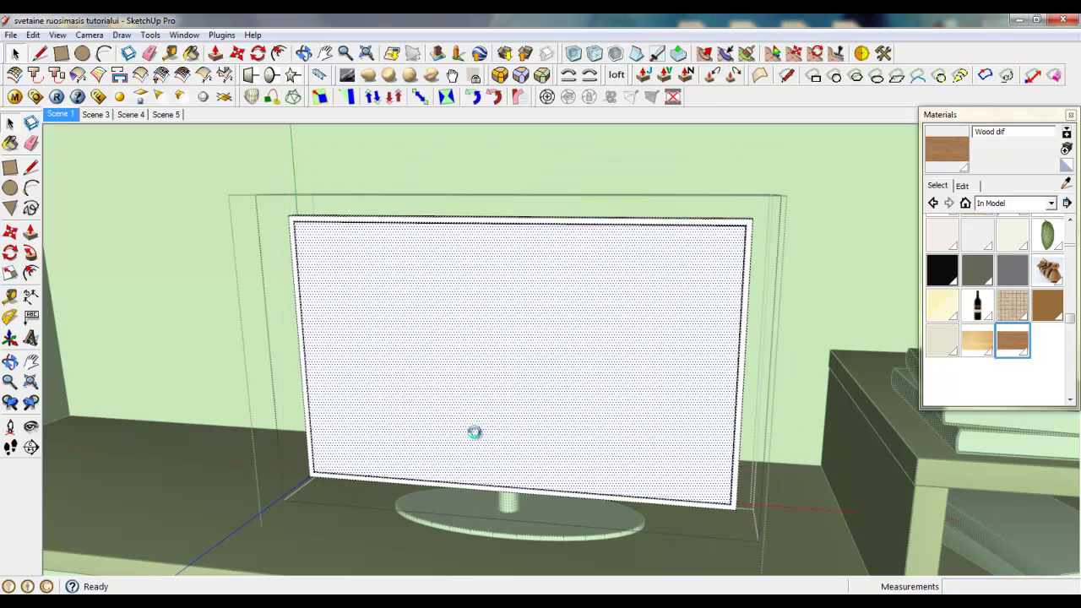
left_click(317, 465)
scroll(609, 273, "down", 2)
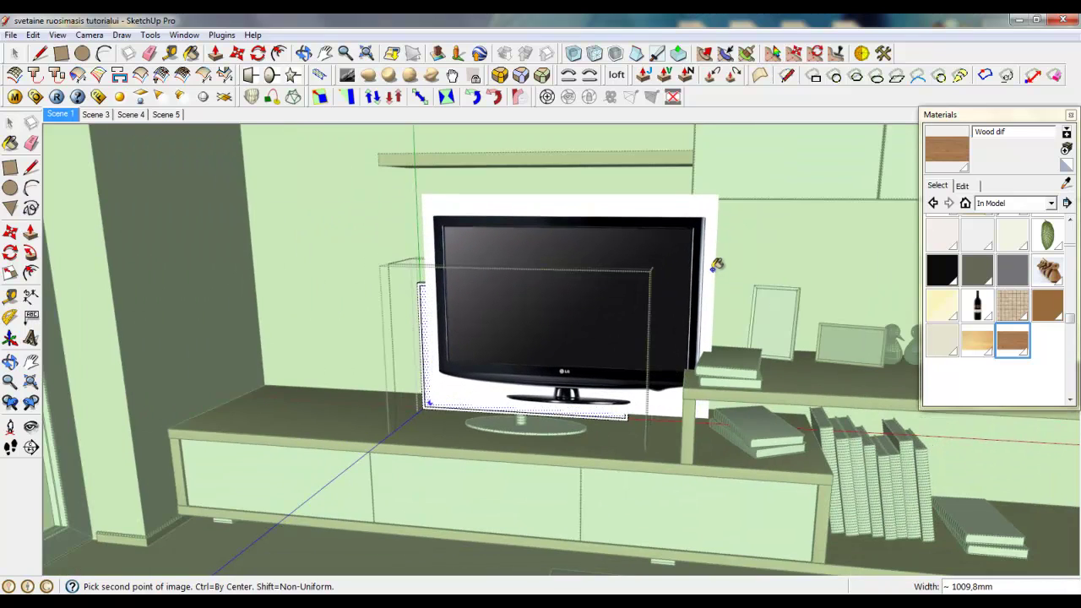
left_click(701, 270)
Reposition the imported texture so that only the picture's dark screen area covers the television's front face.
right_click(495, 341)
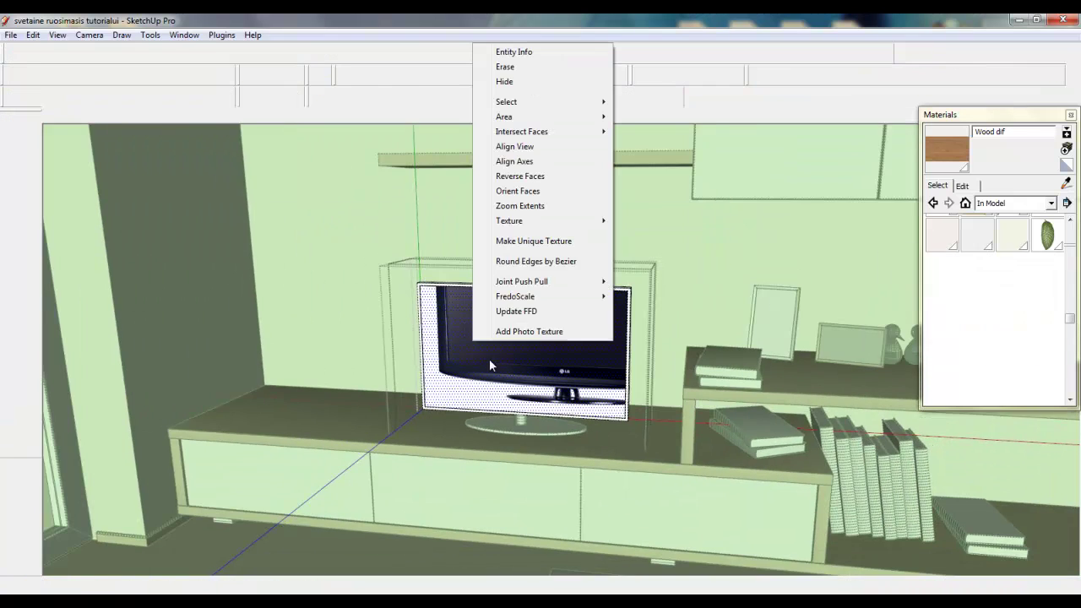
left_click(642, 221)
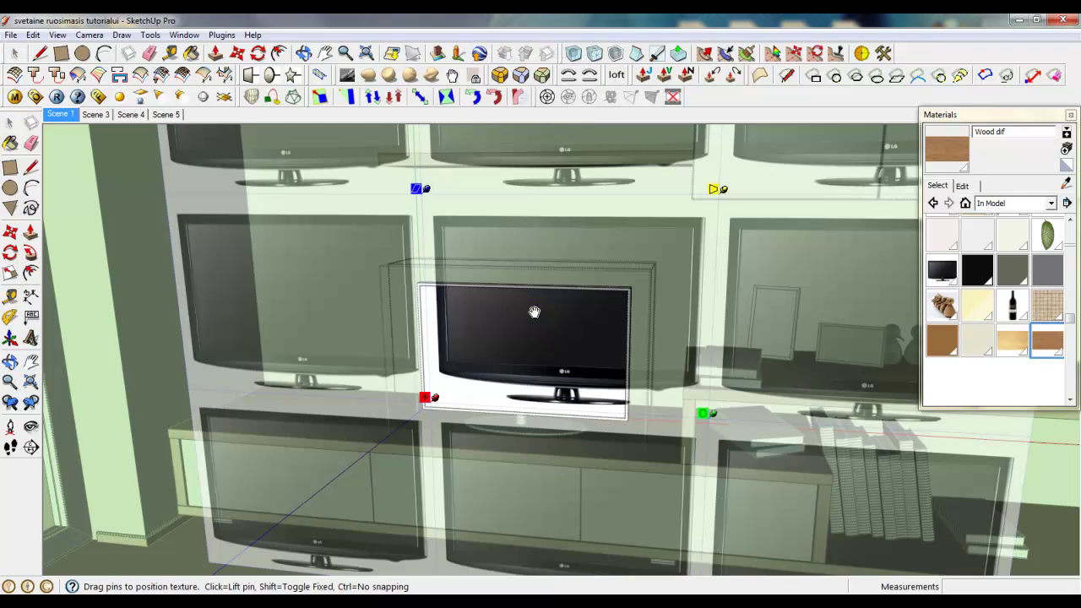
left_click_drag(543, 313, 495, 372)
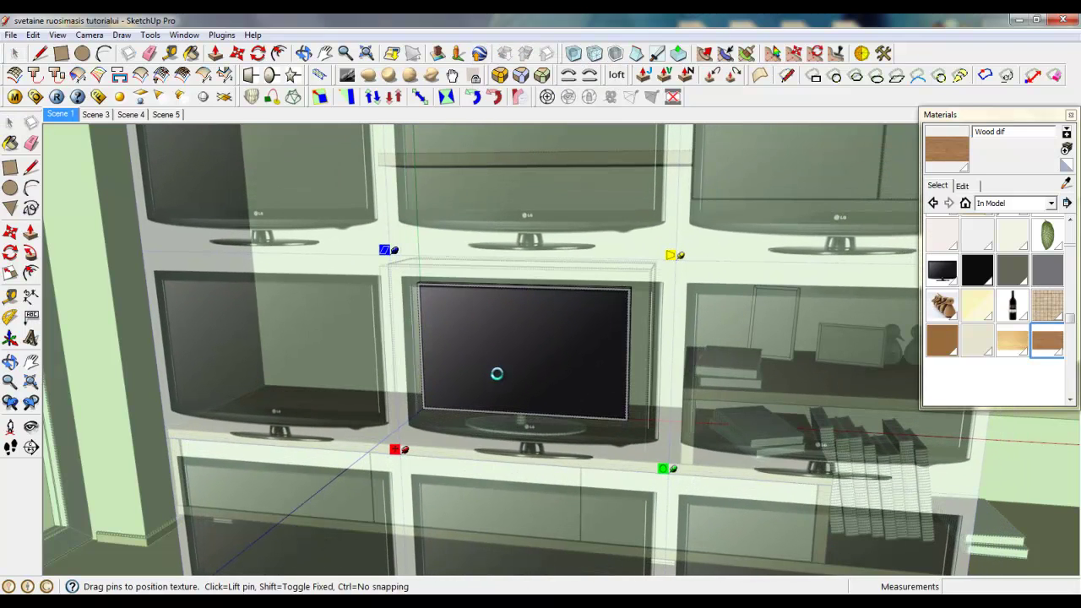
right_click(498, 357)
left_click(520, 365)
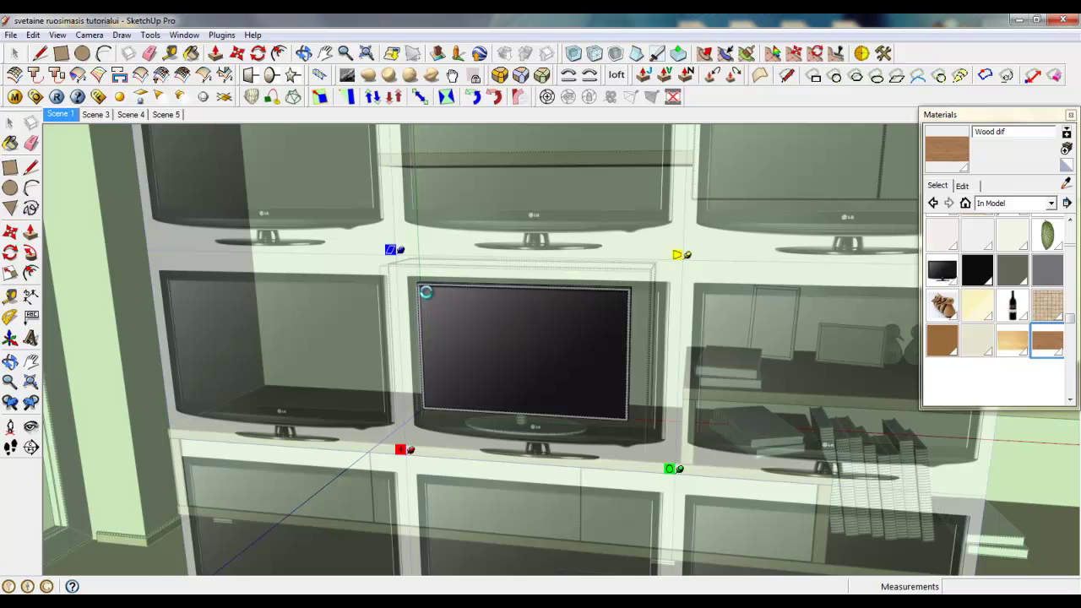
scroll(493, 319, "up", 3)
scroll(357, 277, "up", 5)
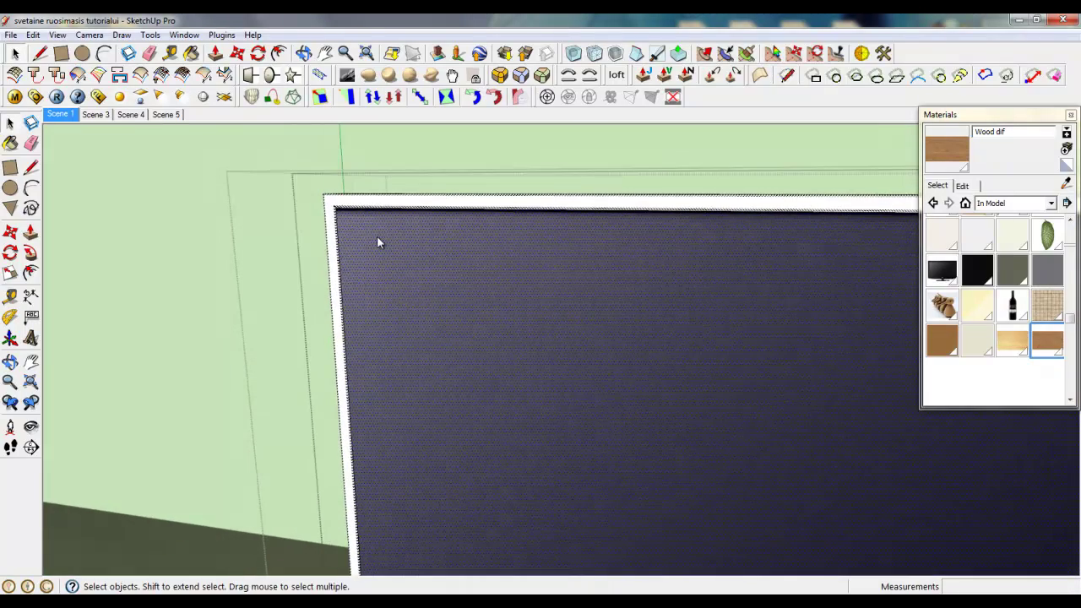
scroll(377, 242, "down", 2)
Add a reflection layer to the LG_LCD_TV_LH20 material in the V-Ray Material Editor.
left_click(15, 96)
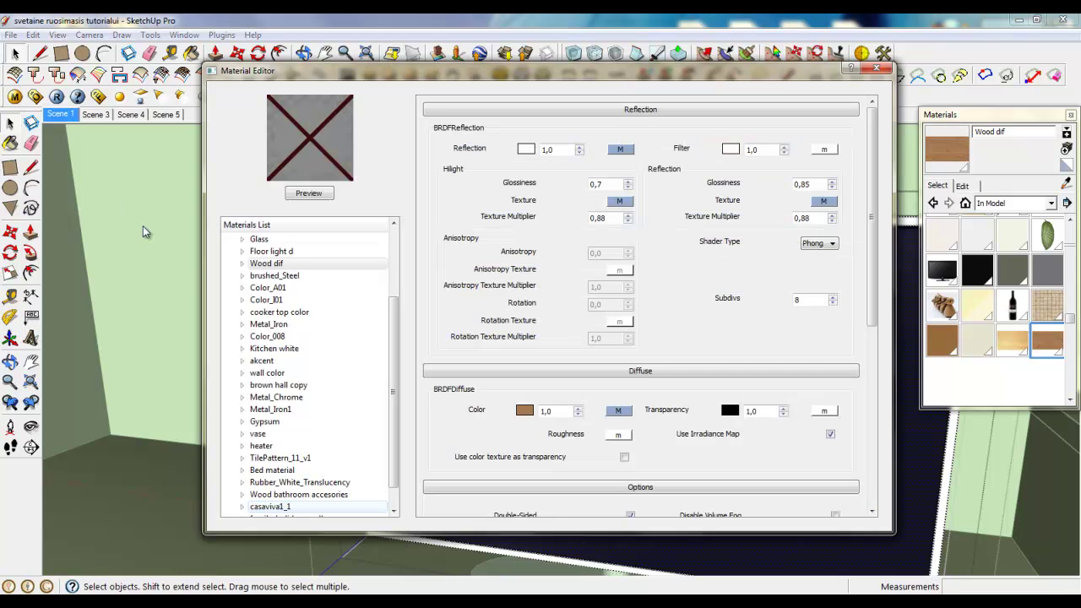
left_click_drag(392, 449, 393, 507)
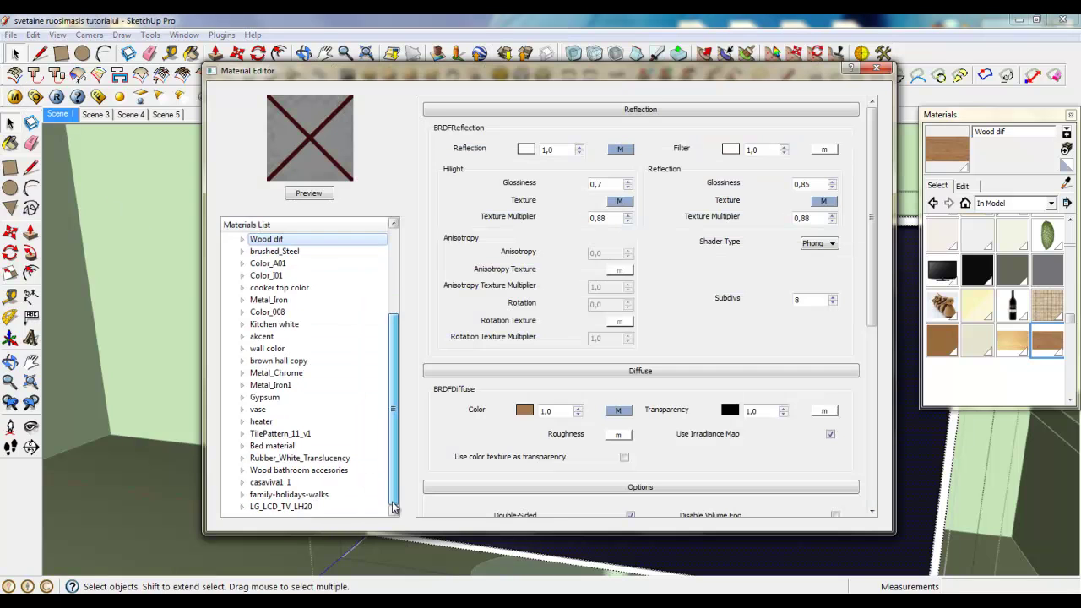
left_click(304, 507)
right_click(304, 507)
mouse_move(350, 368)
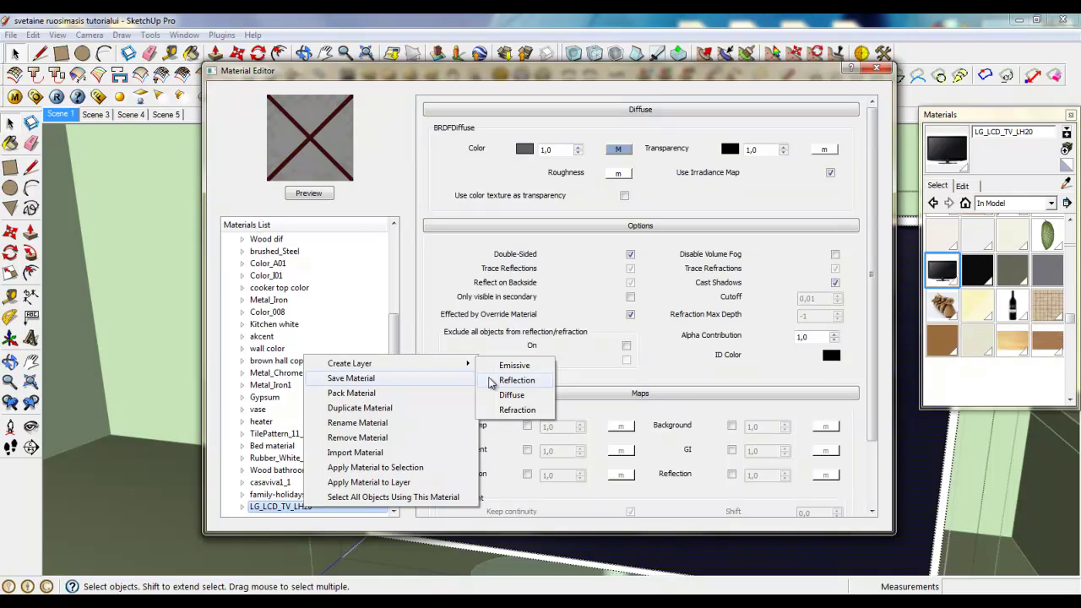
left_click(502, 381)
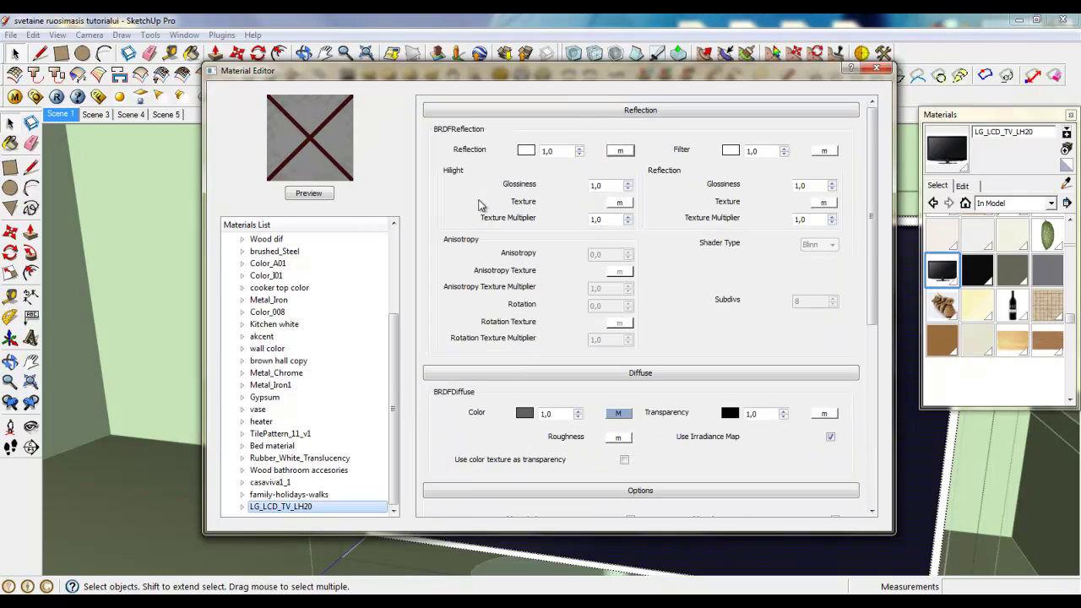
Assign a TexFresnel map with an IOR of 1.35 to the television screen material's reflection.
left_click(619, 202)
left_click(331, 243)
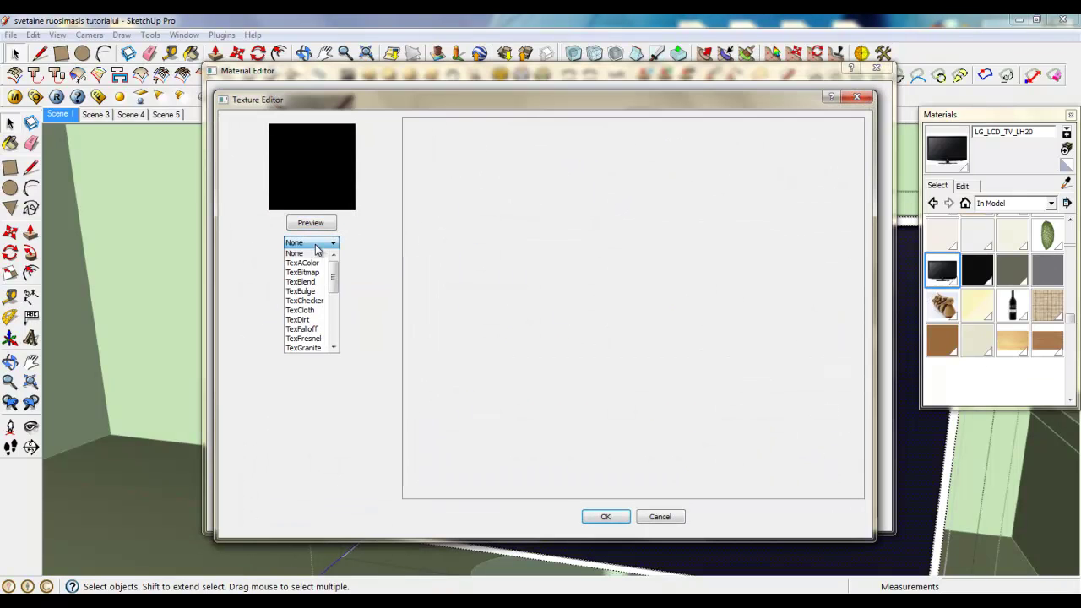
left_click(313, 340)
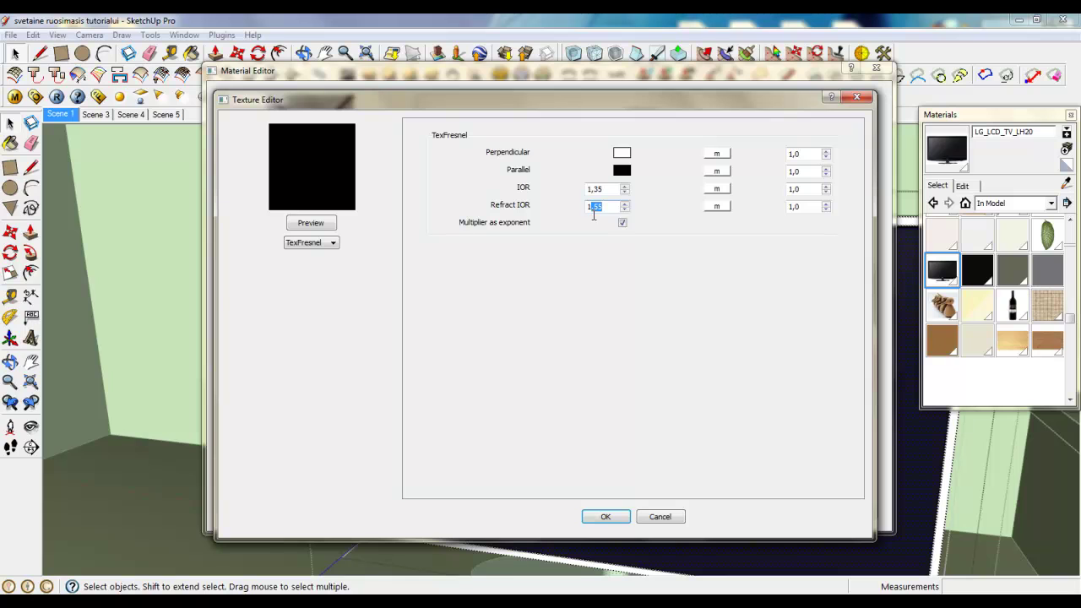
left_click(621, 516)
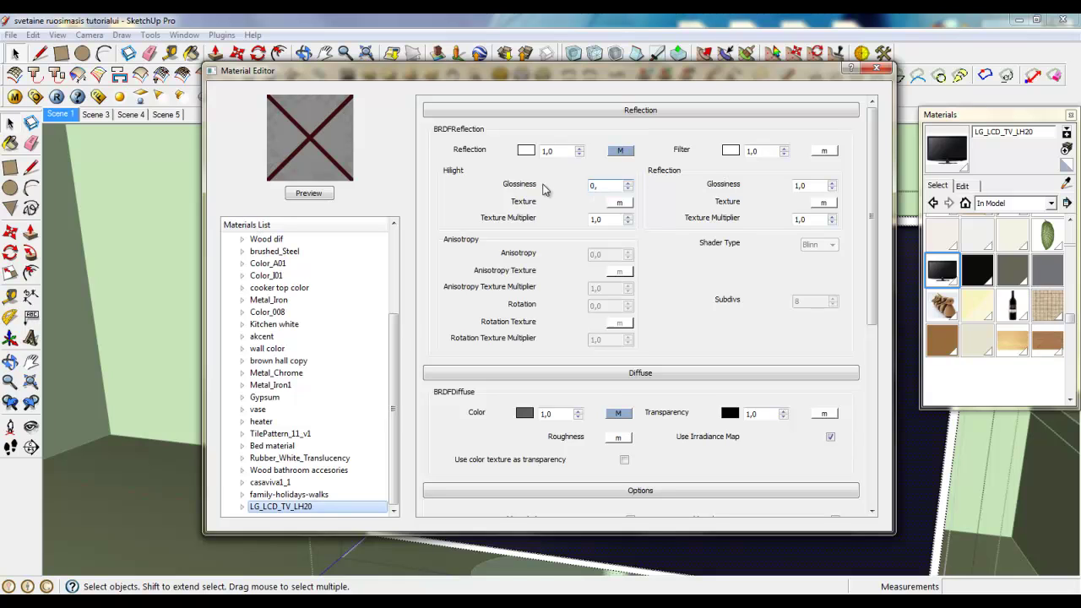
Set the screen material's highlight and reflection glossiness to 0.25, the shader type to Phong and the subdivisions to 3, and close the editor.
left_click(815, 185)
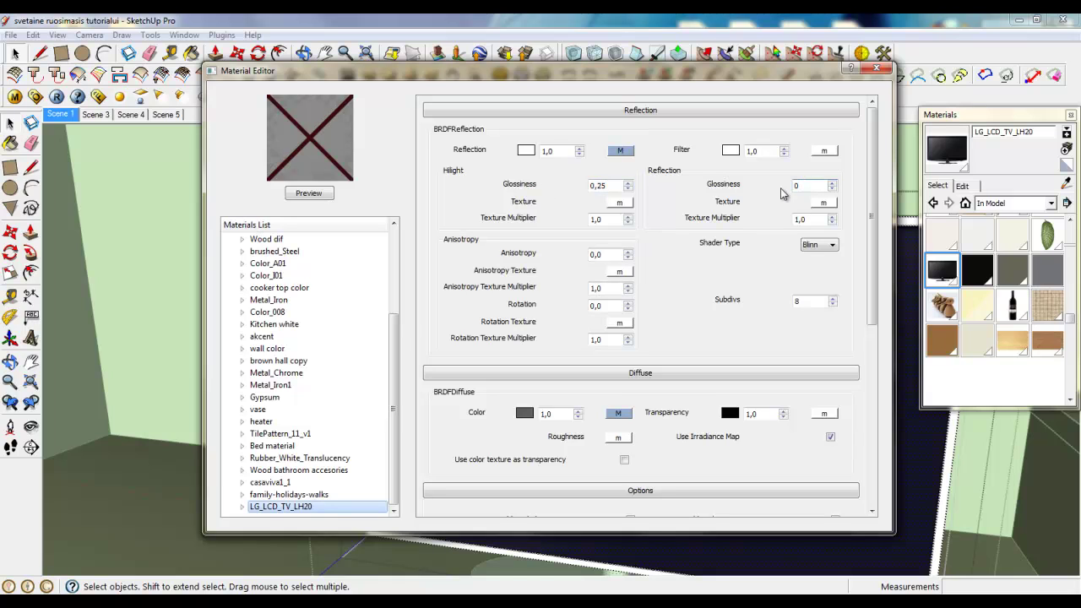
left_click(826, 246)
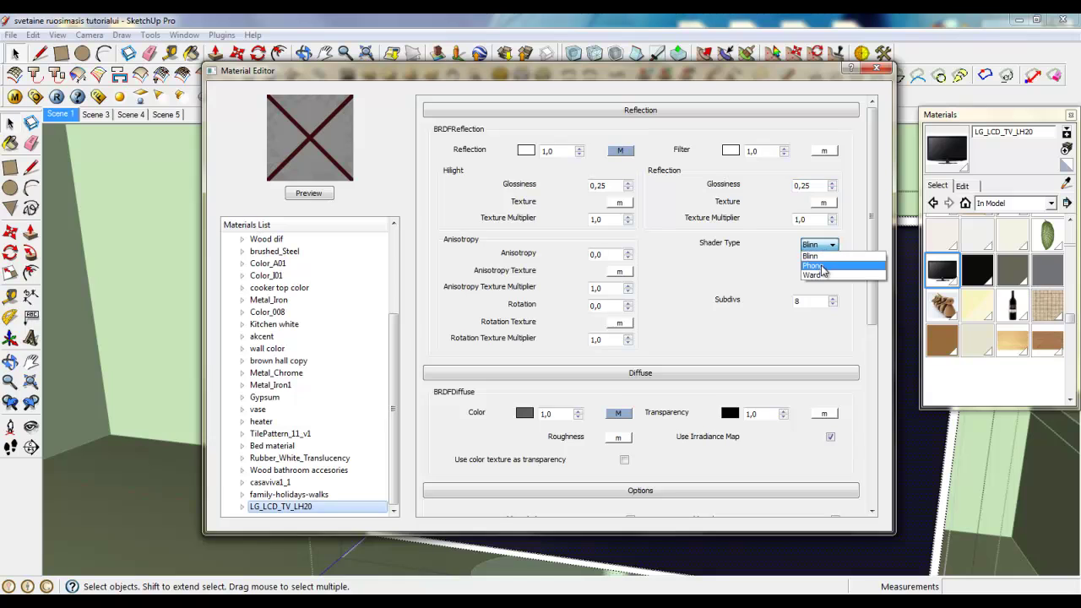
left_click(824, 269)
double_click(794, 301)
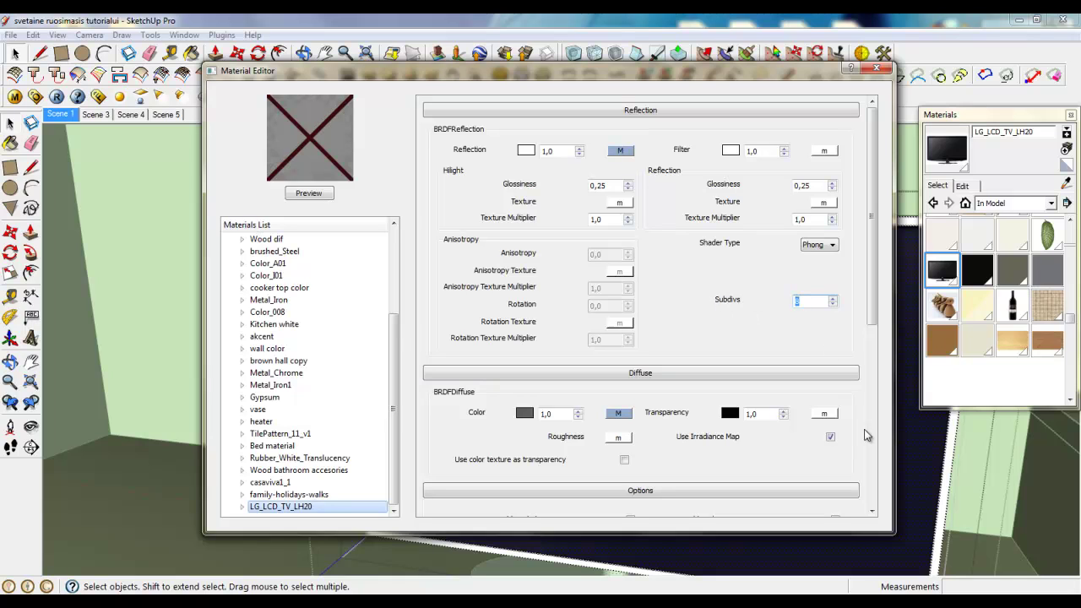
type("3")
left_click(802, 337)
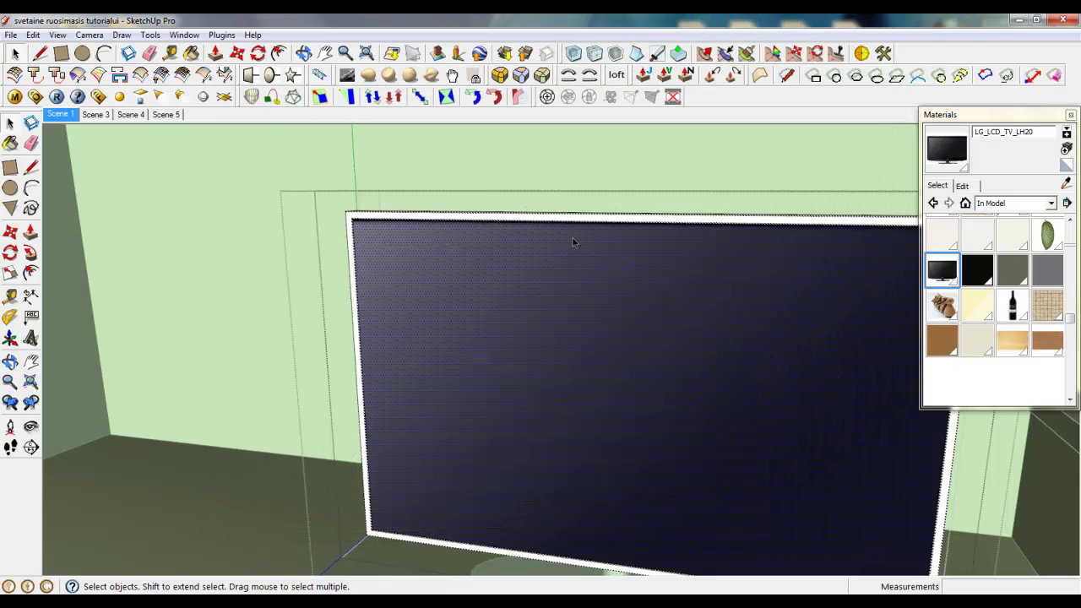
Close the television's open groups to return to the whole room model.
scroll(569, 242, "down", 3)
middle_click_drag(563, 248, 397, 260)
scroll(399, 279, "down", 4)
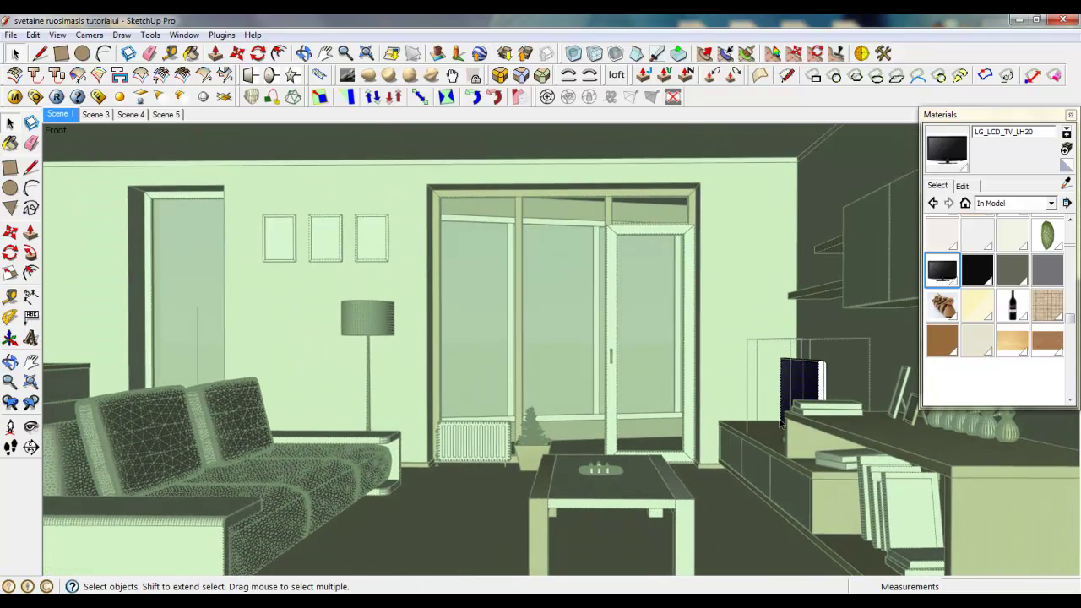
right_click(742, 312)
left_click(752, 322)
right_click(728, 322)
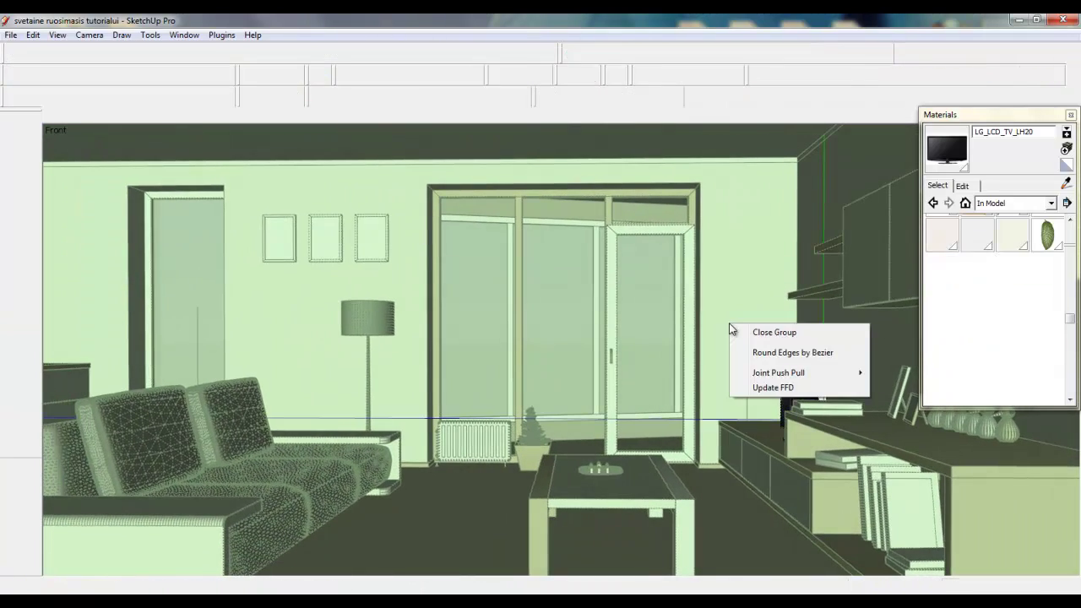
left_click(740, 332)
Open the television group, select the whole casing and paint it with the cooker top color material.
scroll(818, 367, "up", 6)
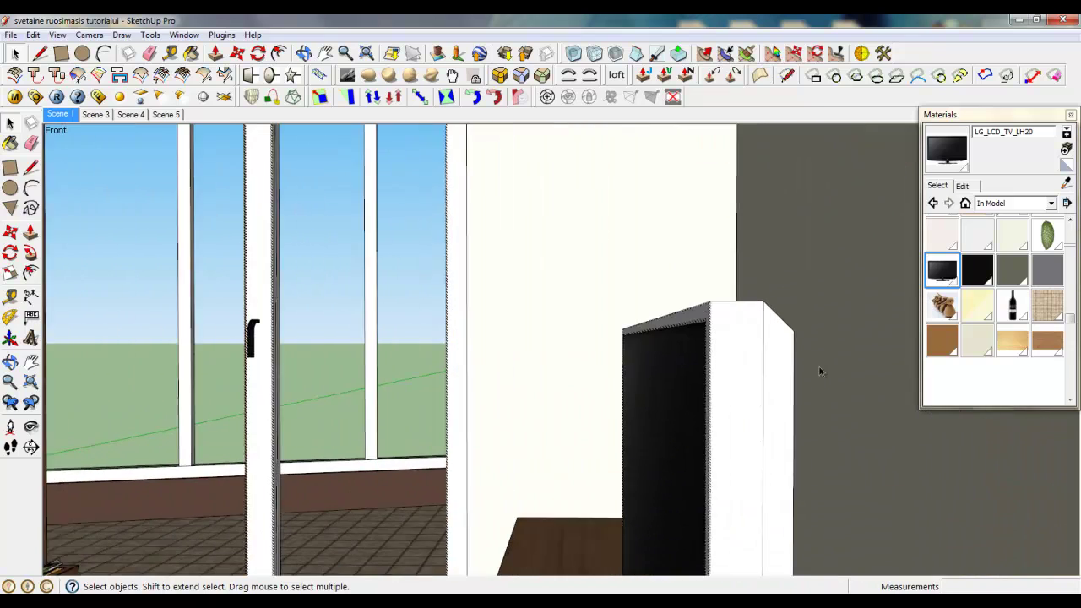
triple_click(760, 353)
middle_click_drag(714, 336, 795, 351)
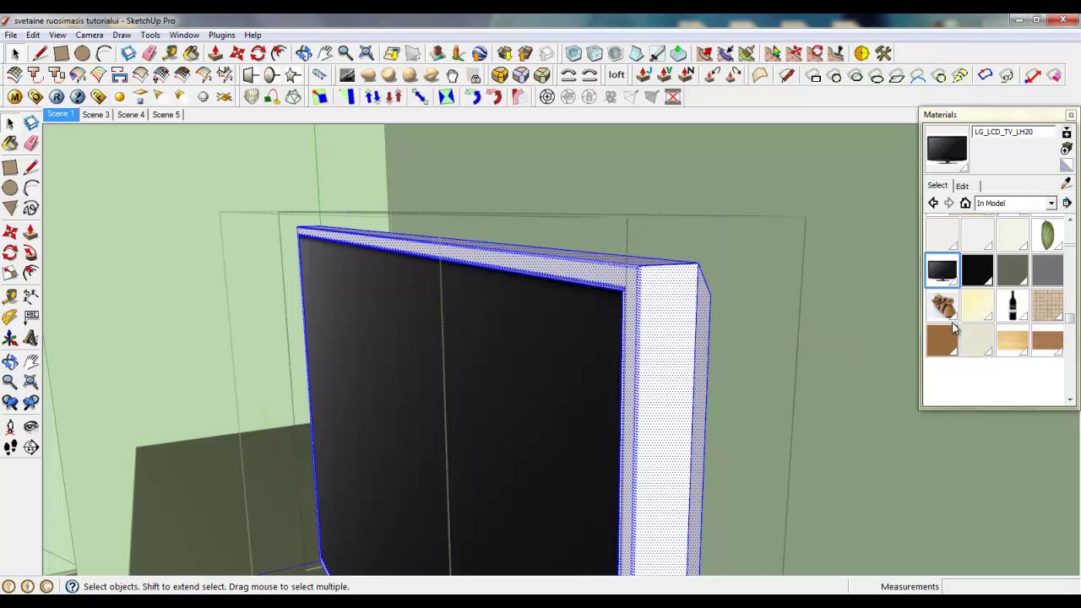
scroll(997, 270, "up", 3)
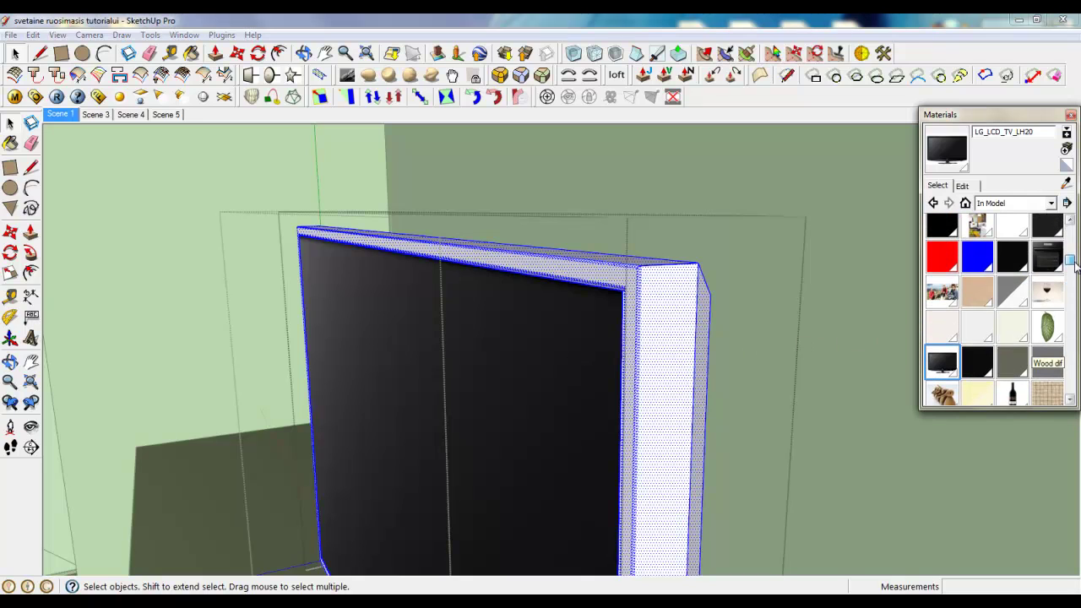
left_click(1014, 258)
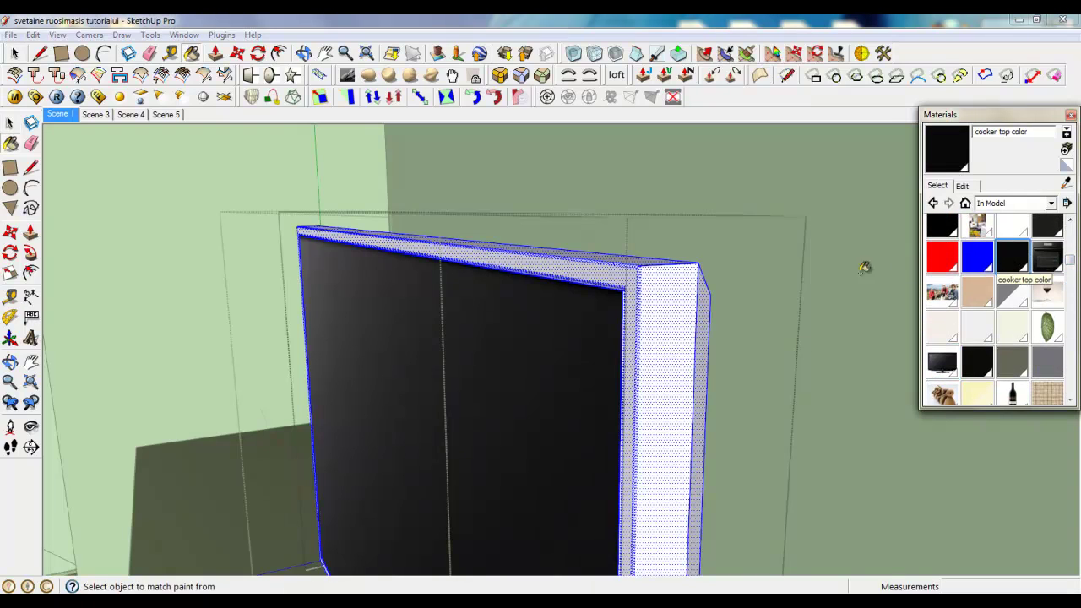
left_click(680, 304)
Open the television stand's group and paint its oval base and neck with the cooker top color material.
scroll(712, 216, "down", 5)
scroll(712, 216, "down", 3)
scroll(549, 362, "up", 5)
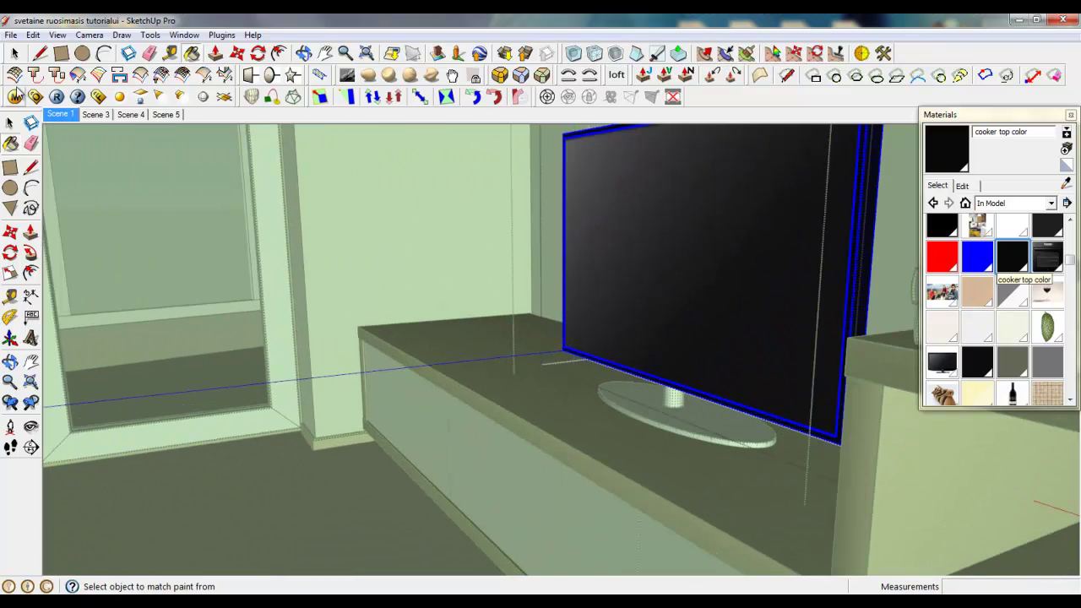
left_click(16, 54)
middle_click_drag(437, 369, 803, 442)
scroll(804, 442, "up", 3)
double_click(805, 442)
triple_click(805, 442)
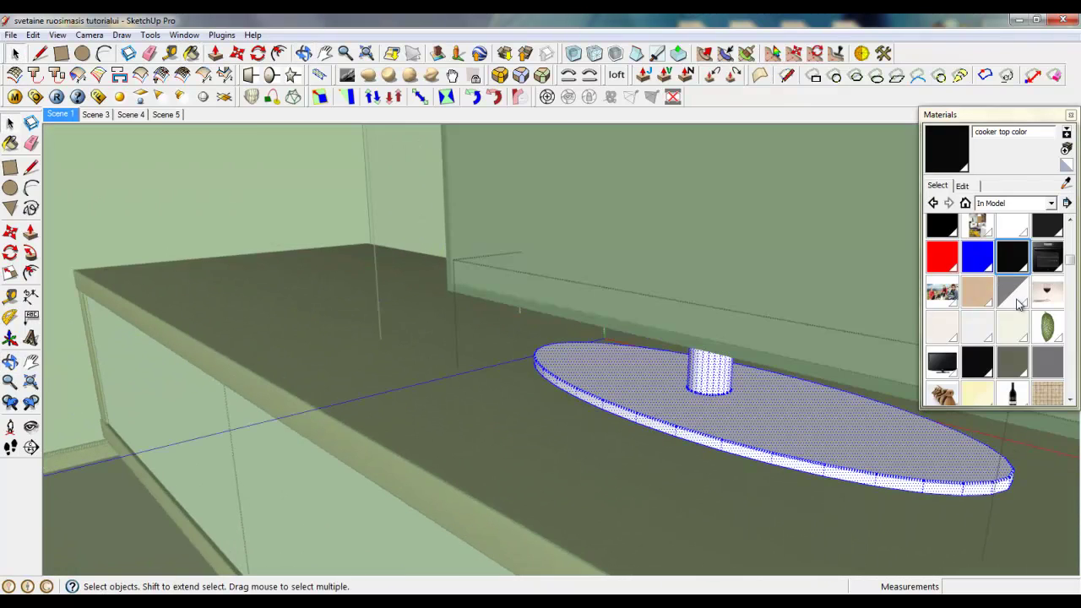
left_click(1019, 260)
left_click(775, 395)
Close the stand's group and the enclosing television group.
scroll(388, 300, "down", 2)
right_click(349, 297)
left_click(422, 308)
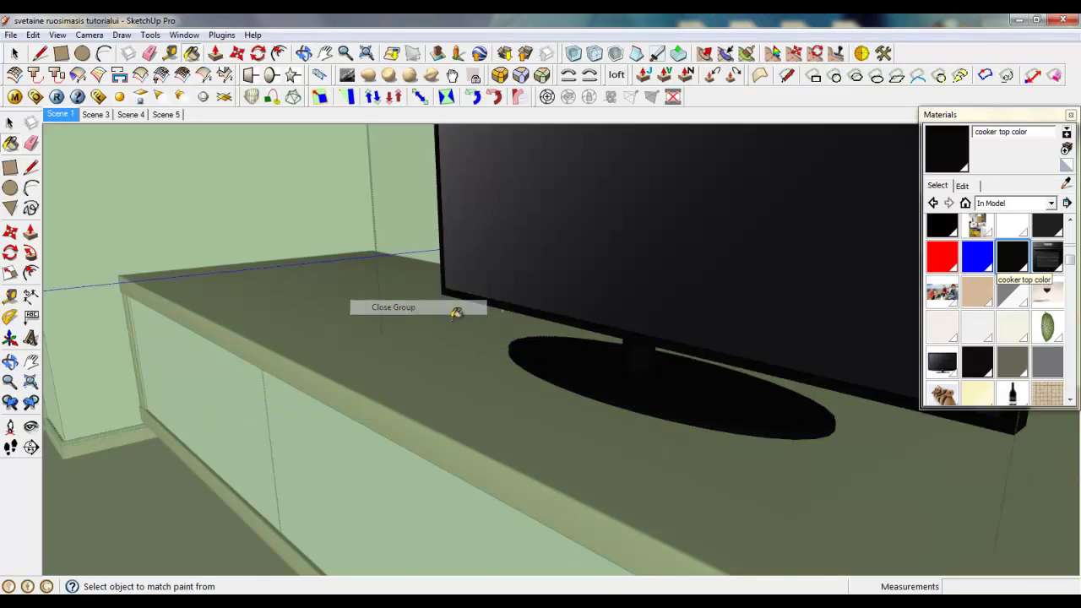
scroll(498, 321, "down", 5)
right_click(409, 310)
left_click(428, 318)
scroll(633, 362, "down", 2)
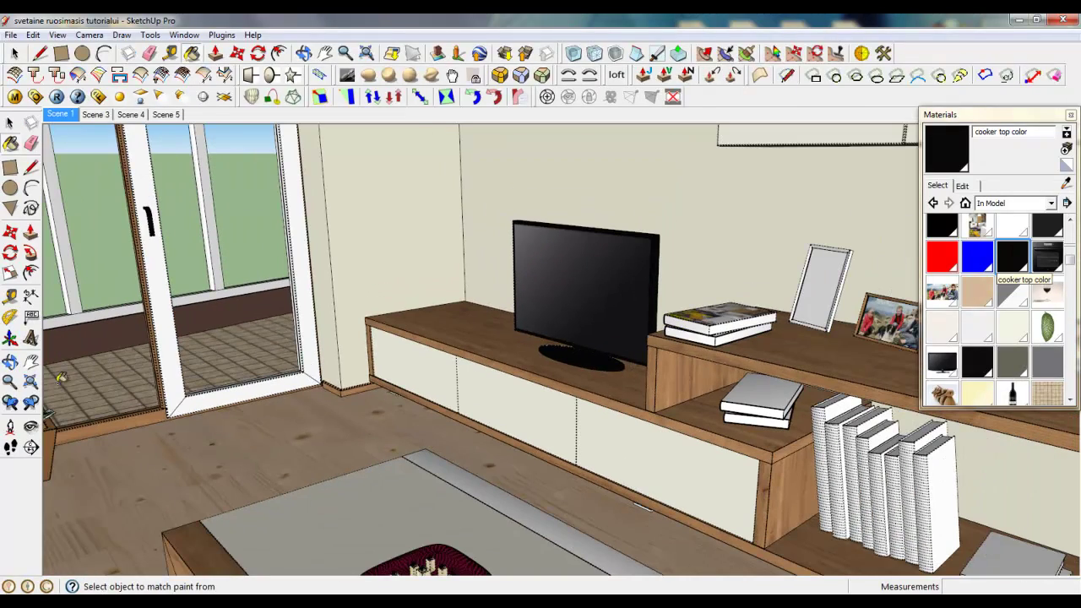
Look around the apartment from the television cabinet to the hallway doors and the balcony window to check which surfaces still need materials.
left_click(32, 427)
left_click_drag(451, 425, 251, 413)
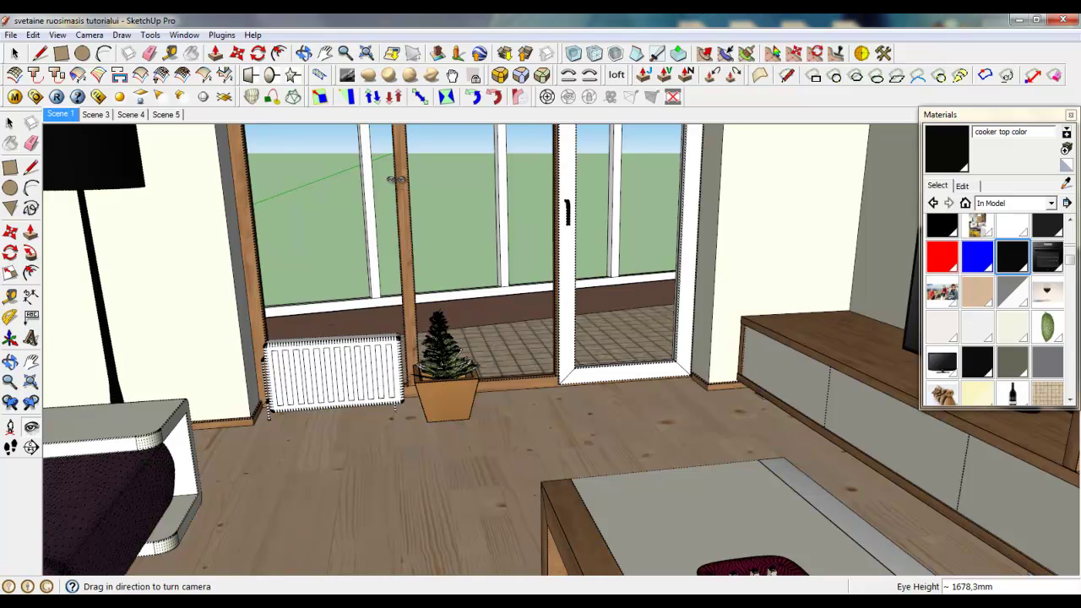
scroll(396, 179, "up", 2)
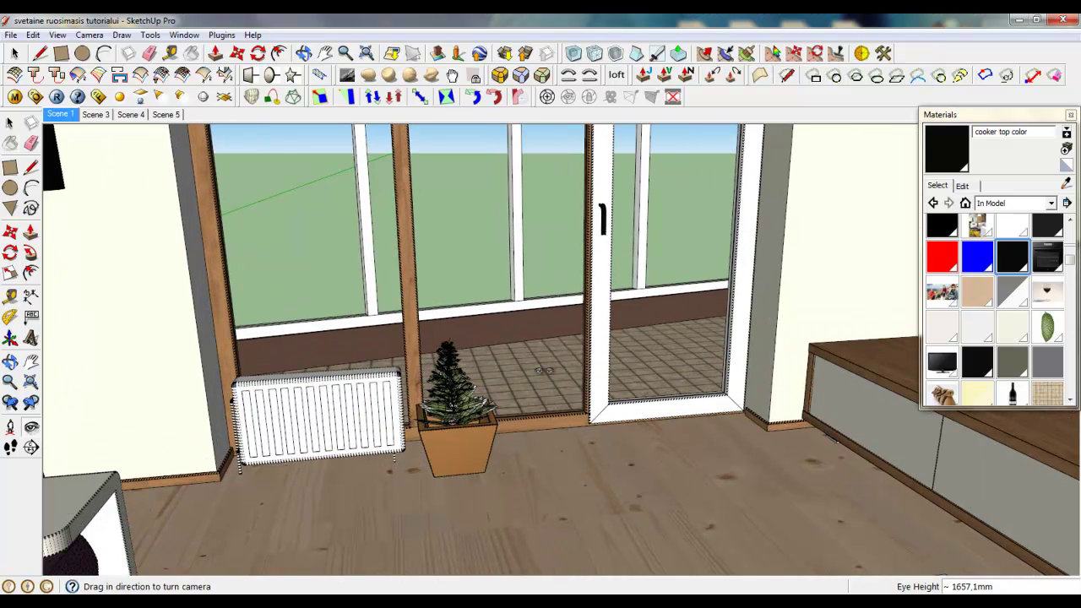
left_click_drag(693, 347, 1075, 512)
left_click_drag(354, 453, 1003, 444)
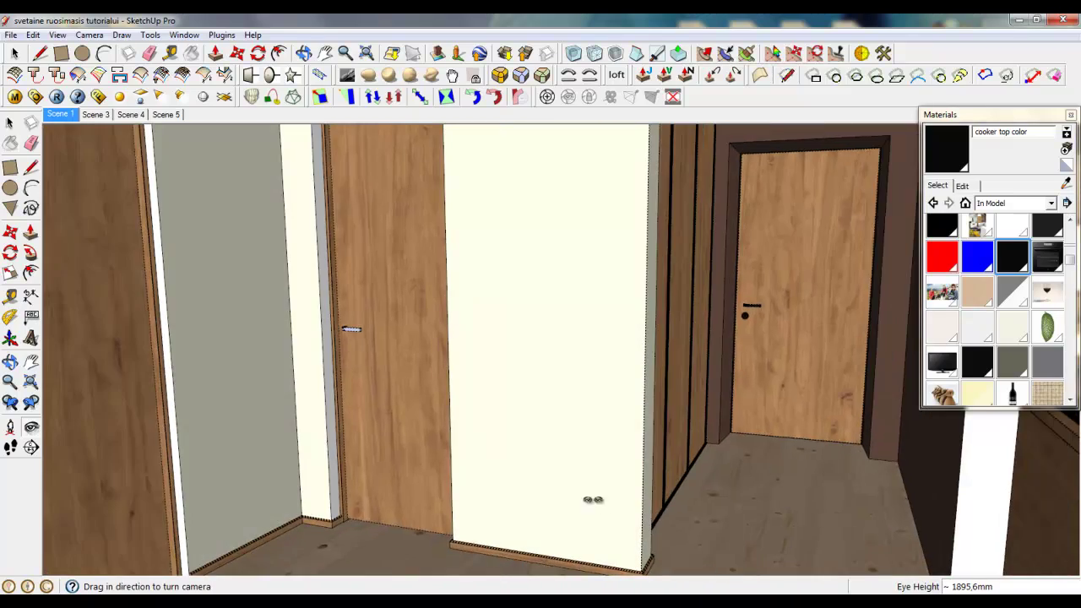
left_click_drag(593, 499, 85, 486)
left_click_drag(650, 380, 78, 424)
left_click_drag(676, 418, 194, 430)
left_click_drag(338, 397, 73, 298)
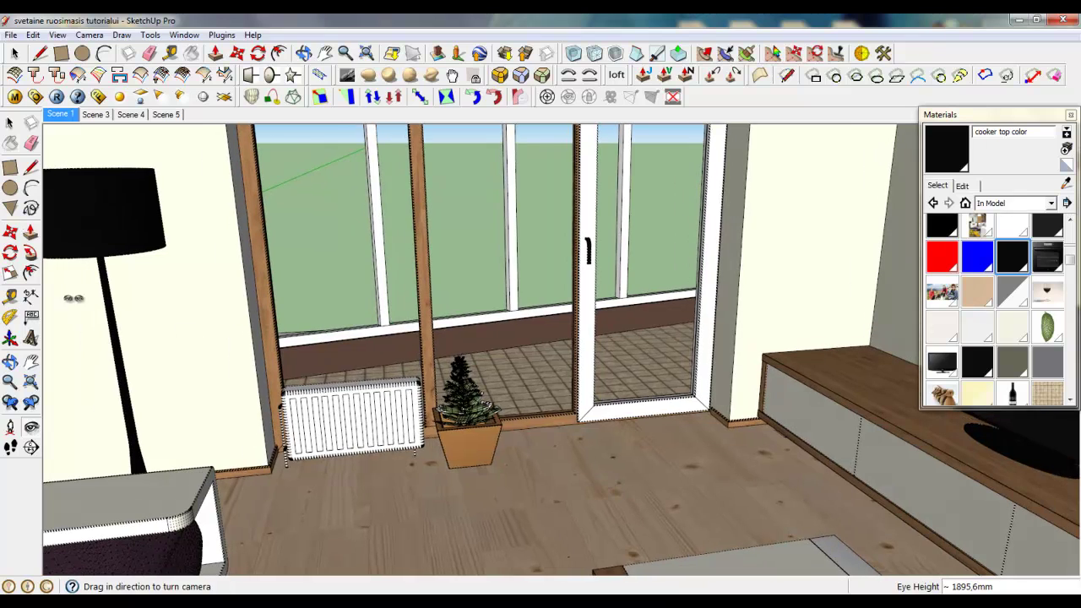
Add a reflection layer to the balcony floor's TilePattern_11_v1 material in the V-Ray Material Editor.
left_click(14, 96)
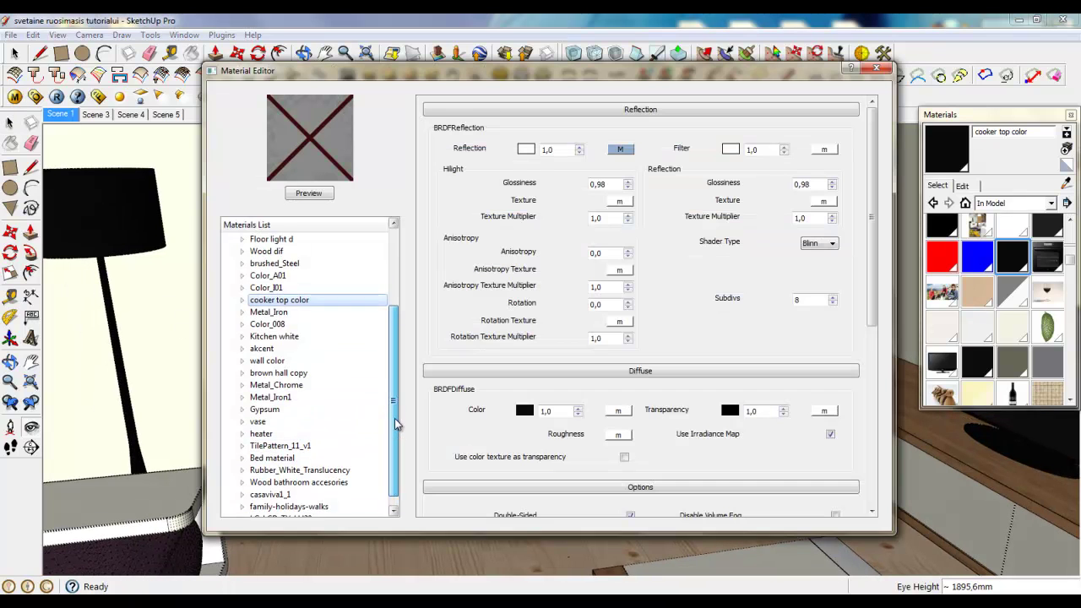
left_click(300, 435)
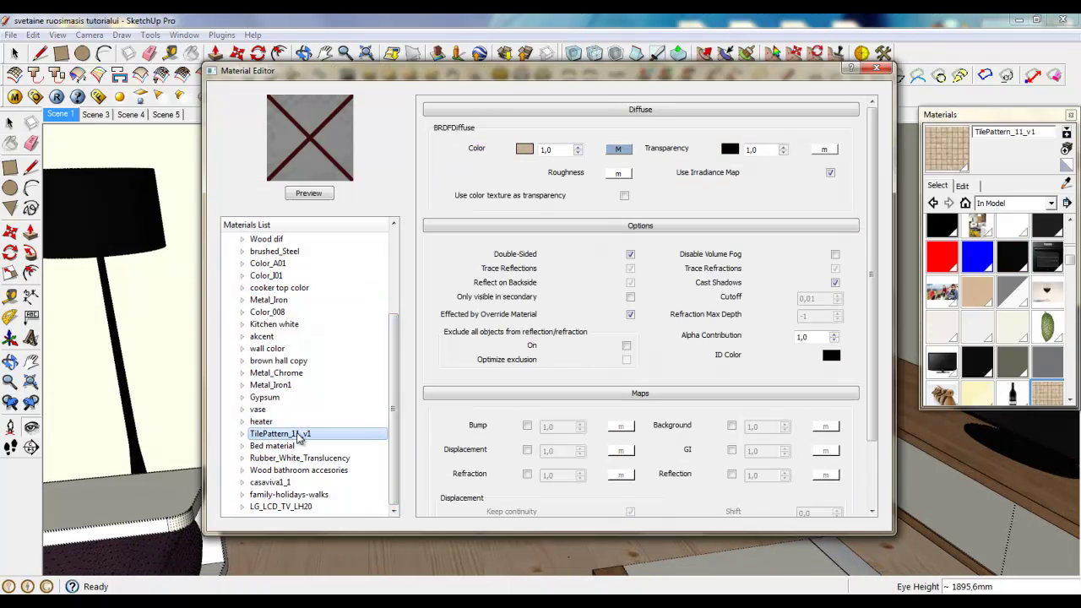
right_click(298, 435)
mouse_move(333, 449)
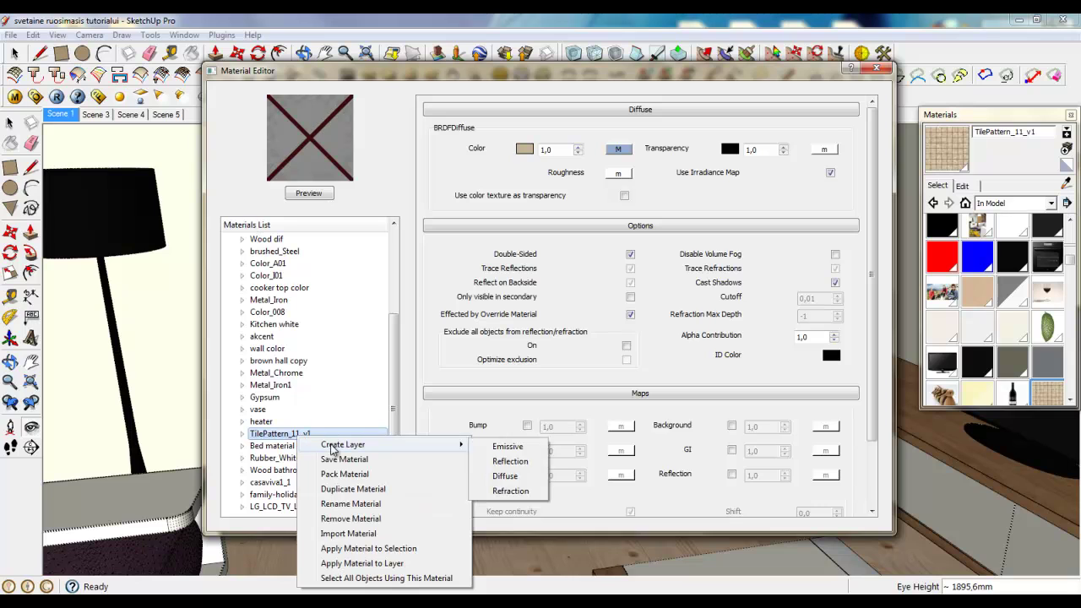
left_click(533, 464)
Assign a TexFresnel map to the reflection of the TilePattern_11_v1 material.
left_click(621, 152)
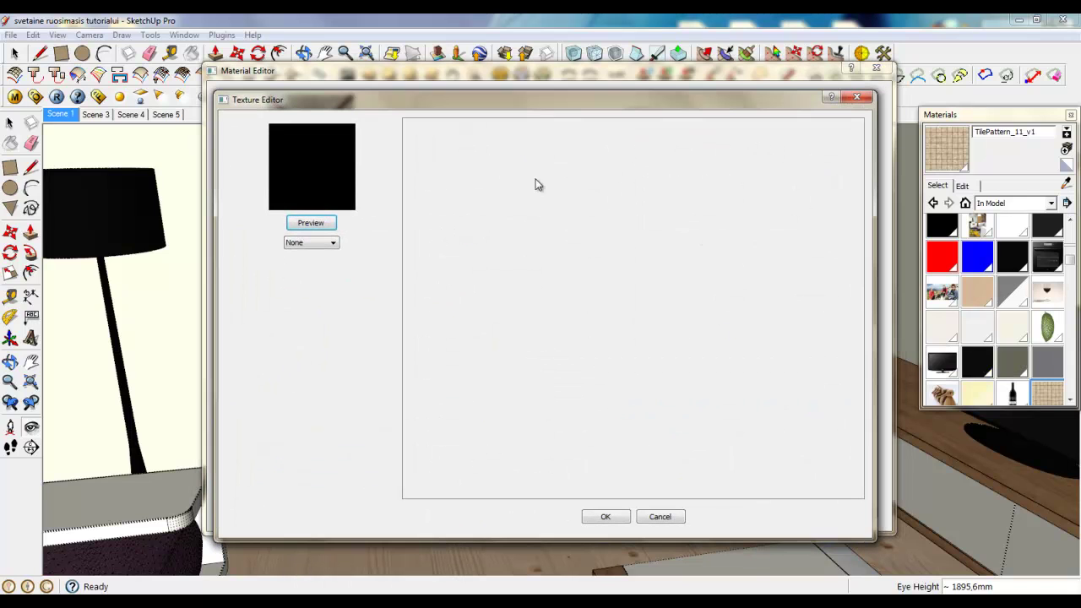
left_click(330, 245)
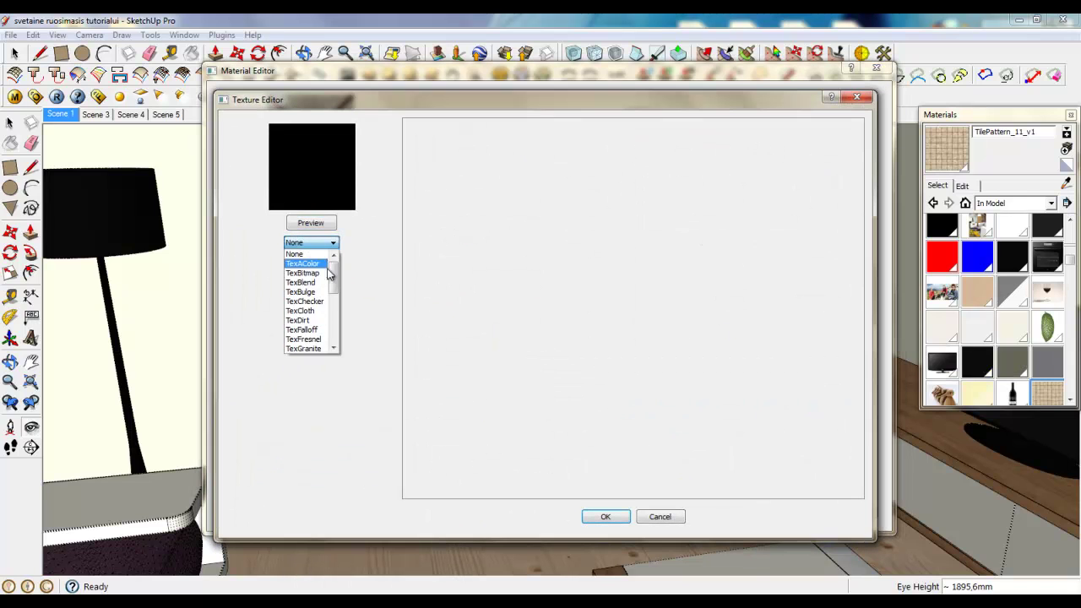
left_click(304, 339)
left_click(605, 517)
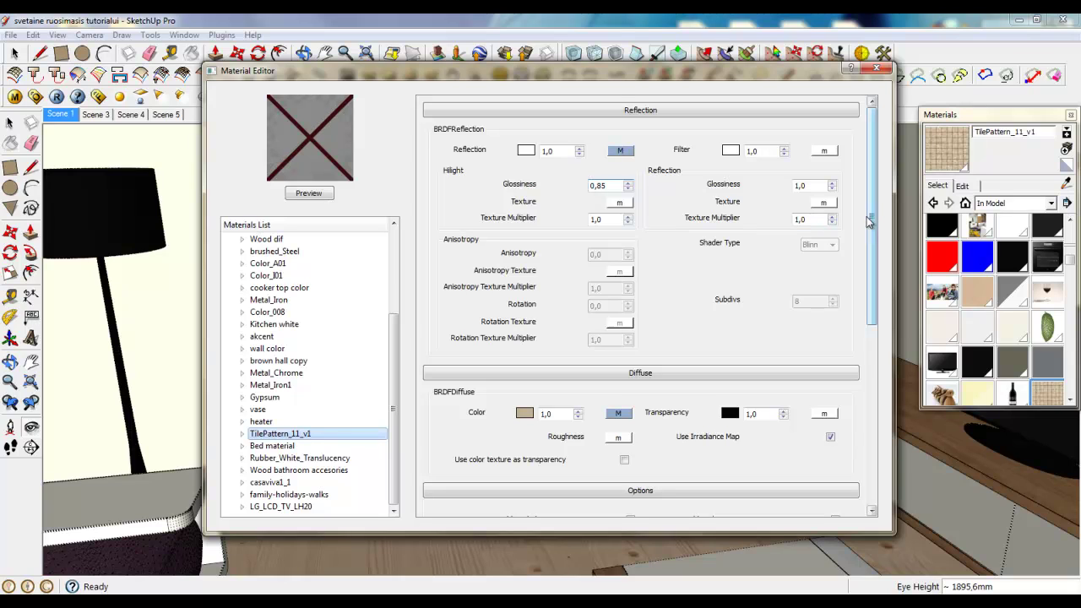
Set the tile material's highlight and reflection glossiness to 0.85 and change its shader type.
left_click_drag(810, 186, 733, 187)
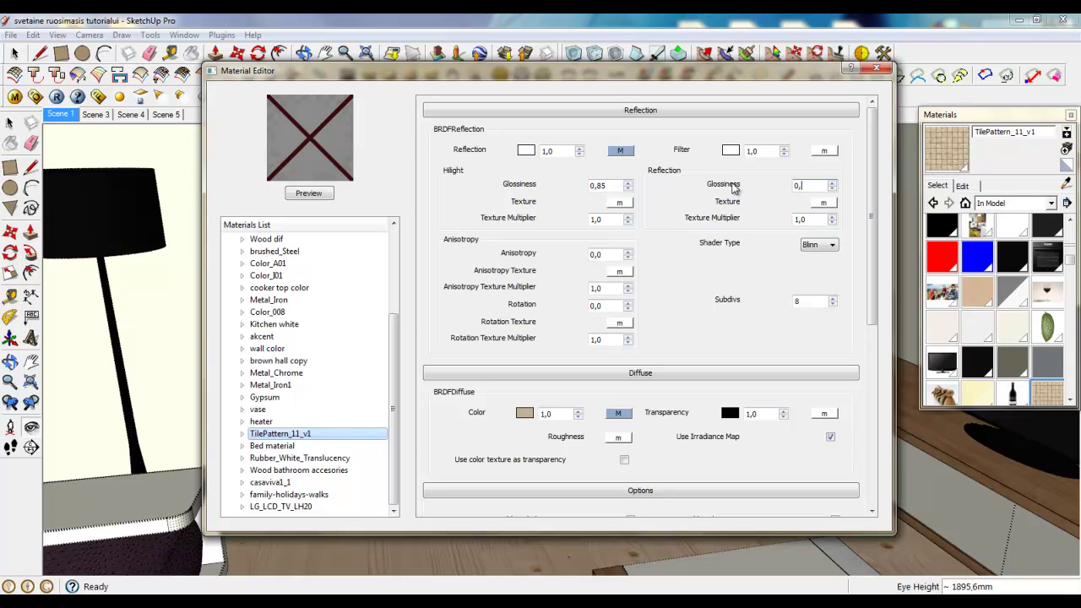
left_click(827, 244)
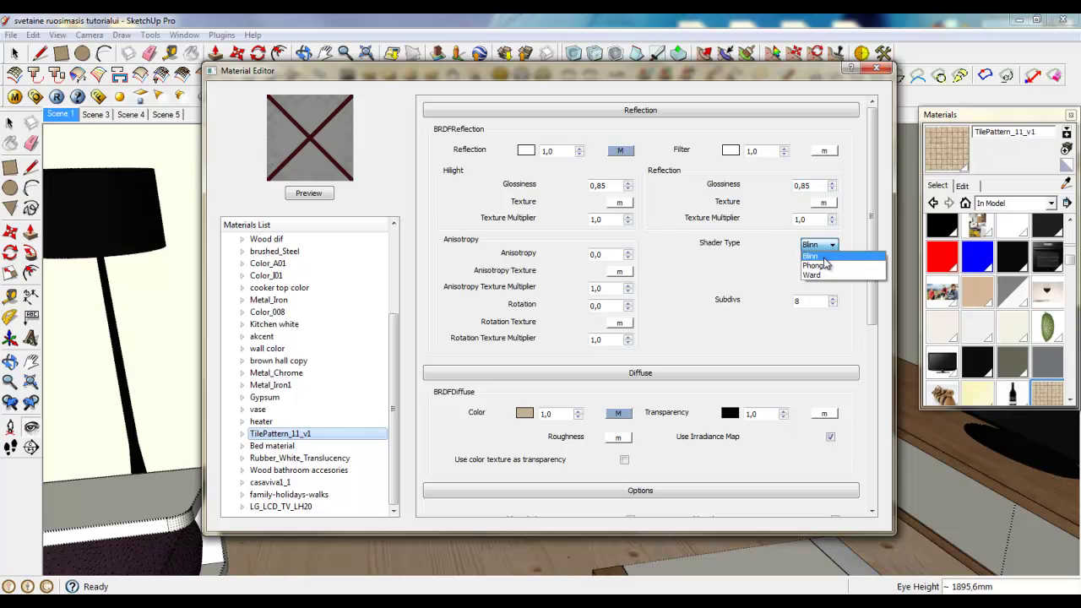
left_click(825, 273)
Enable the bump map of the TilePattern_11_v1 material at 0.2 and choose TexBitmap as its texture type.
left_click_drag(876, 241, 733, 427)
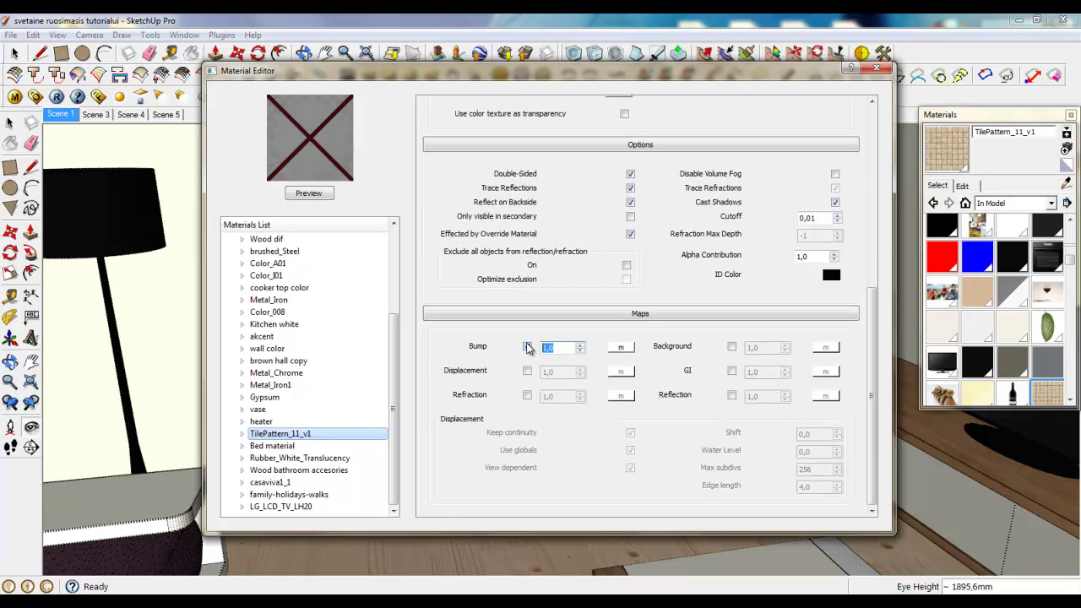
left_click(620, 347)
left_click(309, 243)
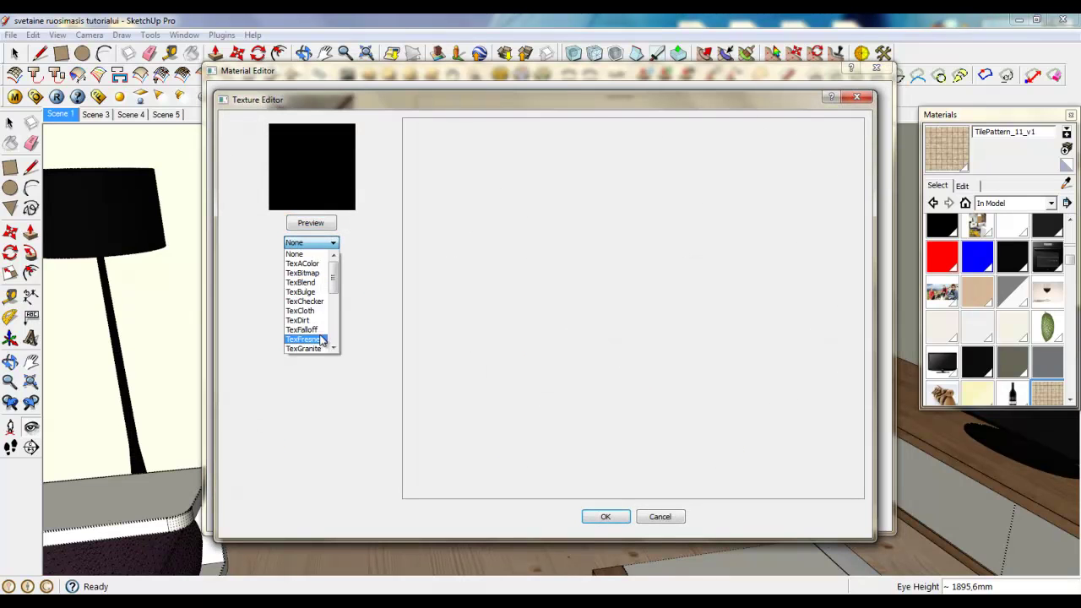
left_click(309, 275)
Load the TilePattern_11_v1B image as the tile material's bump bitmap and close the Material Editor.
left_click(622, 365)
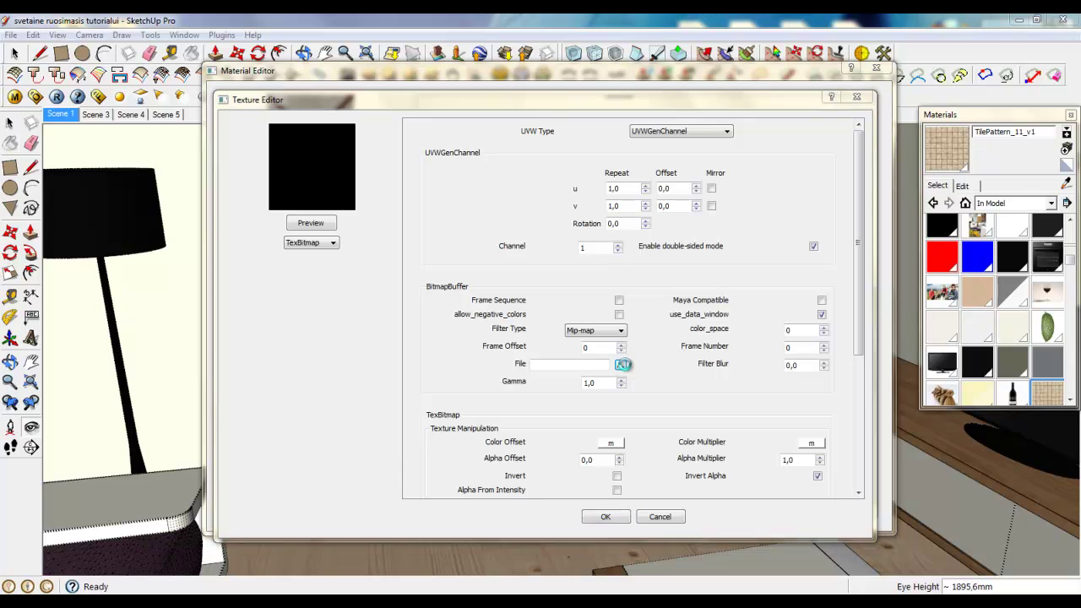
left_click_drag(851, 245, 855, 359)
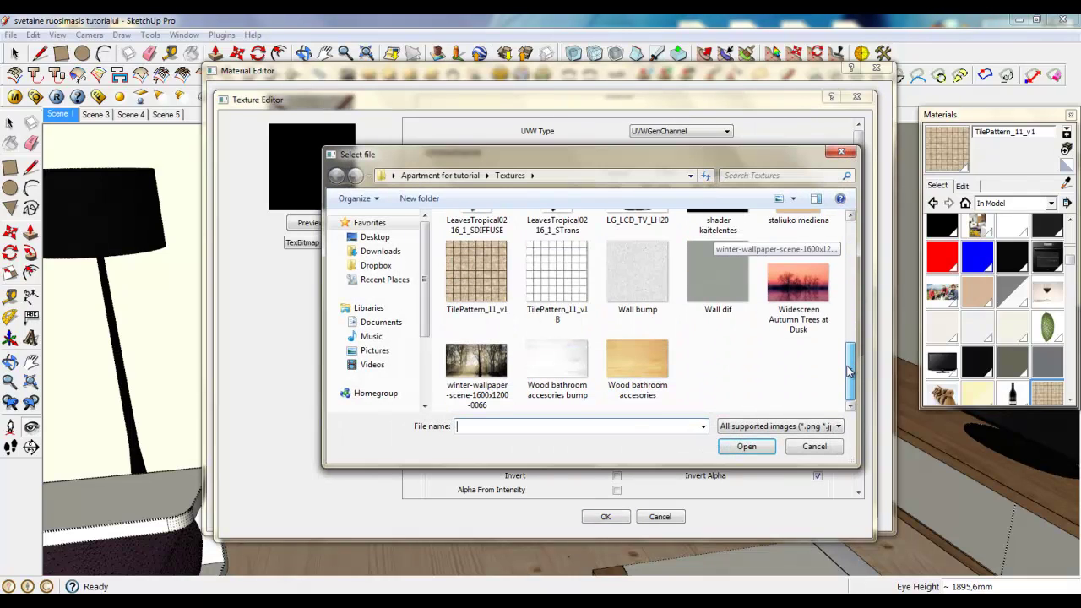
left_click(545, 266)
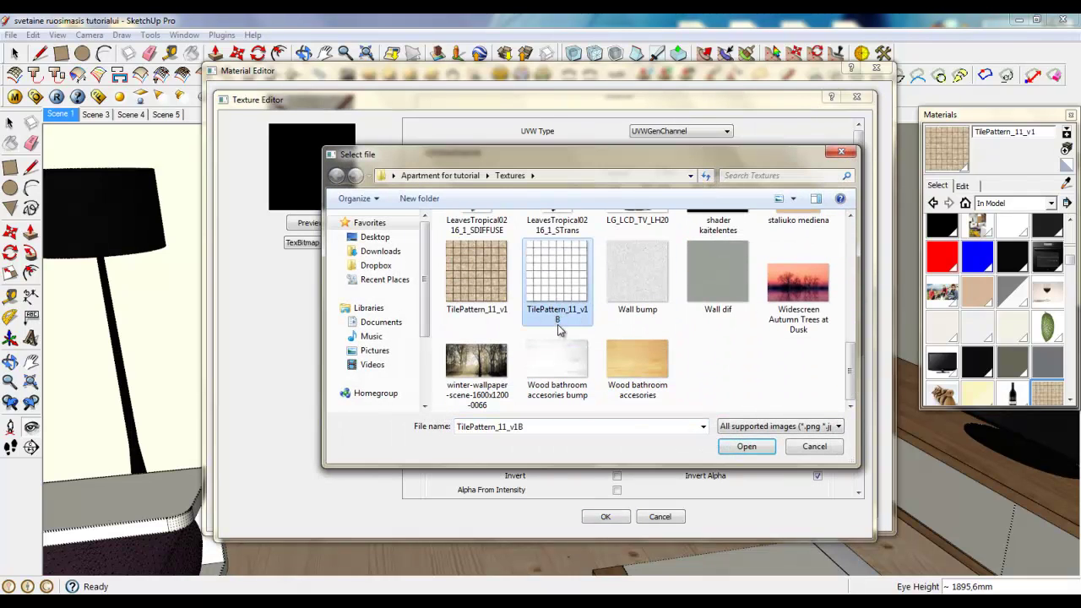
left_click(746, 446)
left_click(606, 517)
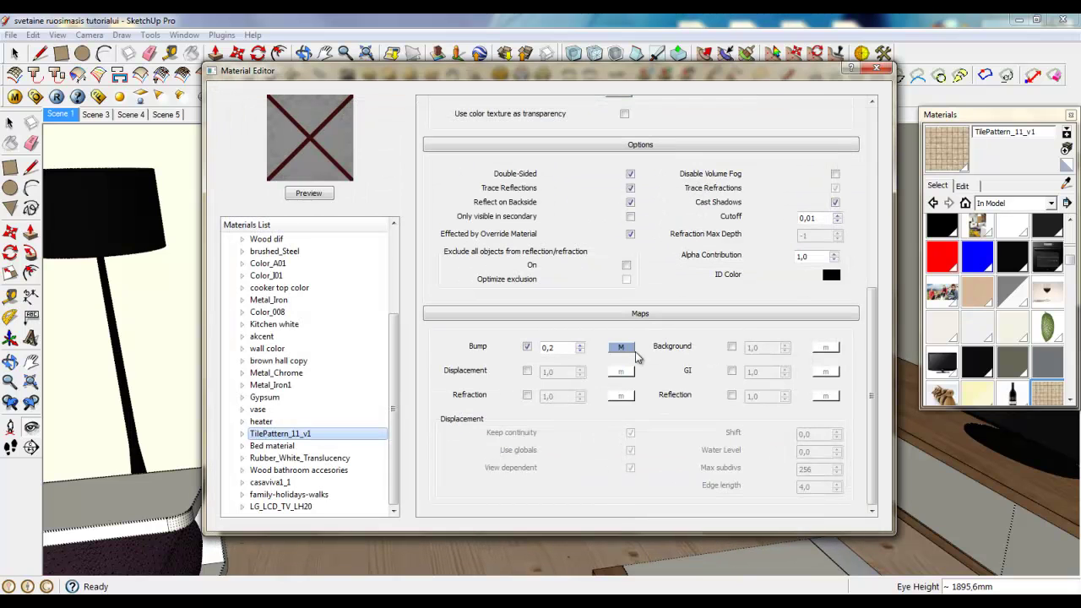
left_click(877, 69)
Look around the living room from the balcony windows and floor lamp to the television cabinet to check for surfaces without materials.
left_click_drag(301, 415, 109, 379)
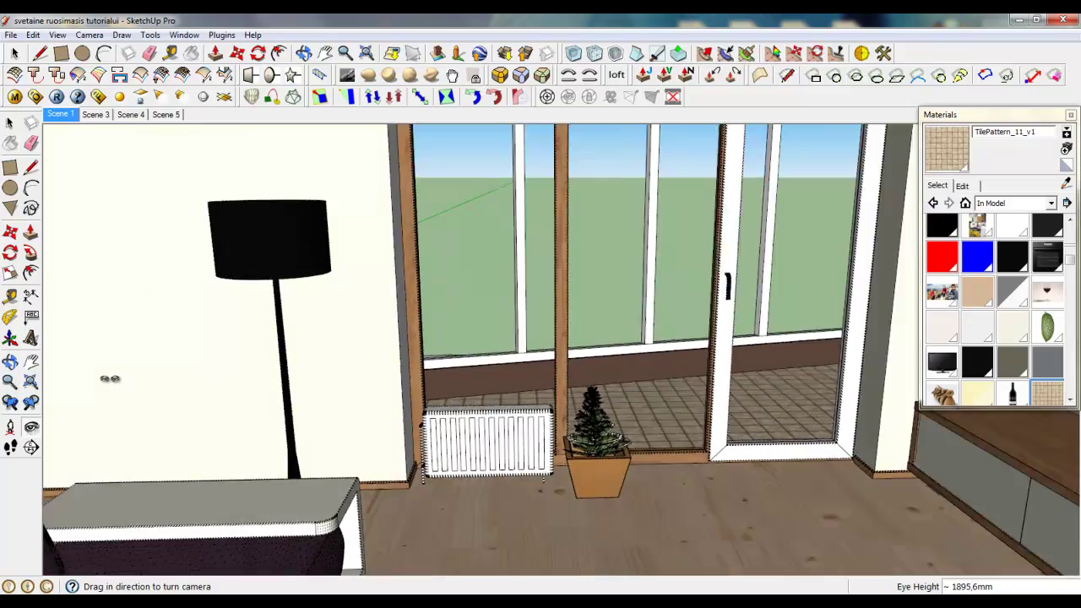
left_click_drag(425, 231, 360, 253)
scroll(504, 210, "up", 4)
middle_click_drag(504, 210, 533, 306)
scroll(532, 306, "up", 3)
scroll(588, 298, "down", 5)
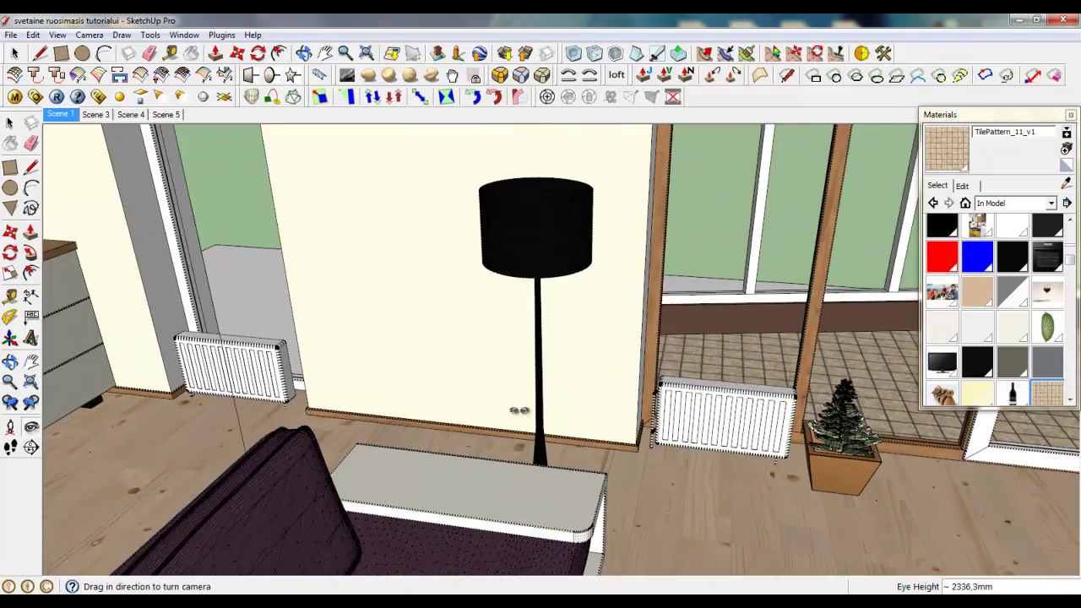
middle_click_drag(531, 507, 529, 447)
left_click_drag(529, 446, 875, 448)
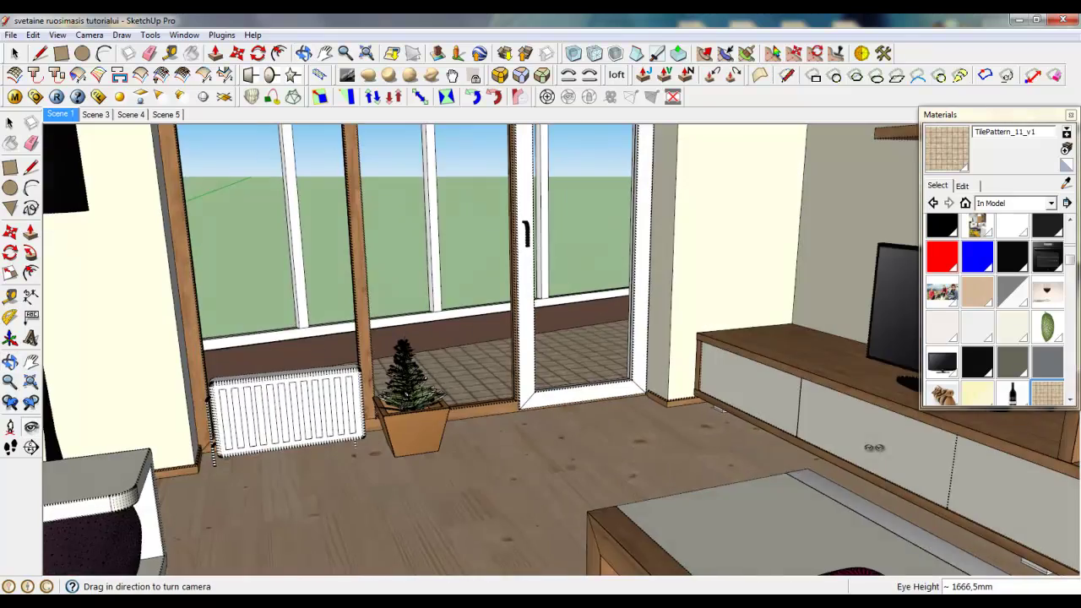
left_click_drag(565, 422, 750, 525)
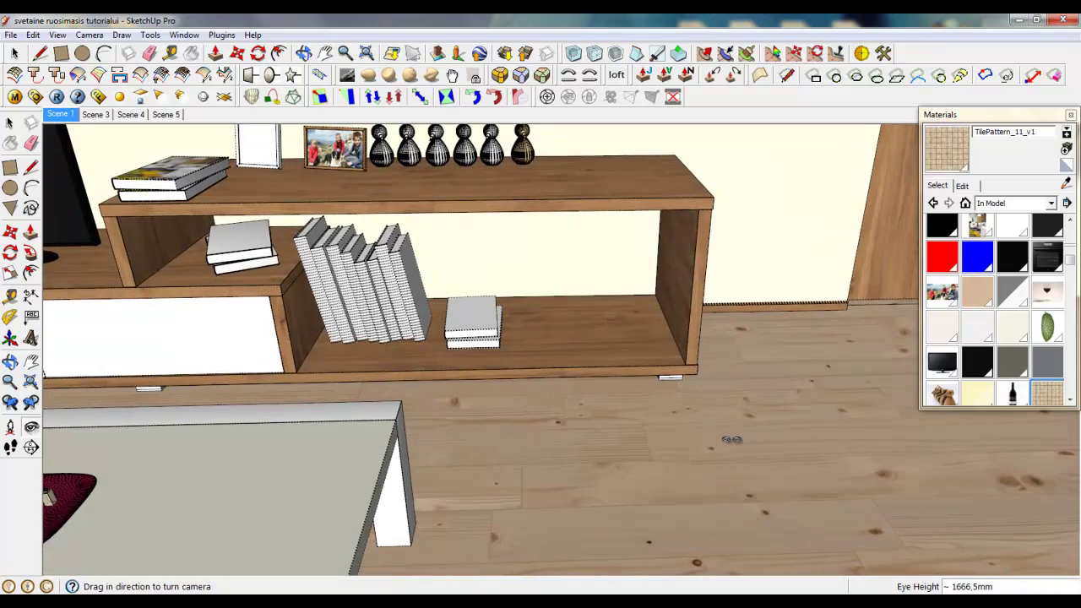
Open the television cabinet's corner foot for editing and select the edge above its lower band.
scroll(686, 346, "up", 5)
scroll(679, 323, "up", 2)
scroll(381, 306, "up", 6)
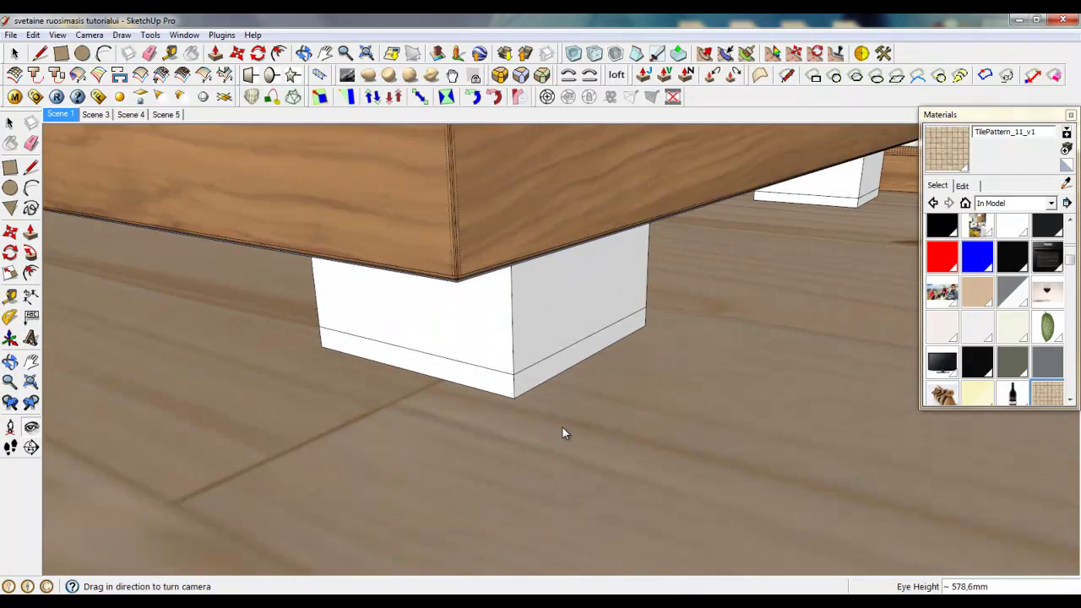
key("space")
scroll(385, 266, "up", 2)
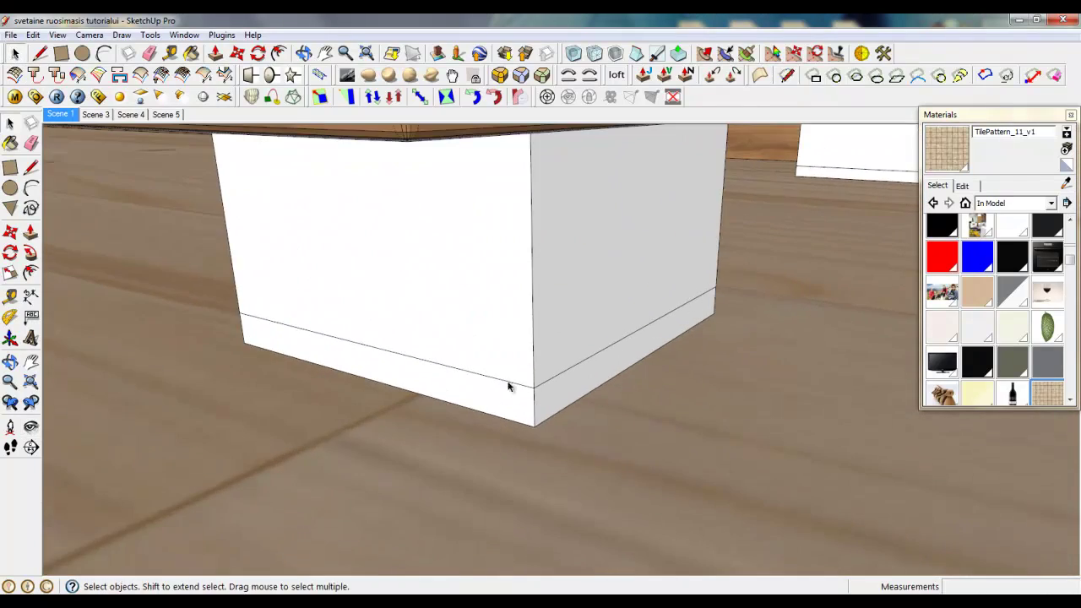
middle_click_drag(510, 386, 550, 470)
scroll(538, 354, "up", 3)
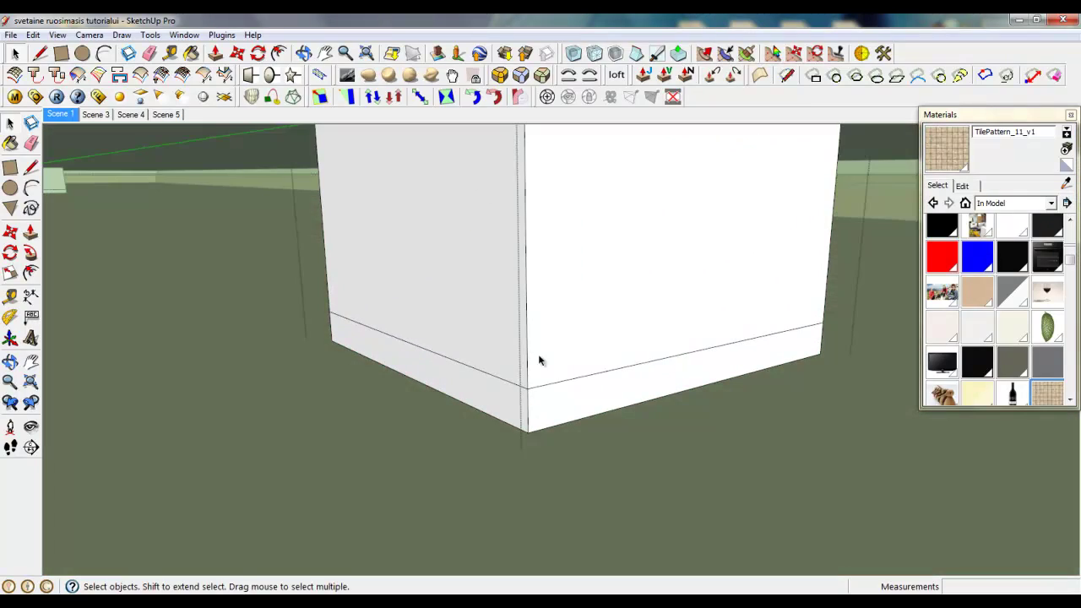
left_click(538, 354)
scroll(572, 514, "down", 2)
middle_click_drag(572, 514, 536, 408)
scroll(575, 493, "down", 1)
scroll(573, 494, "up", 2)
left_click(551, 394)
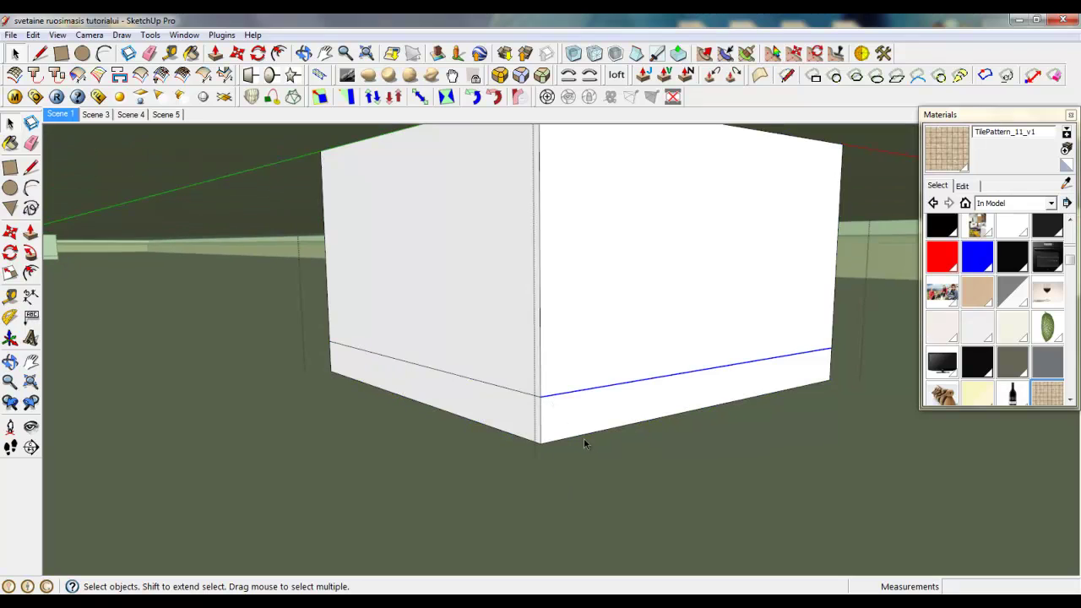
scroll(583, 444, "down", 1)
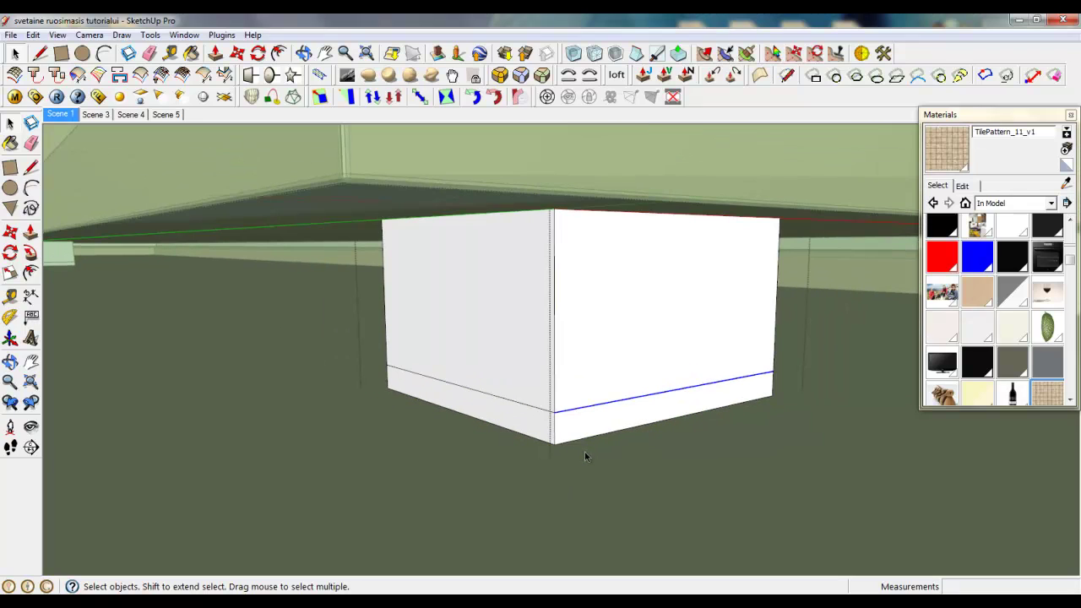
scroll(1065, 264, "up", 1)
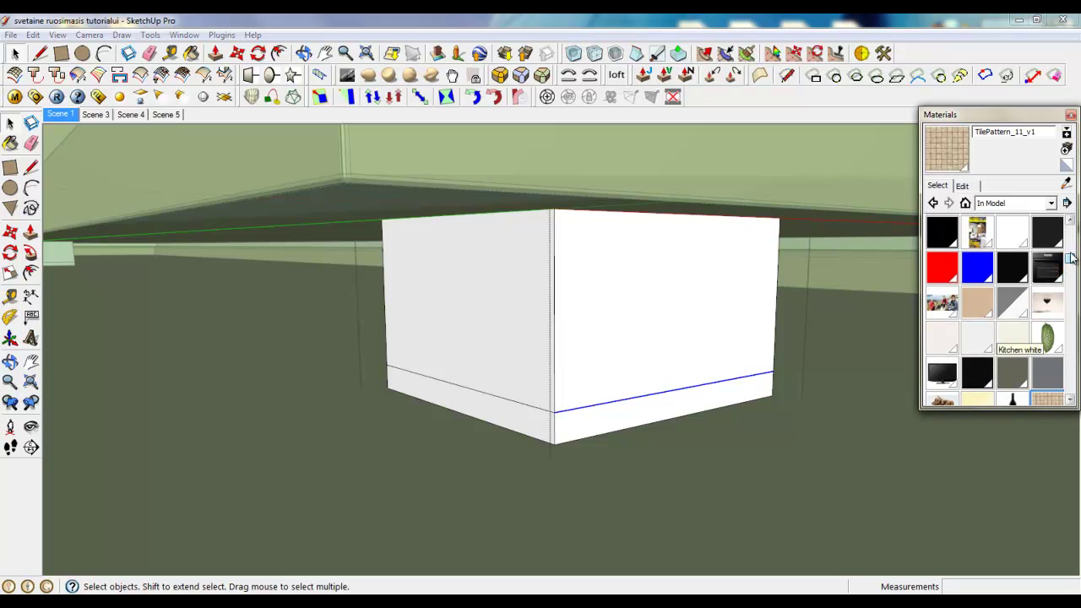
scroll(1071, 246, "down", 1)
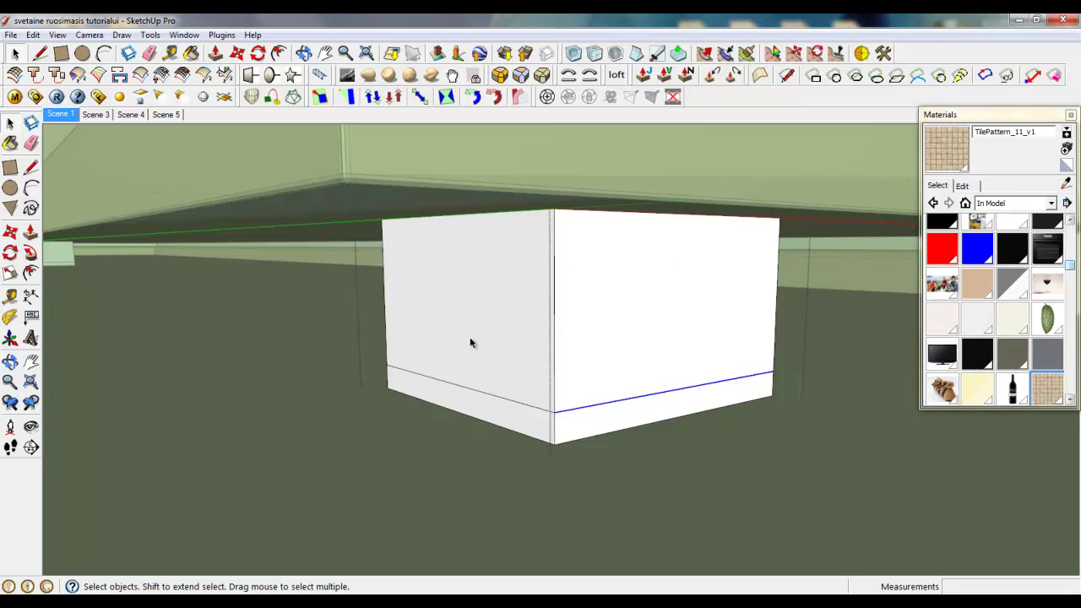
Paint the upper side faces of the cabinet foot with the Metal_Iron material.
left_click(700, 345)
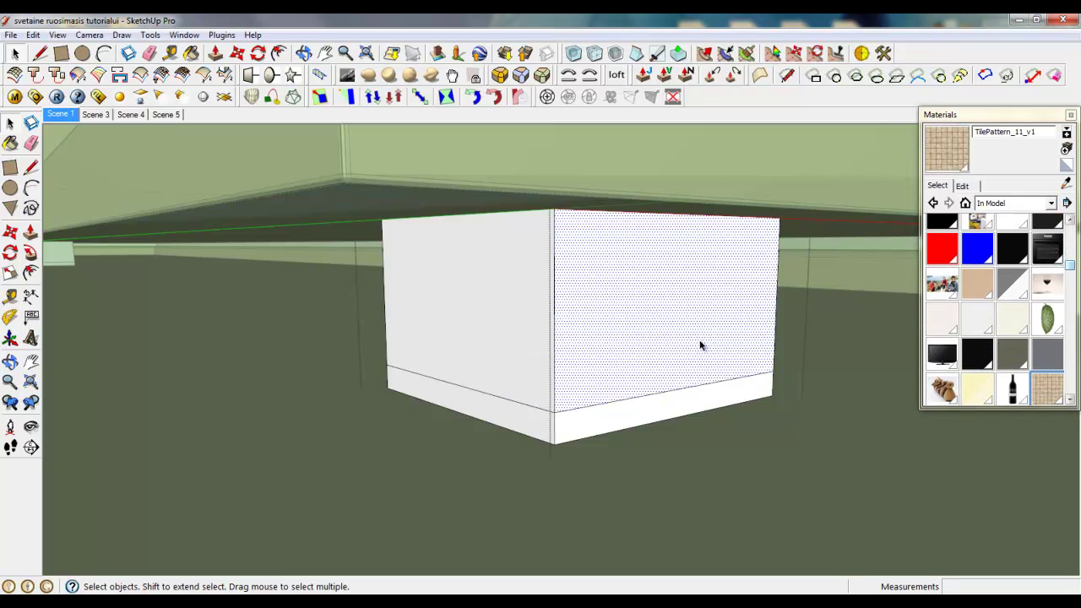
left_click(1012, 353)
left_click(744, 338)
left_click(453, 348)
middle_click_drag(454, 347, 823, 358)
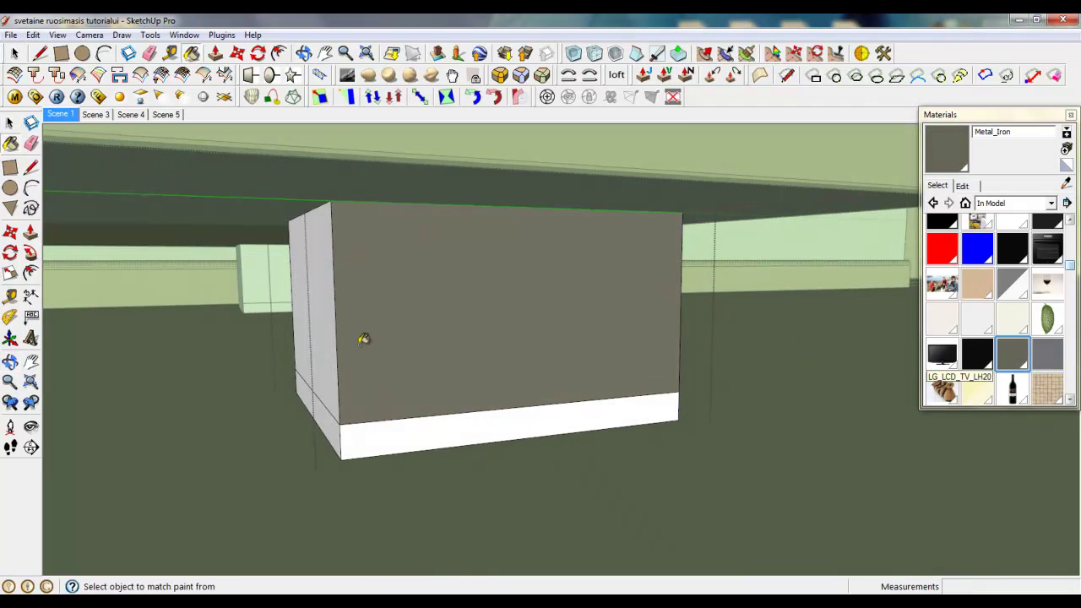
left_click(328, 345)
middle_click_drag(309, 408, 903, 409)
left_click(499, 400)
mouse_move(499, 400)
middle_mouse_down()
mouse_move(558, 403)
mouse_move(116, 398)
mouse_move(507, 466)
mouse_move(571, 488)
middle_mouse_up()
scroll(571, 488, "up", 1)
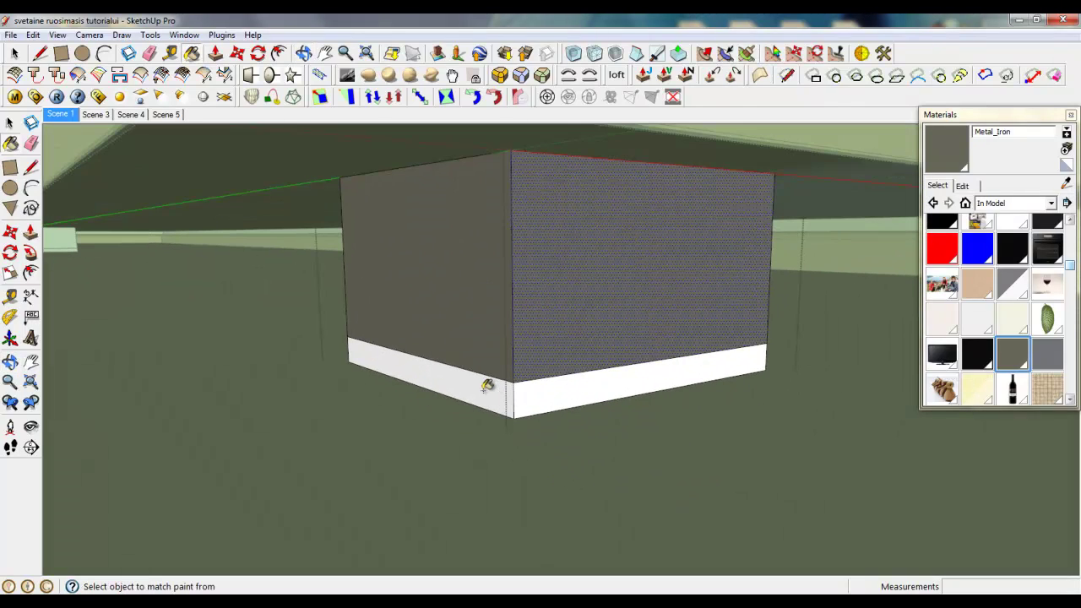
Paint two adjoining sides of the foot's lower band with the Color_008 material.
left_click(62, 117)
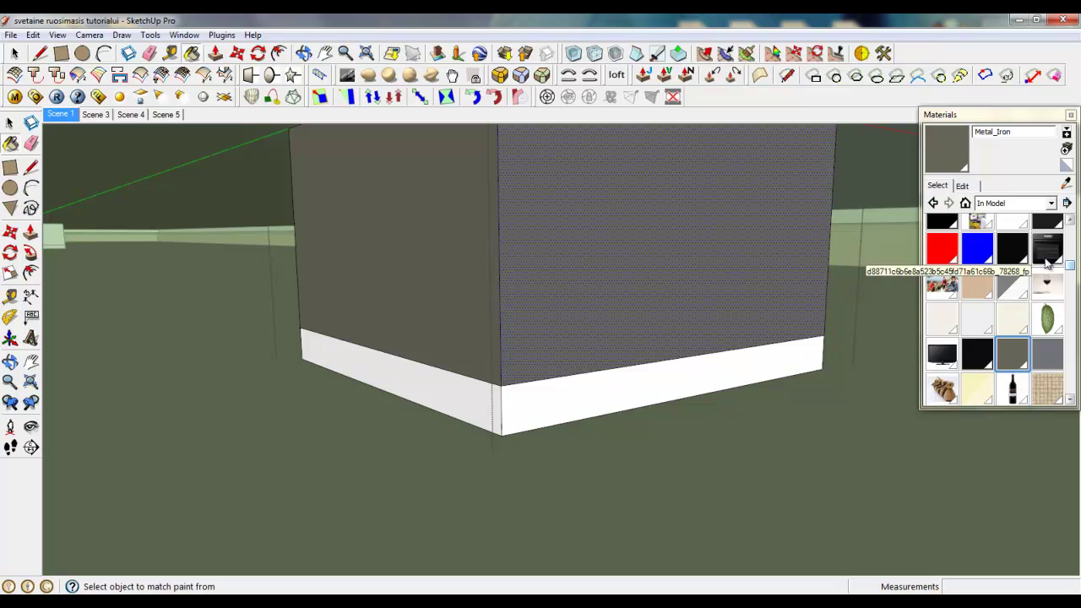
left_click_drag(1072, 267, 1072, 226)
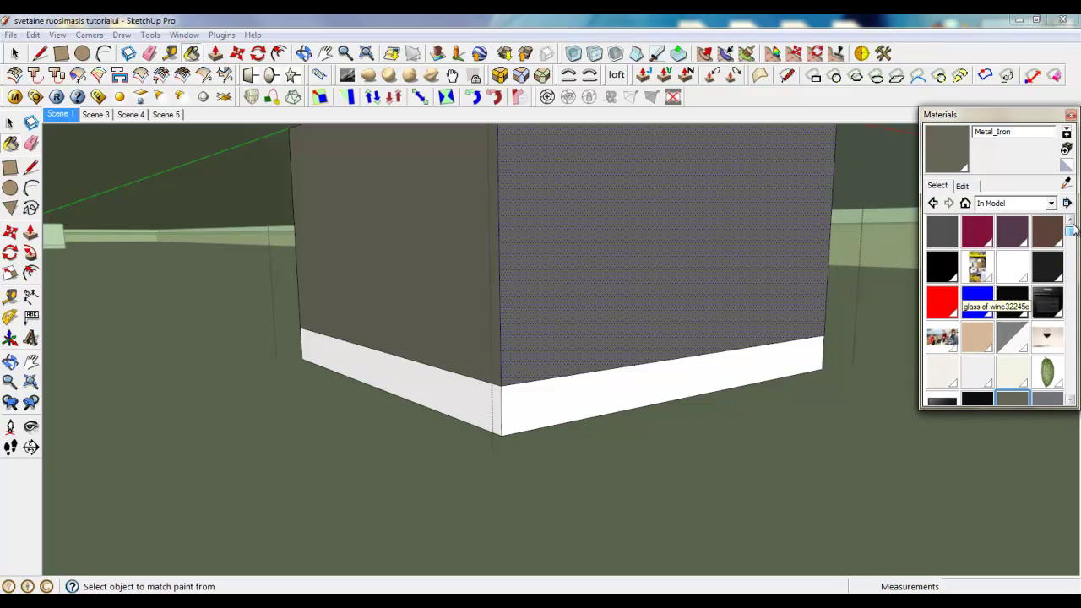
left_click(1050, 270)
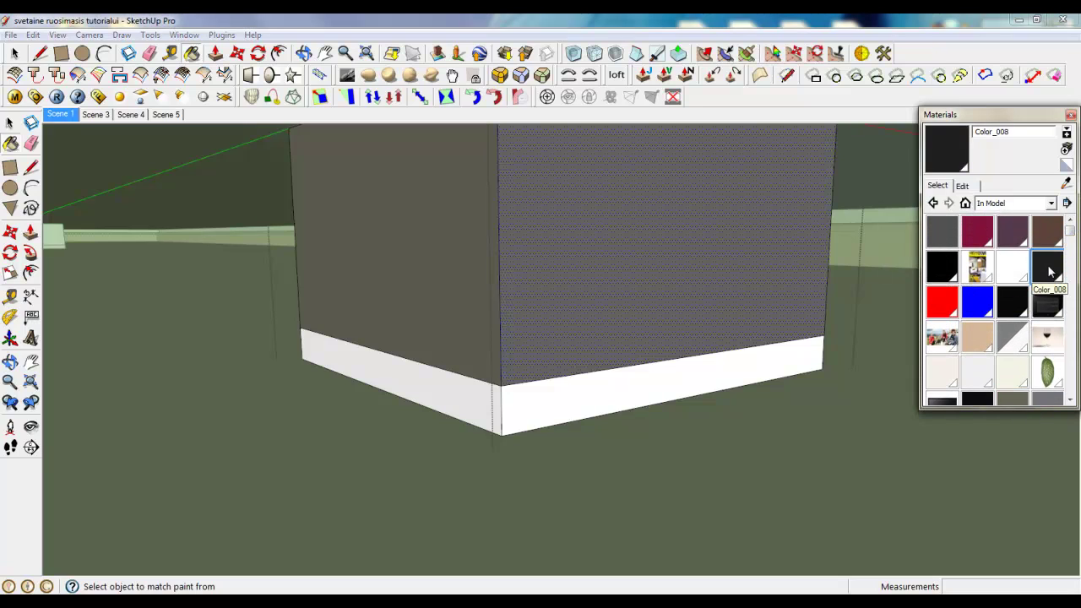
left_click(581, 371)
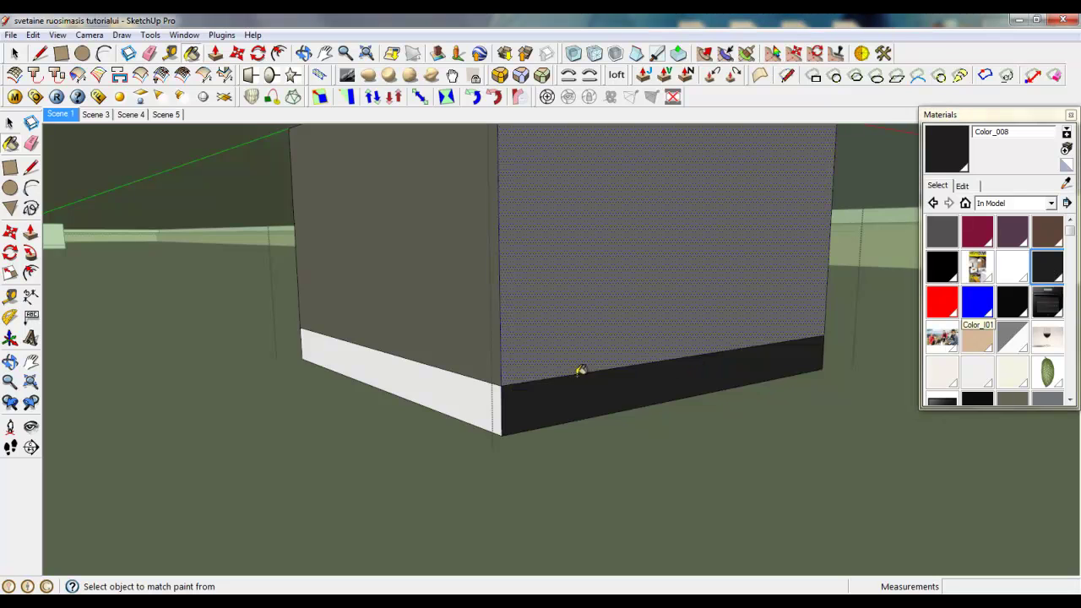
left_click(456, 389)
scroll(418, 391, "down", 3)
middle_click_drag(418, 391, 340, 442)
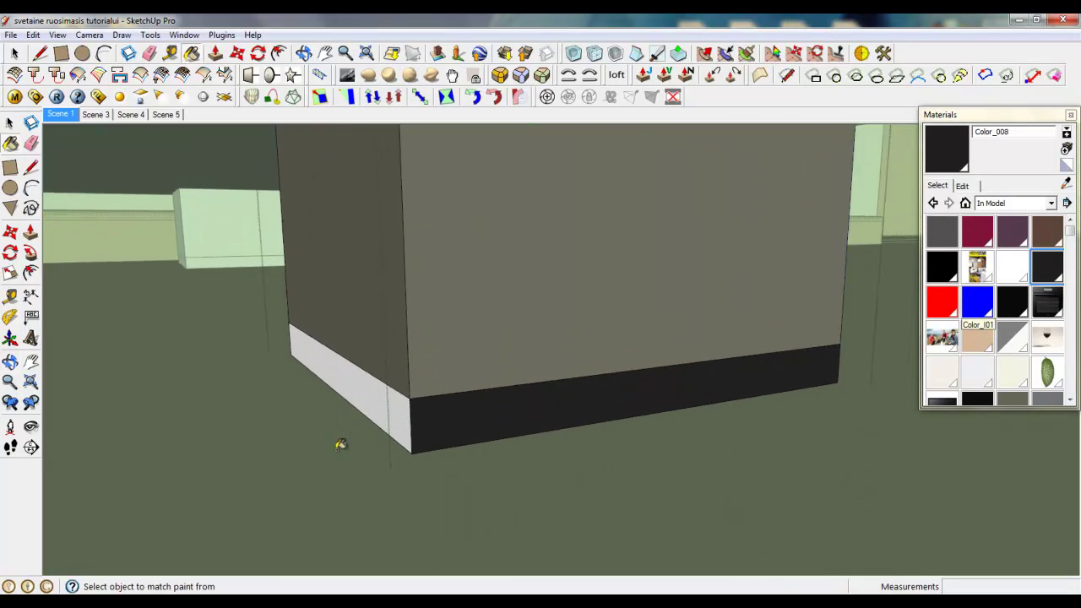
Paint the remaining white side of the foot's lower band with Color_008 and close the foot's group.
scroll(439, 409, "down", 2)
mouse_move(414, 369)
middle_mouse_down()
mouse_move(579, 391)
mouse_move(497, 375)
middle_mouse_up()
left_click(448, 402)
mouse_move(466, 411)
middle_mouse_down()
mouse_move(409, 425)
mouse_move(768, 386)
middle_mouse_up()
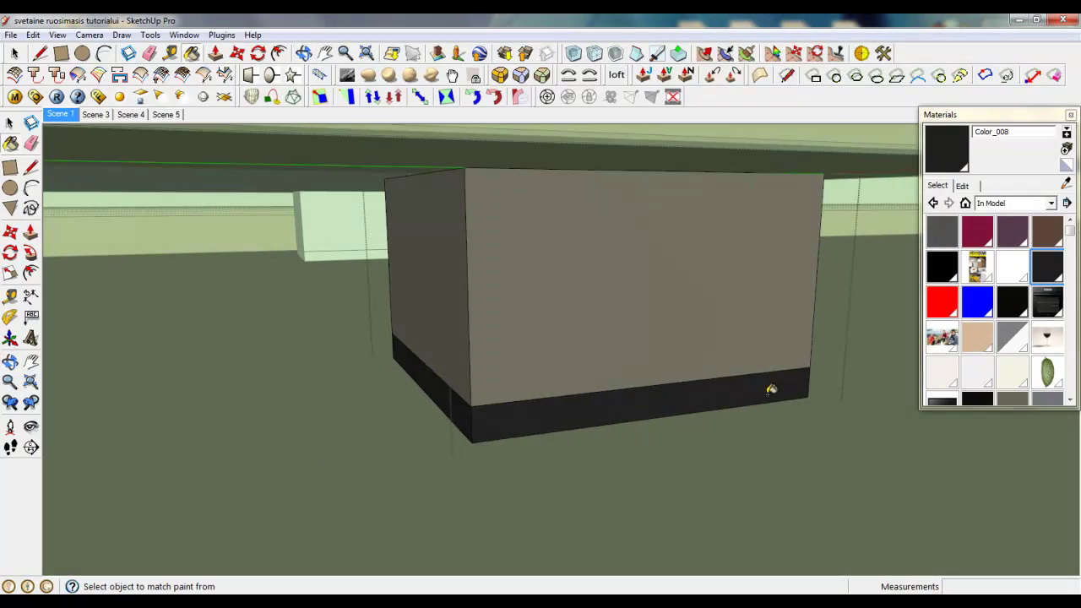
scroll(773, 395, "down", 3)
right_click(876, 414)
left_click(895, 417)
middle_click_drag(895, 418, 678, 420)
Open the thin strip around the balcony door's glass for editing and select its connected faces.
scroll(895, 451, "down", 3)
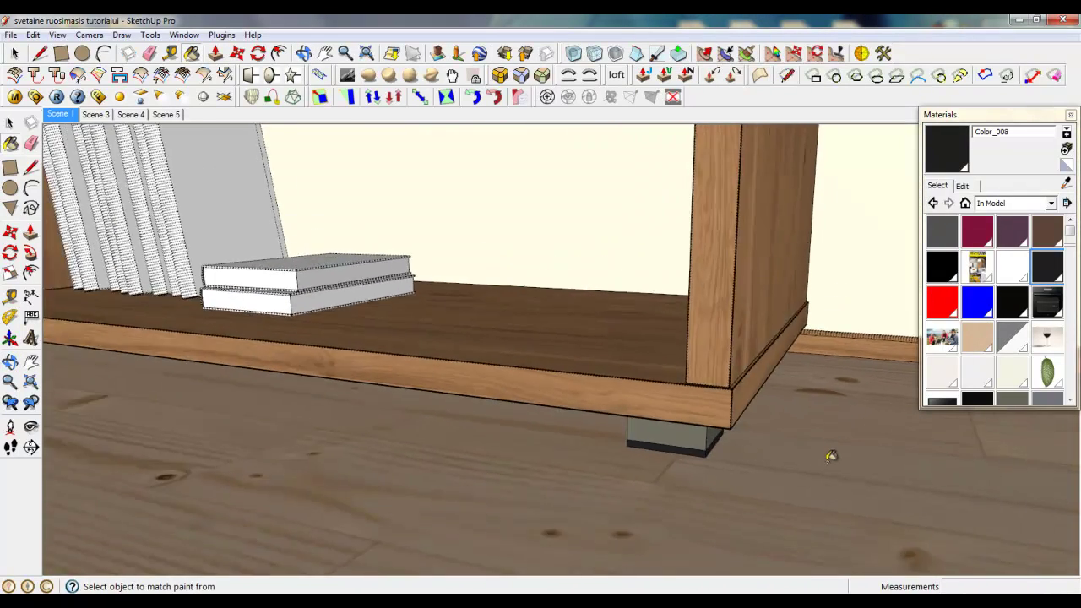
middle_click_drag(895, 451, 617, 495)
scroll(610, 503, "up", 5)
scroll(609, 502, "down", 5)
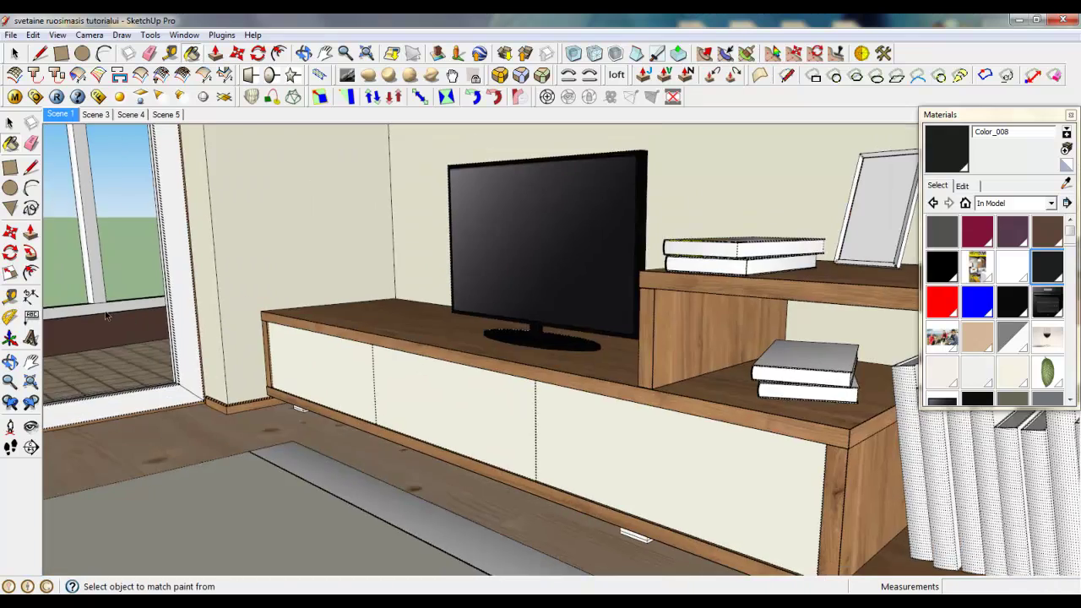
scroll(106, 365, "up", 5)
left_click(13, 56)
scroll(519, 267, "down", 3)
scroll(453, 547, "up", 6)
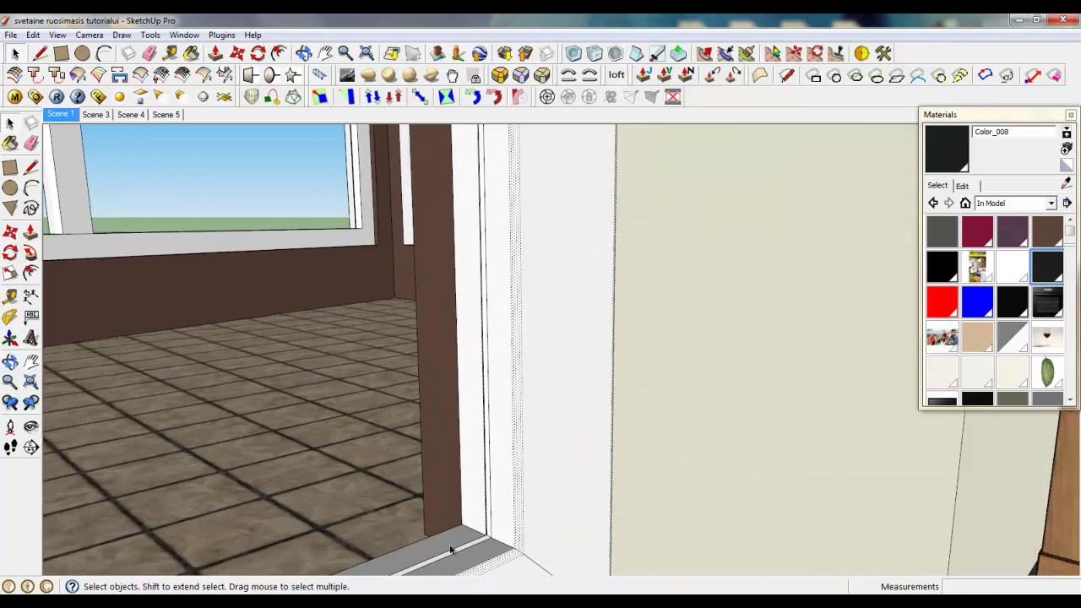
scroll(511, 464, "down", 1)
double_click(487, 511)
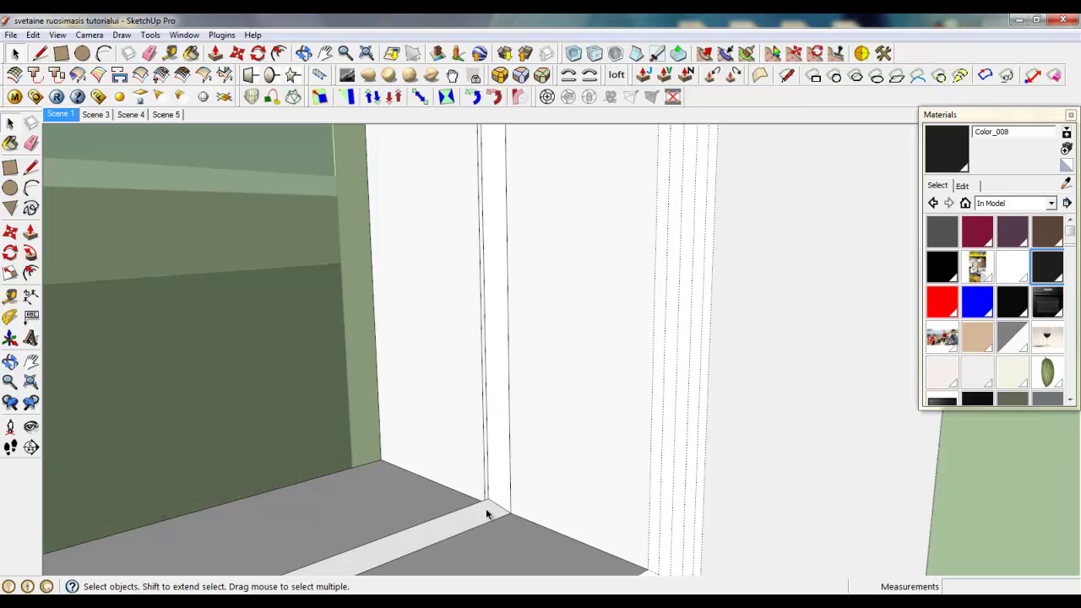
double_click(487, 511)
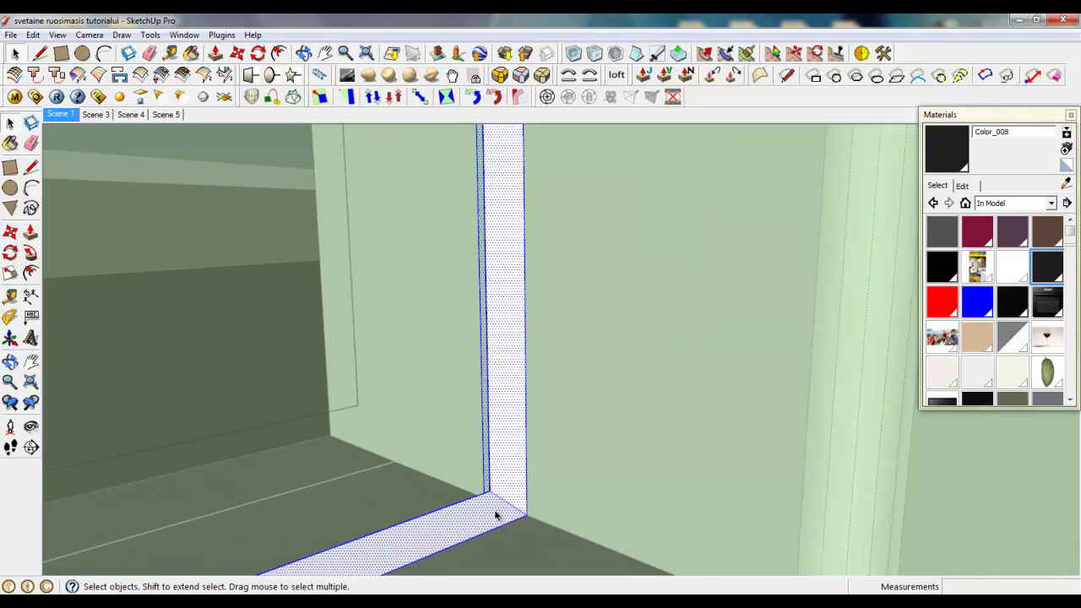
middle_click_drag(495, 512, 591, 515)
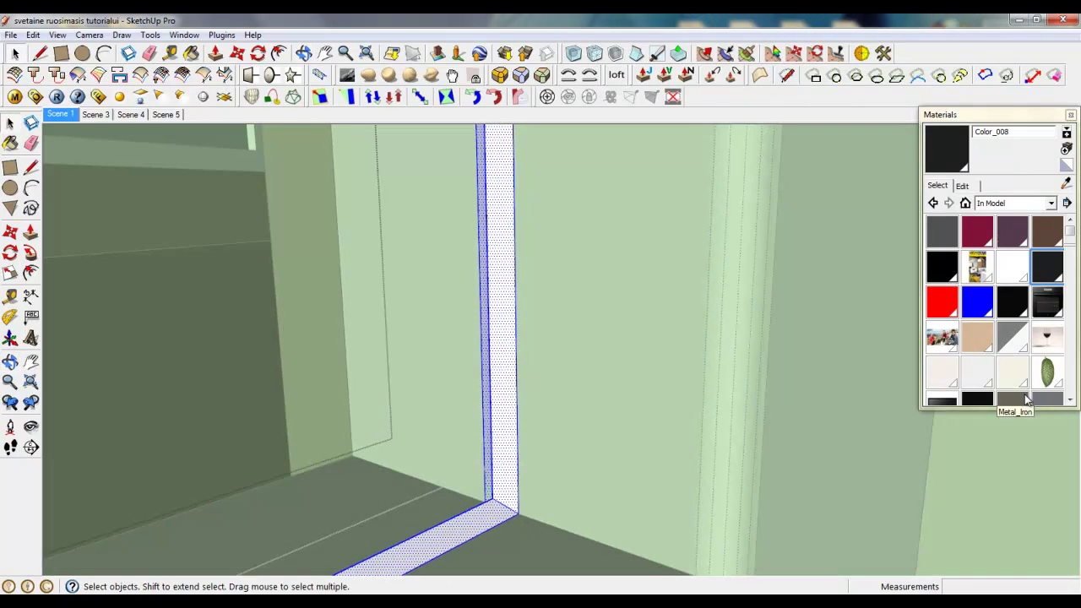
Paint the selected strip around the balcony door's glass with the Color_008 material.
left_click(1044, 270)
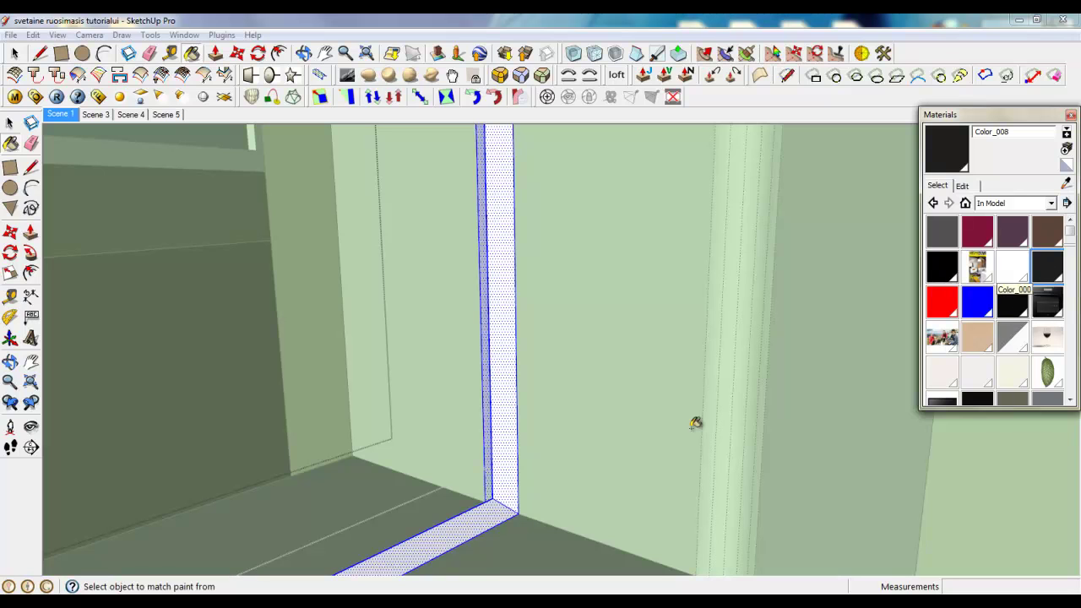
left_click(509, 490)
middle_click_drag(513, 439, 526, 485)
scroll(569, 332, "down", 6)
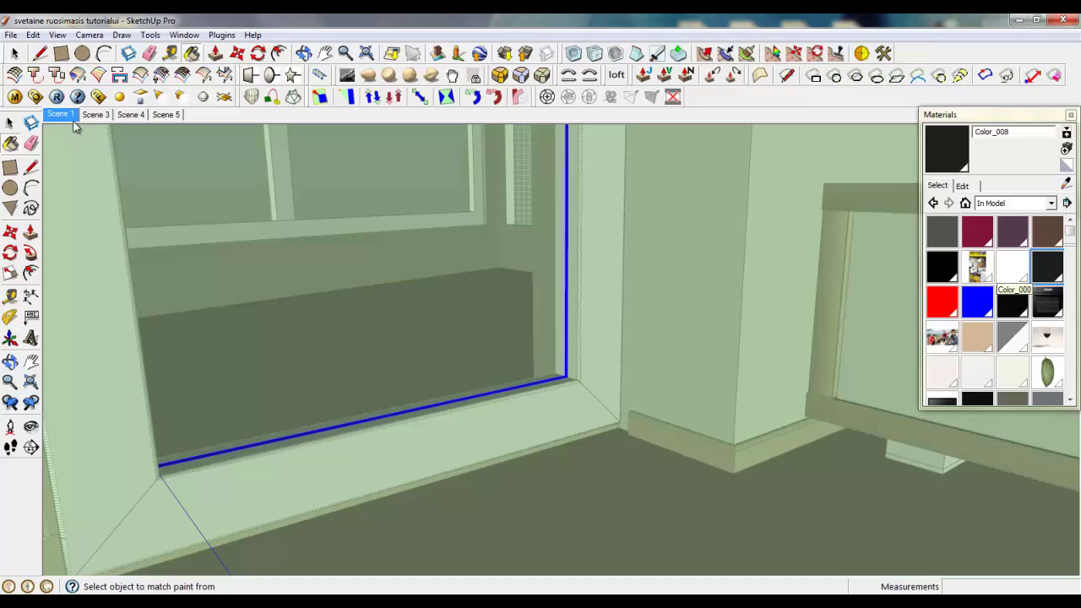
Return to the Scene 1 view and close all of the balcony door's open nested groups.
left_click(63, 115)
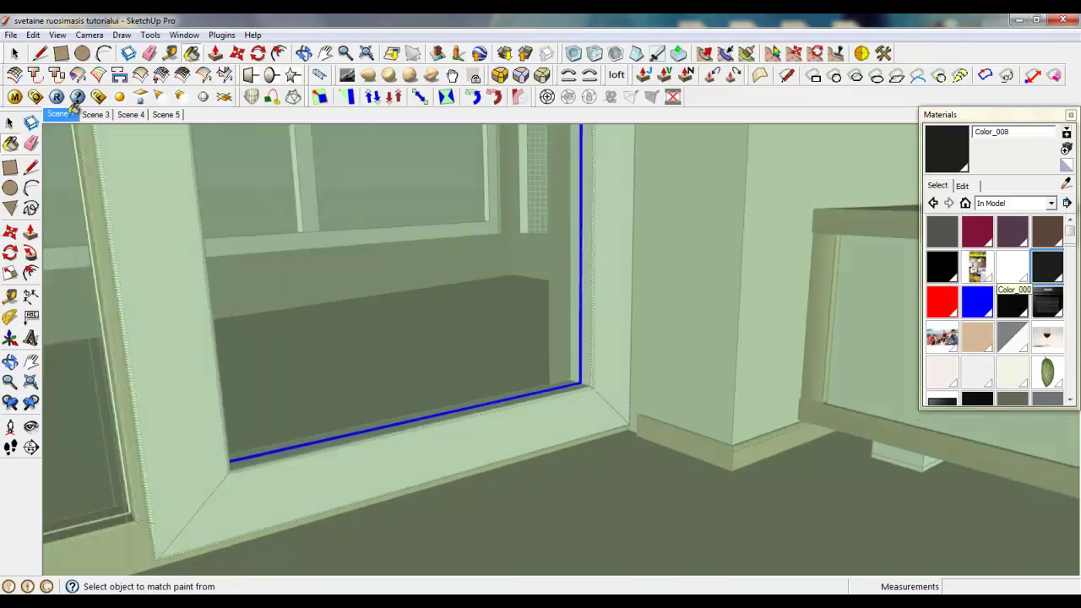
right_click(277, 291)
left_click(295, 302)
right_click(323, 238)
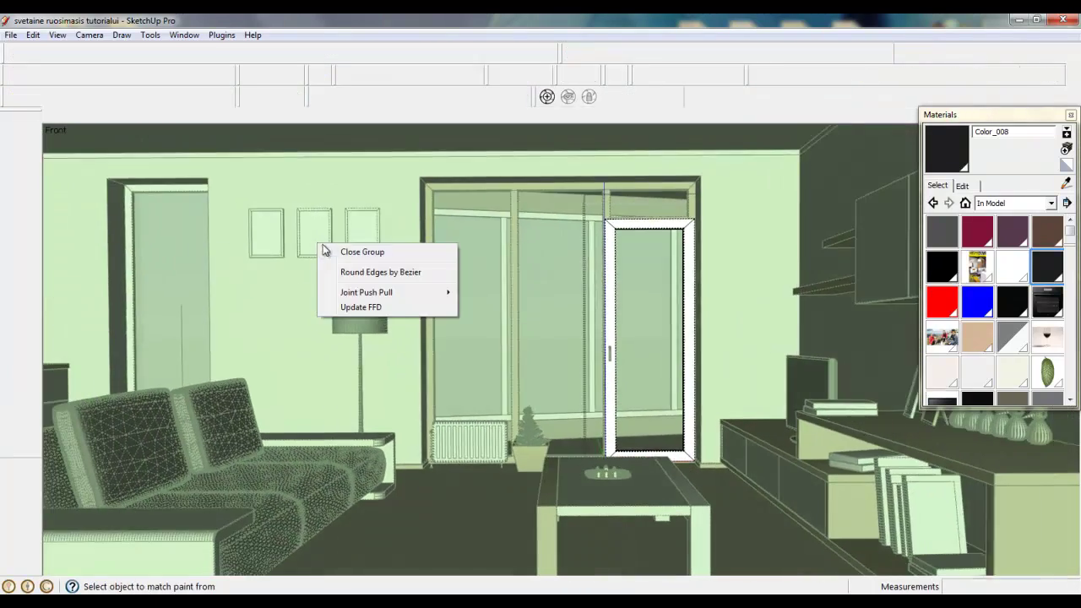
left_click(343, 247)
right_click(383, 198)
left_click(406, 204)
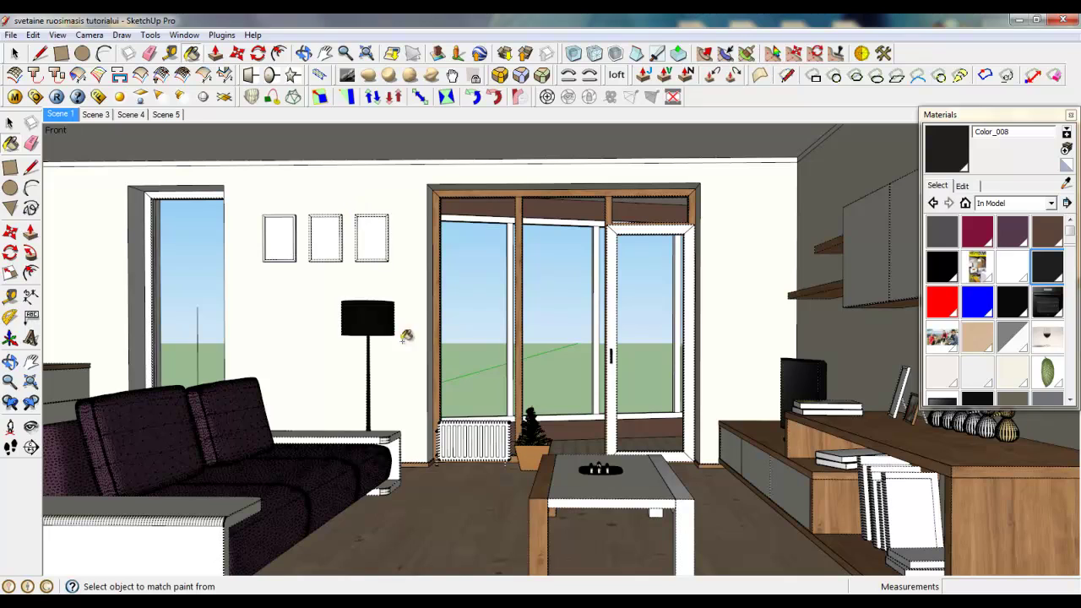